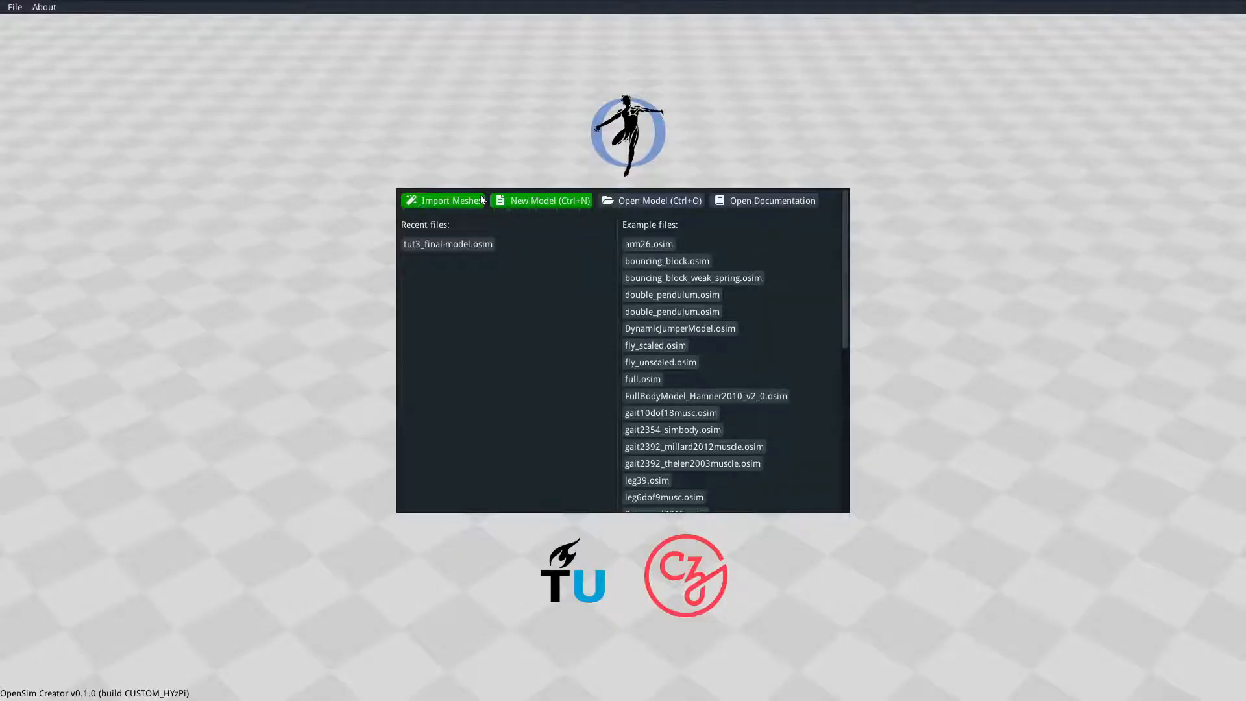
Switch to the documentation in the browser and look through the "Use the Mesh Importer" tutorial to its end.
key(alt+Tab)
click(371, 321)
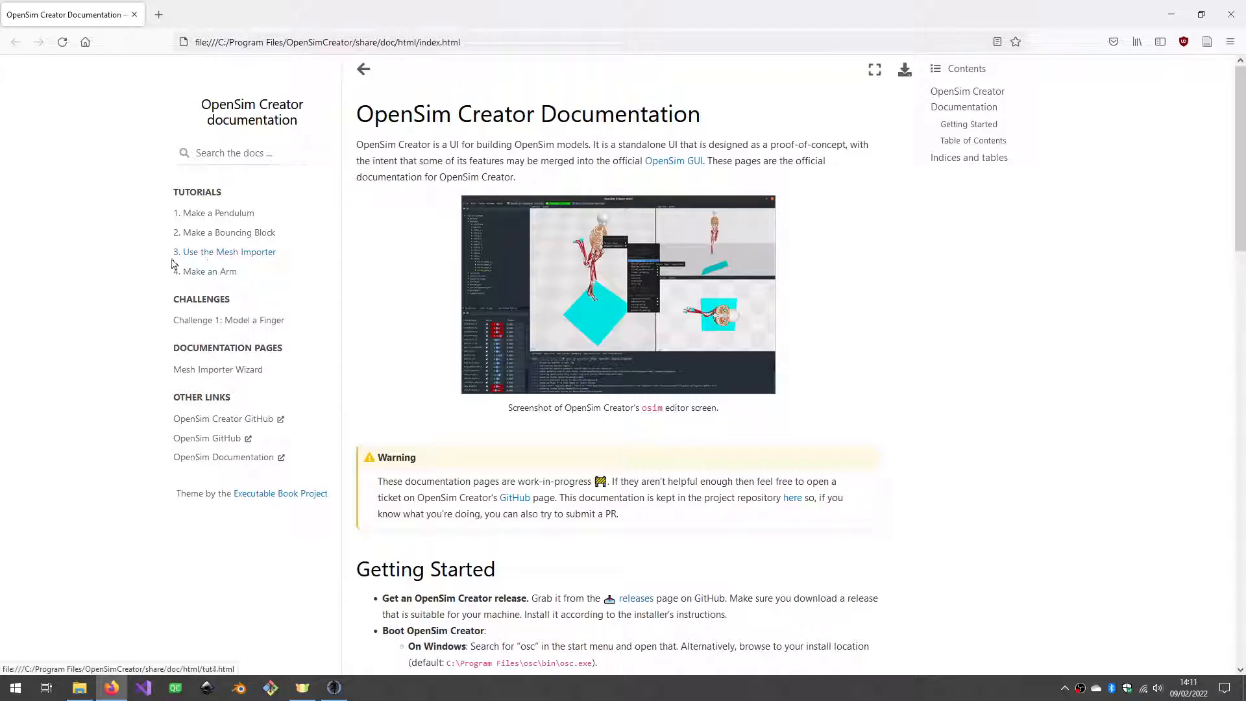
click(201, 252)
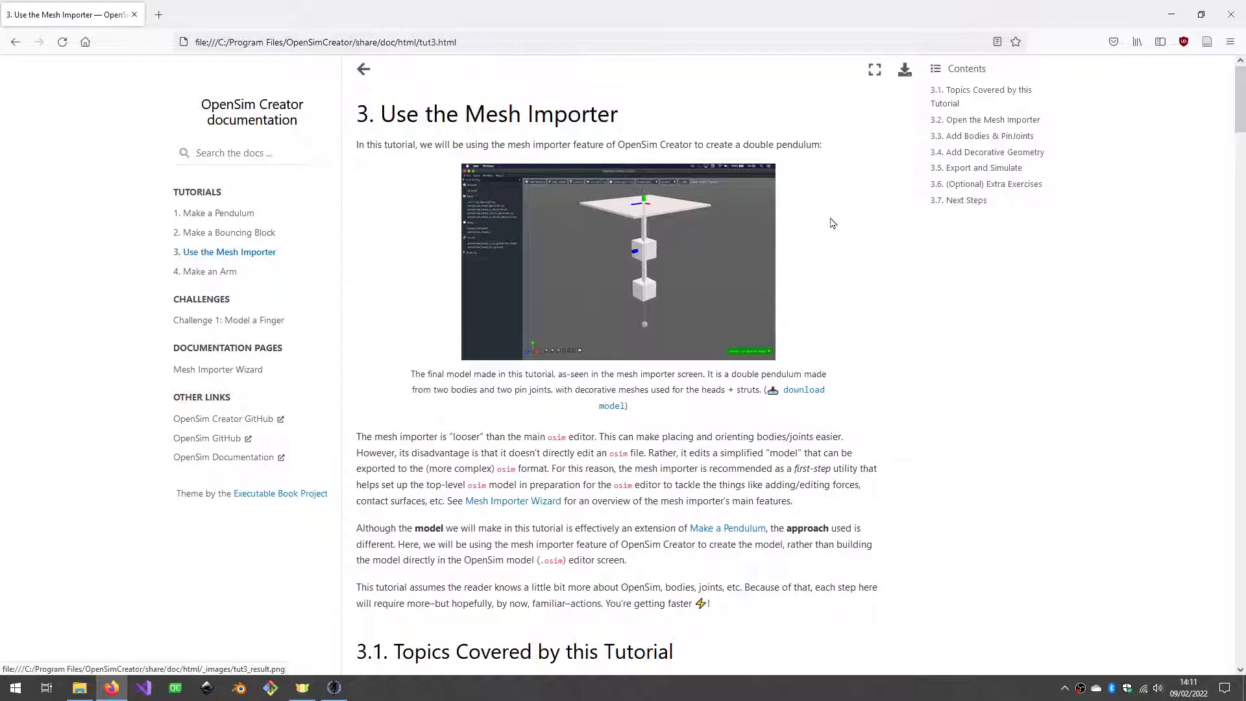
scroll(1239, 91, down, 1)
drag(1241, 91, 1244, 627)
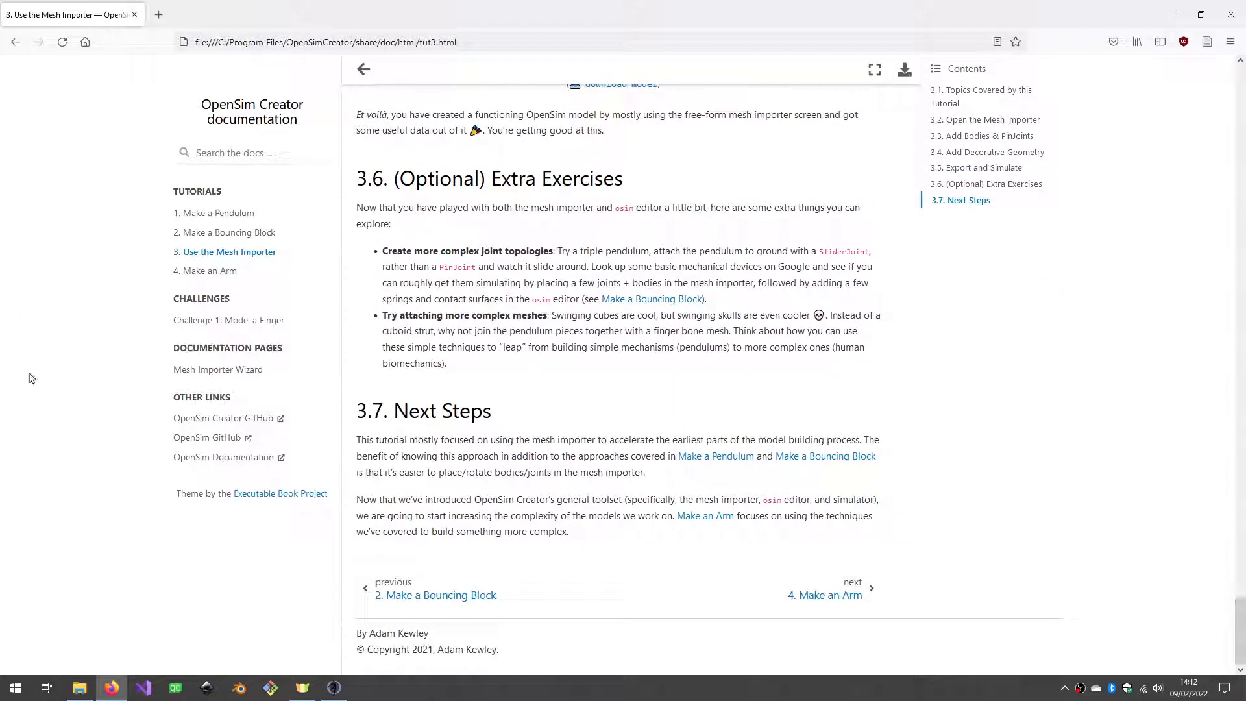
Switch back to OpenSim Creator and open the mesh importer.
key(alt)
key(super)
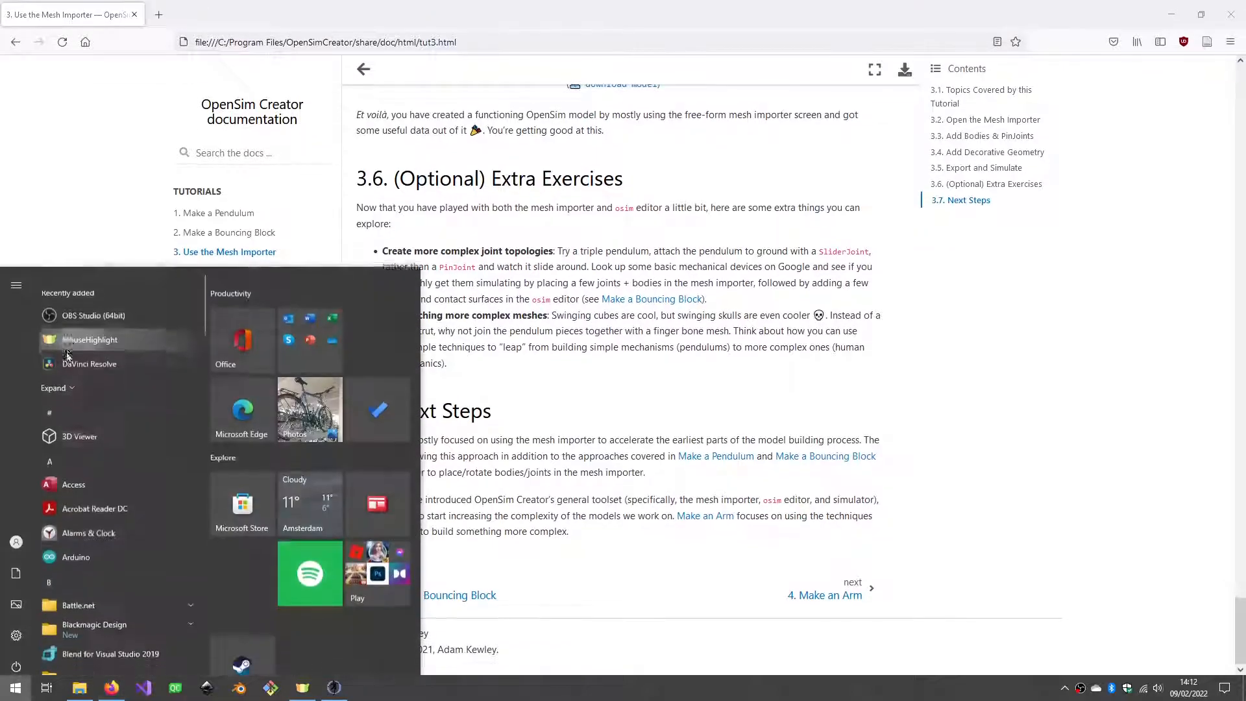
click(331, 690)
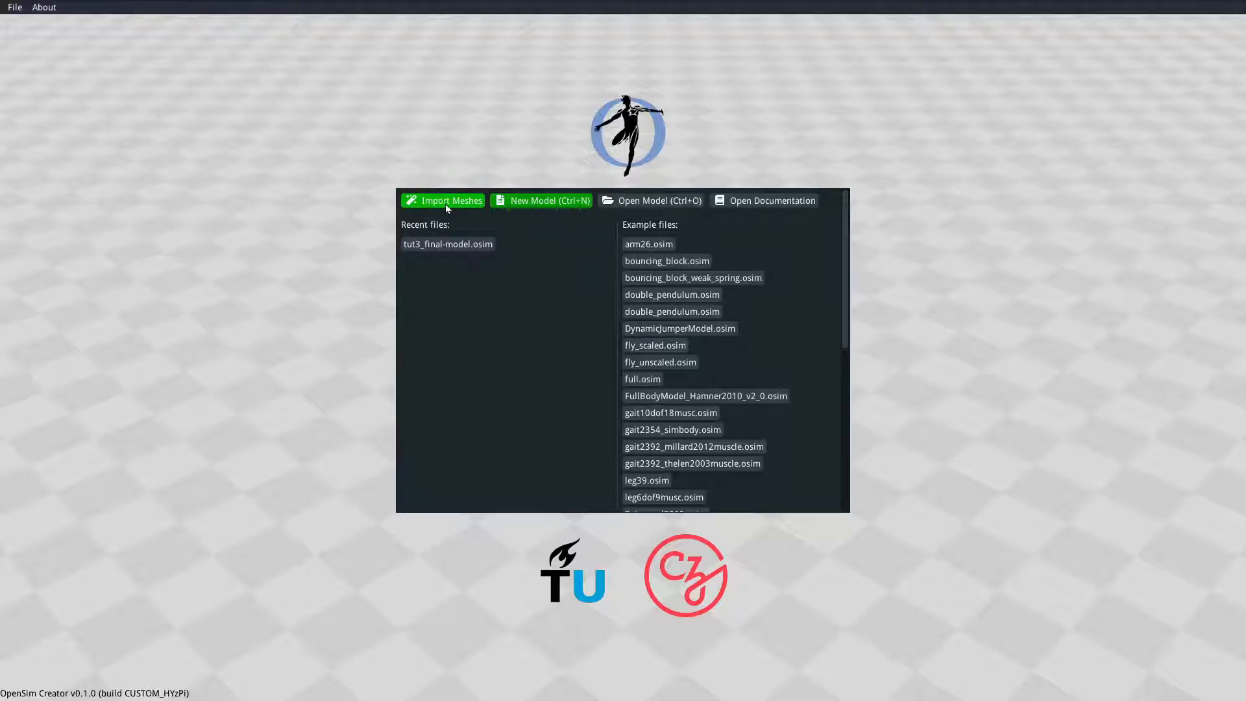
click(14, 7)
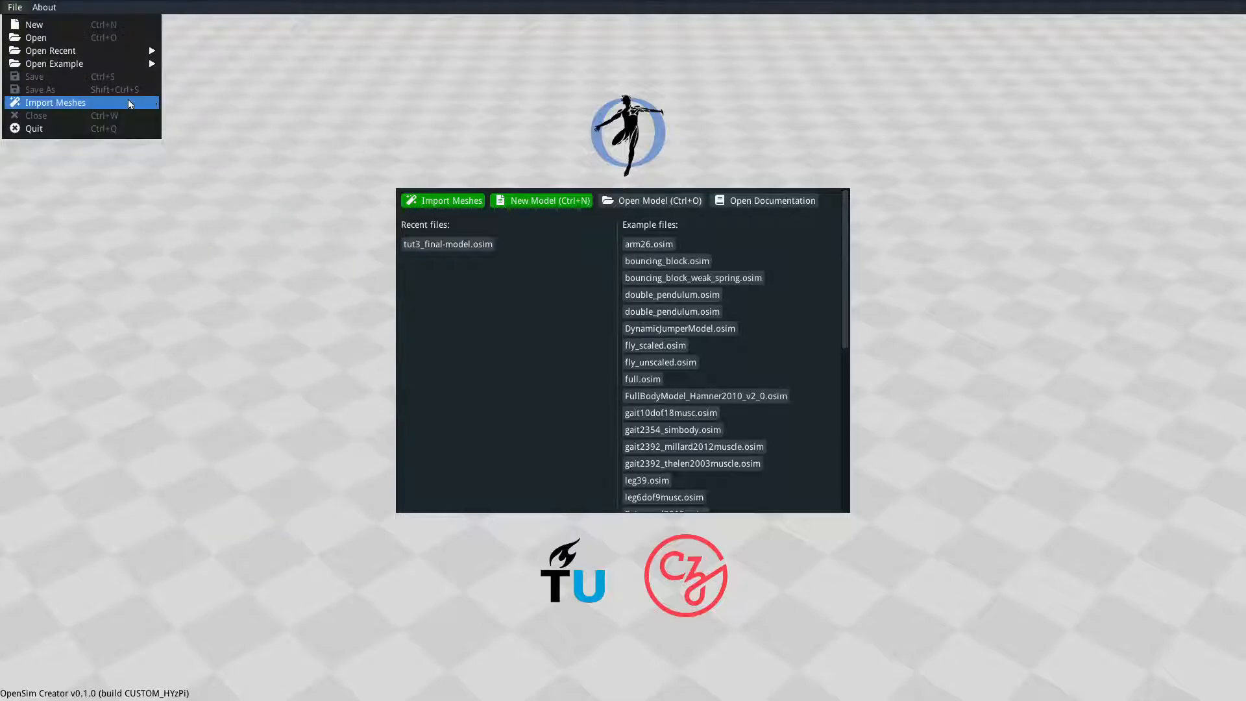
click(175, 104)
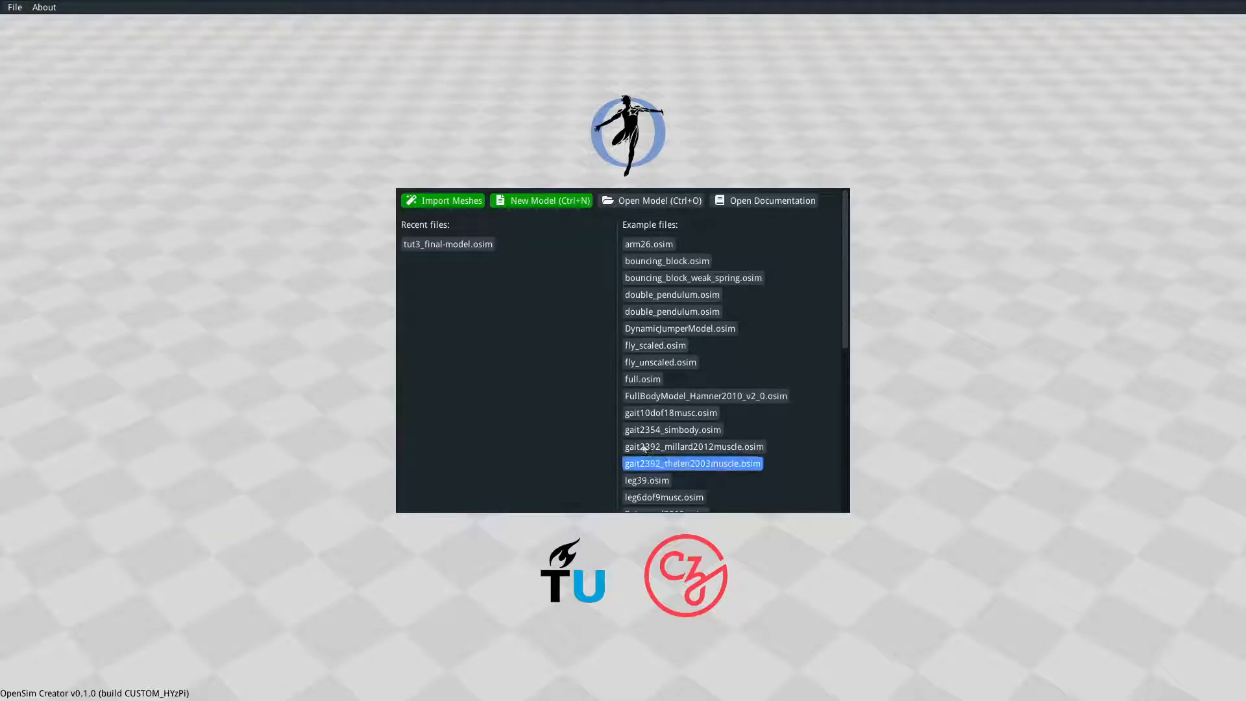
click(445, 199)
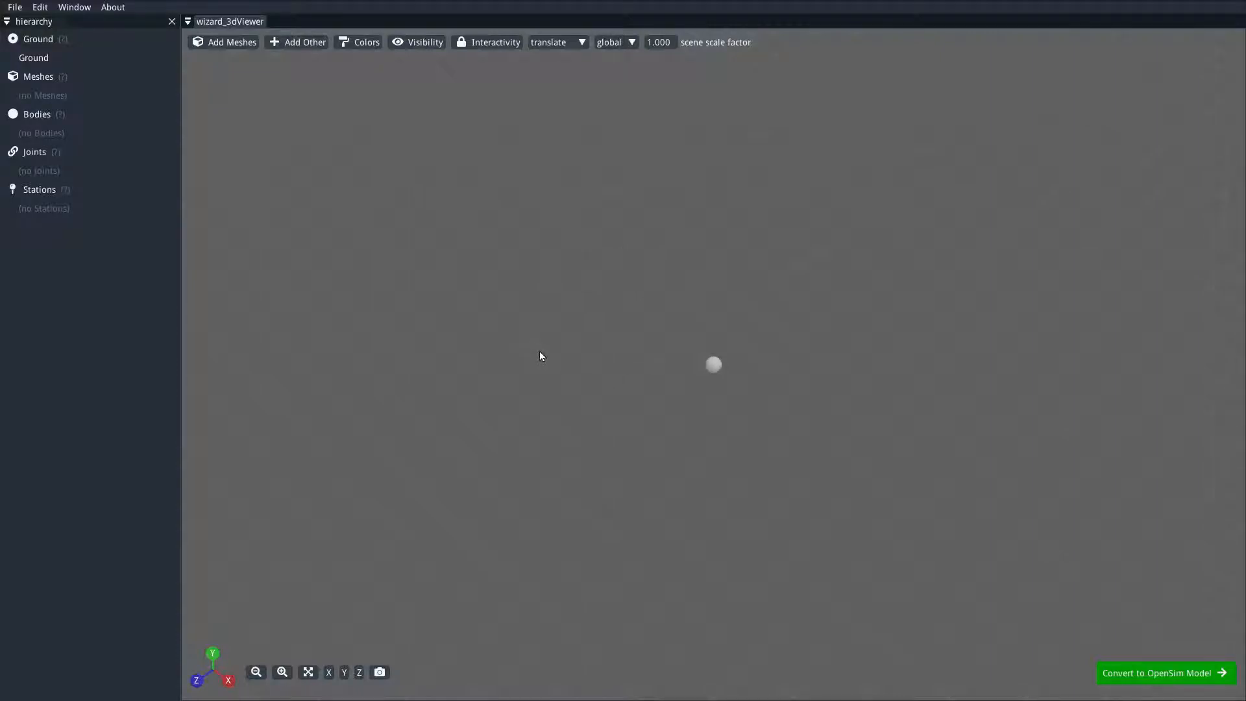
Add a first body to the empty scene and move it away from ground along the Z axis, raising it along Y.
mouse_move(547, 356)
mouse_down()
mouse_move(509, 281)
mouse_move(517, 307)
mouse_move(567, 313)
mouse_move(545, 335)
mouse_up()
right_click(649, 311)
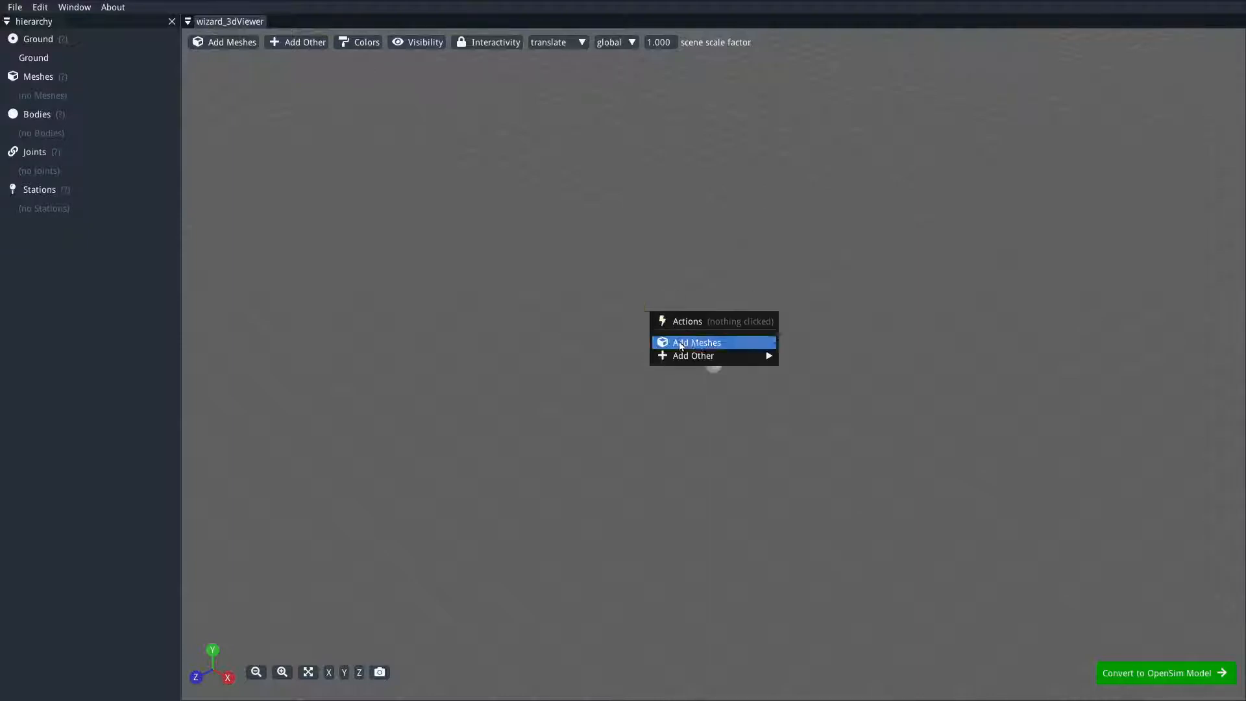
mouse_move(683, 356)
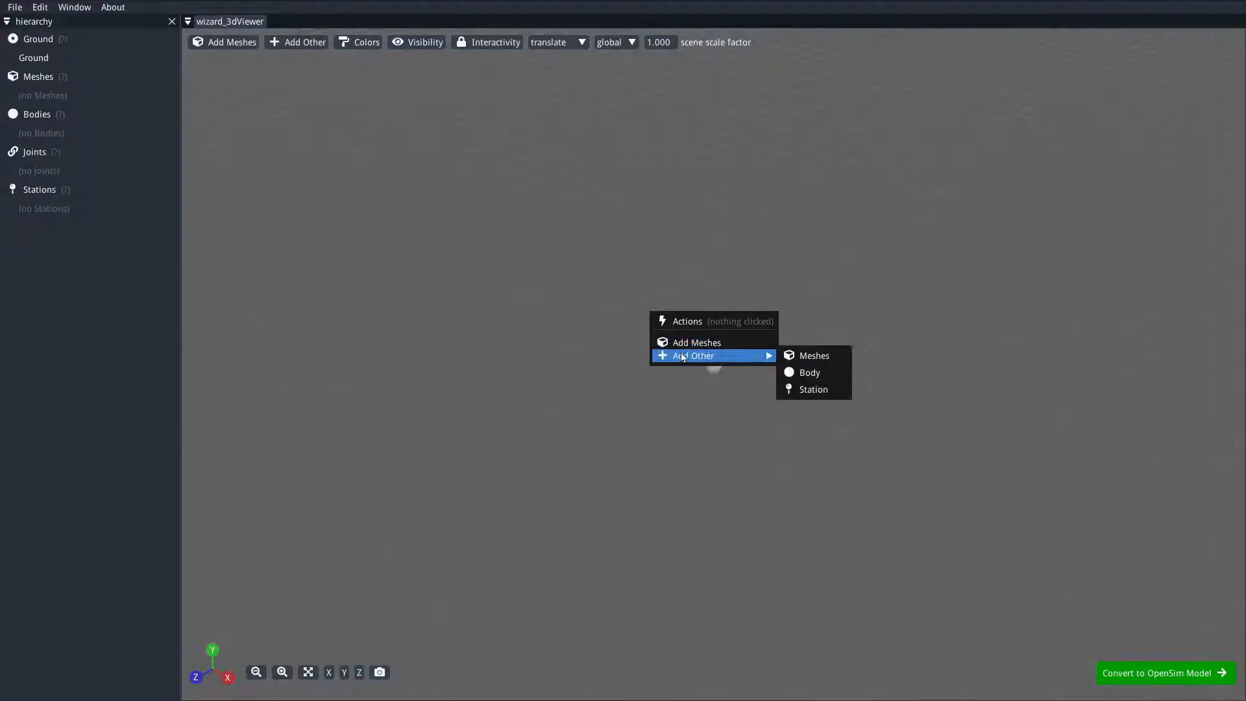
click(825, 376)
drag(679, 385, 487, 472)
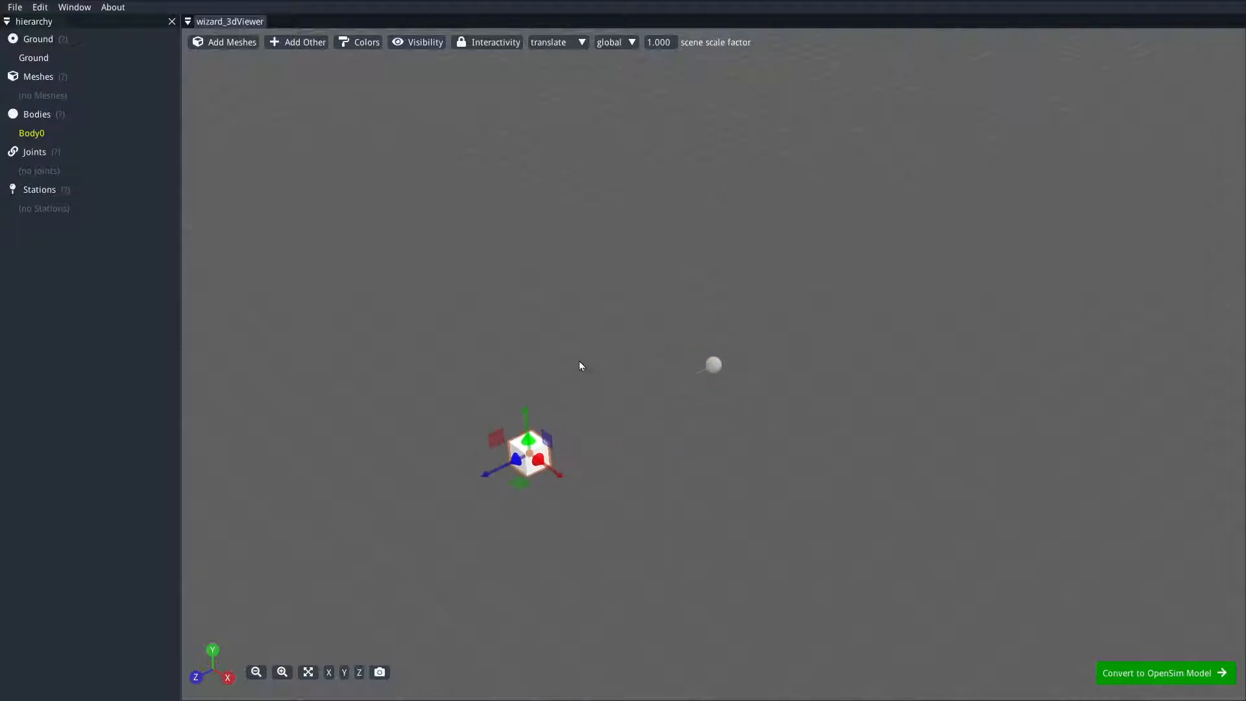
drag(519, 428, 518, 308)
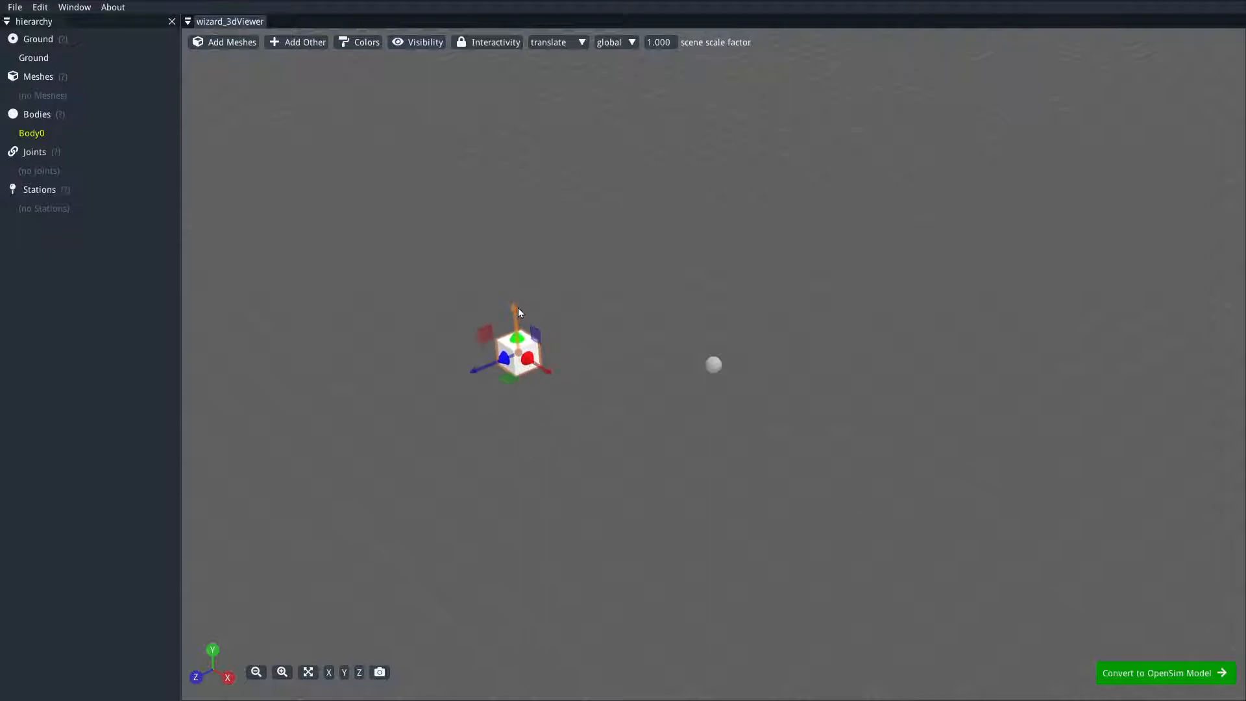
Add a second body and move it to about X 0.42, Y 0.58, Z 0.
click(798, 302)
mouse_move(857, 340)
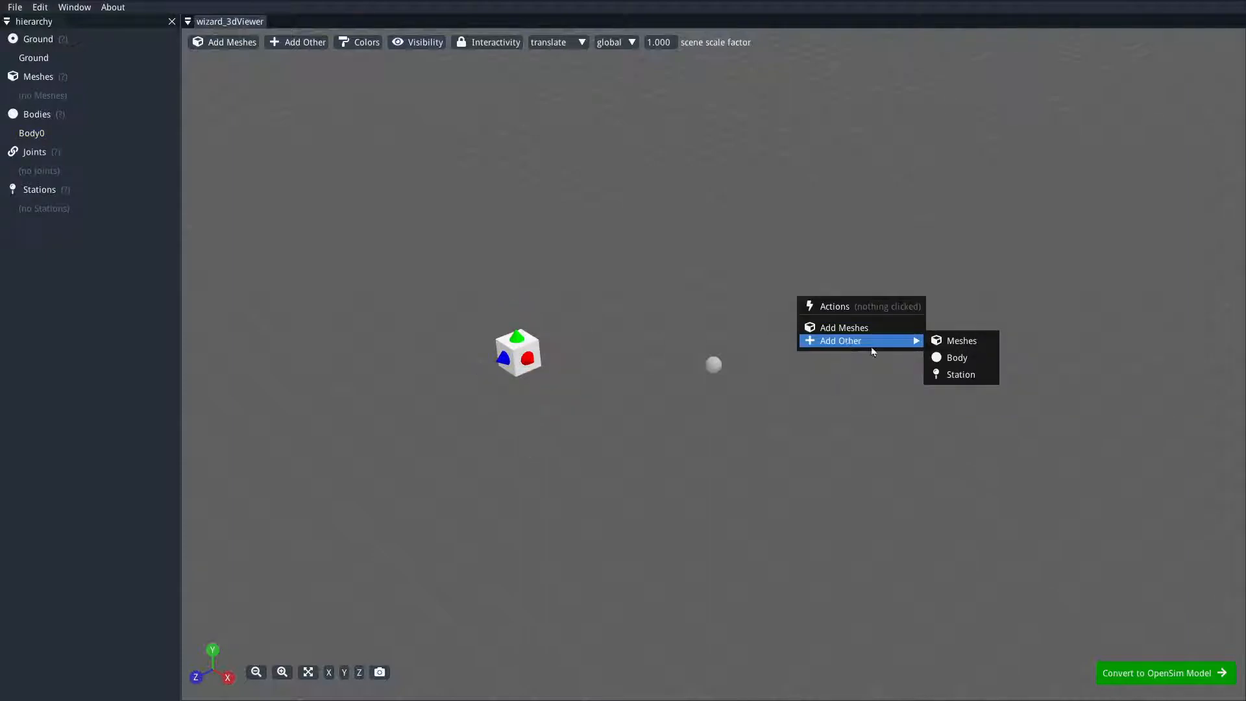
click(971, 359)
drag(740, 373, 882, 454)
drag(851, 398, 864, 139)
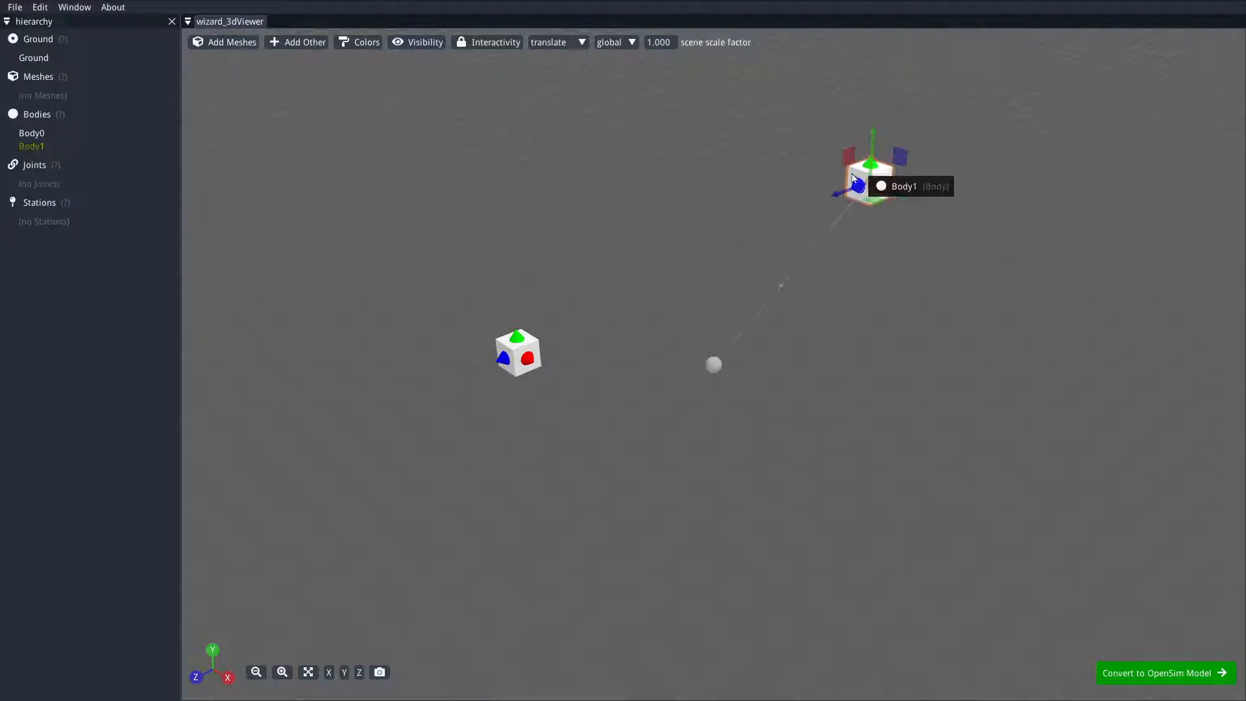
Join Body1 to Body0 as its parent and move the joint above both bodies, to about Y 0.72.
right_click(887, 179)
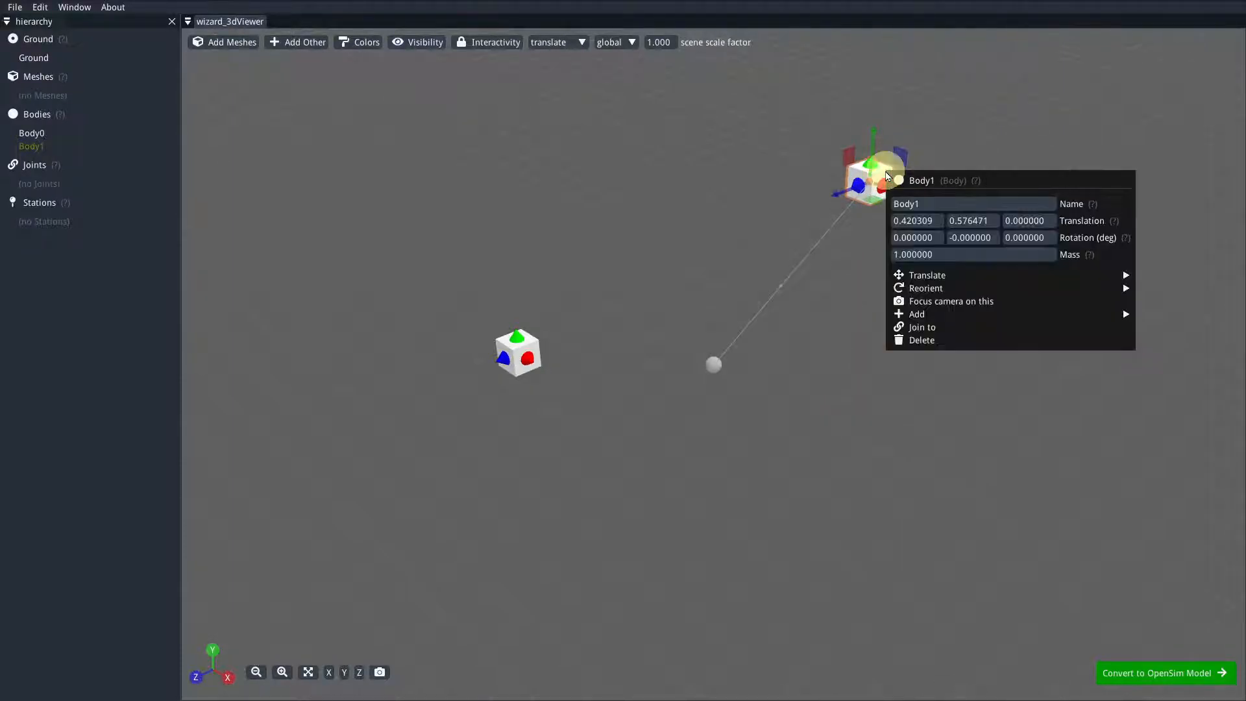
click(937, 328)
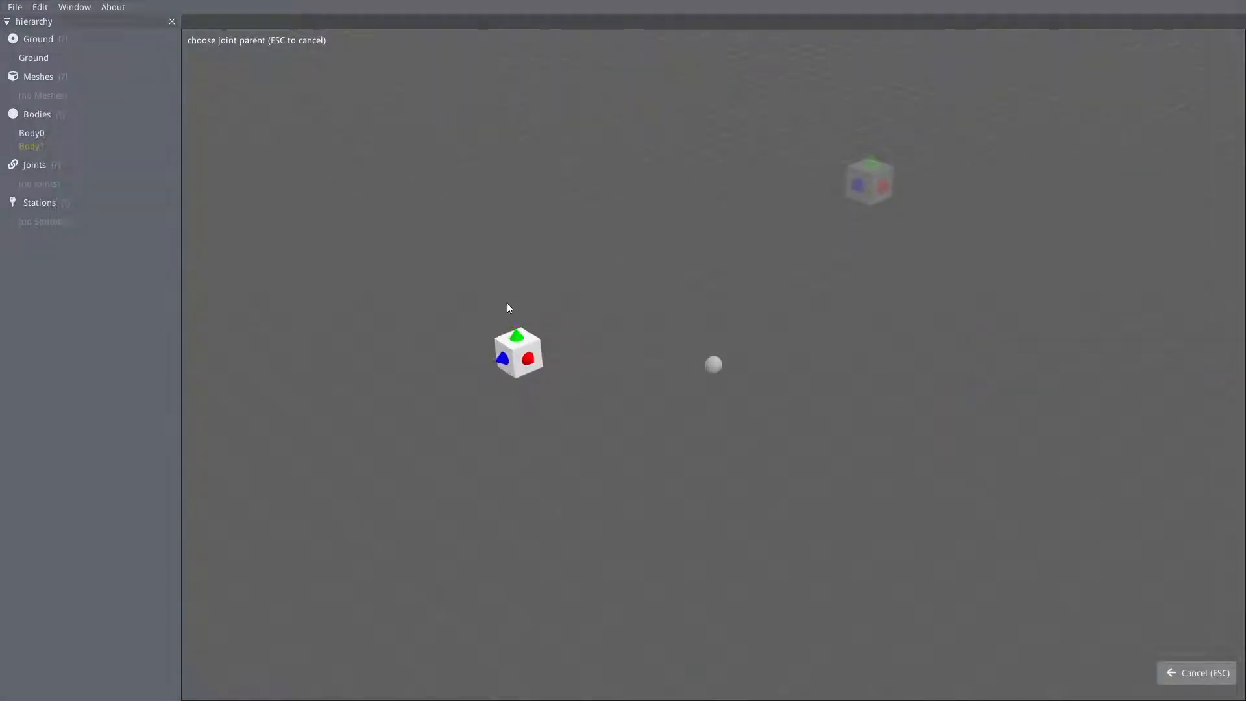
click(516, 353)
drag(690, 223, 688, 109)
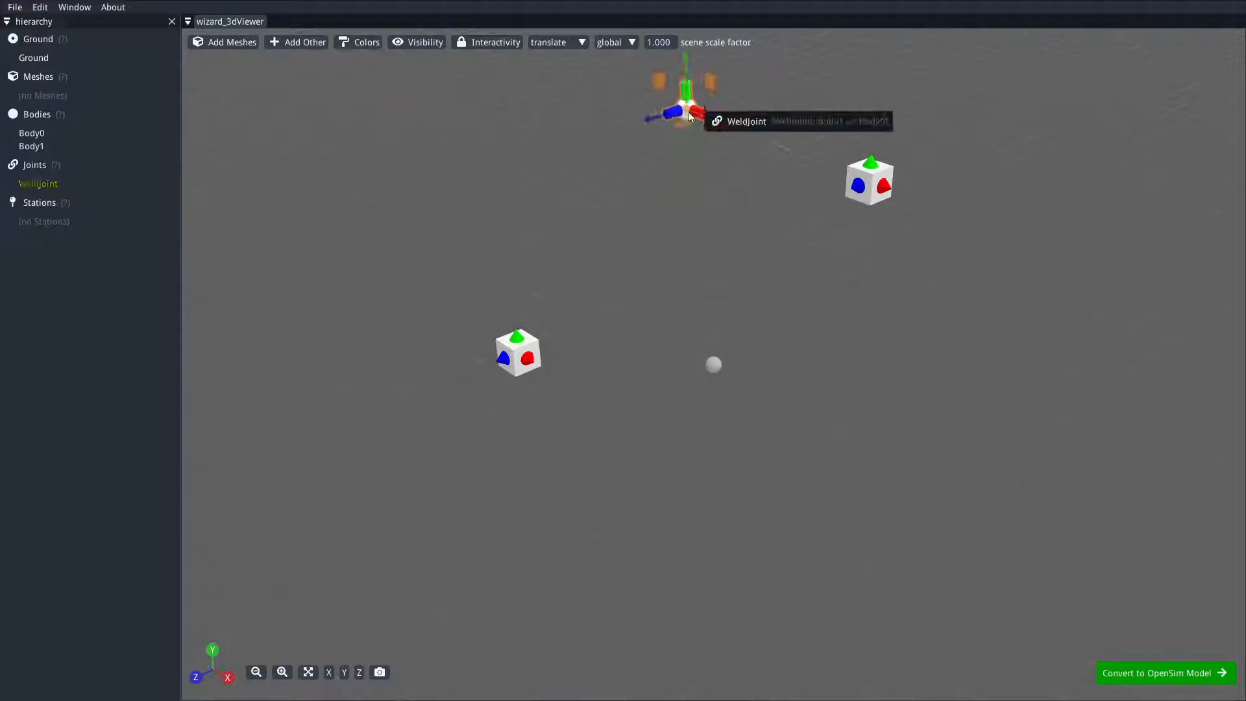
Change the joint's type to PinJoint and rotate it freehand about the global Y axis.
right_click(688, 110)
click(736, 195)
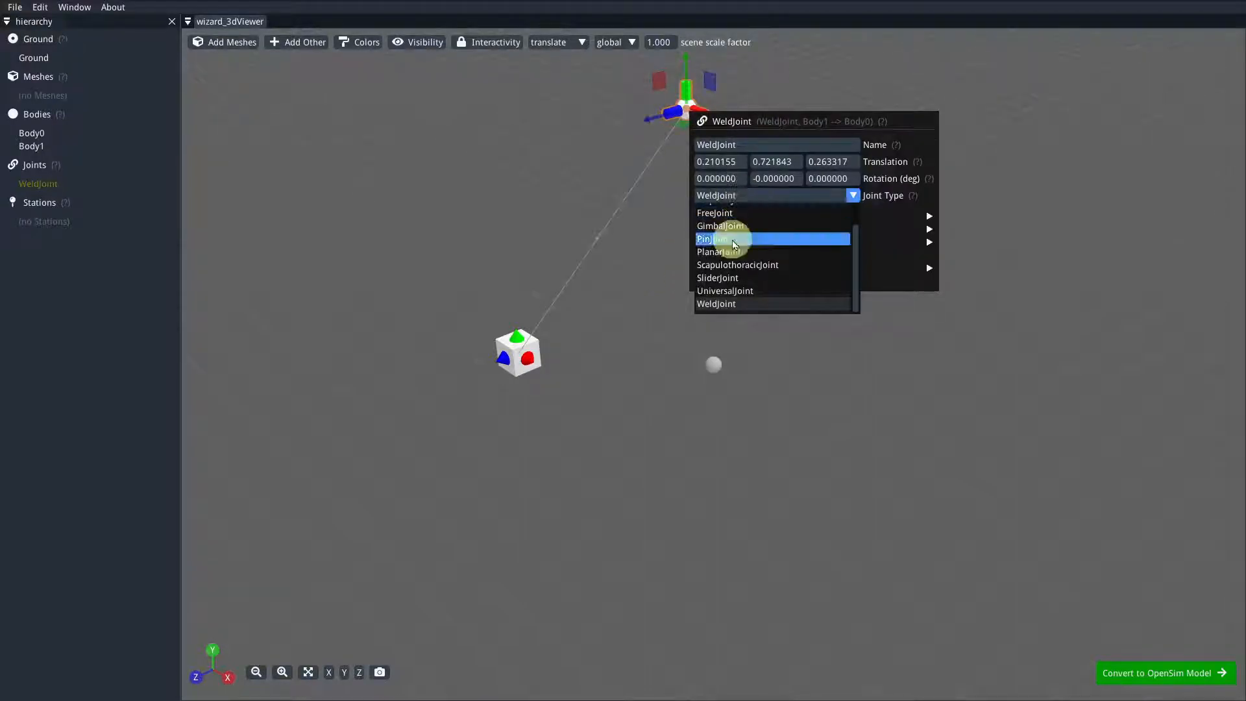
click(712, 239)
click(557, 44)
click(564, 70)
drag(691, 133, 761, 117)
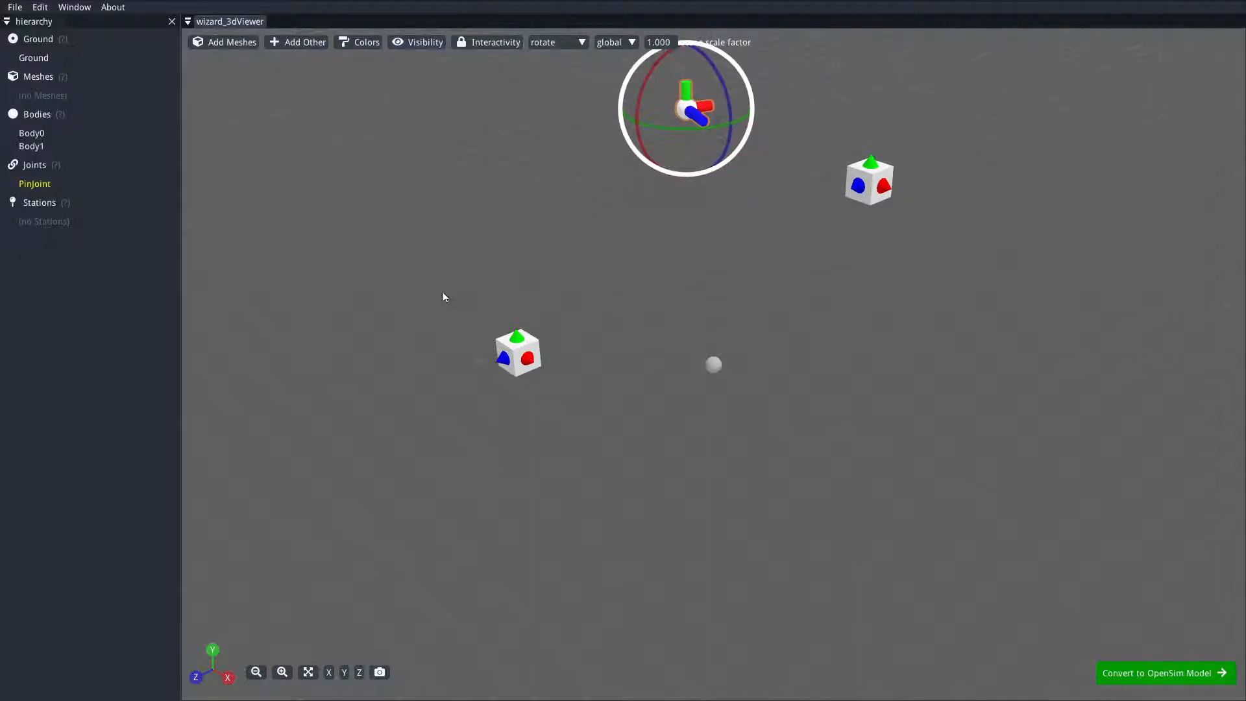
click(562, 219)
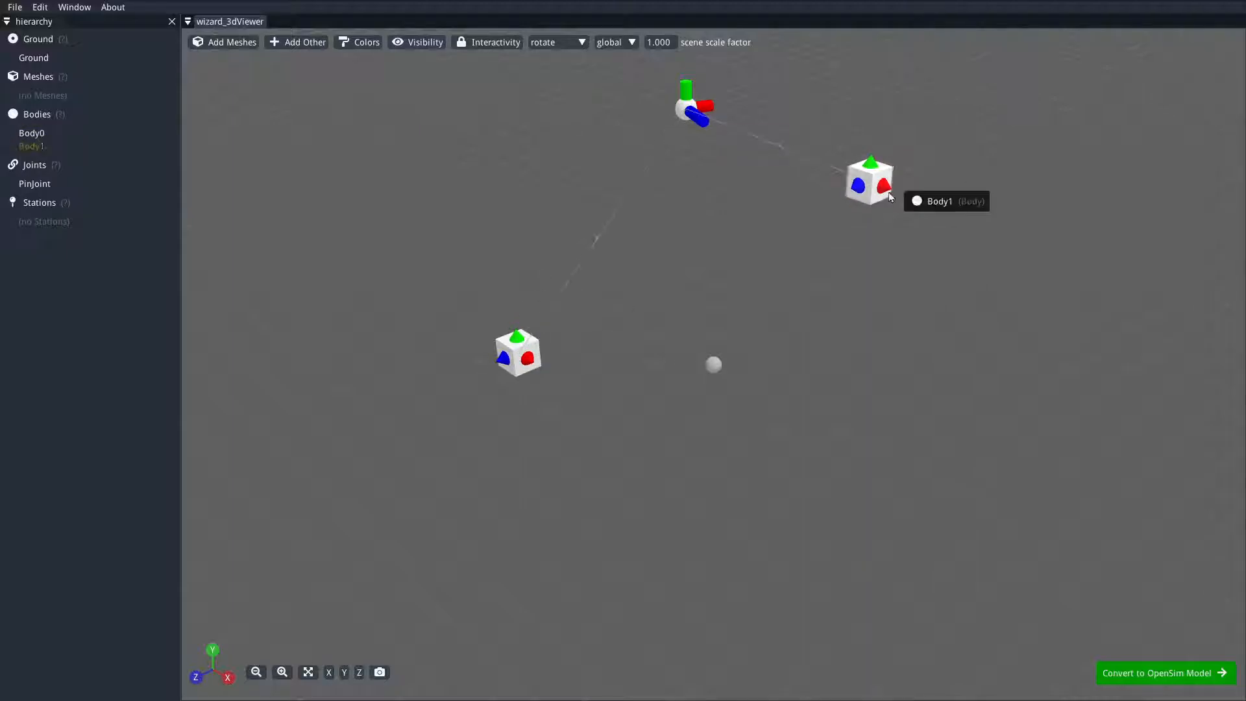
Attach the block.vtp mesh from the geometry folder to Body1.
right_click(877, 192)
mouse_move(948, 333)
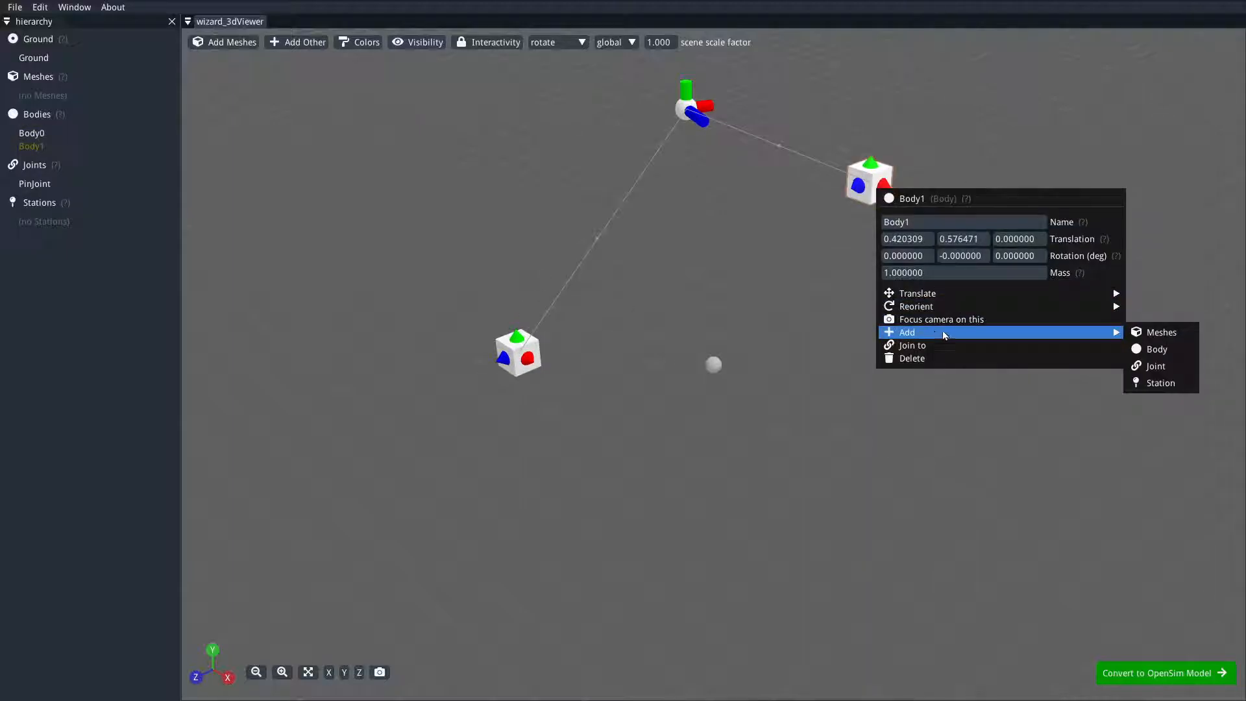
click(1158, 331)
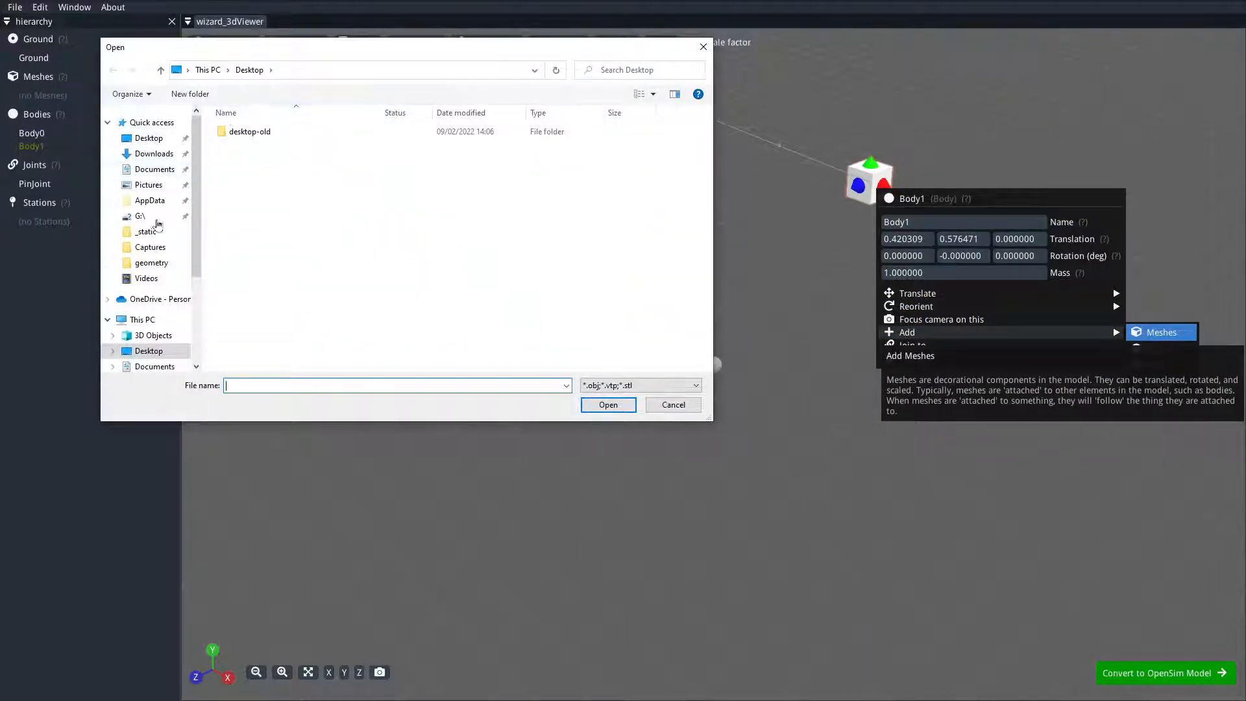
click(152, 263)
scroll(353, 247, down, 4)
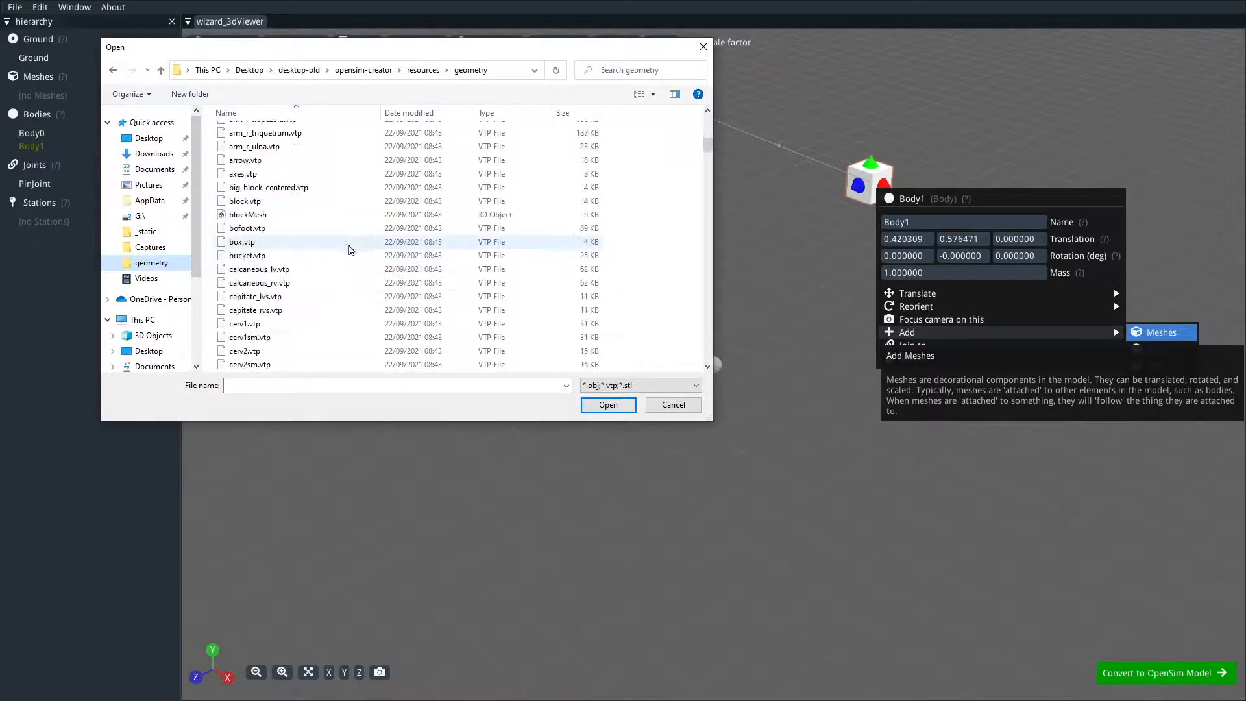
double_click(266, 201)
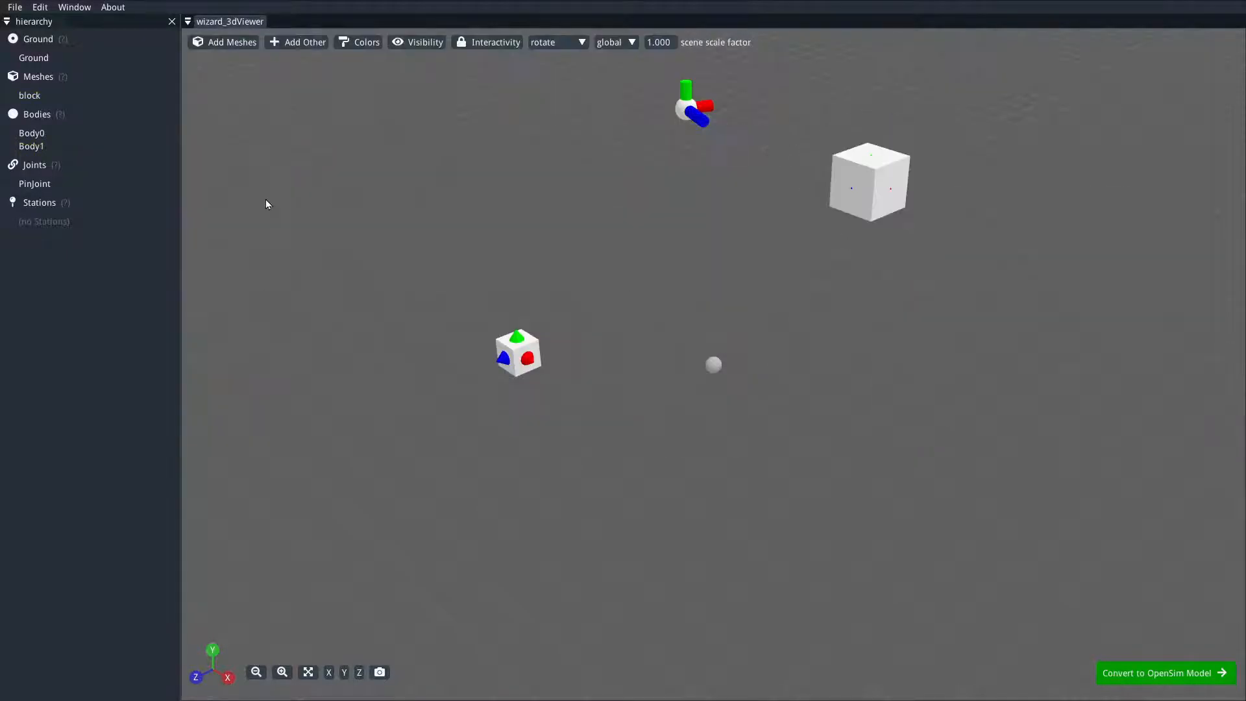
Convert the scene to an OpenSim model and start a simulation of it.
right_drag(820, 364, 827, 459)
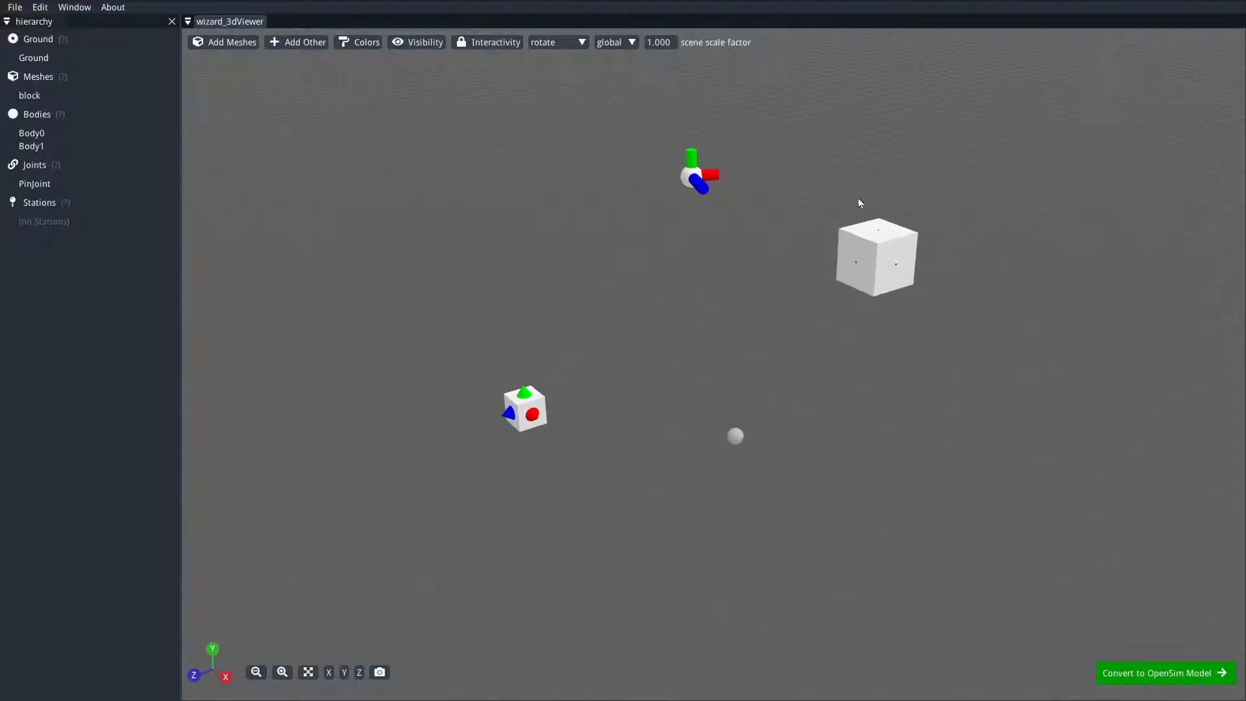
click(1148, 675)
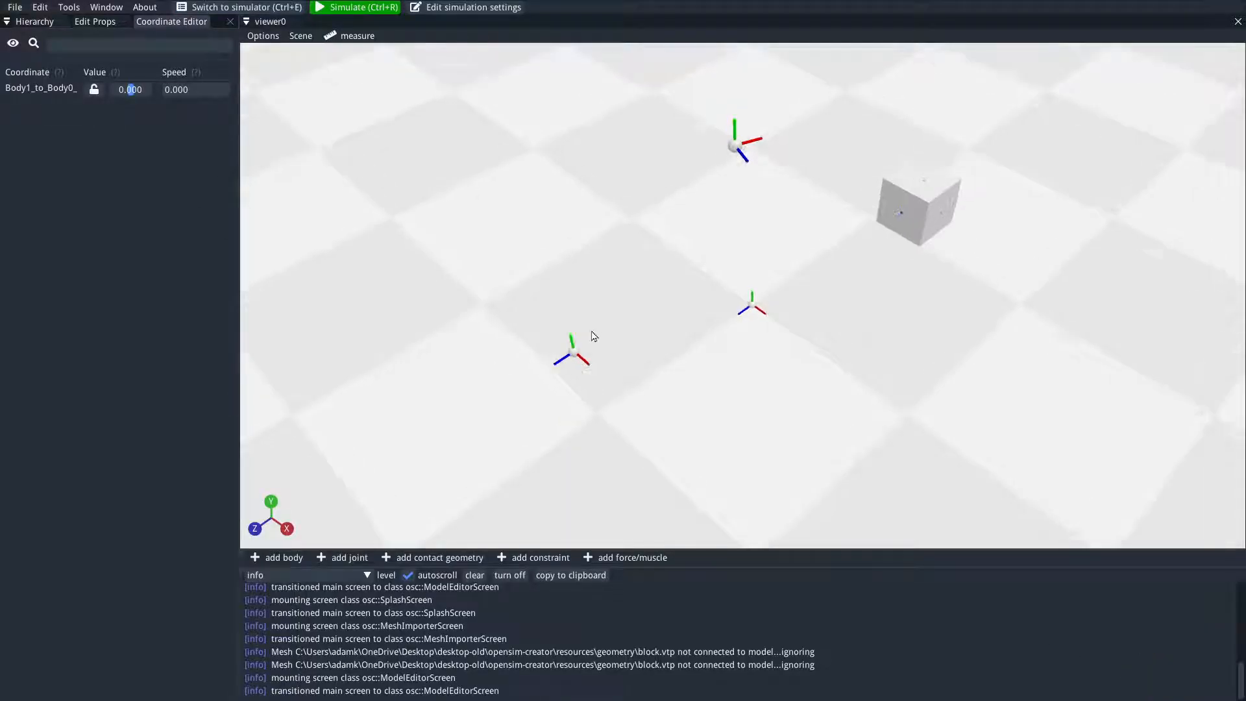
click(363, 8)
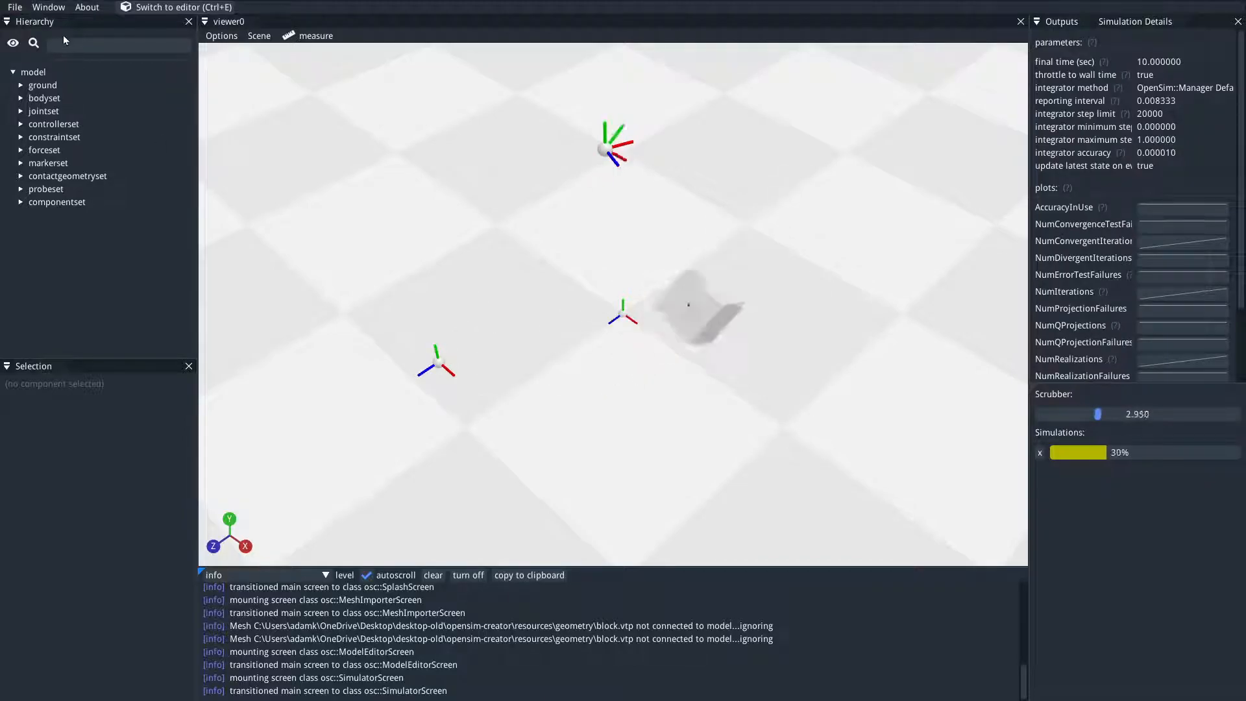
Save the model to the Desktop as somemodel.
click(14, 6)
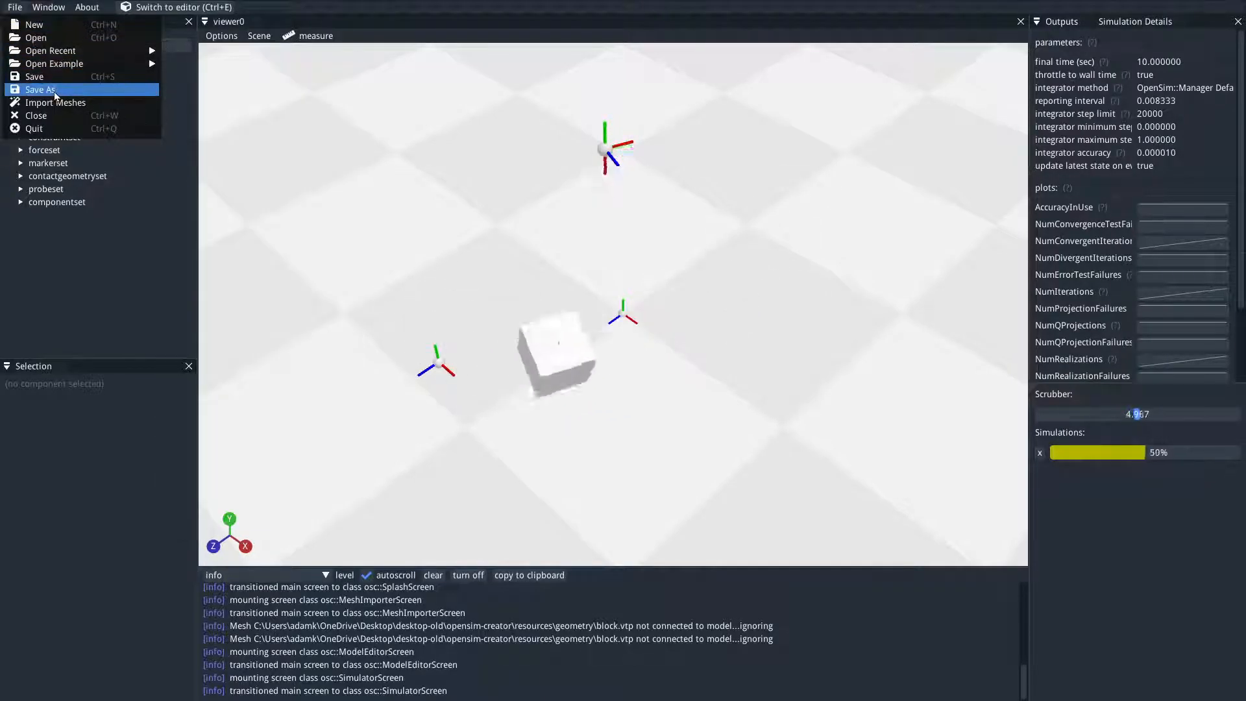
click(55, 91)
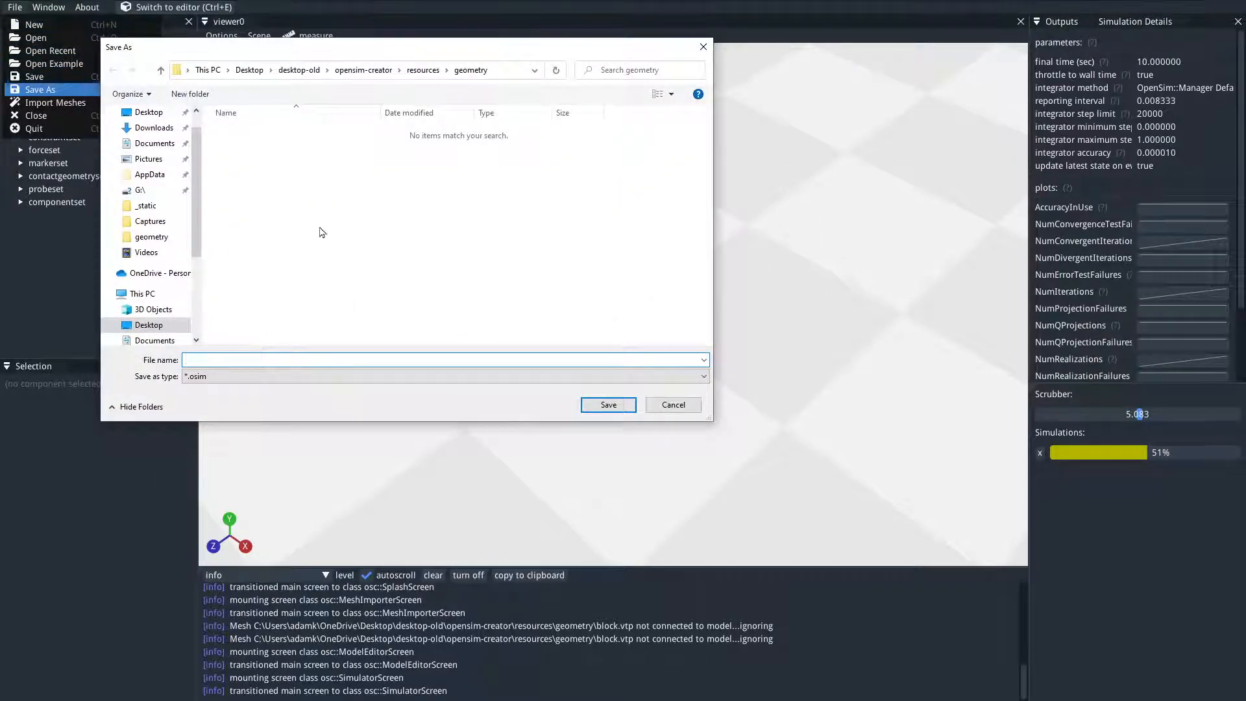
scroll(145, 203, up, 1)
click(149, 138)
click(221, 359)
text(somemodel)
key(Return)
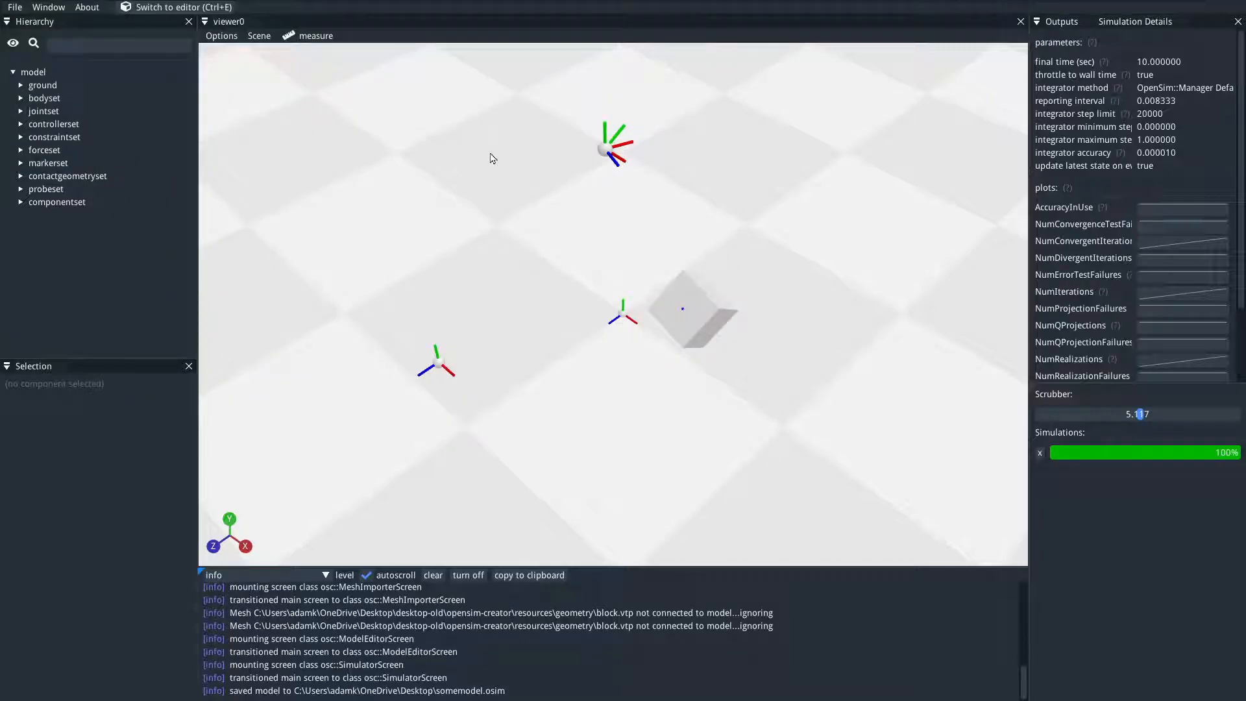
Search the installed apps for opensim and launch OpenSim 4.2.
key(super)
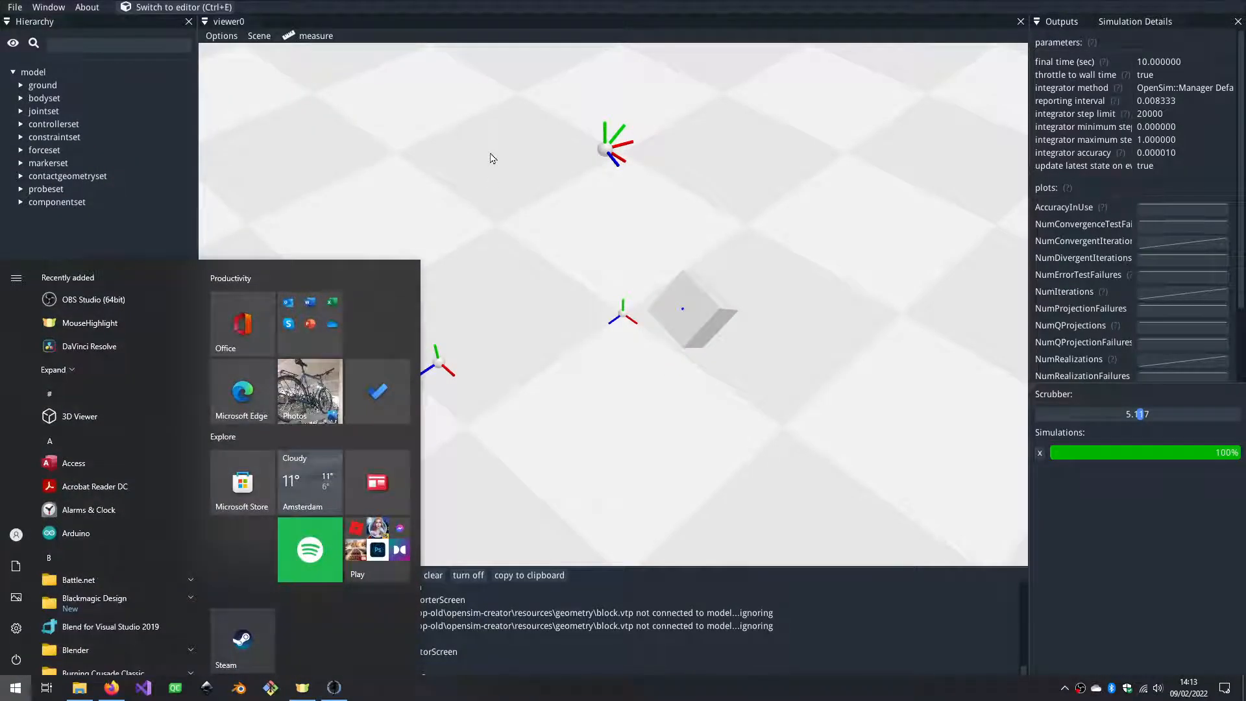
text(open)
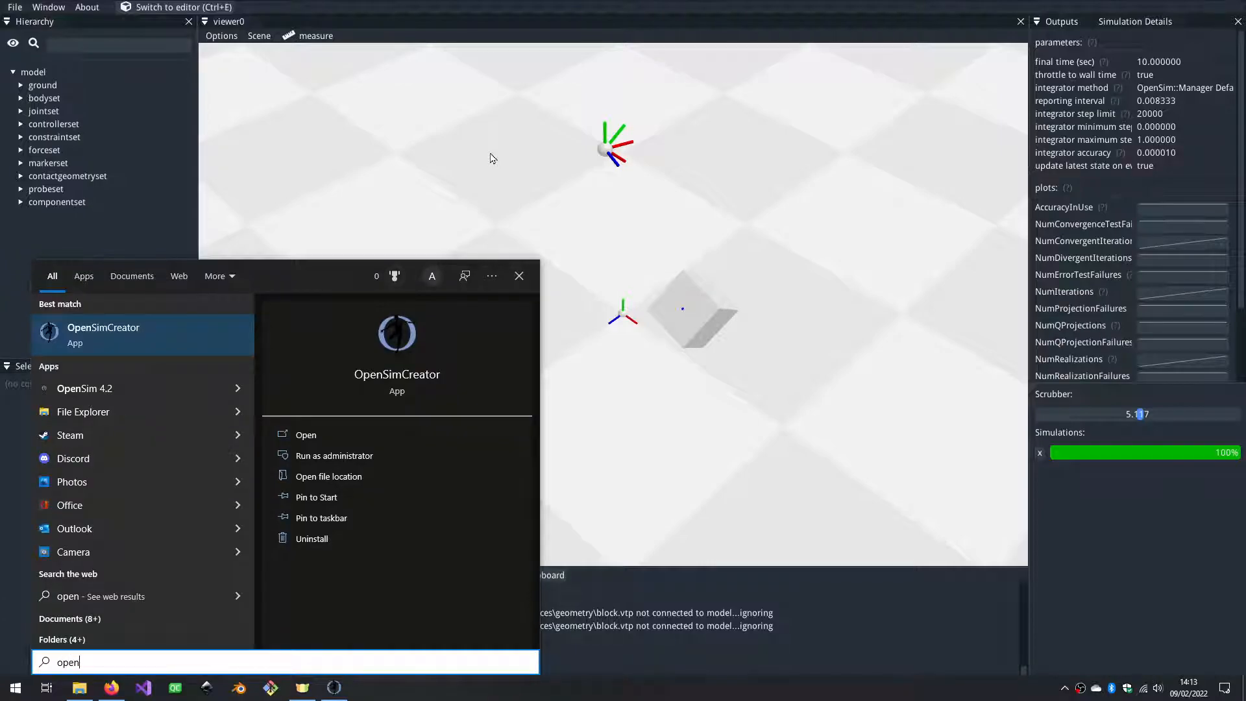
text(sim)
click(171, 325)
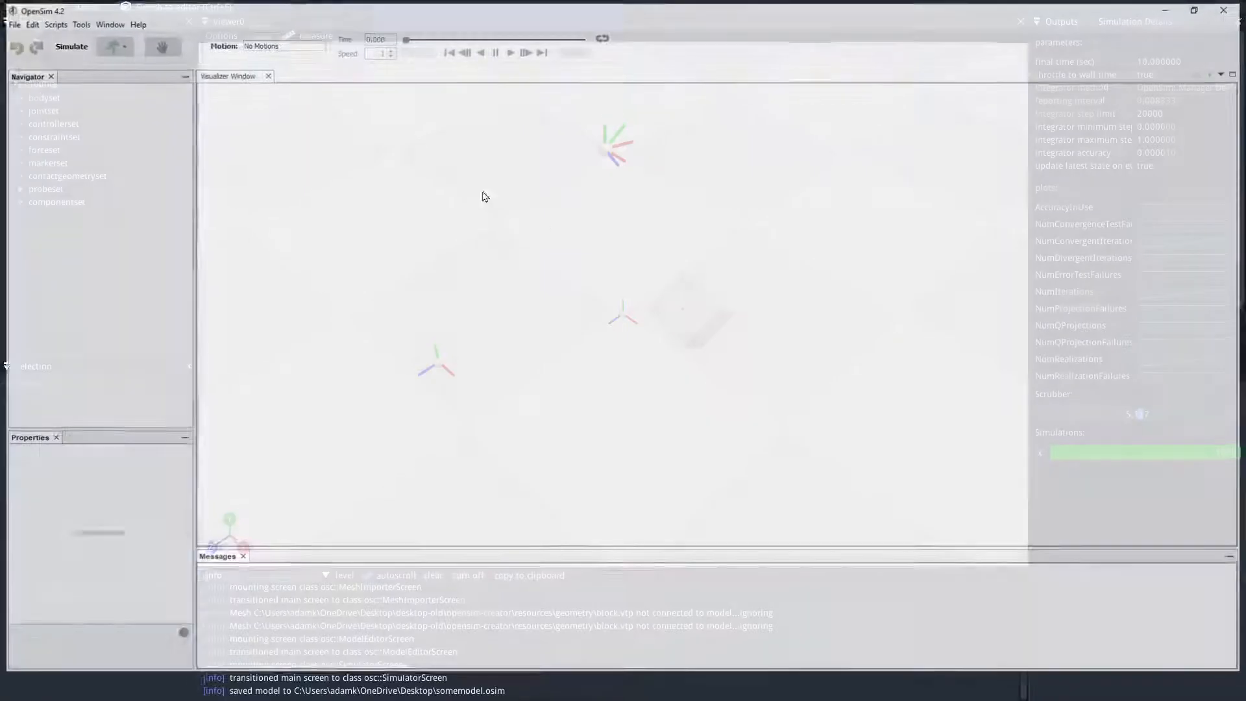
Load the somemodel file from the Desktop.
click(8, 20)
click(38, 38)
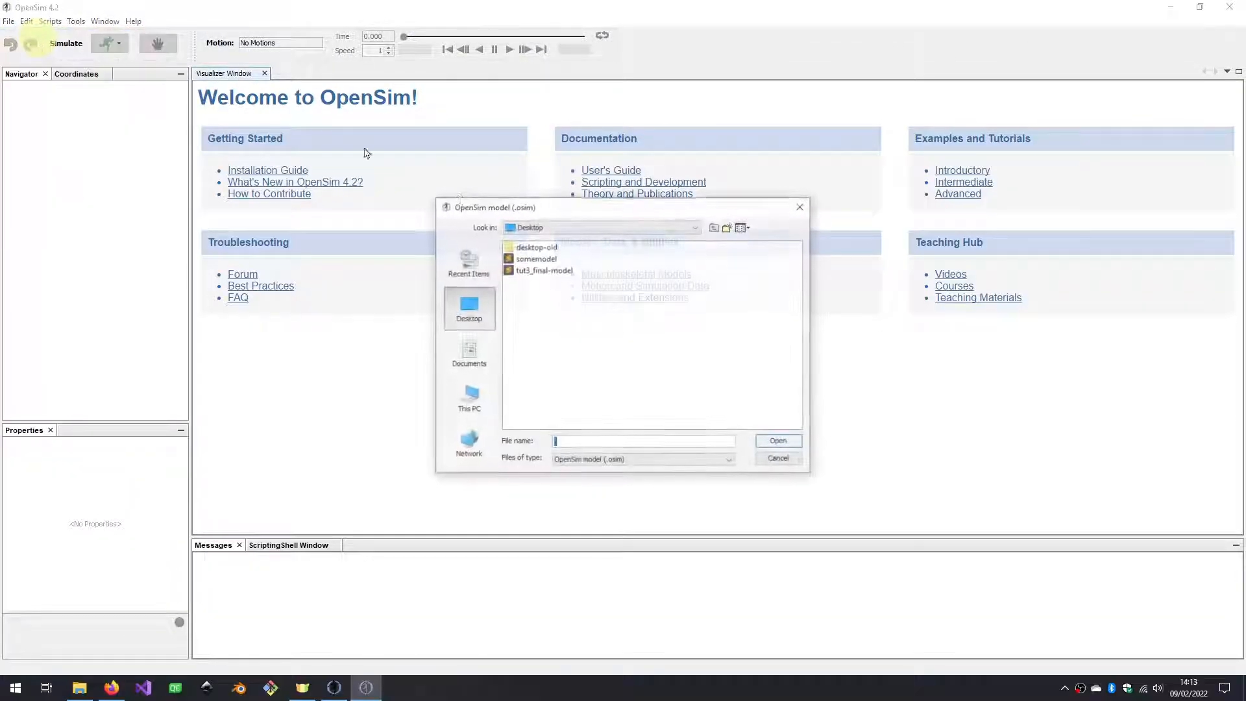
double_click(539, 260)
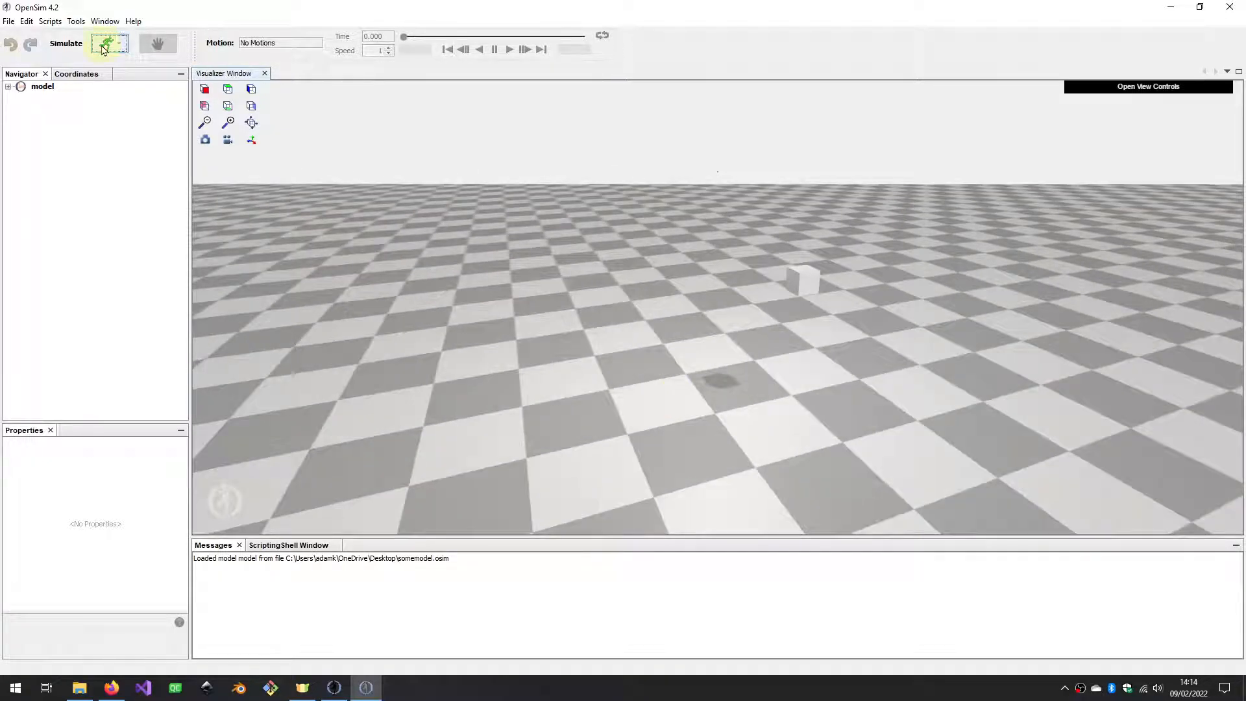
Run a simulation of the loaded model and play back the motion.
click(104, 46)
click(509, 49)
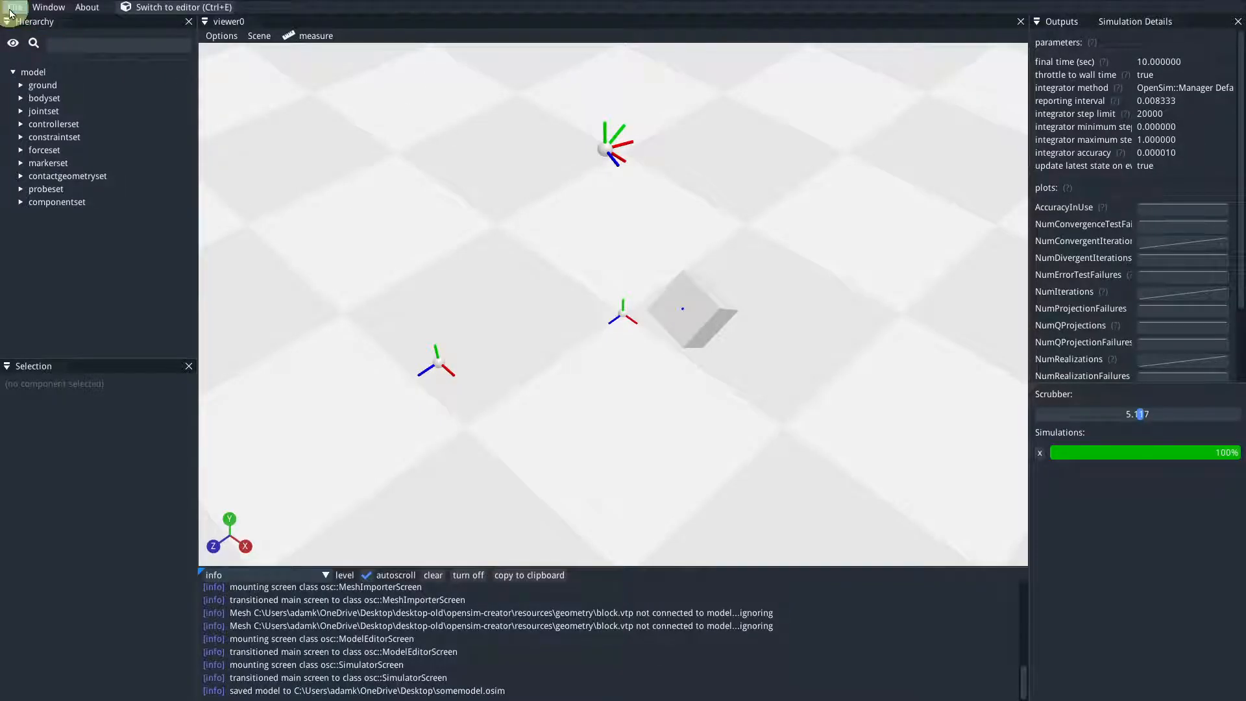
Switch back to OpenSim Creator and return to the mesh importer scene.
click(11, 8)
click(98, 102)
drag(816, 426, 790, 430)
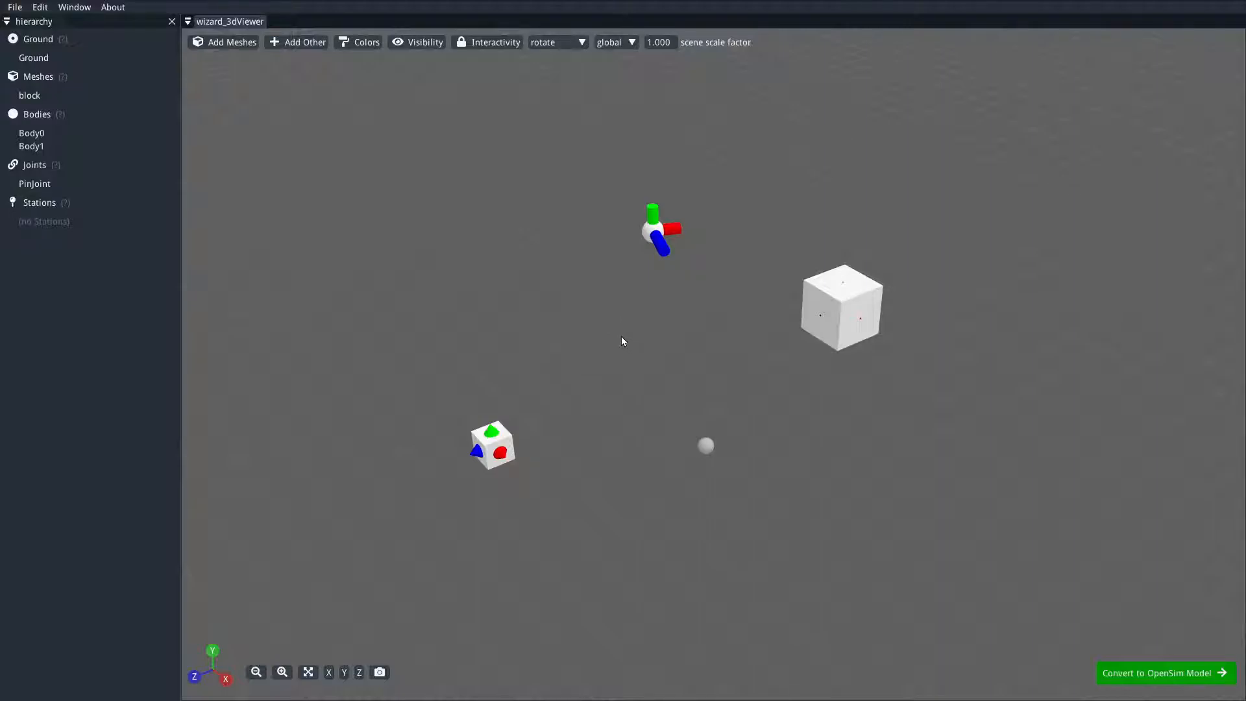
Start a new empty mesh importer scene.
click(14, 8)
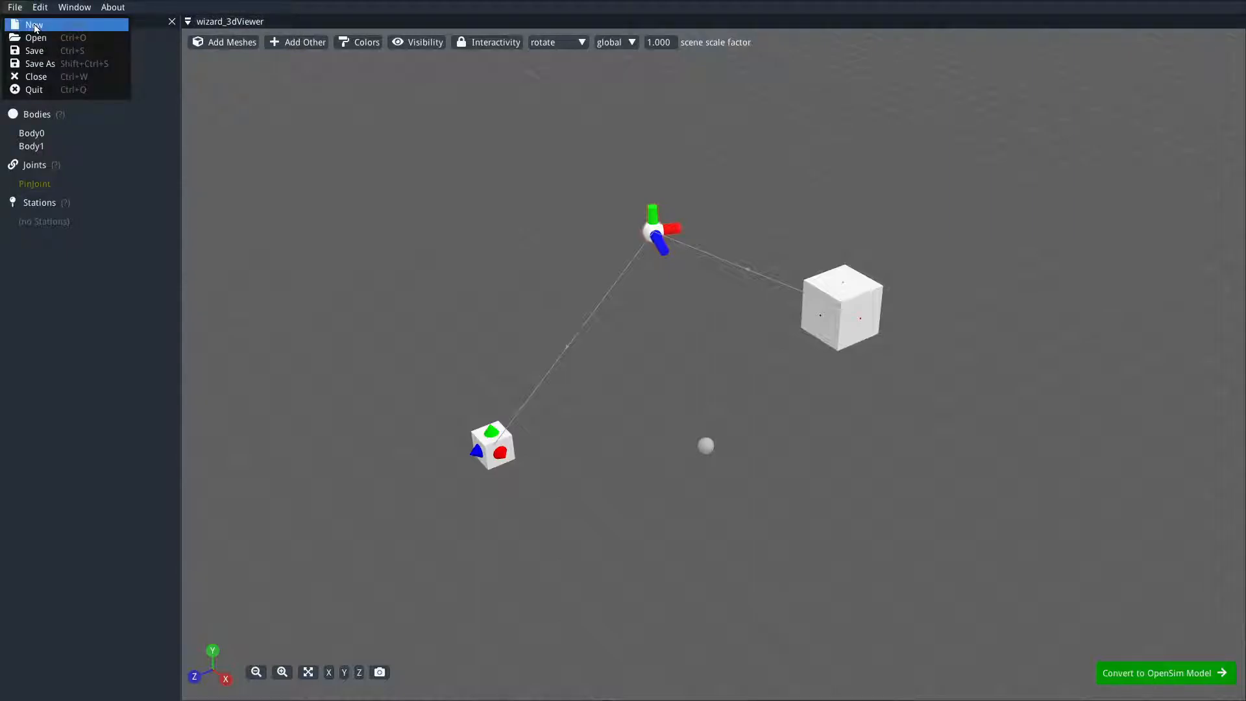
click(34, 25)
click(493, 357)
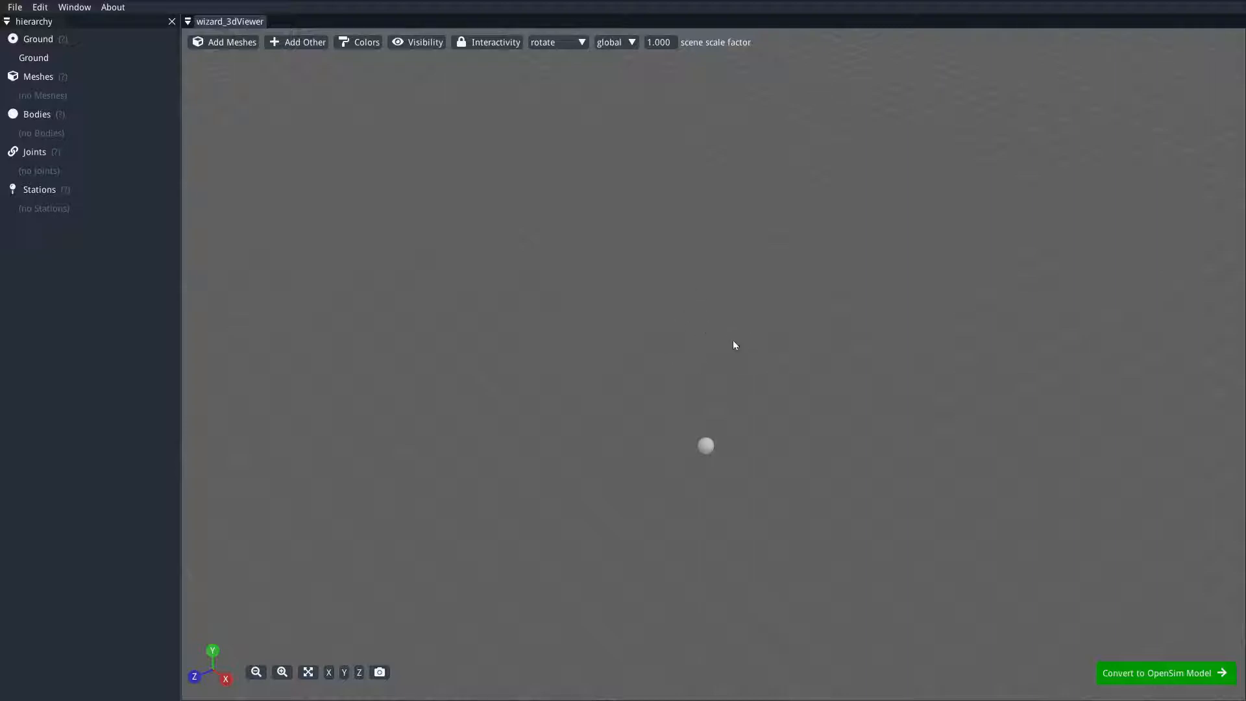
Add a body to the empty scene.
right_click(692, 356)
mouse_move(779, 399)
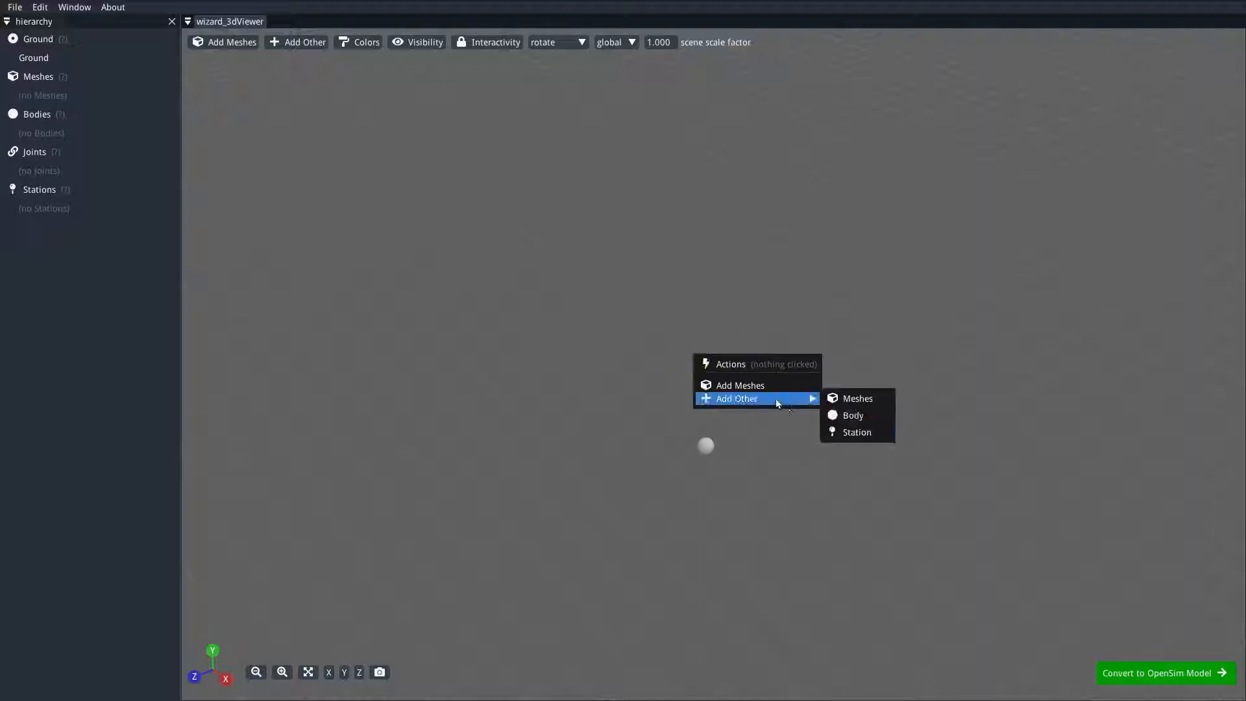
click(853, 415)
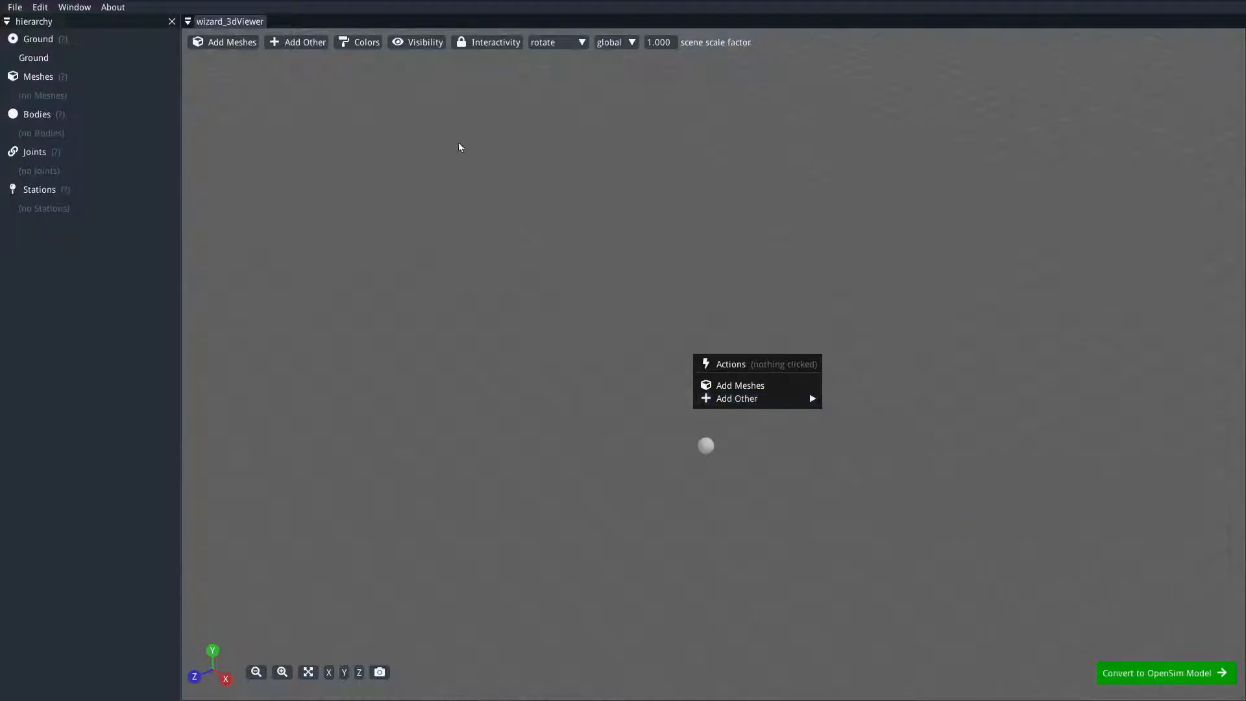
click(301, 42)
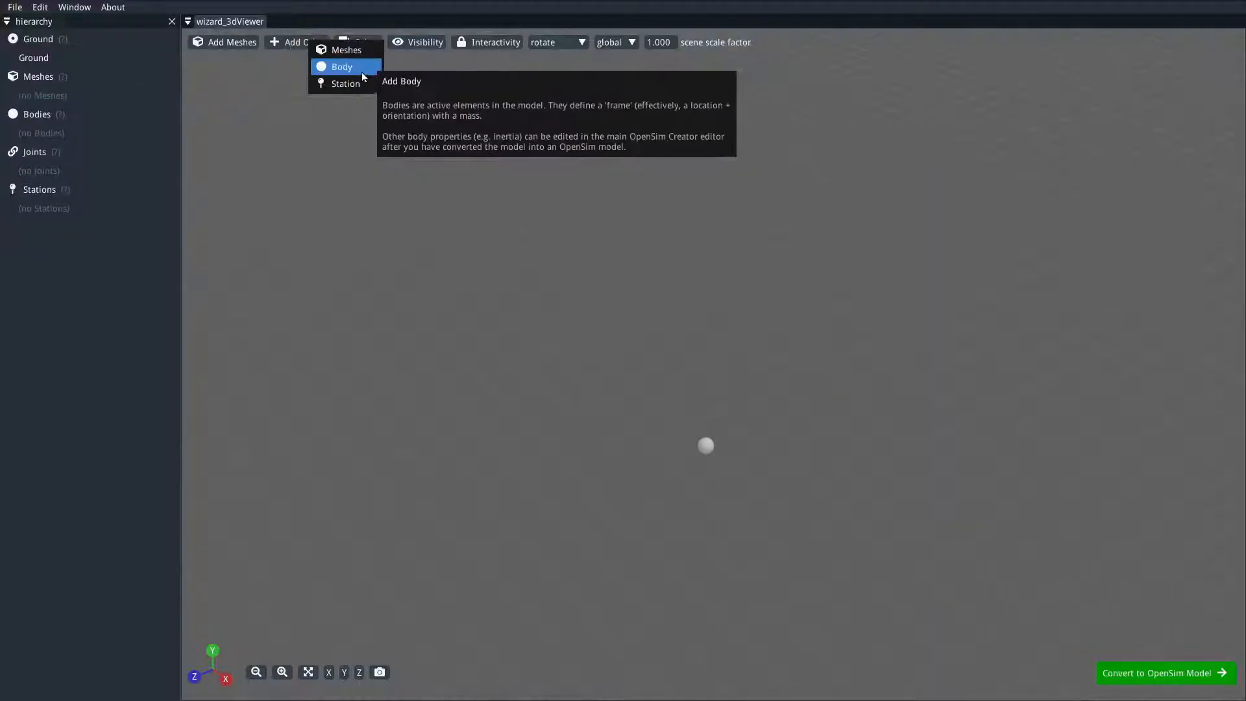
click(361, 68)
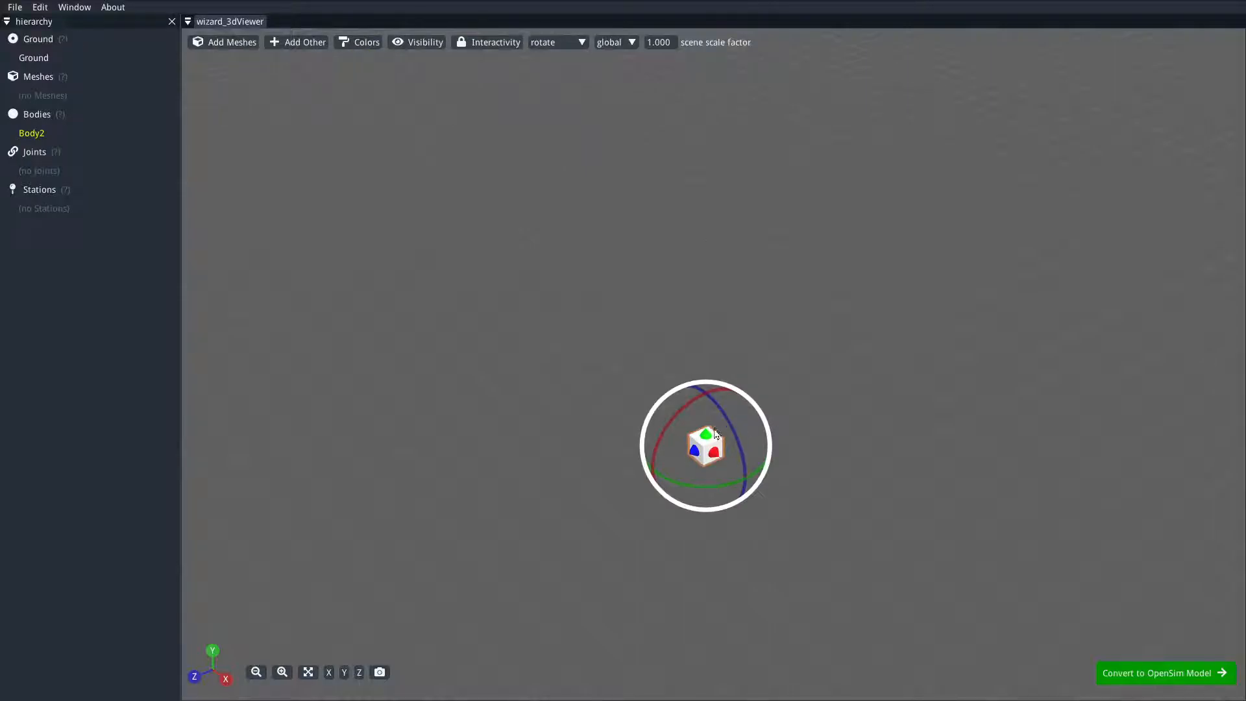
Set the manipulation mode to translate and rename the new body to pendulum_head.
click(556, 42)
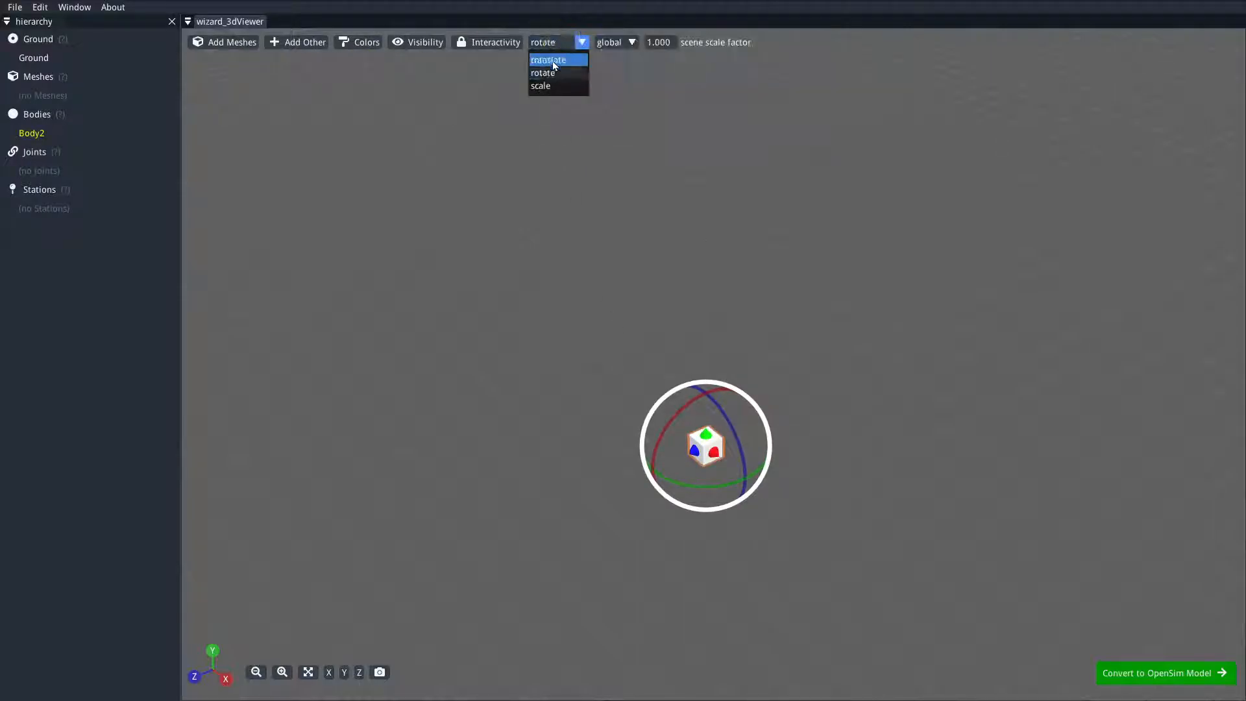
click(551, 57)
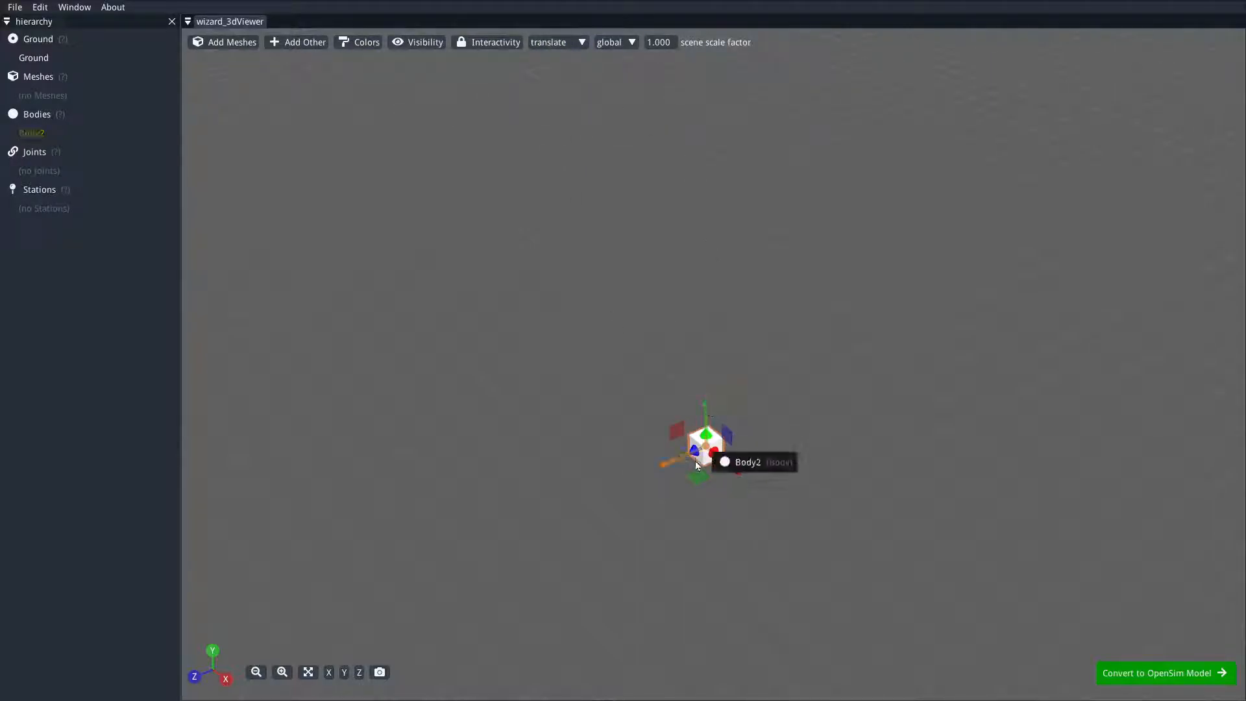
right_click(715, 438)
double_click(763, 471)
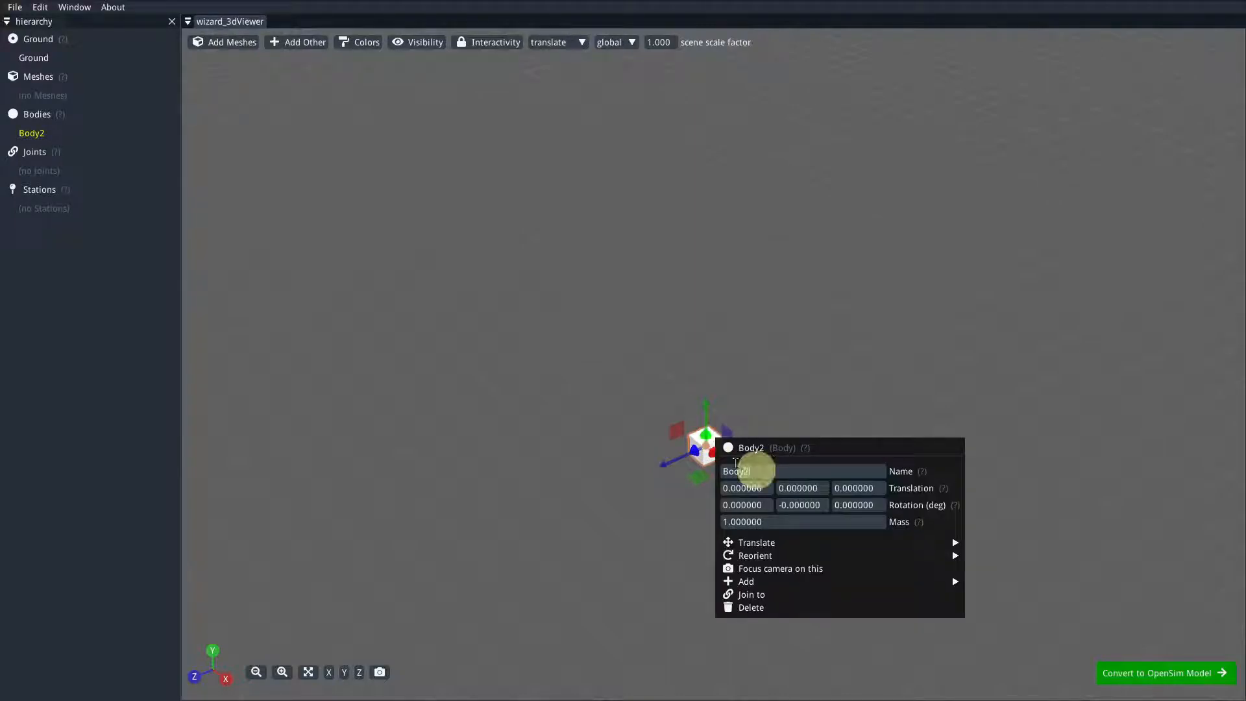
text(pendulum_head)
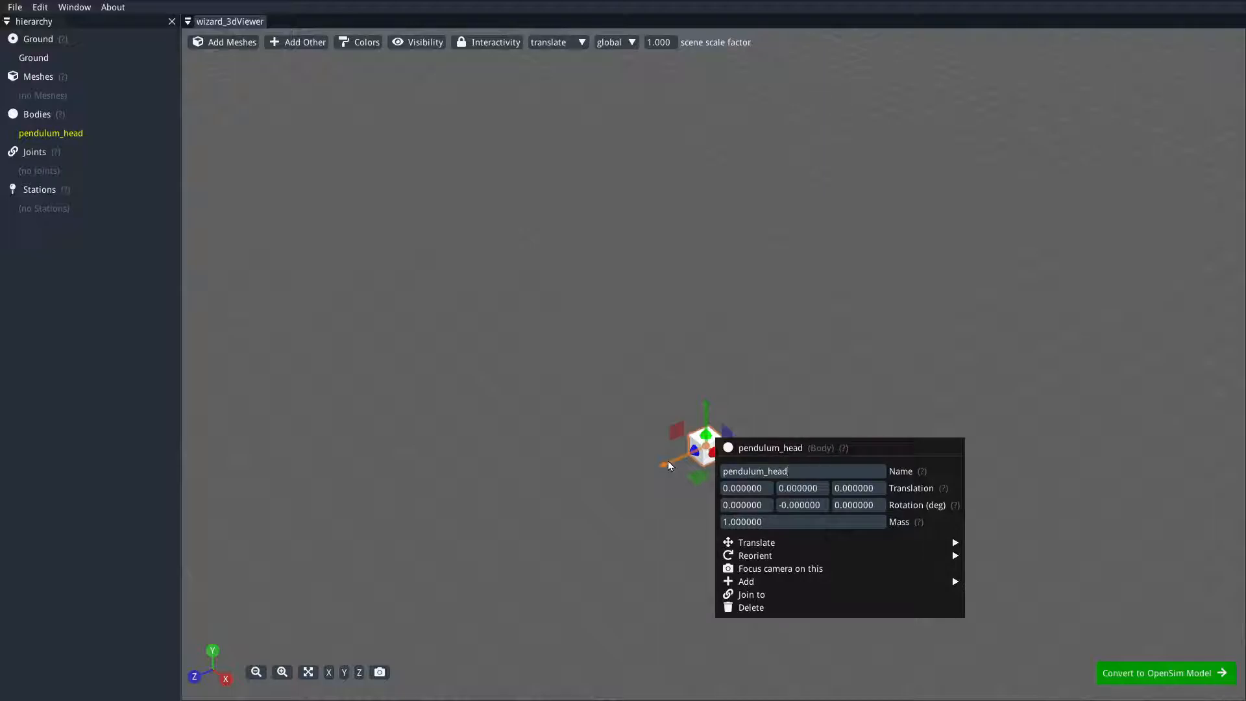
click(606, 375)
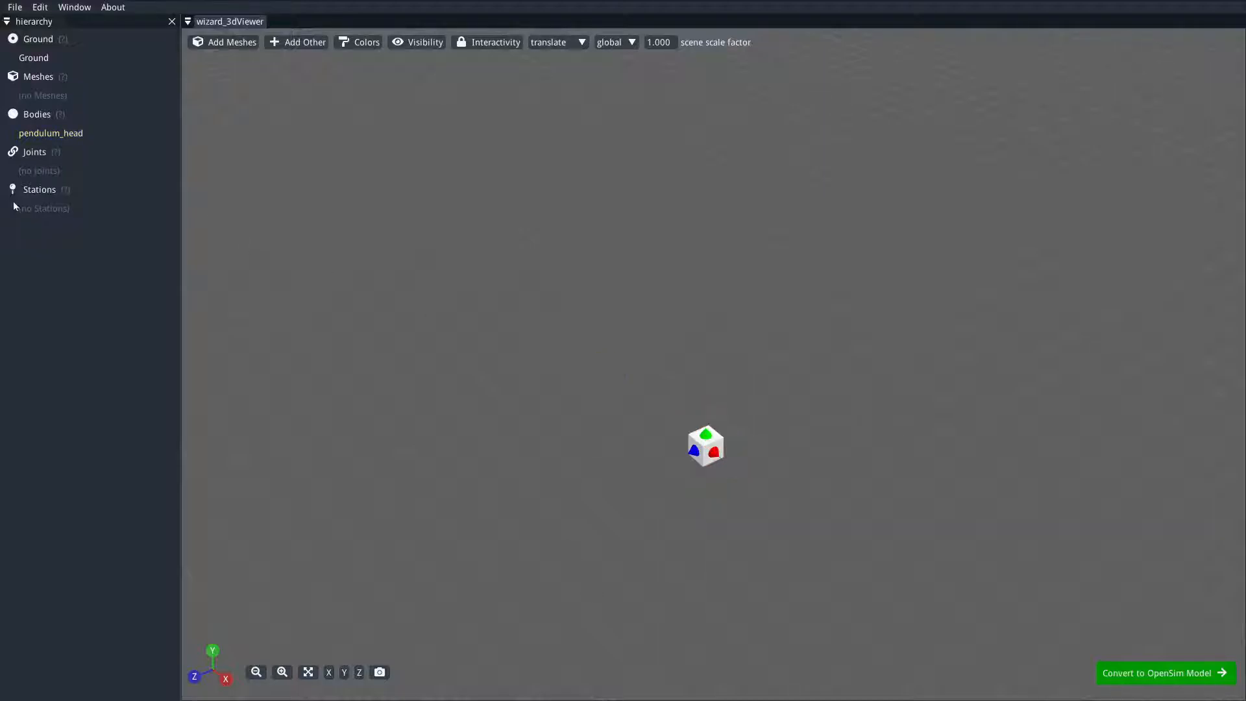
Examine the pendulum_head body's properties from both the hierarchy and the 3D view.
right_click(62, 134)
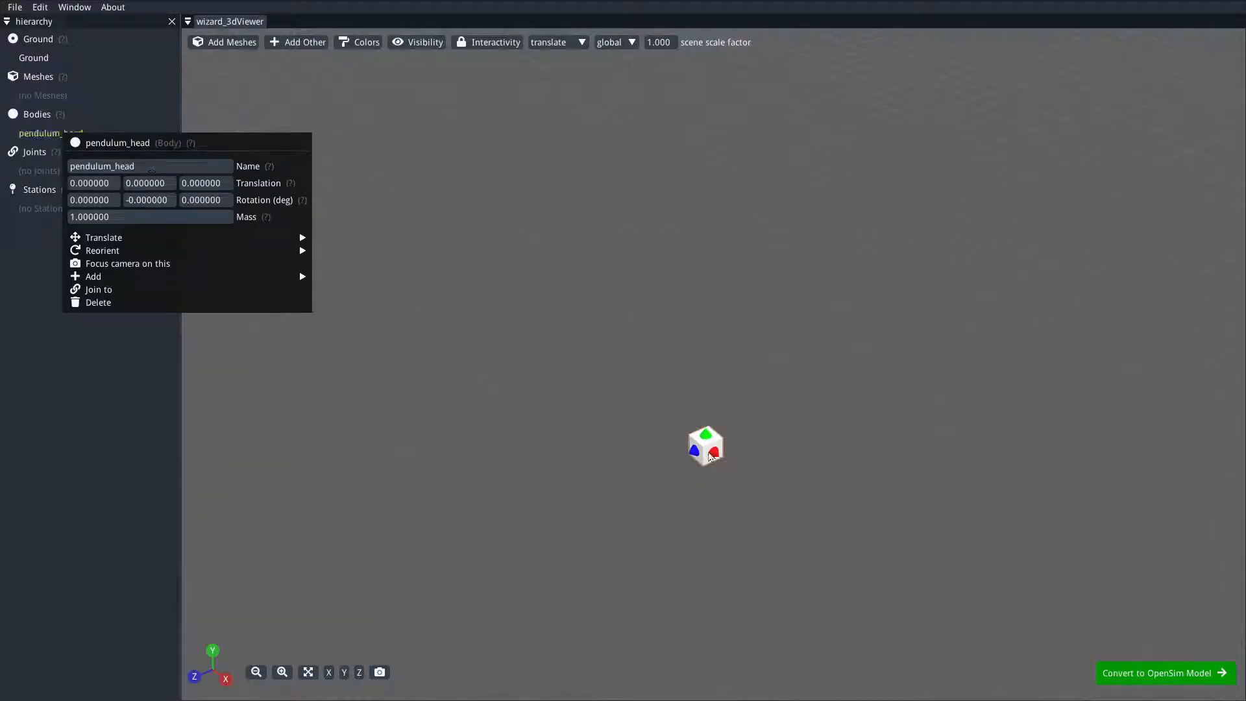
right_click(703, 446)
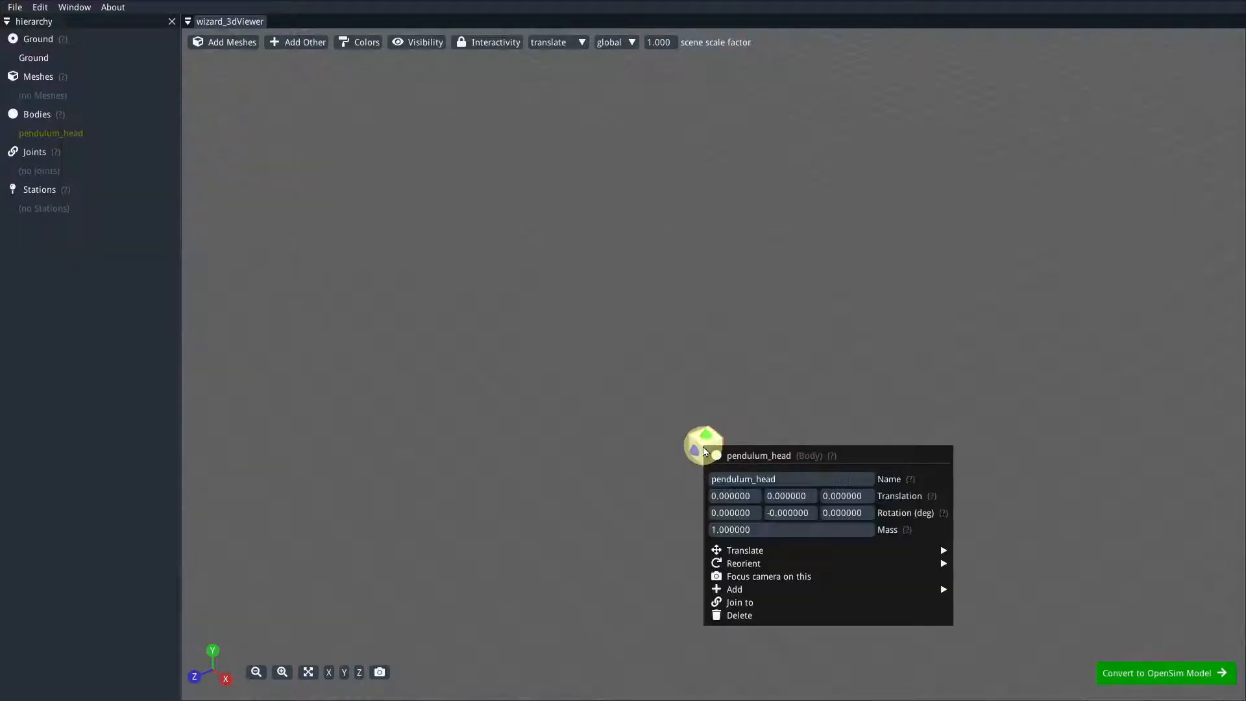
click(63, 133)
right_click(67, 130)
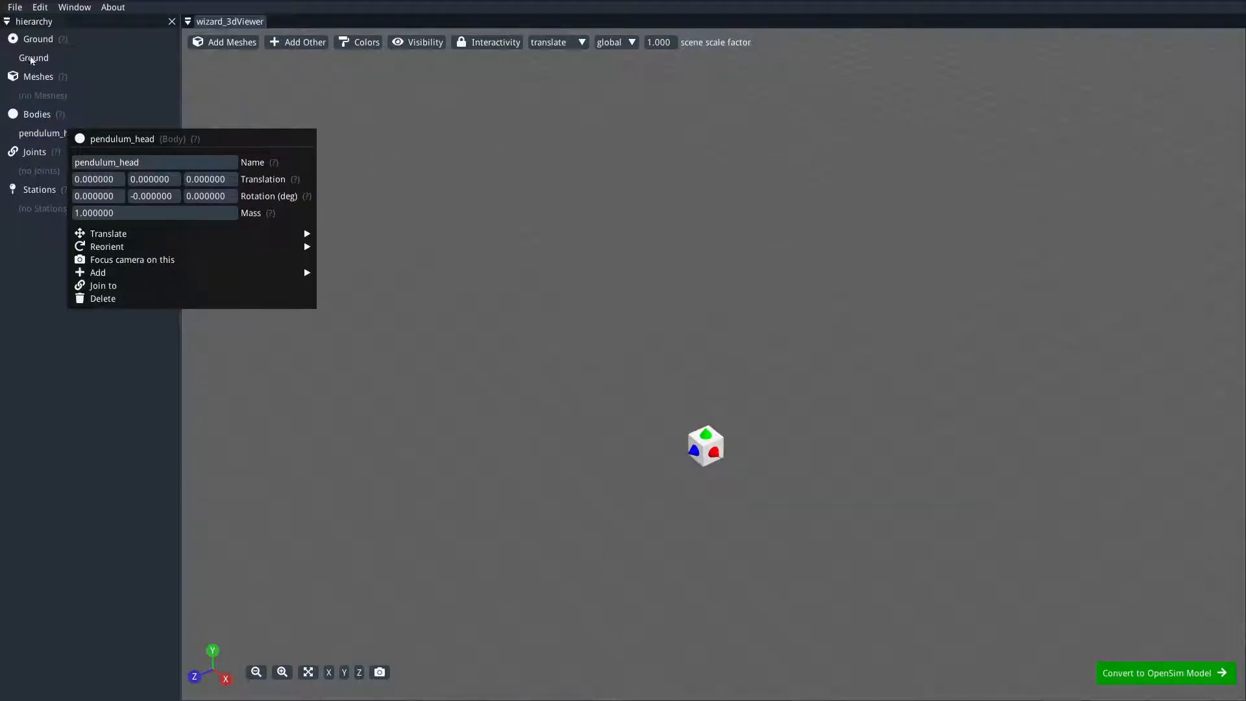
click(635, 315)
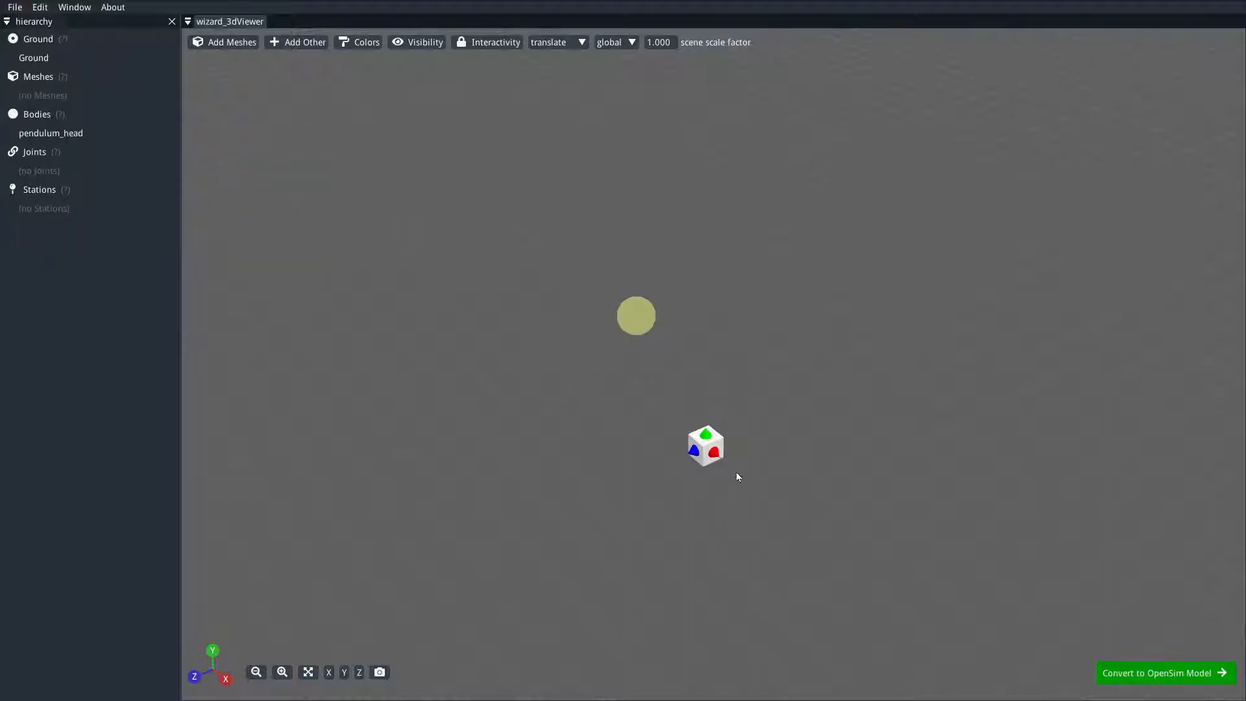
Set the pendulum_head body's Y translation to 0.5 and check its reorient options.
click(703, 446)
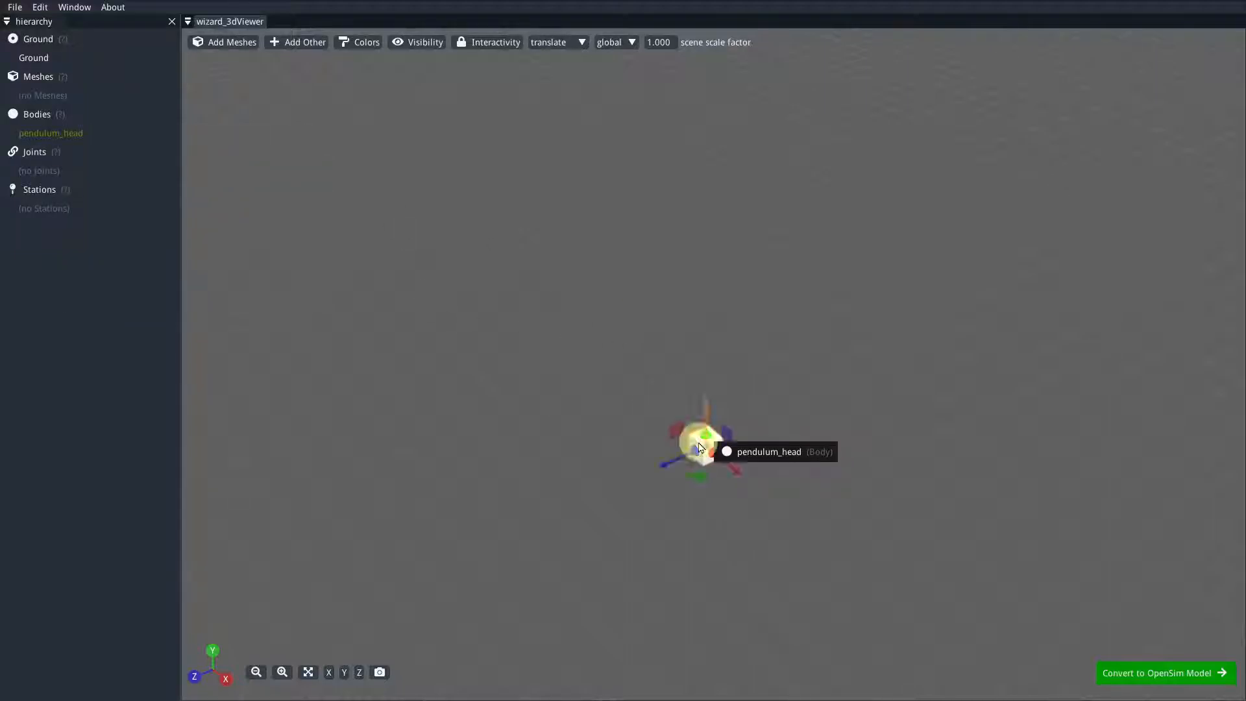
right_click(703, 446)
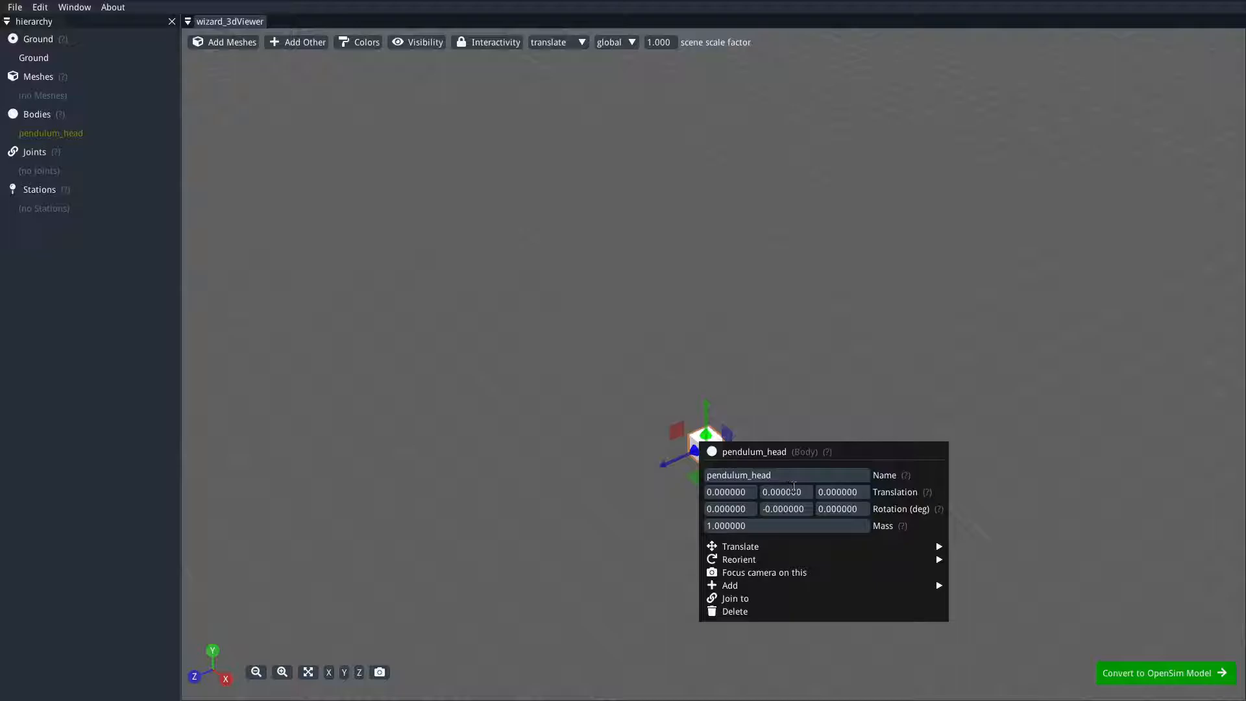
click(792, 491)
key(ctrl+a)
text(0.5)
key(Escape)
click(850, 321)
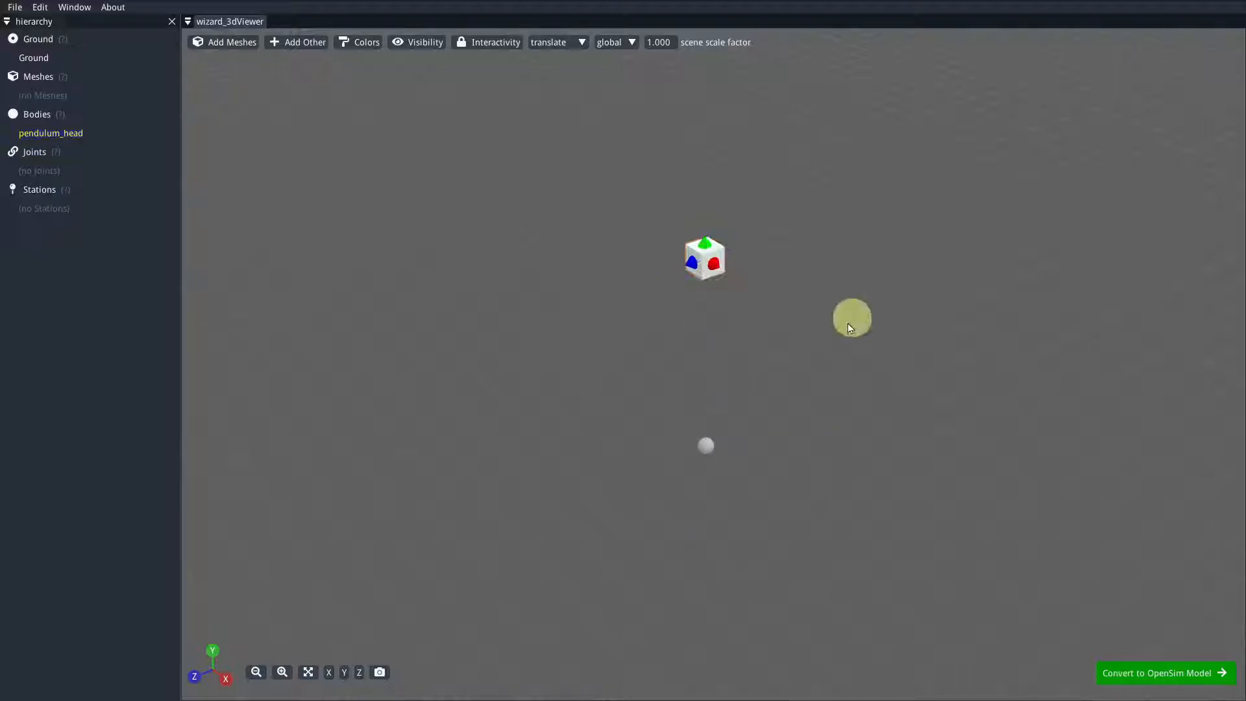
right_click(703, 269)
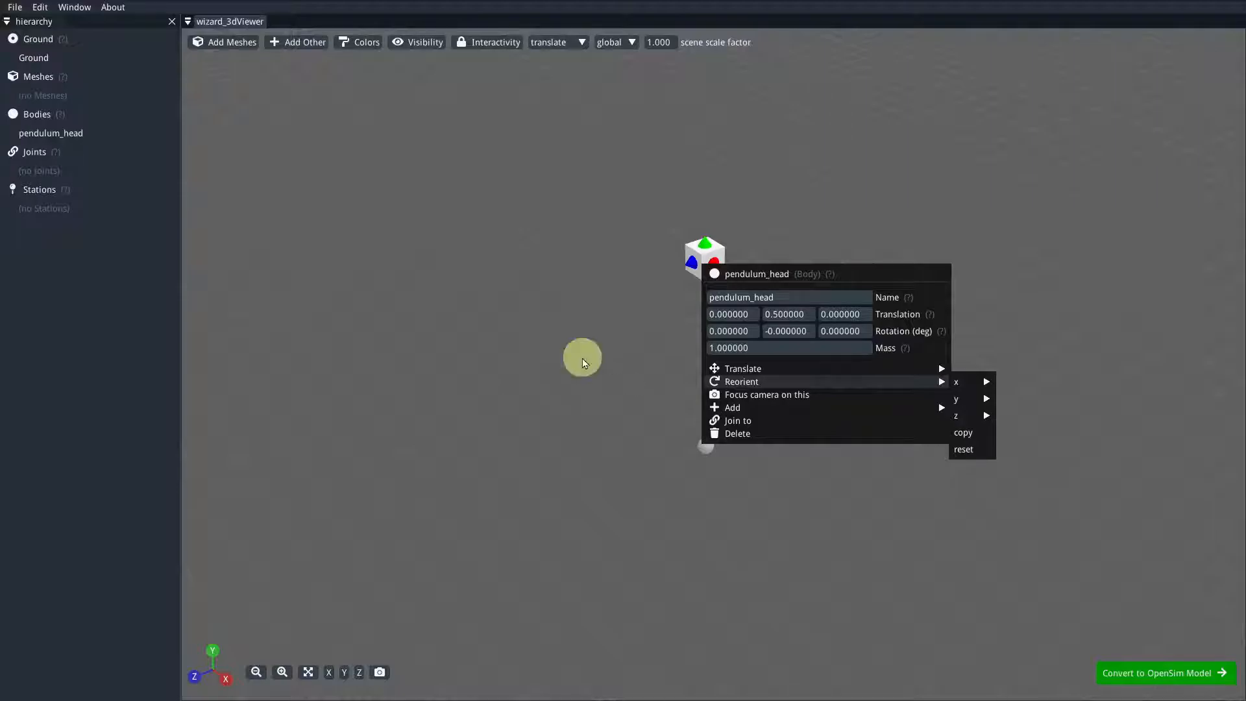
click(582, 359)
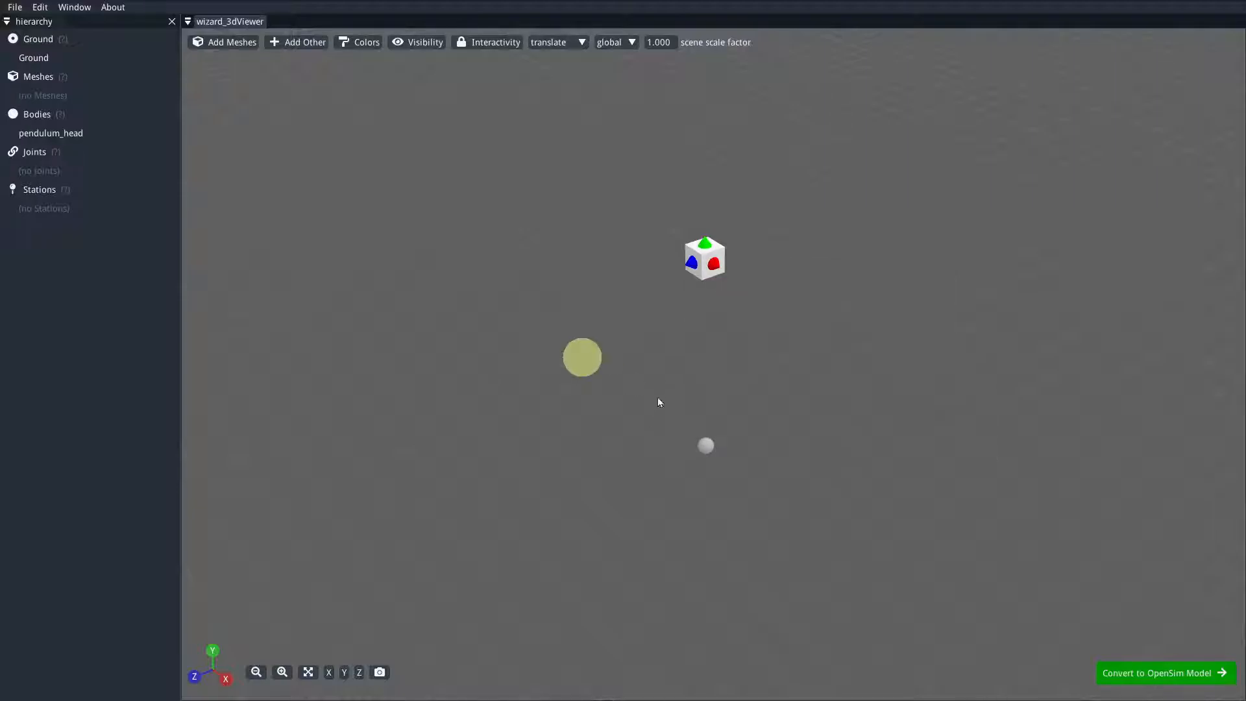
Add a second body and name it pendulum_head_2.
right_click(793, 403)
mouse_move(882, 448)
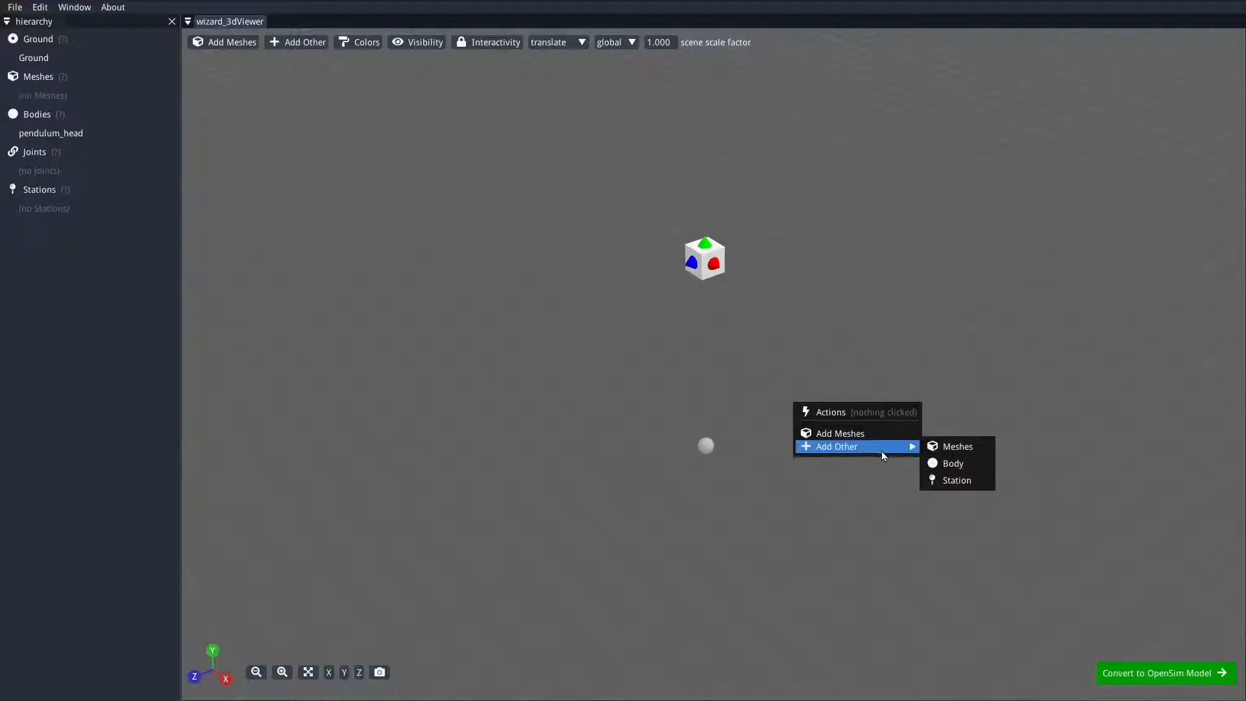
click(941, 463)
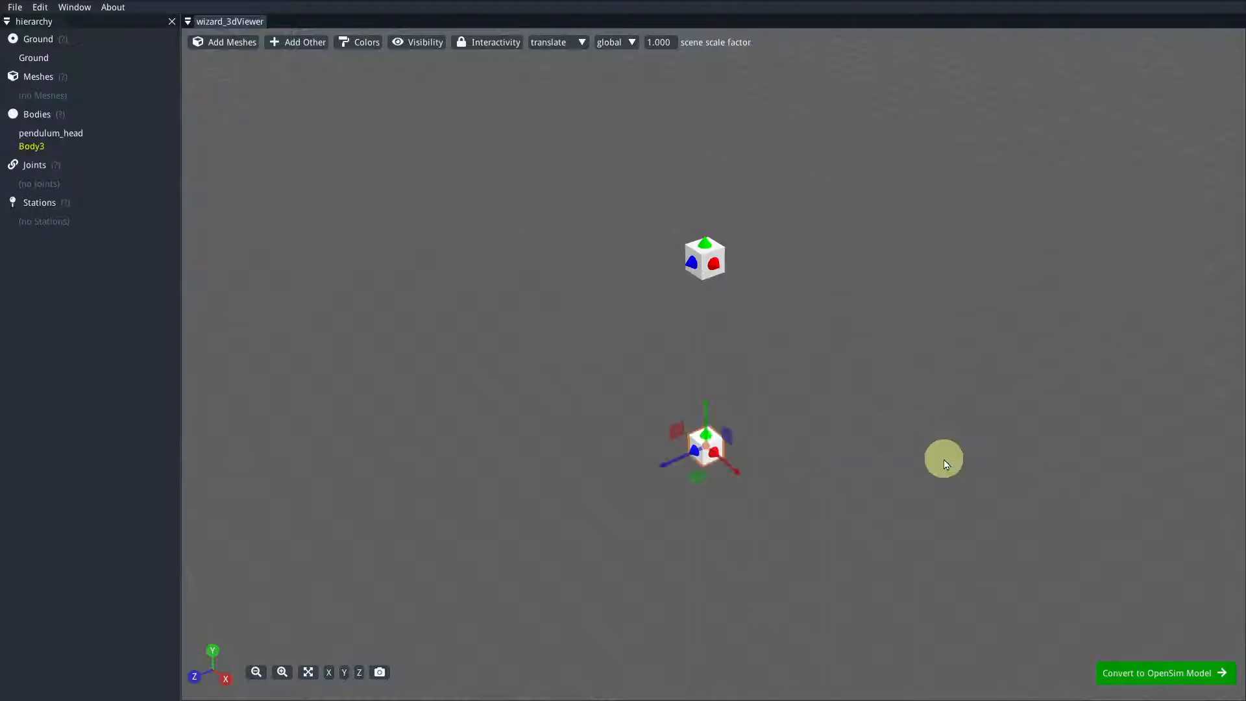
right_click(707, 451)
click(766, 483)
text(pendulum_head_2)
click(680, 470)
Set the pendulum_head_2 body's Y translation to 0.25 and deselect it.
right_click(709, 448)
click(808, 493)
text(0.25)
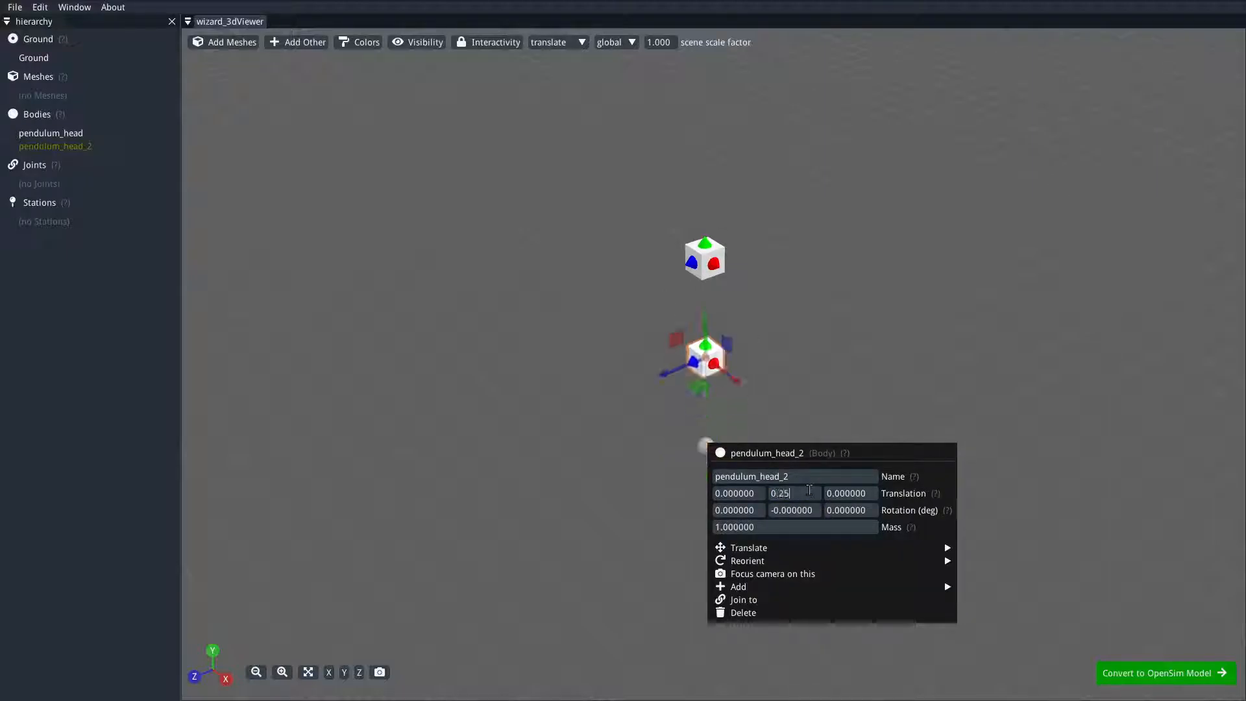
key(Escape)
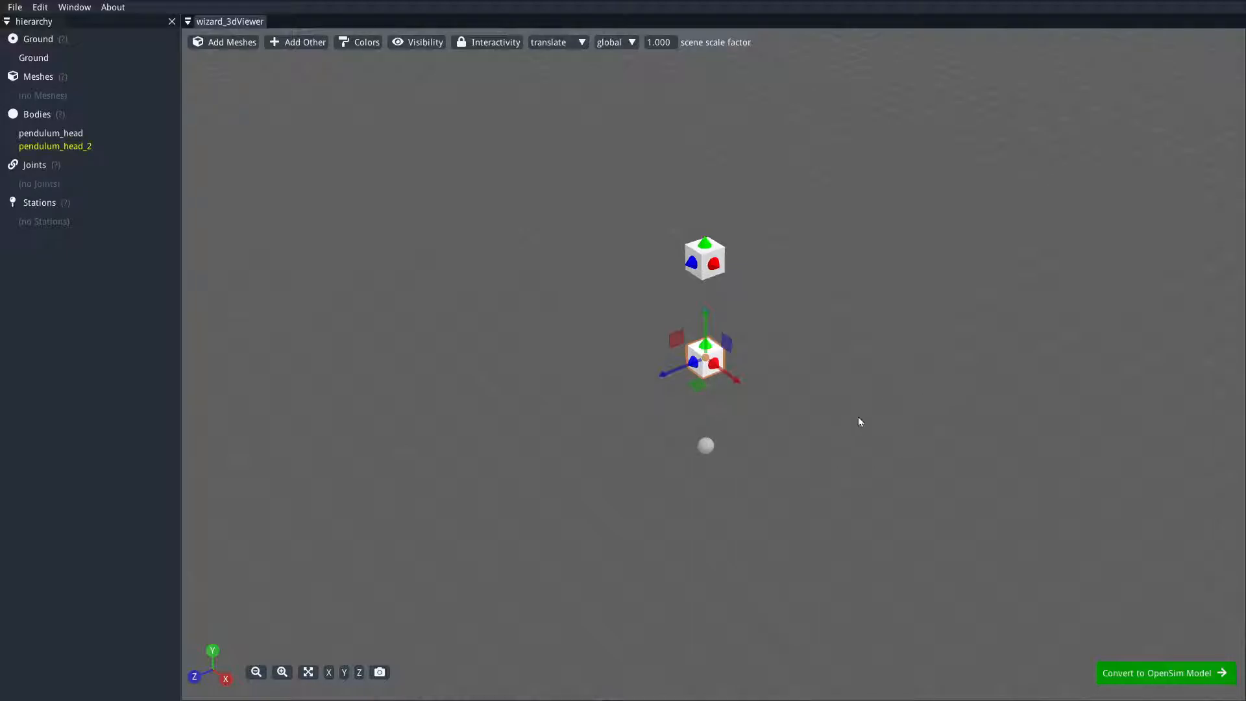
click(855, 414)
Join the pendulum_head_2 body to pendulum_head as its parent with a WeldJoint.
drag(816, 340, 784, 368)
scroll(766, 420, up, 4)
right_drag(784, 369, 773, 399)
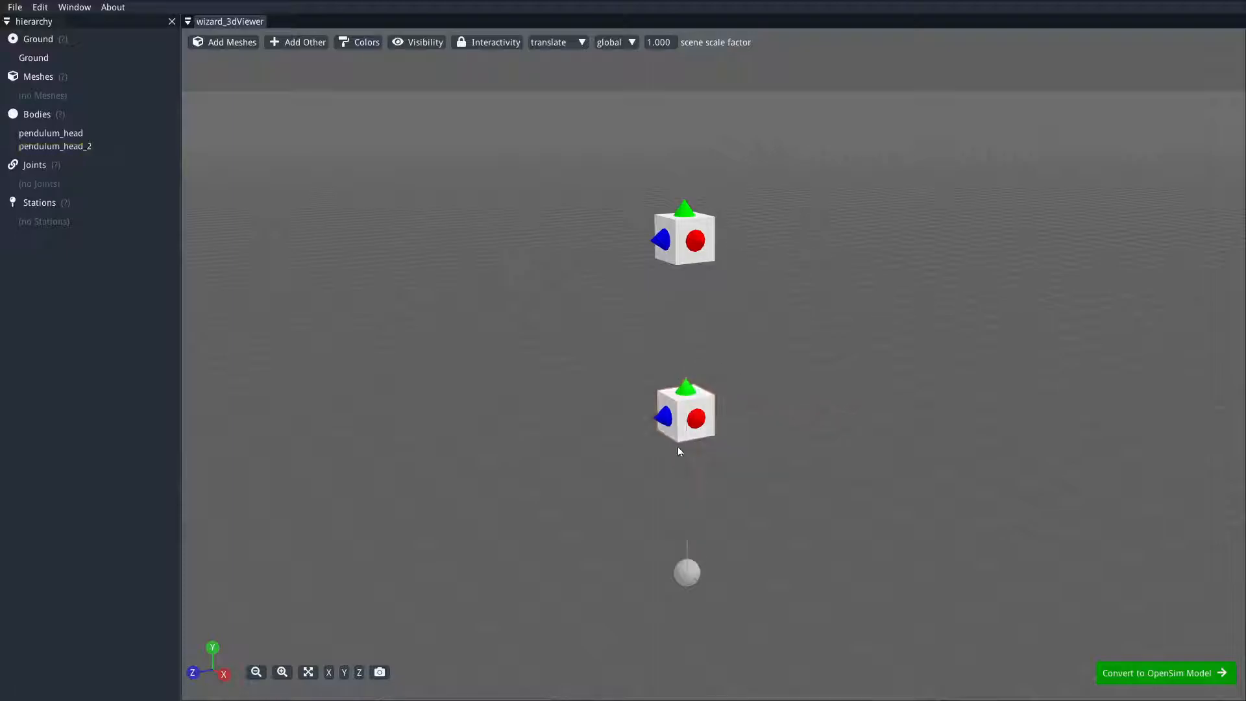
right_click(693, 420)
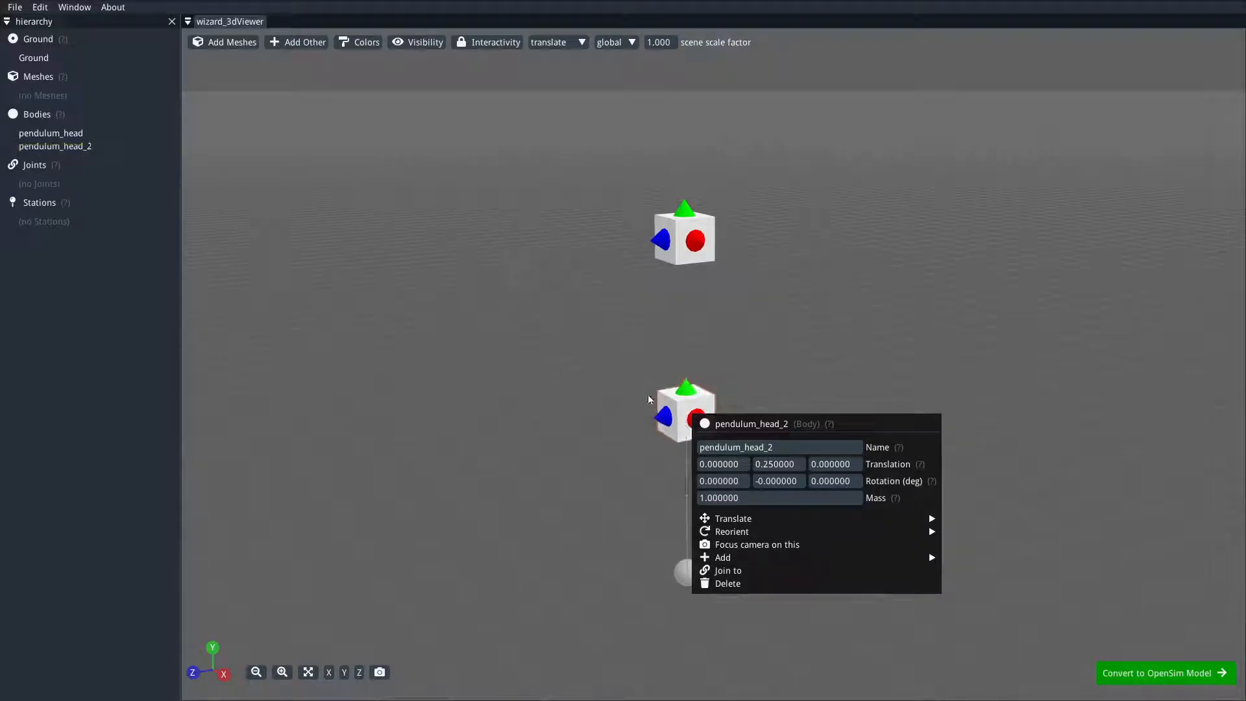
click(744, 571)
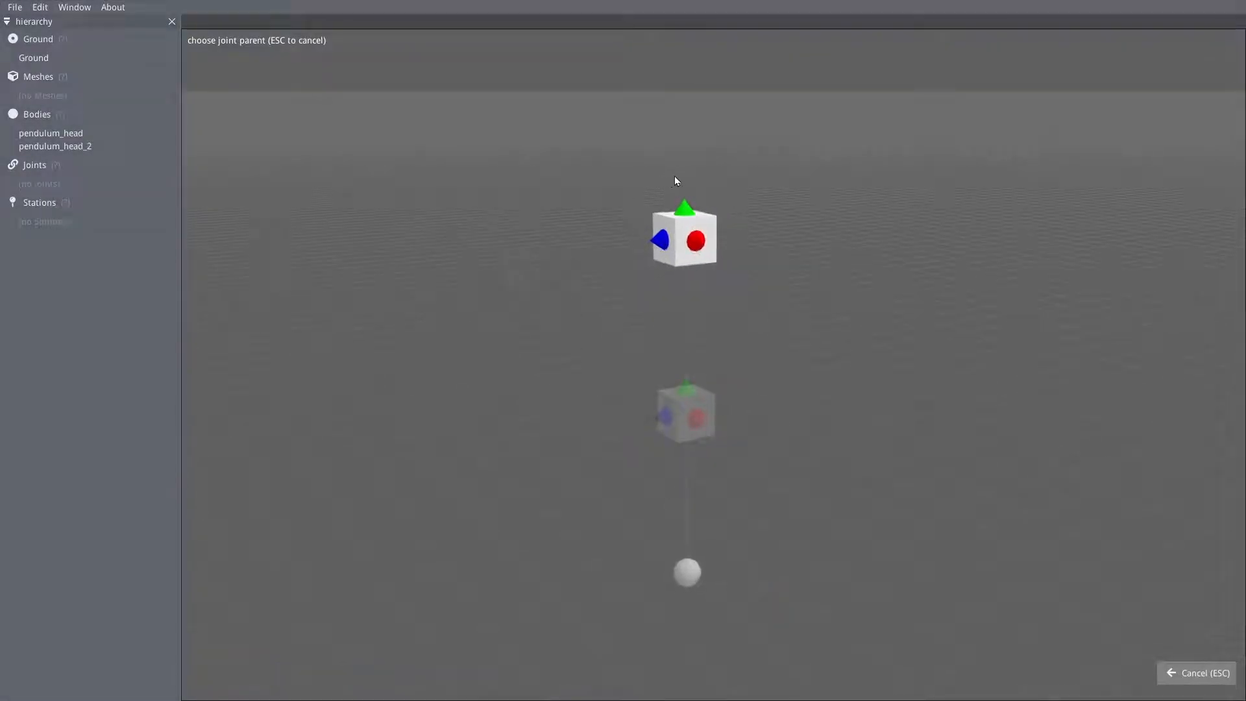
click(686, 238)
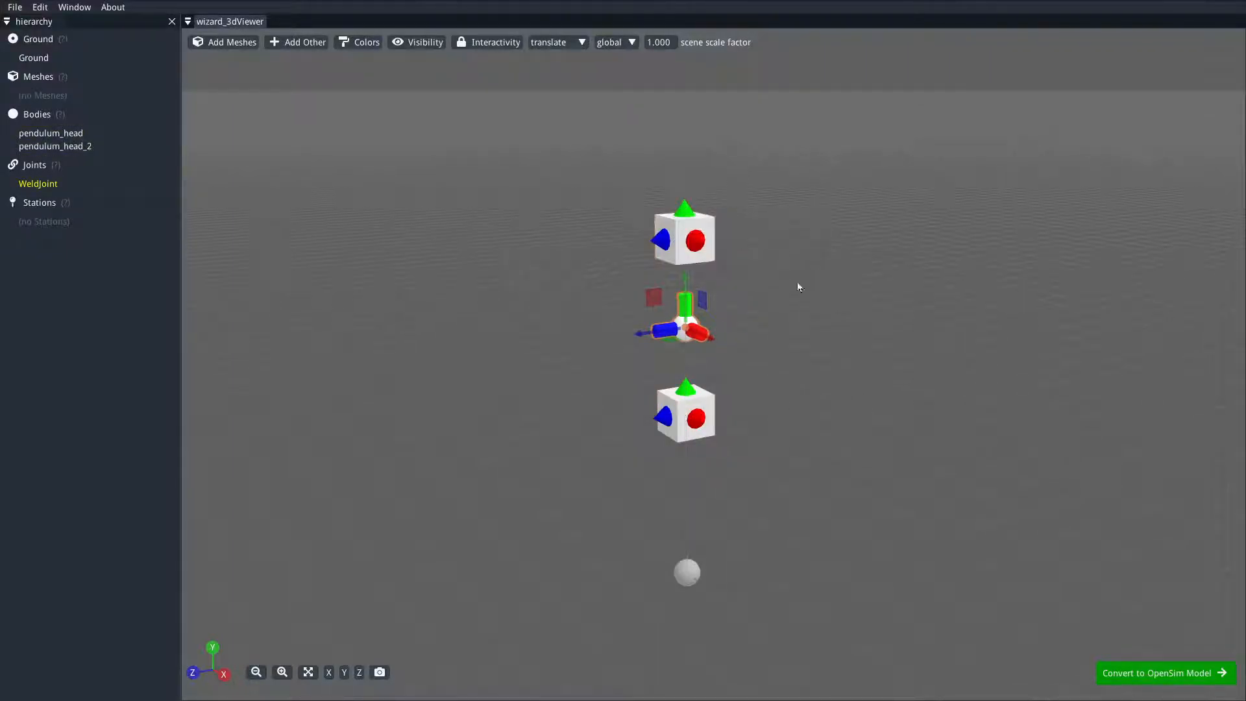
Rename the weld joint between the two bodies to pendulum_head_2_to_pendulum_head.
right_click(680, 325)
click(743, 353)
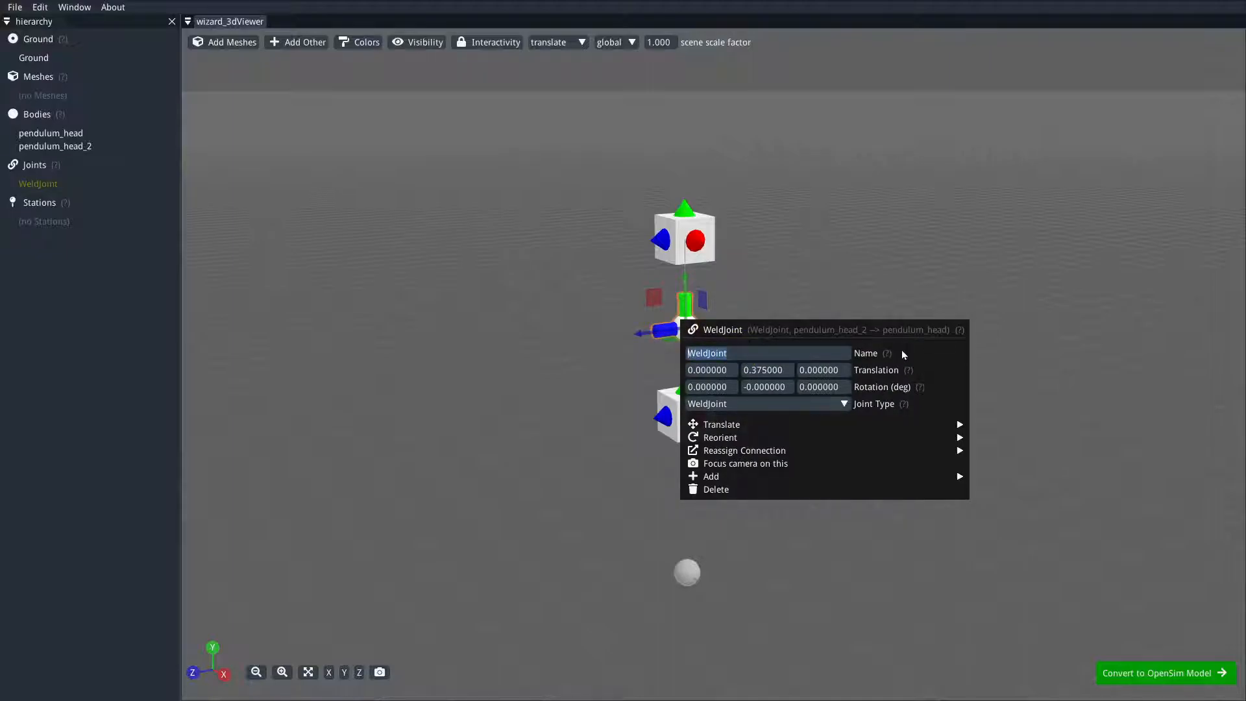
text(pendulum_h)
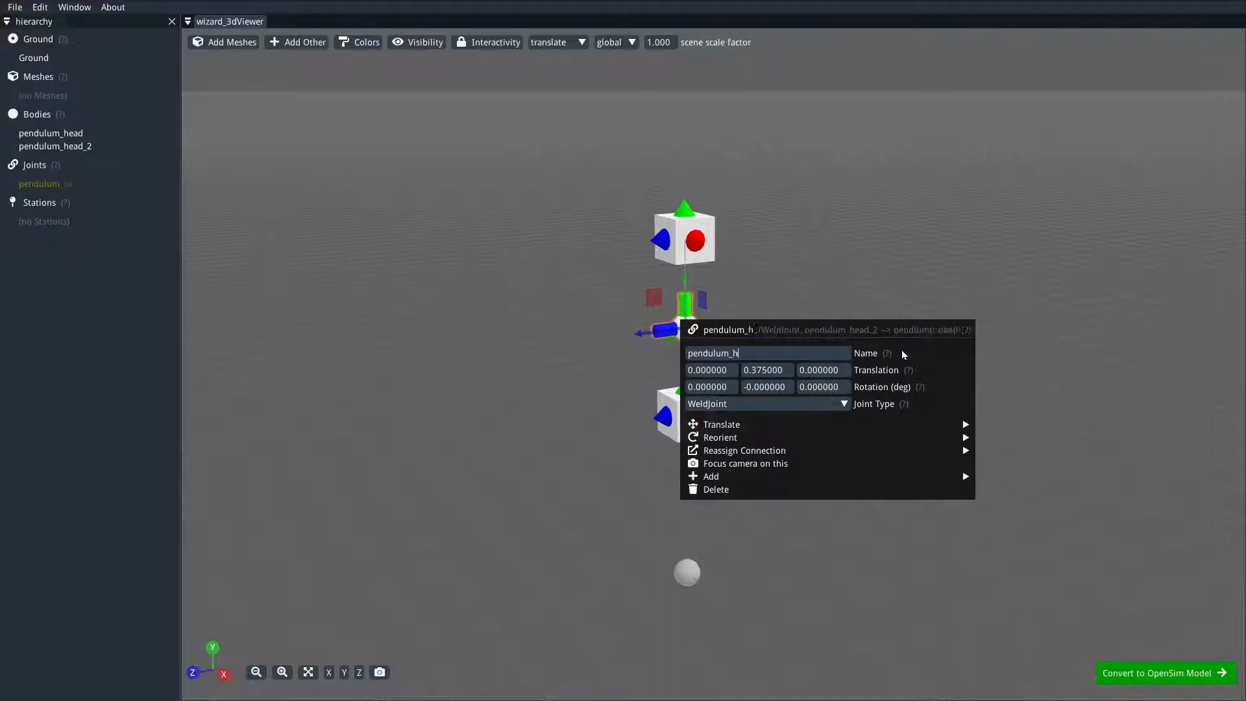
text(ead_2_)
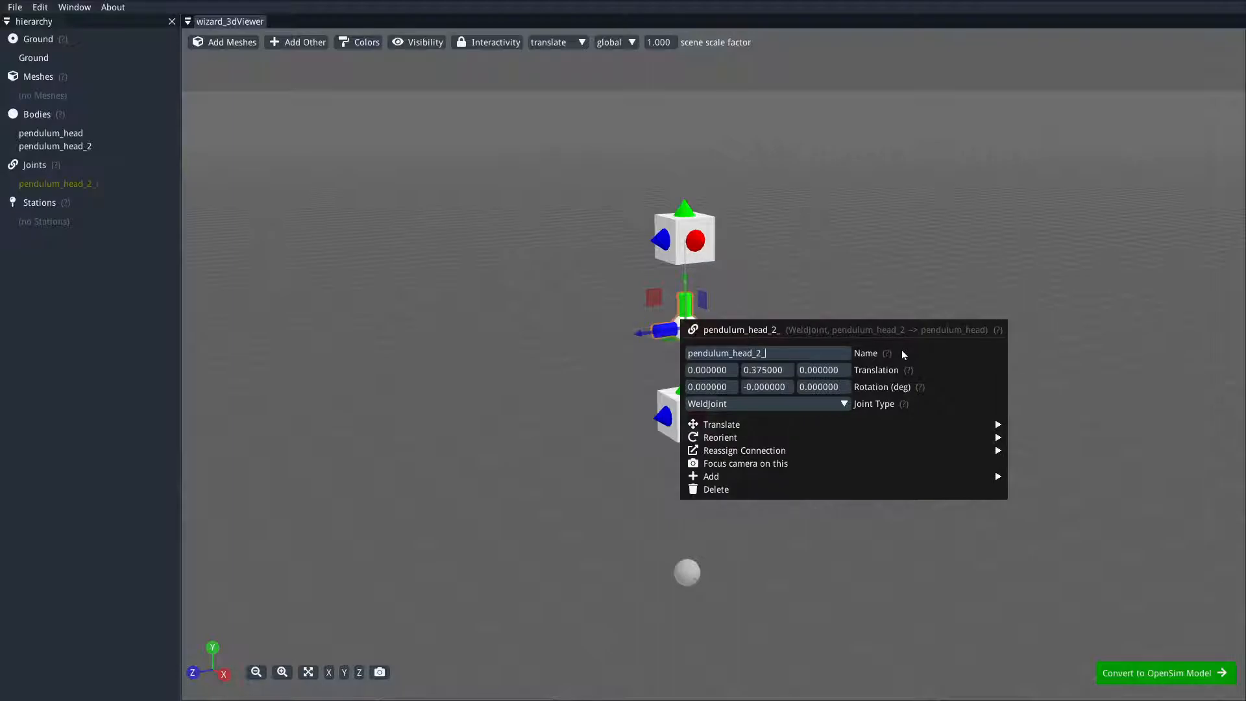
text(to_pendulum)
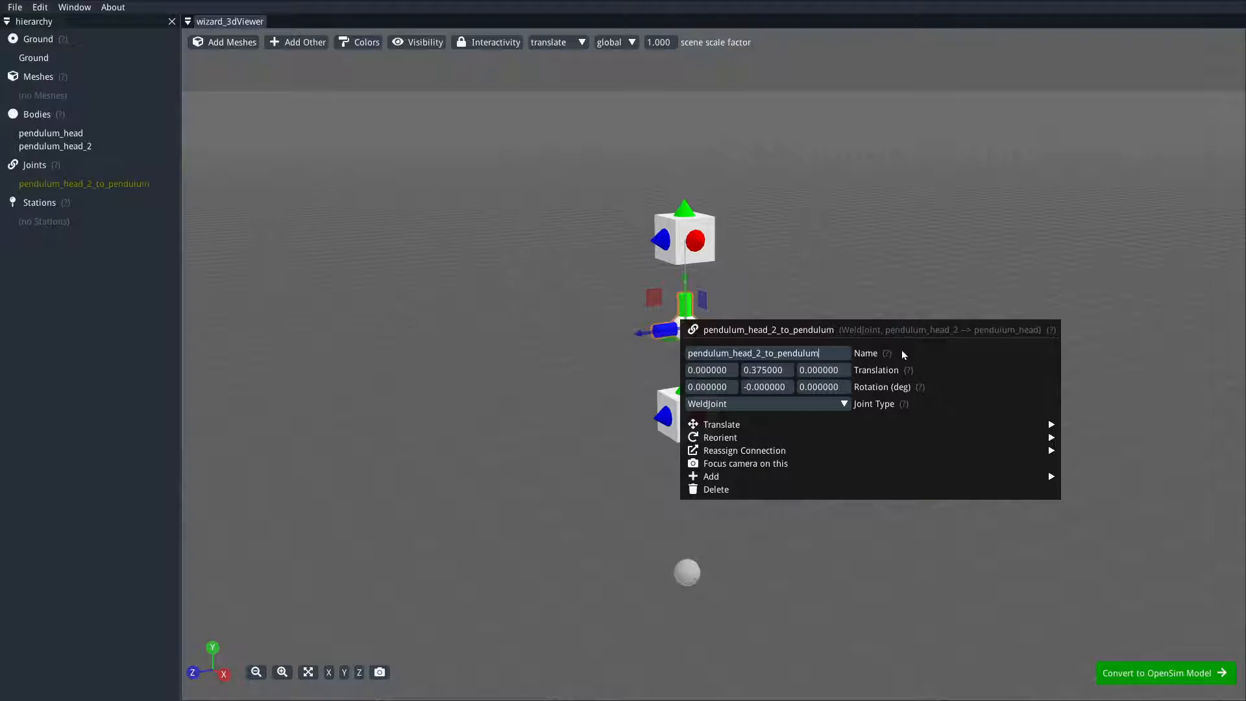
text(_head)
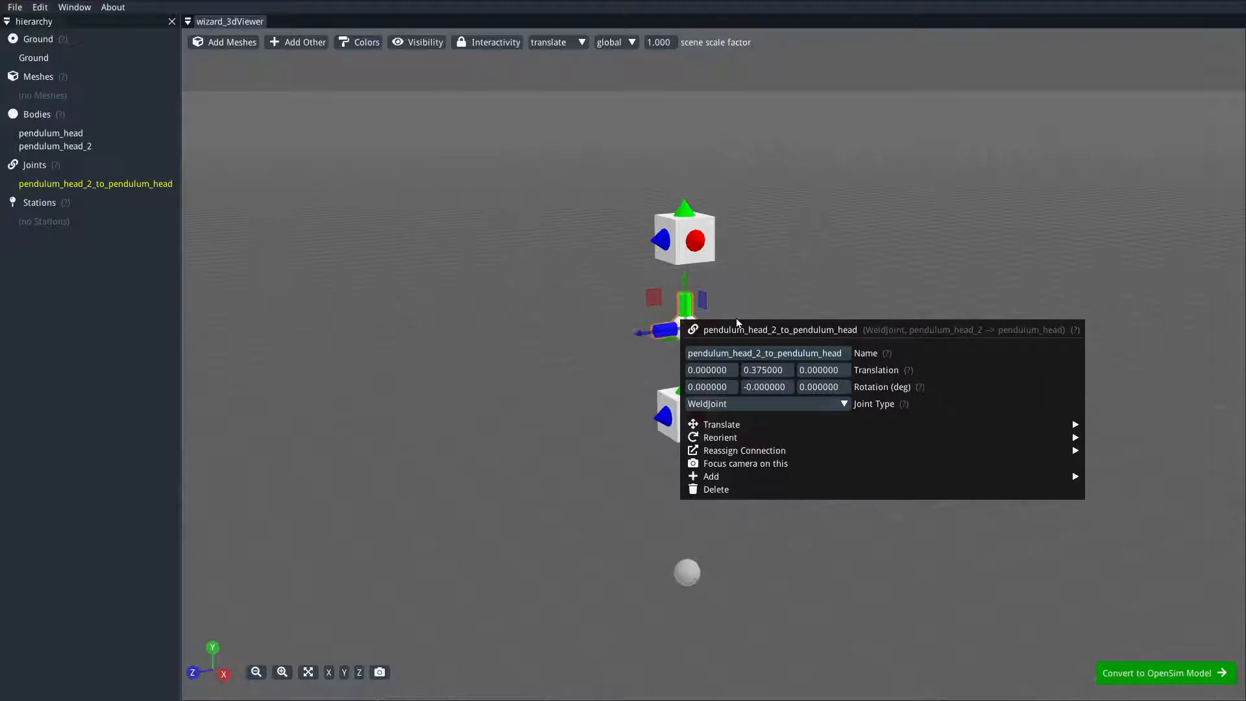
Translate the pendulum_head_2_to_pendulum_head joint to its parent and change its joint type to PinJoint.
mouse_move(745, 425)
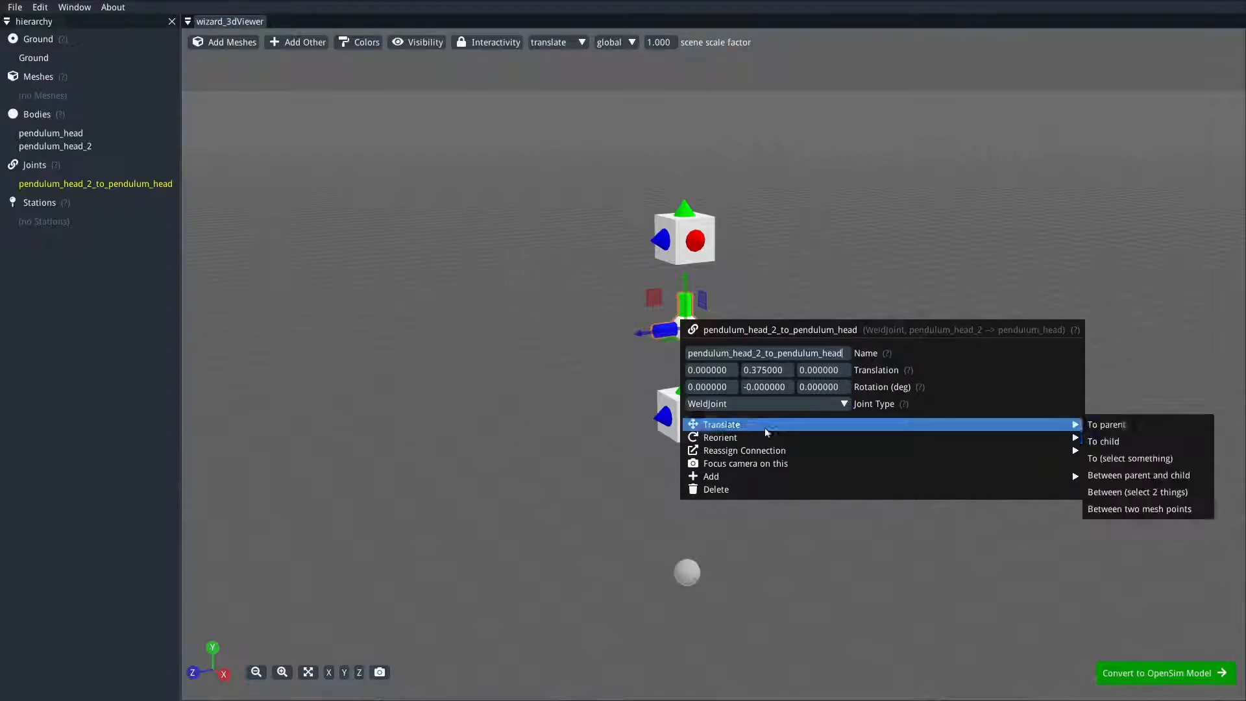
click(1129, 427)
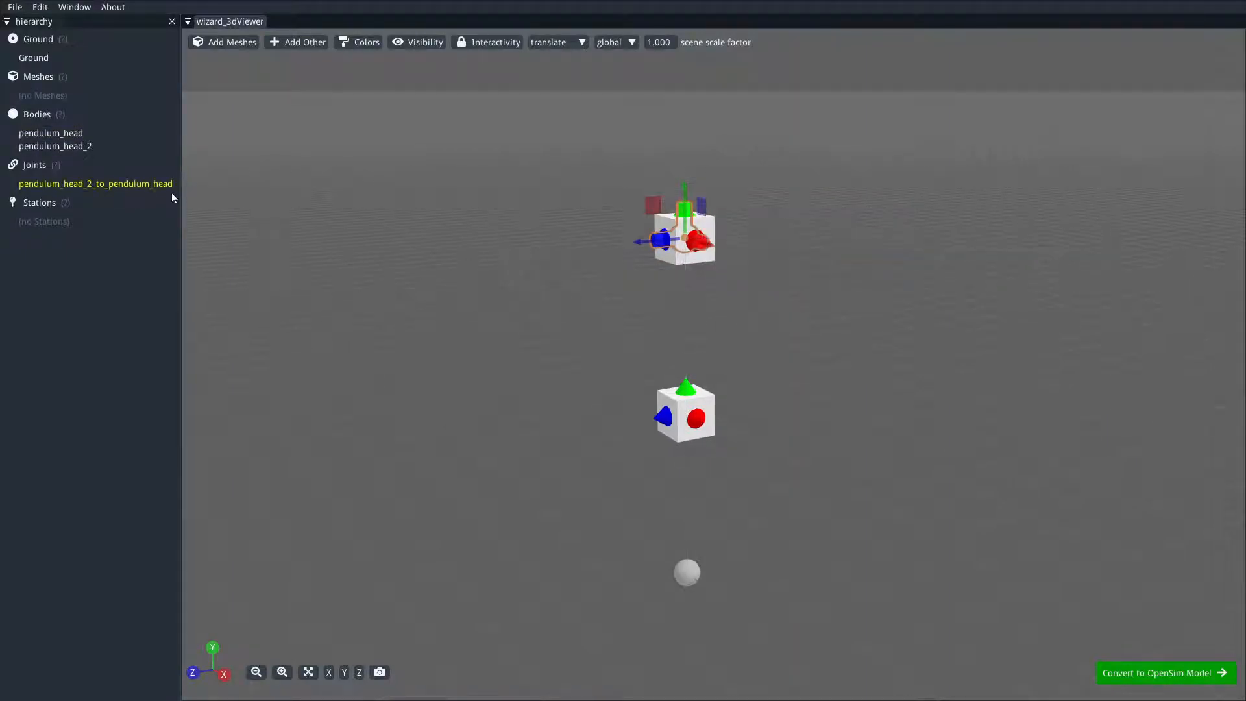
right_click(65, 182)
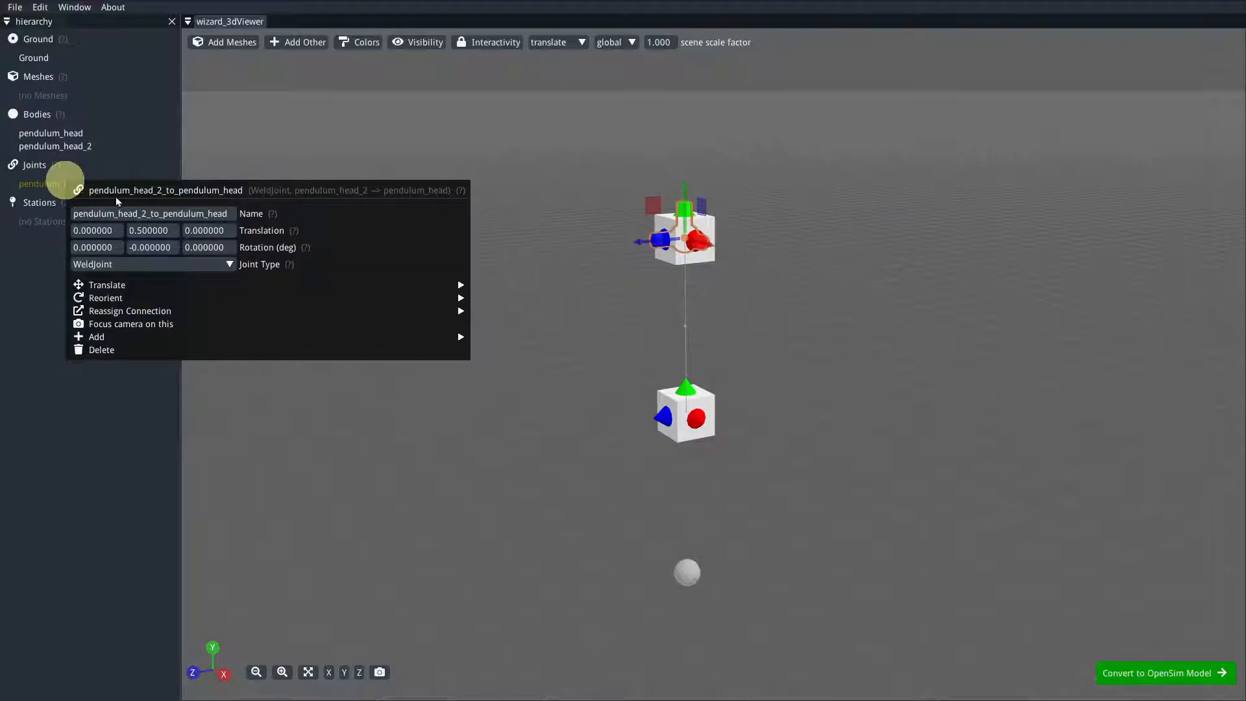
click(134, 265)
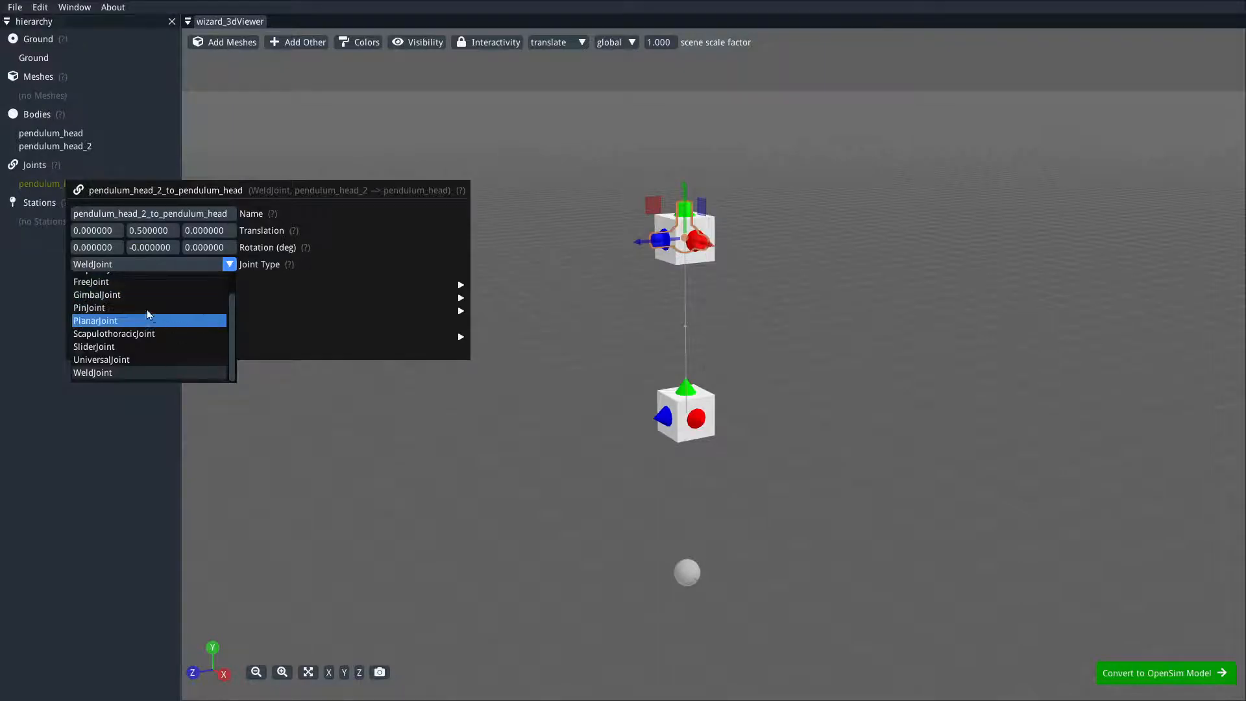
scroll(151, 315, up, 1)
click(118, 339)
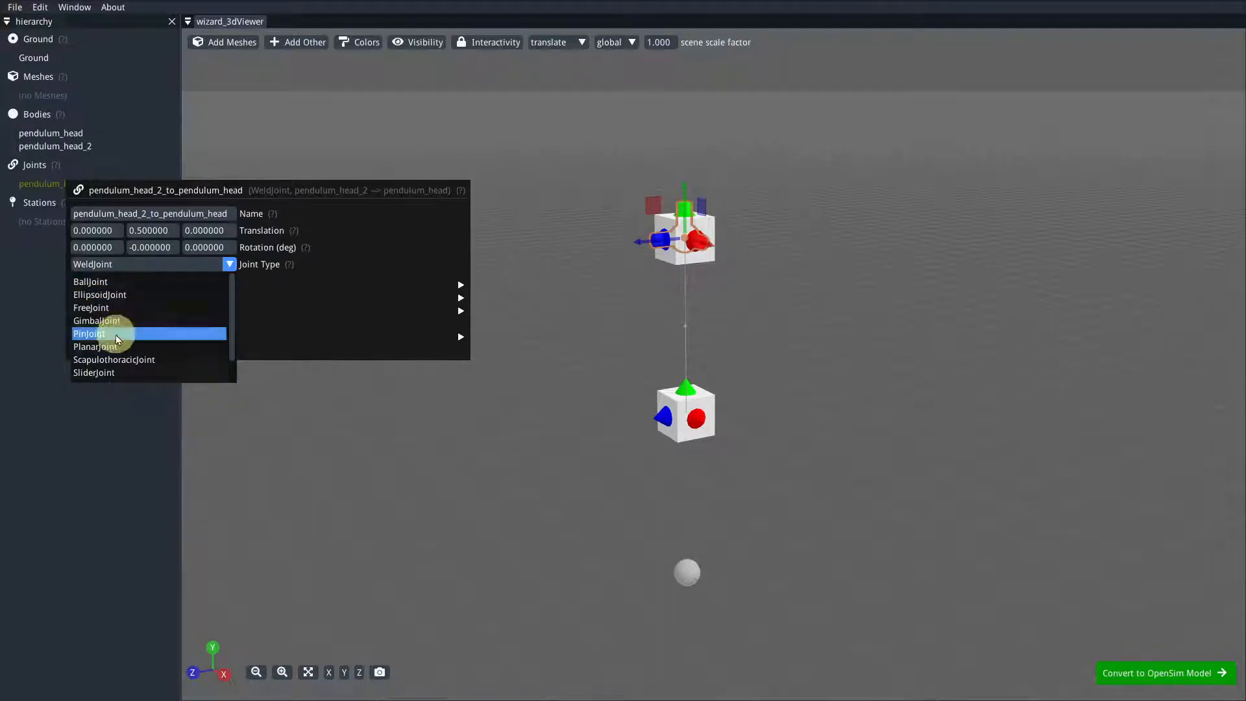
click(904, 334)
Join the pendulum_head body to Ground as its parent.
drag(781, 239, 799, 264)
scroll(795, 267, up, 3)
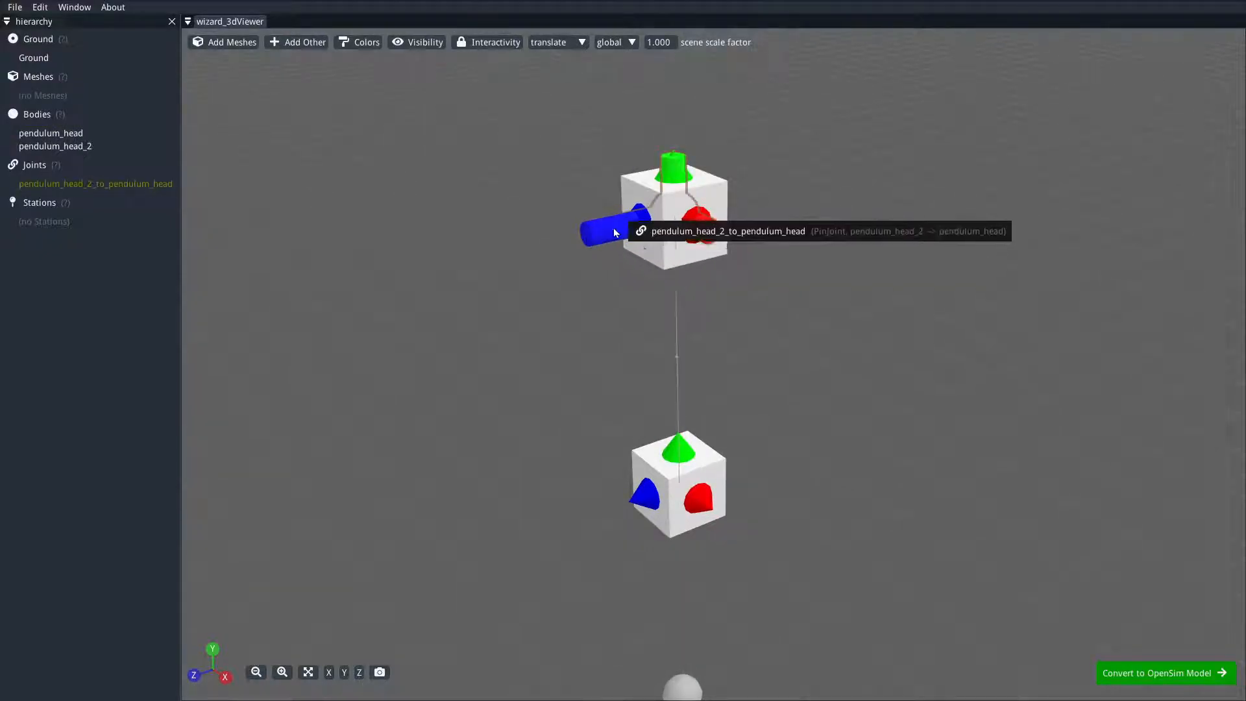
right_drag(787, 373, 770, 330)
scroll(800, 356, down, 2)
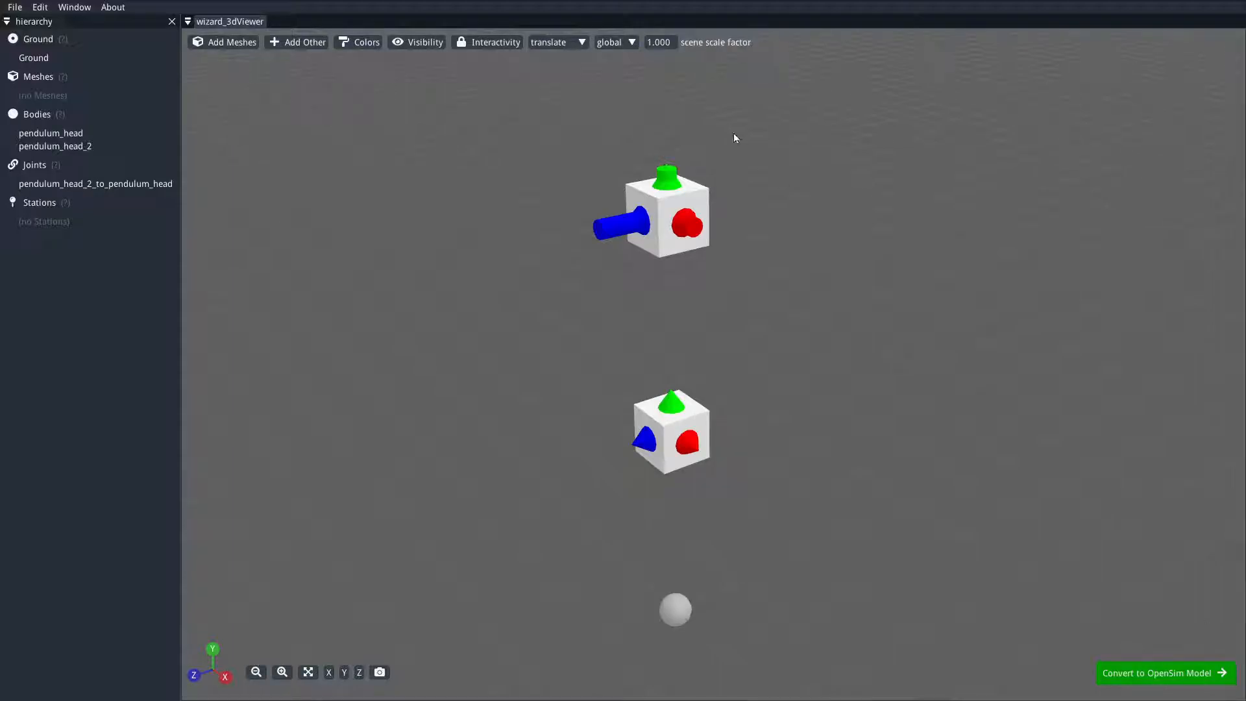
right_drag(886, 253, 868, 312)
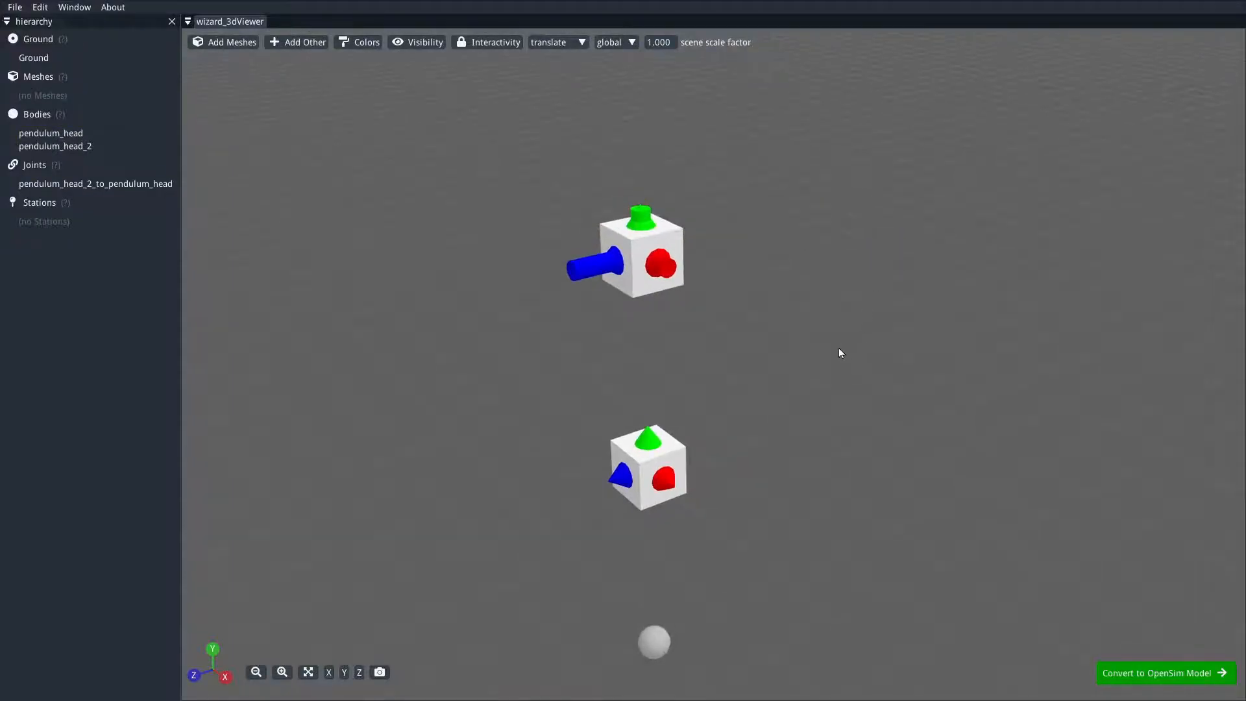
scroll(821, 338, down, 2)
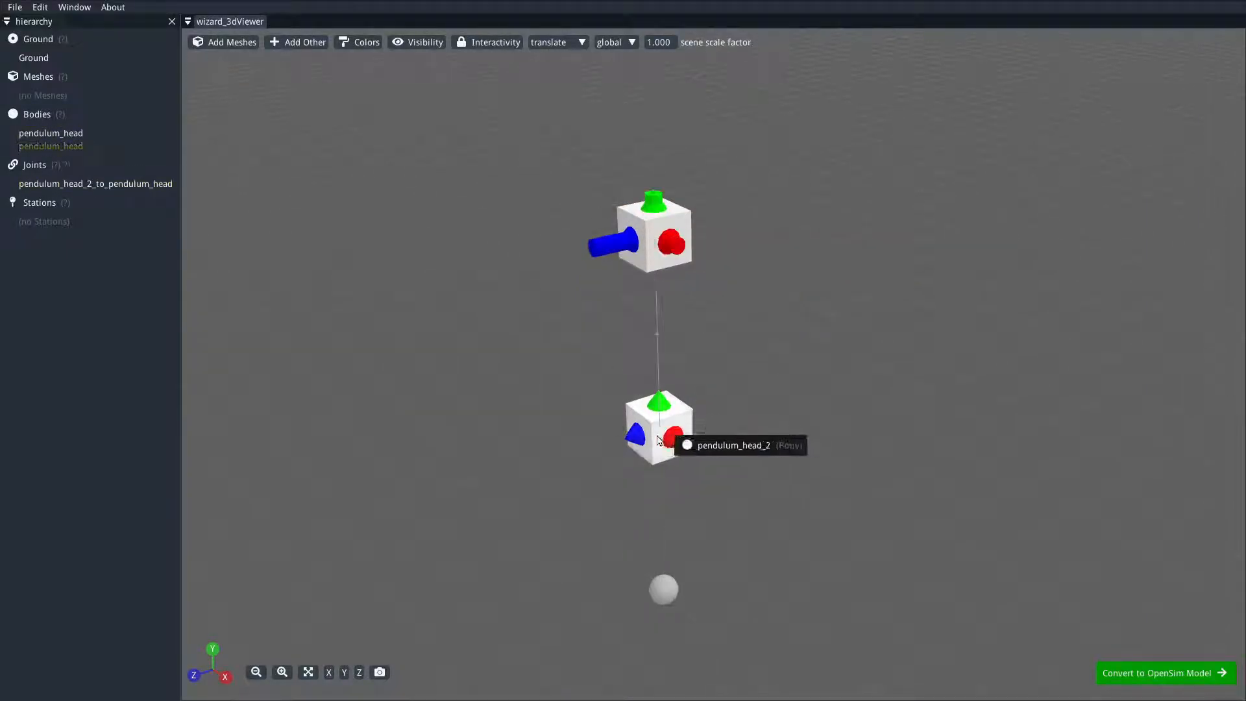
right_click(681, 222)
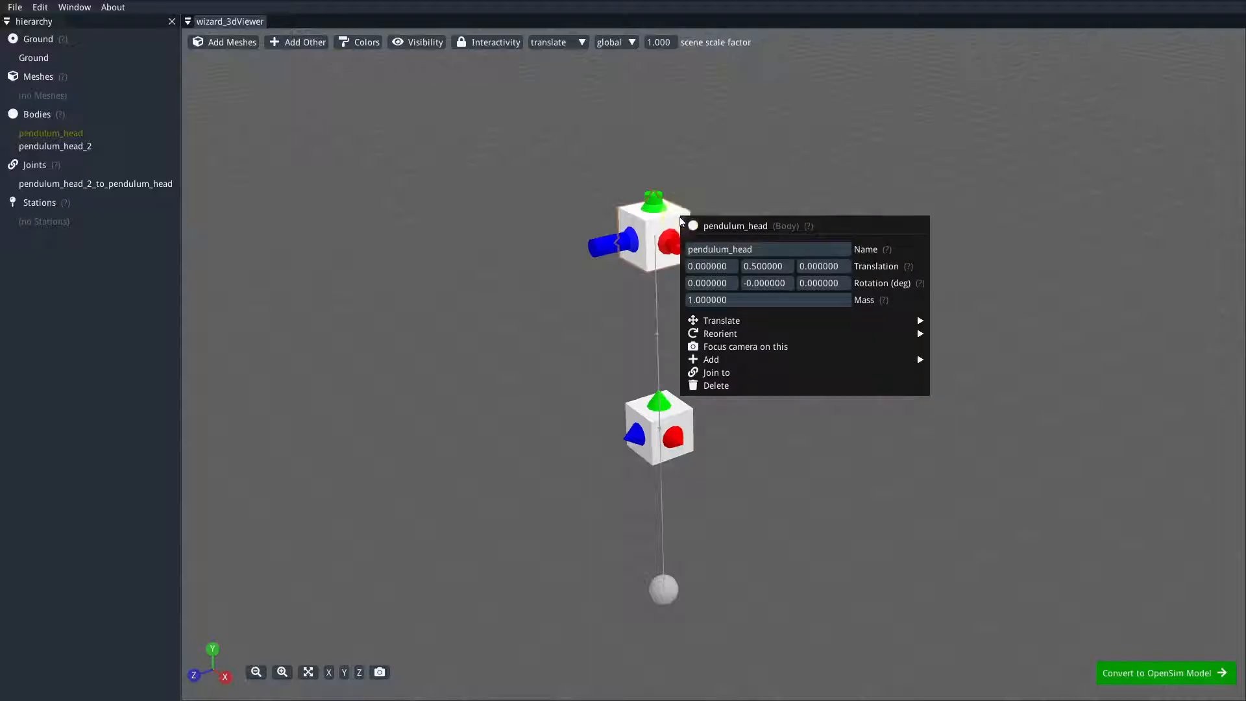
click(747, 372)
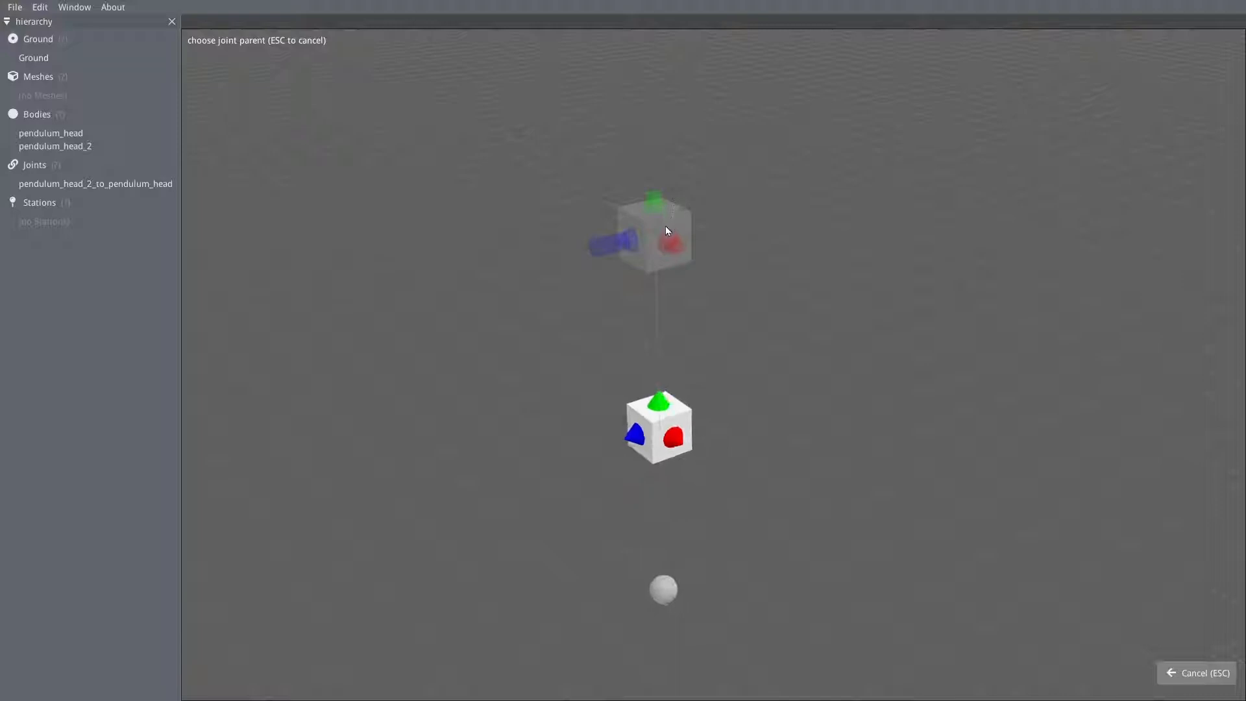
click(663, 589)
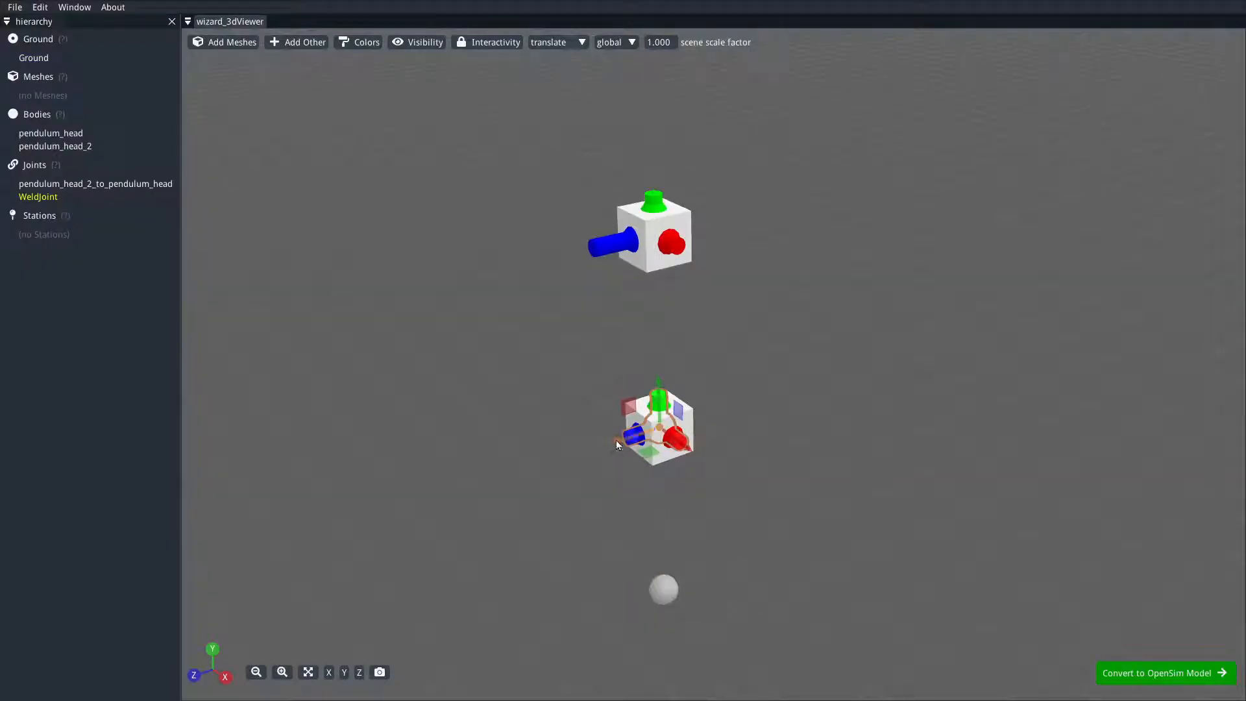
drag(613, 447, 726, 397)
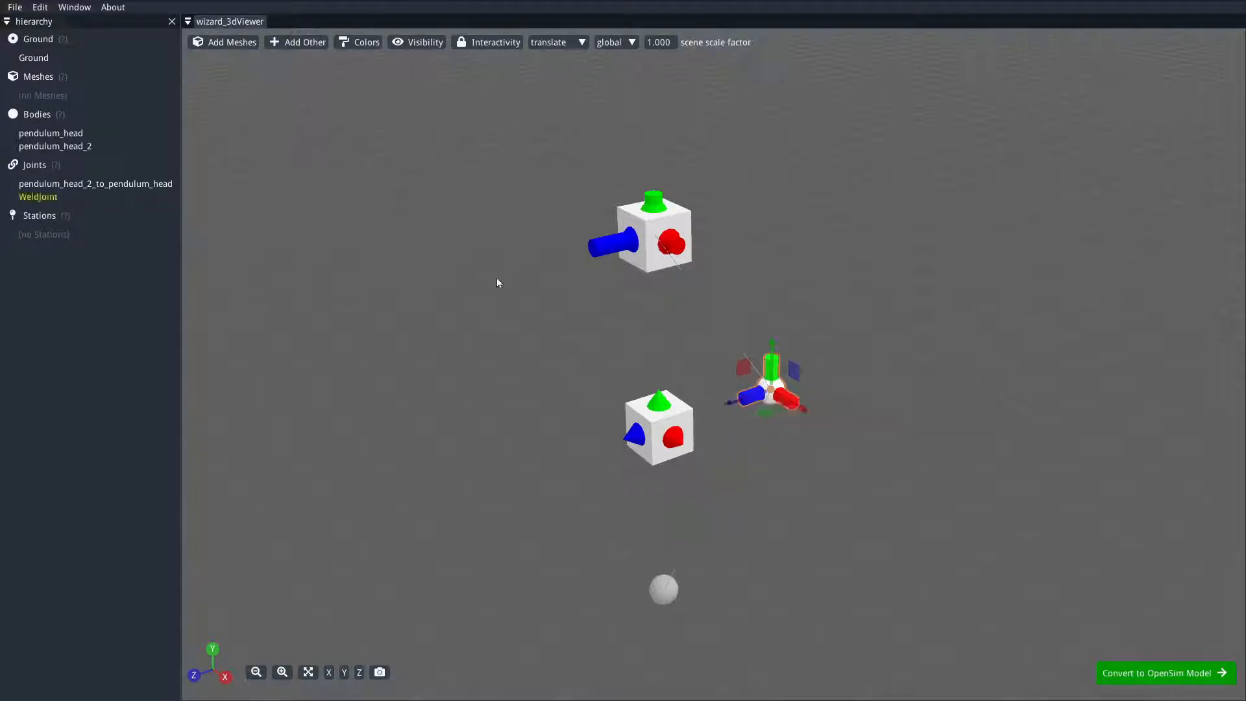
click(40, 7)
click(53, 25)
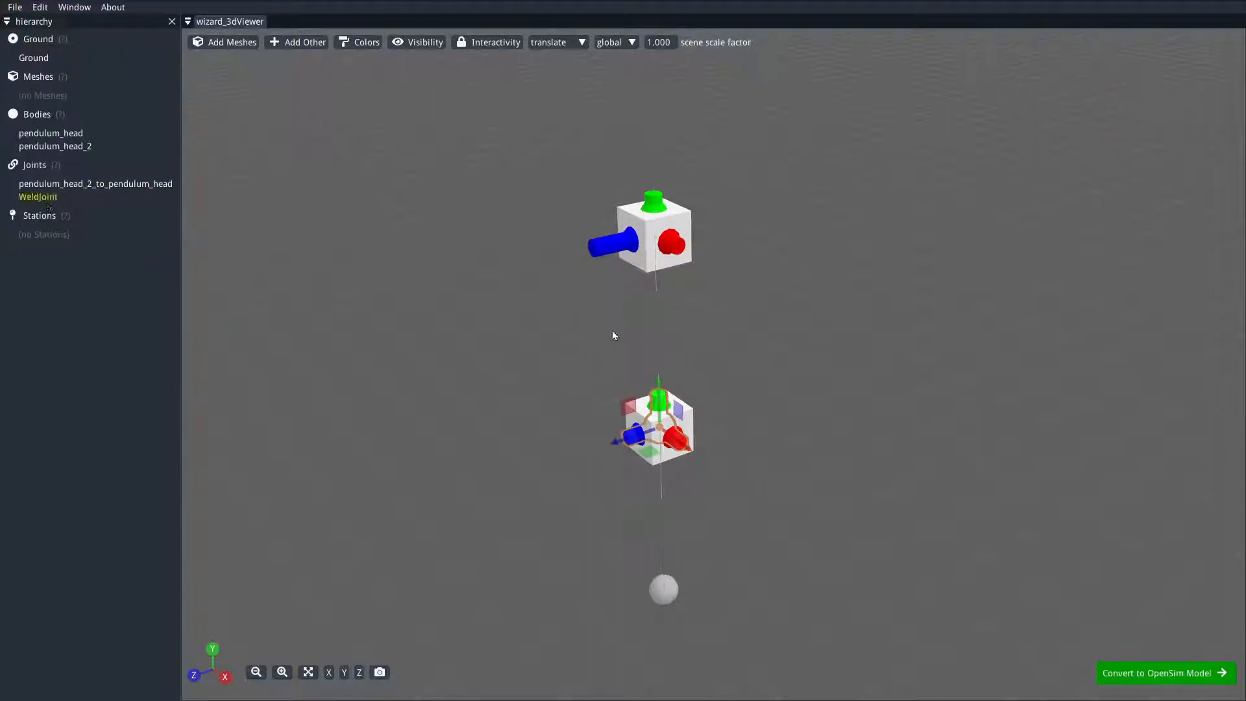
Move the new weld joint above the upper cube and set its Y translation to 0.75.
drag(660, 380, 641, 62)
right_drag(735, 134, 788, 287)
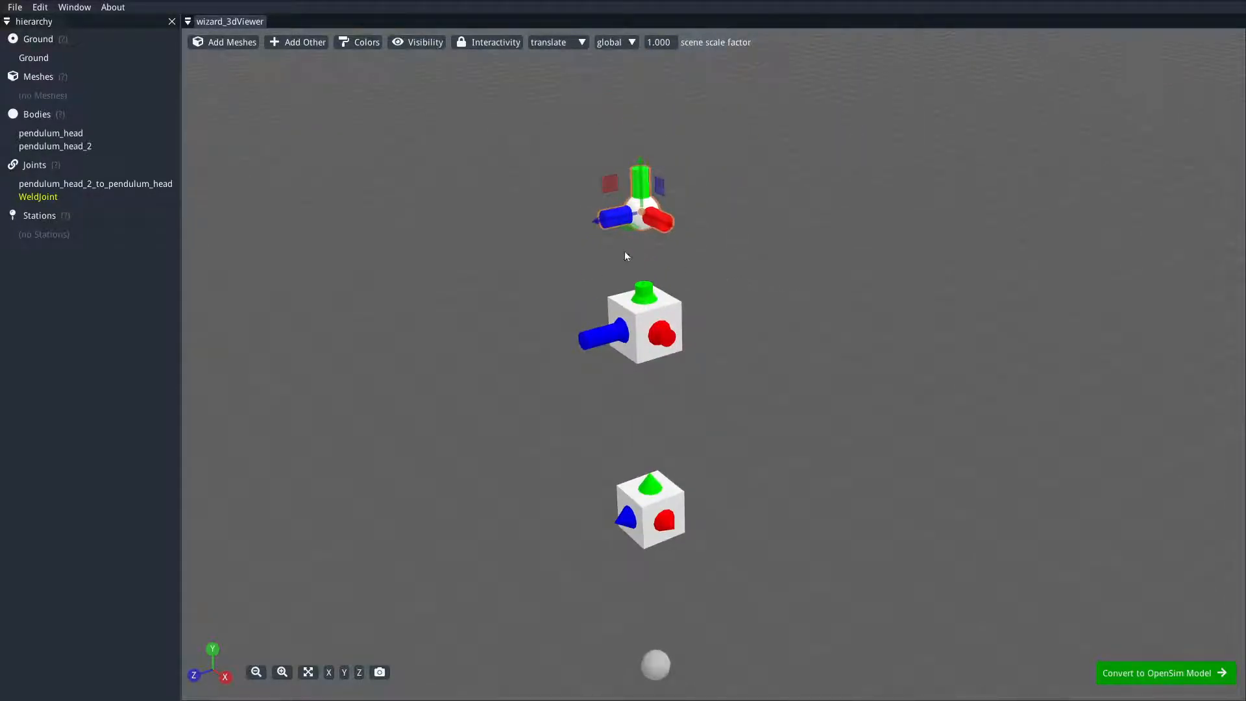
right_click(637, 203)
click(725, 248)
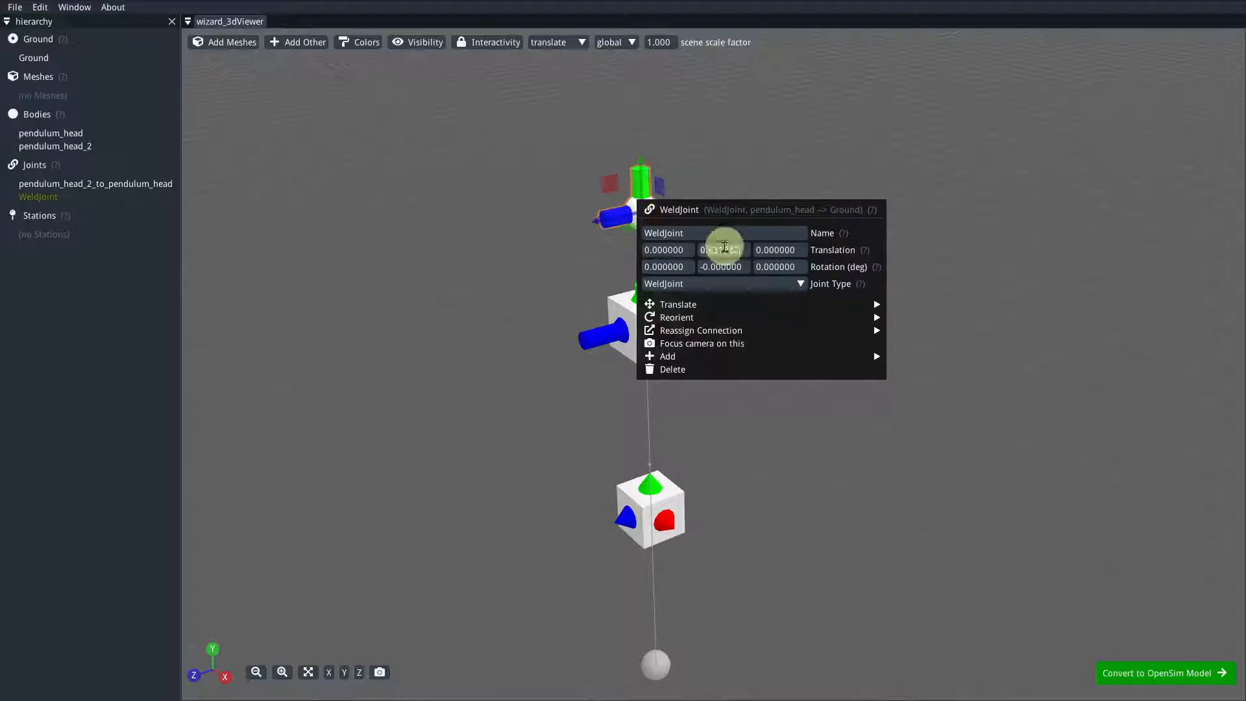
text(0.75)
key(Return)
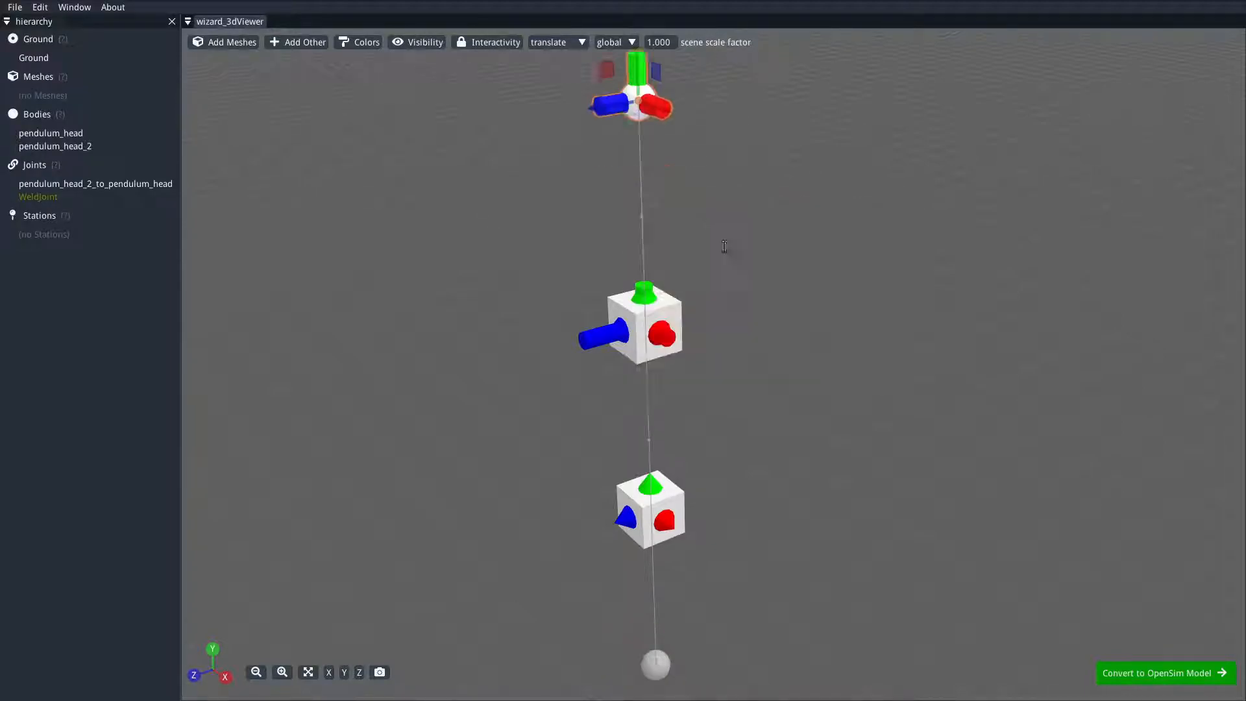
Change the joint between pendulum_head and Ground to a PinJoint and rename it pendulum_head_to_ground.
right_drag(824, 277, 823, 310)
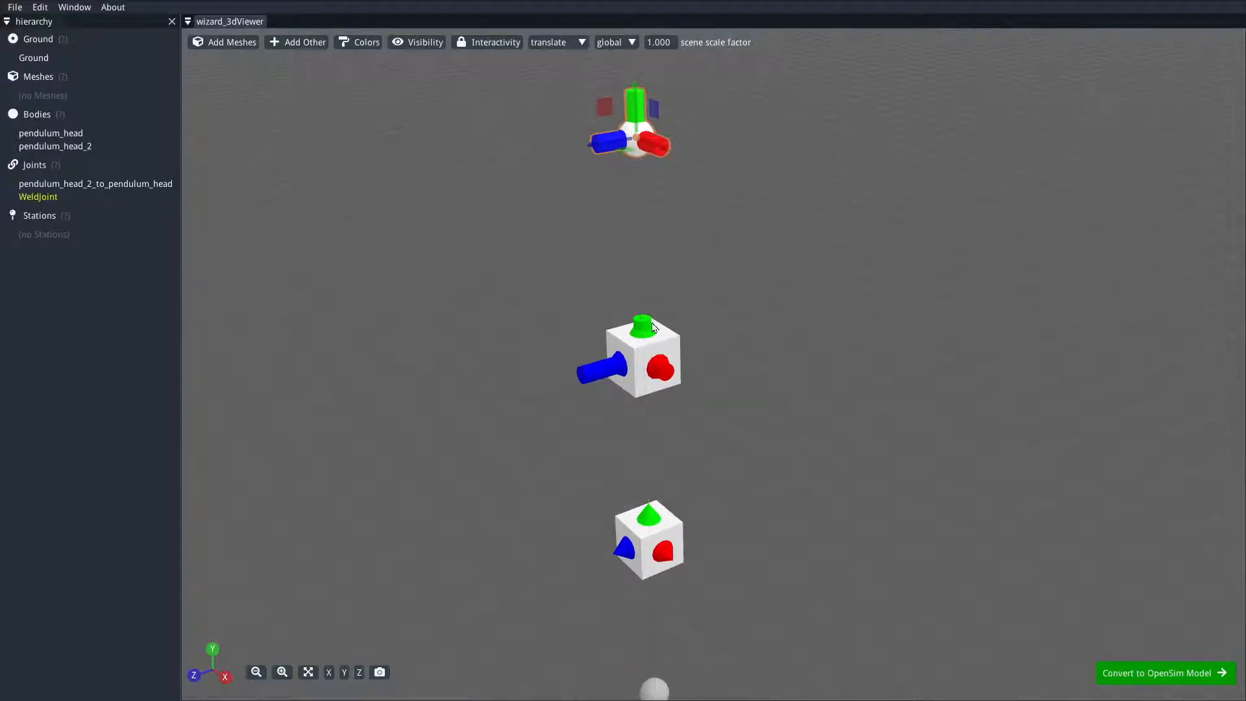
right_click(657, 133)
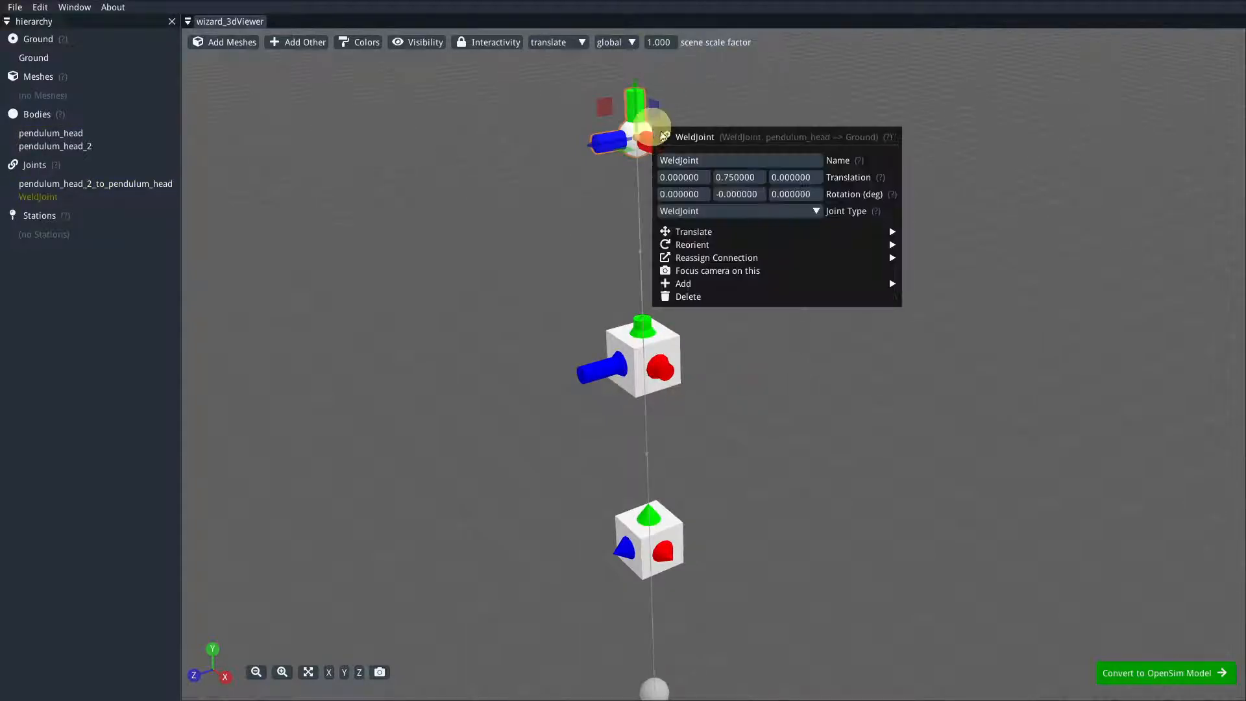
click(725, 212)
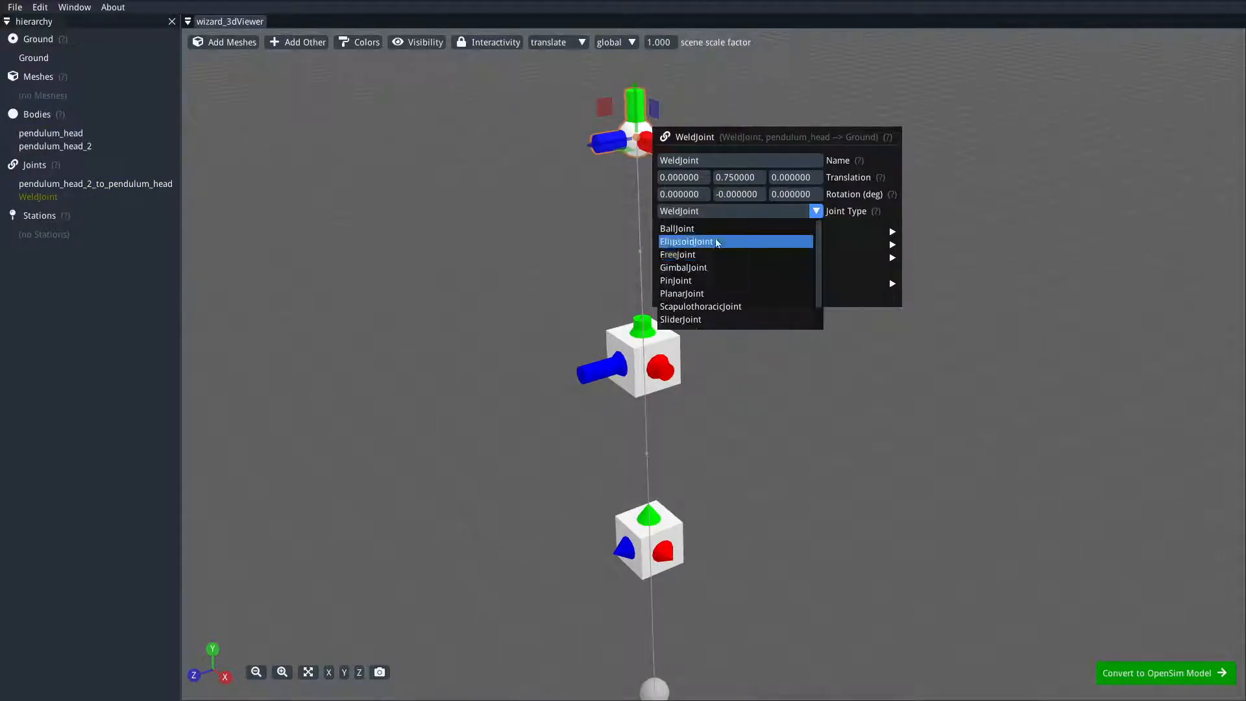
click(706, 280)
click(699, 159)
key(ctrl+a)
text(pendulum_hea)
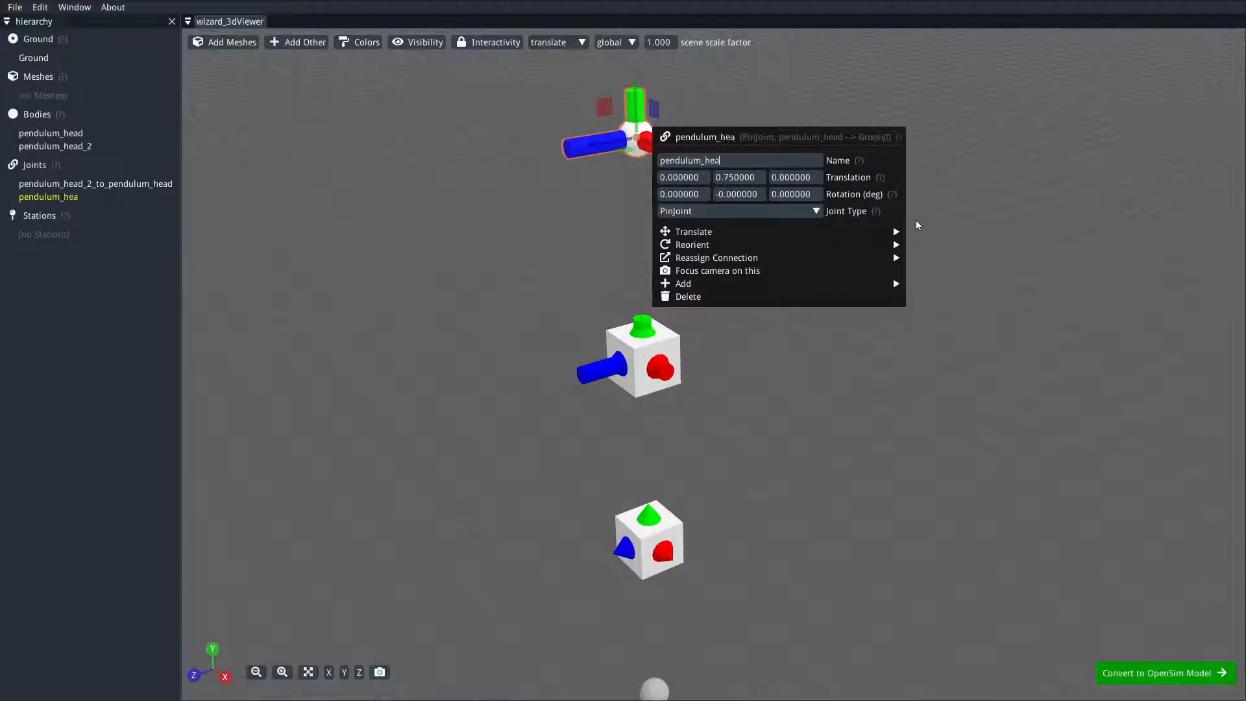
text(d_to_ground)
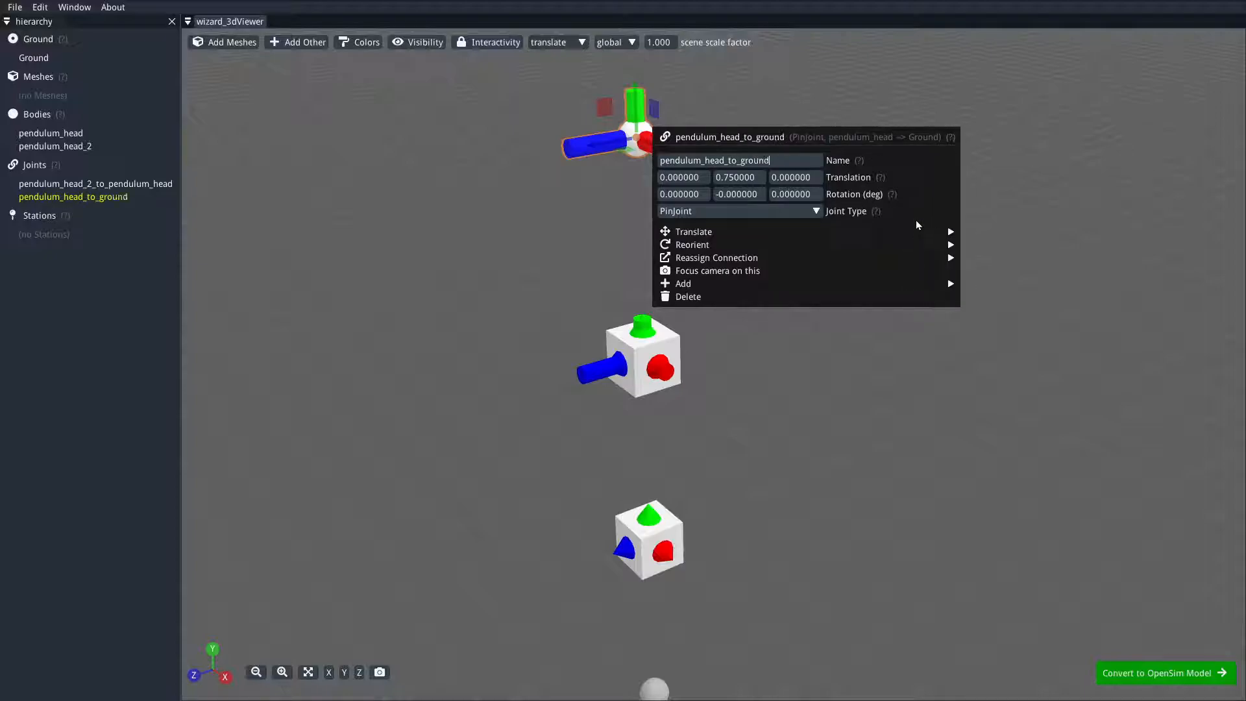
key(Escape)
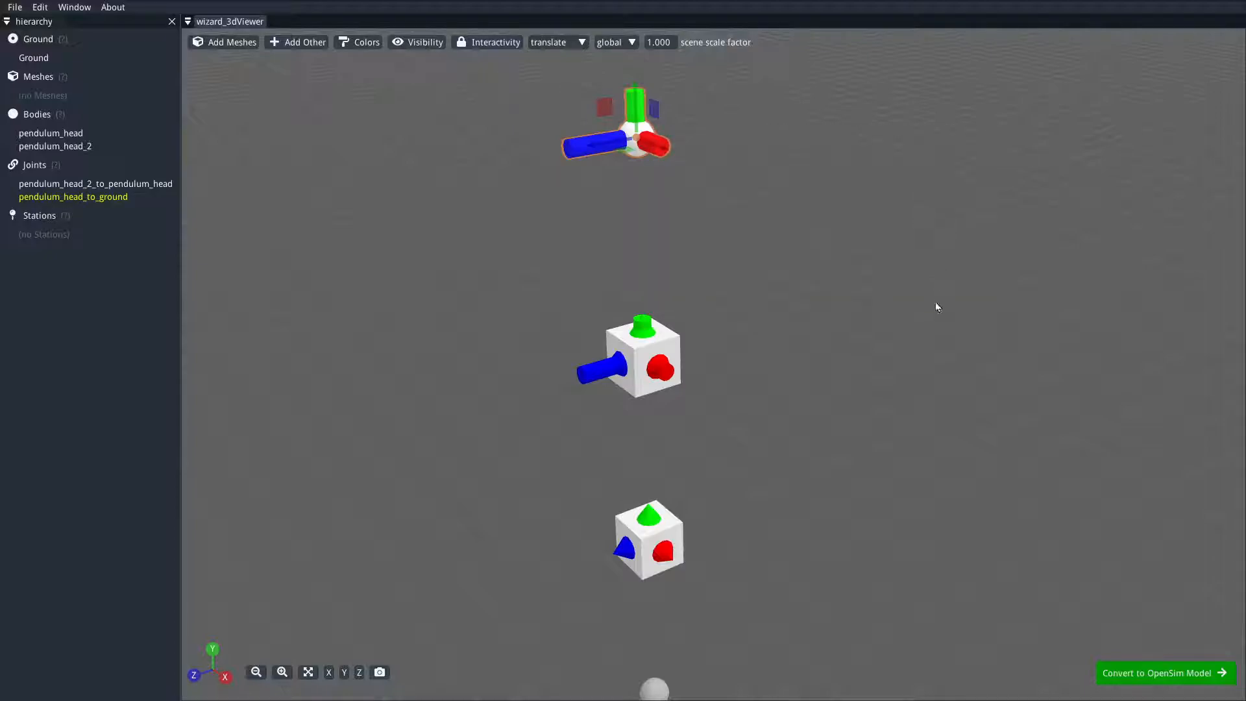
Deselect the joint and convert the pendulum scene to an OpenSim model.
right_drag(936, 303, 936, 278)
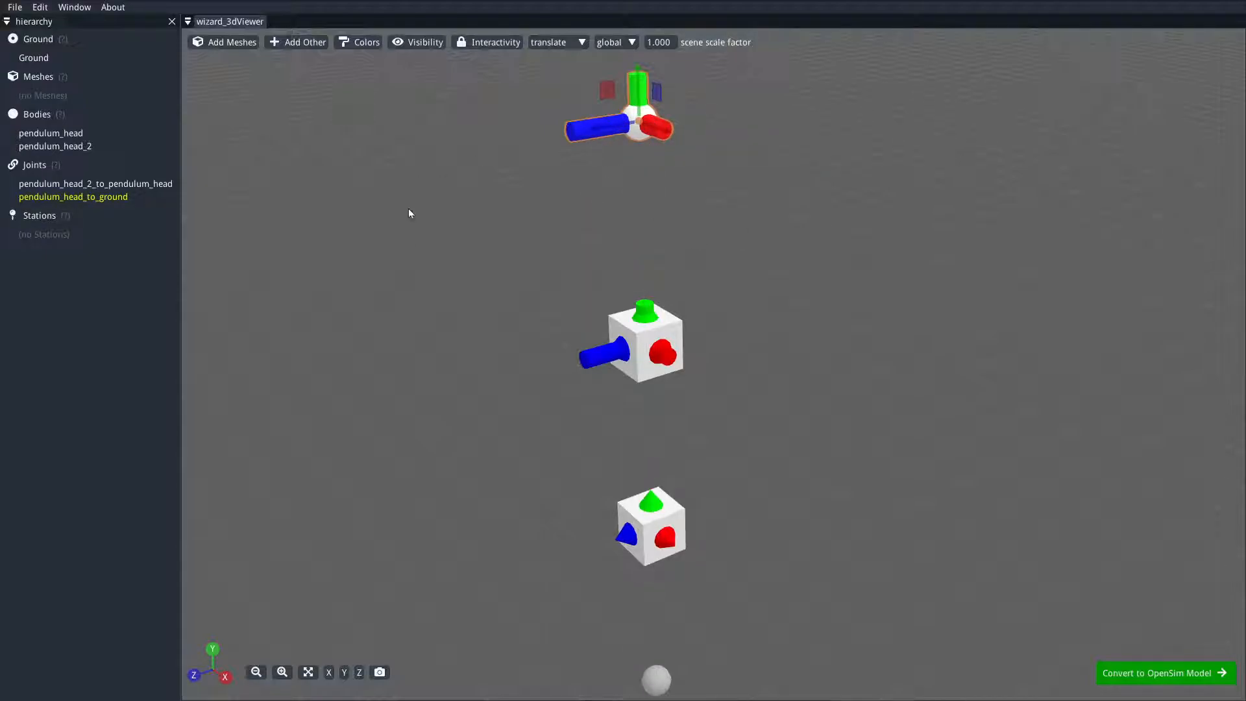
click(861, 294)
scroll(855, 297, down, 2)
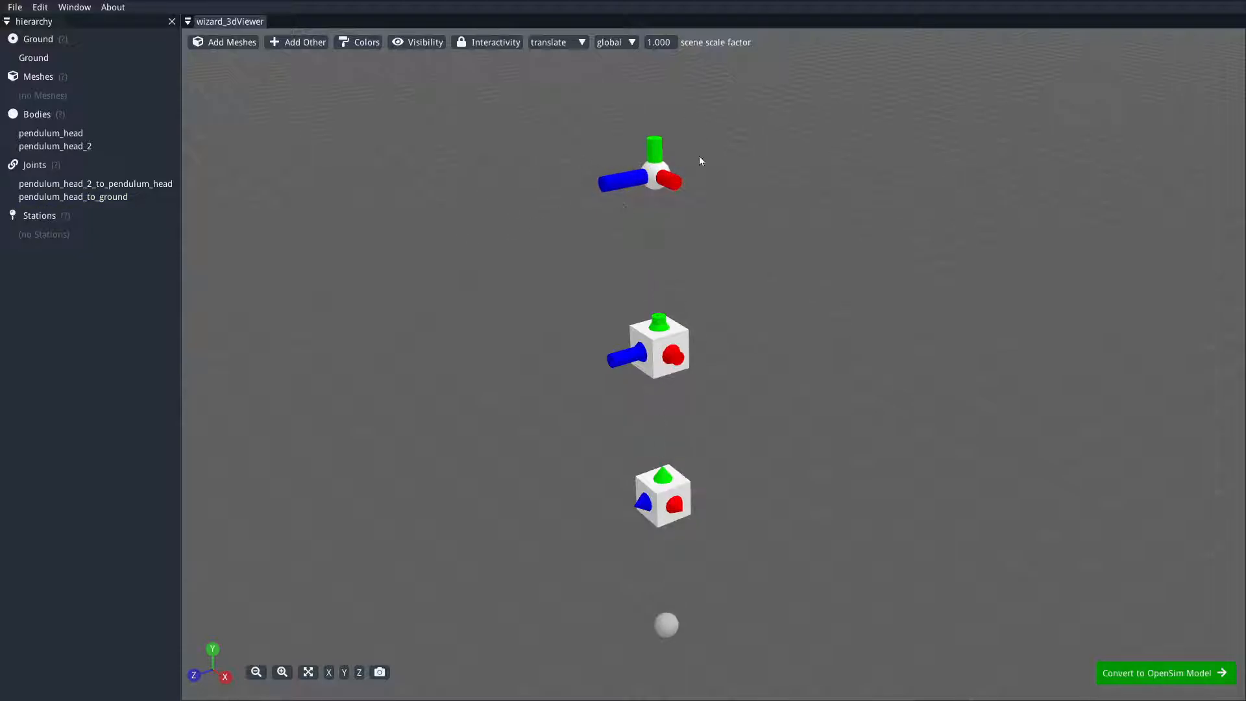
click(1163, 669)
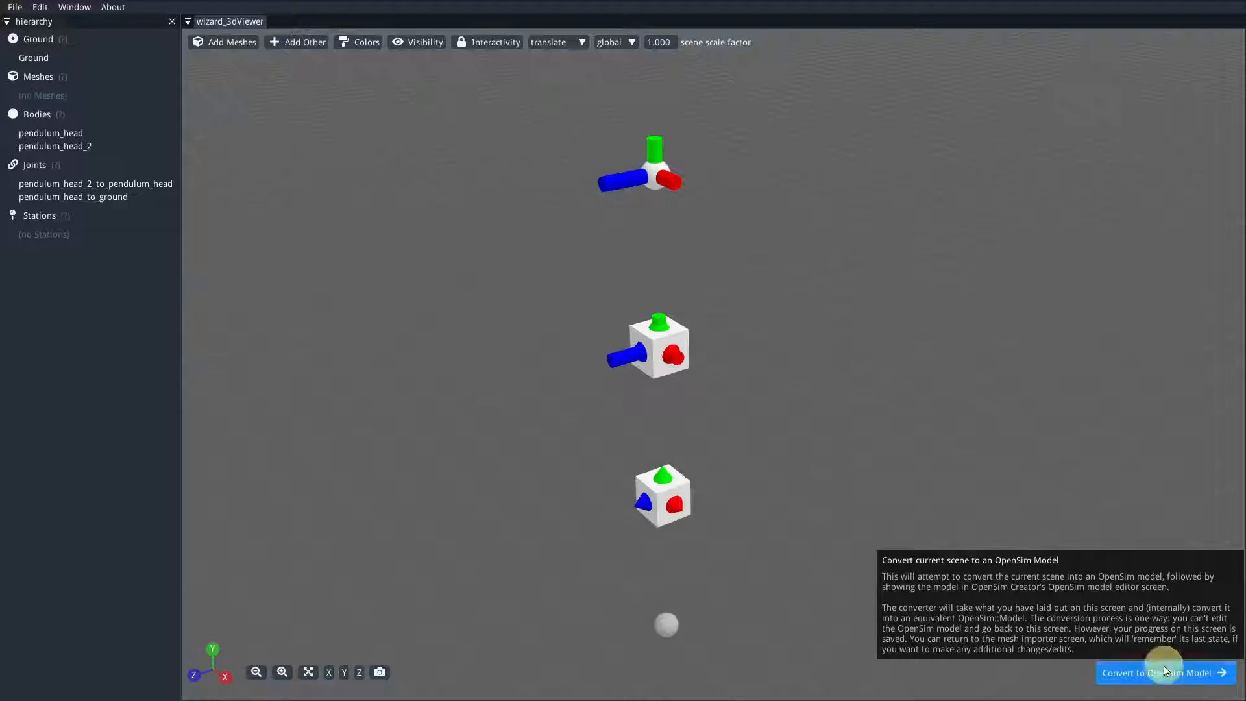
drag(614, 351, 611, 312)
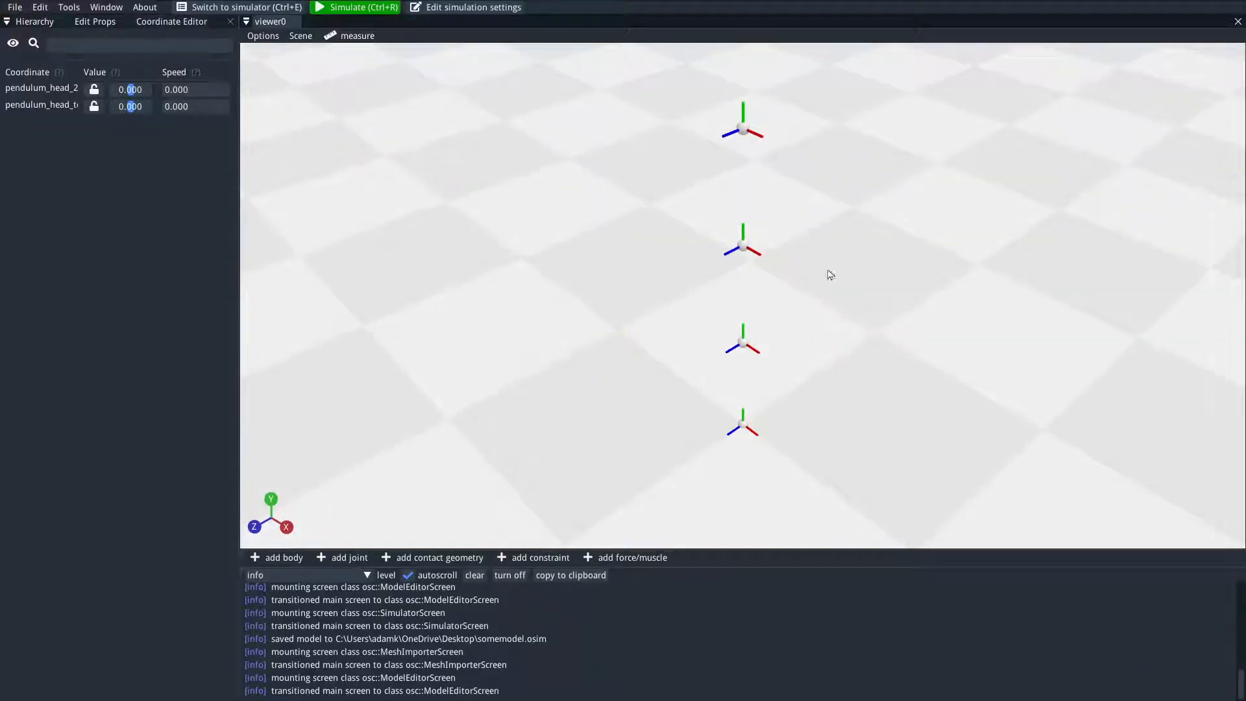
Return from the model editor to the mesh importer scene and convert it to an OpenSim model again.
click(15, 7)
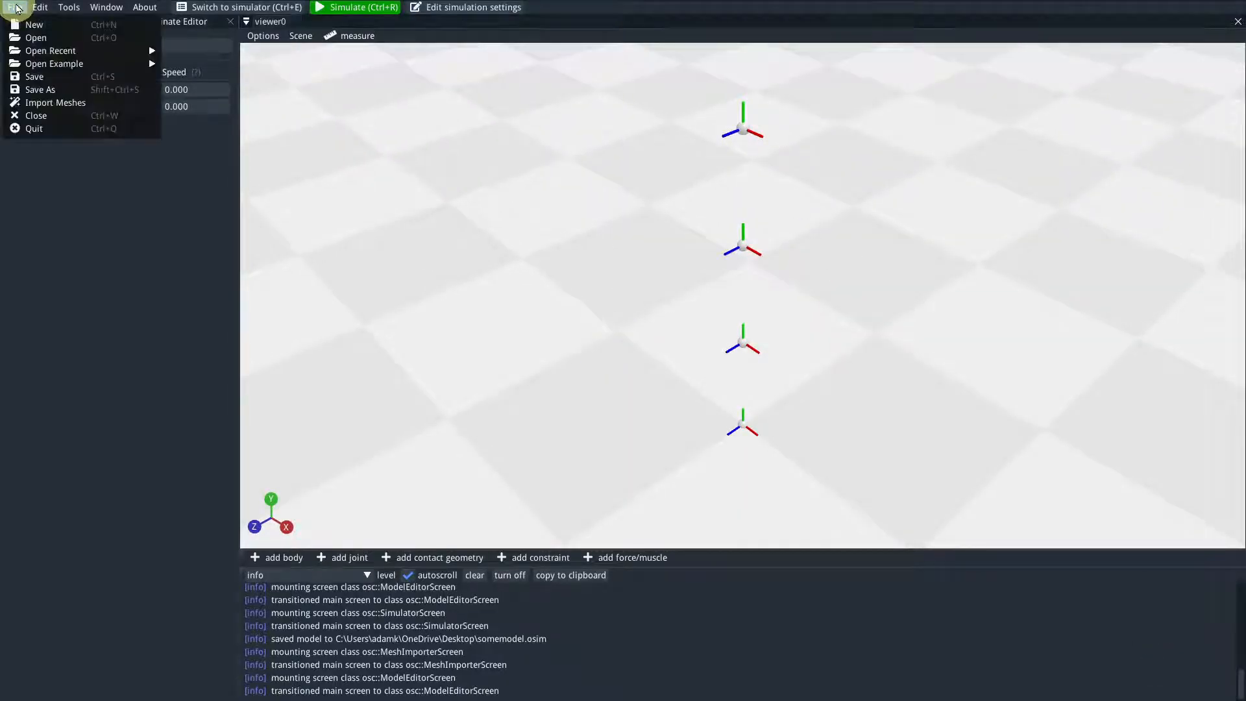
click(15, 9)
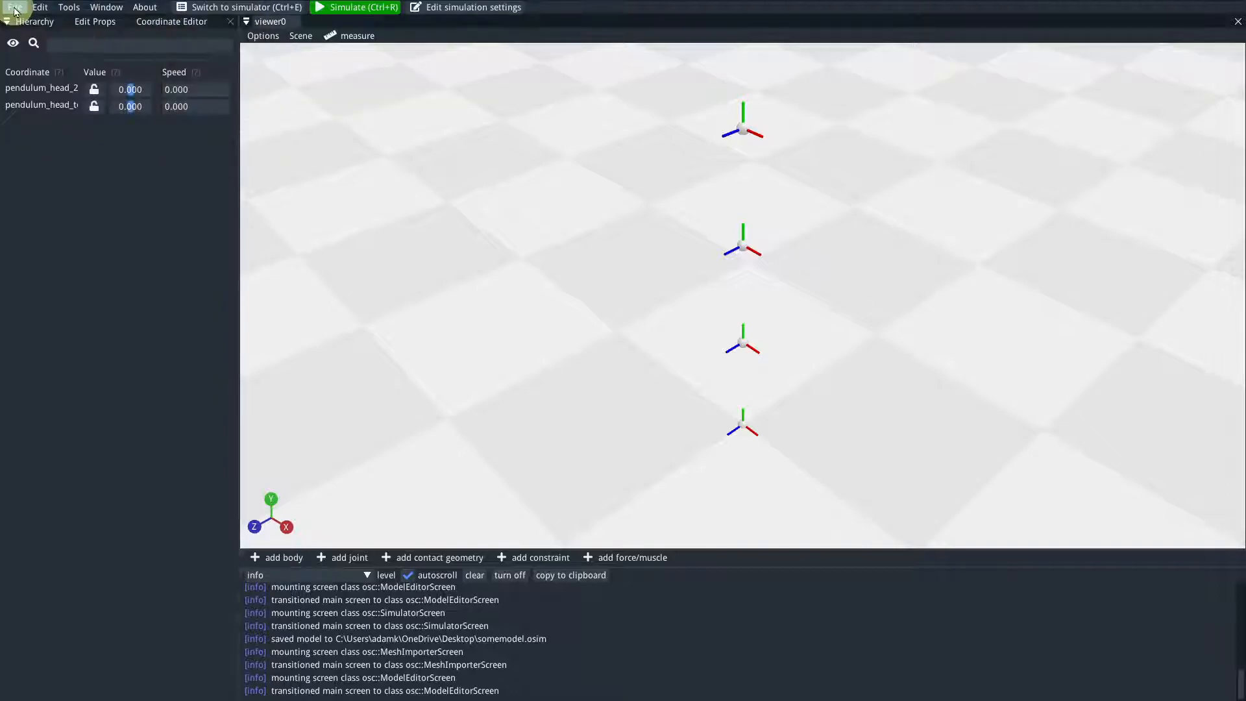
click(14, 9)
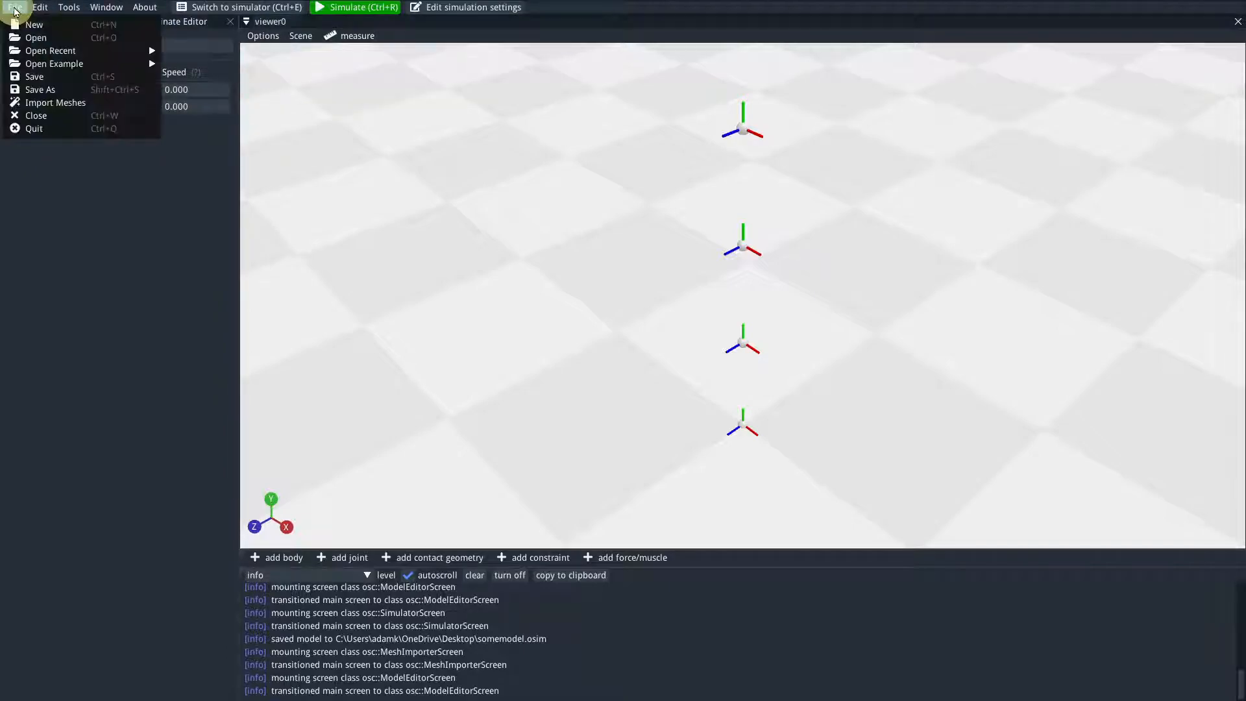
click(88, 104)
drag(454, 332, 424, 331)
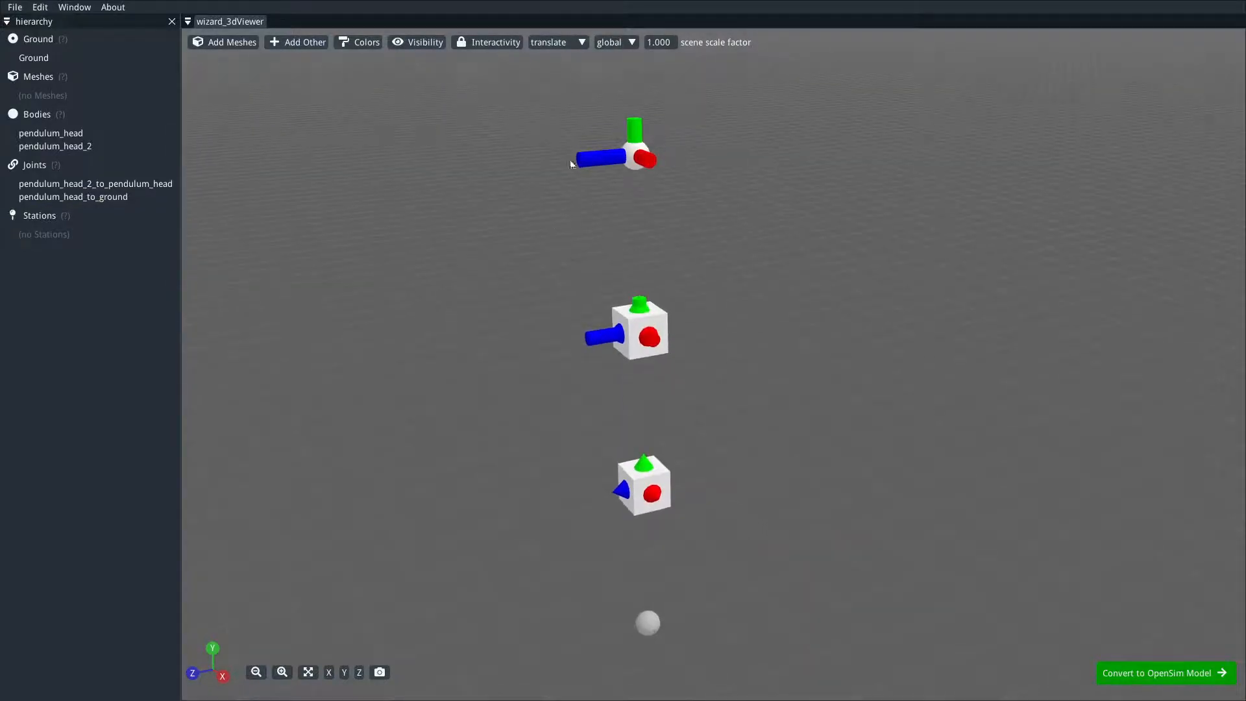
click(1172, 676)
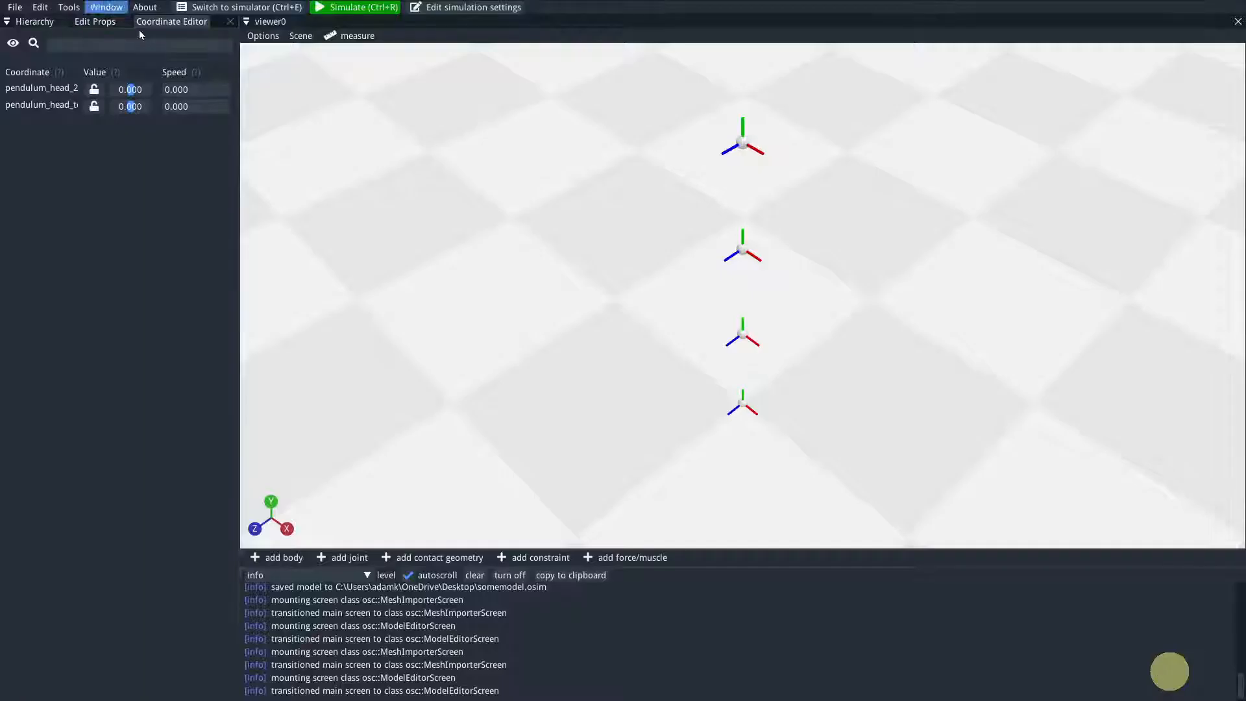
Select the pendulum_head_2_offset frame geometry in the model and dock the property editor below the coordinate editor.
drag(618, 403, 775, 371)
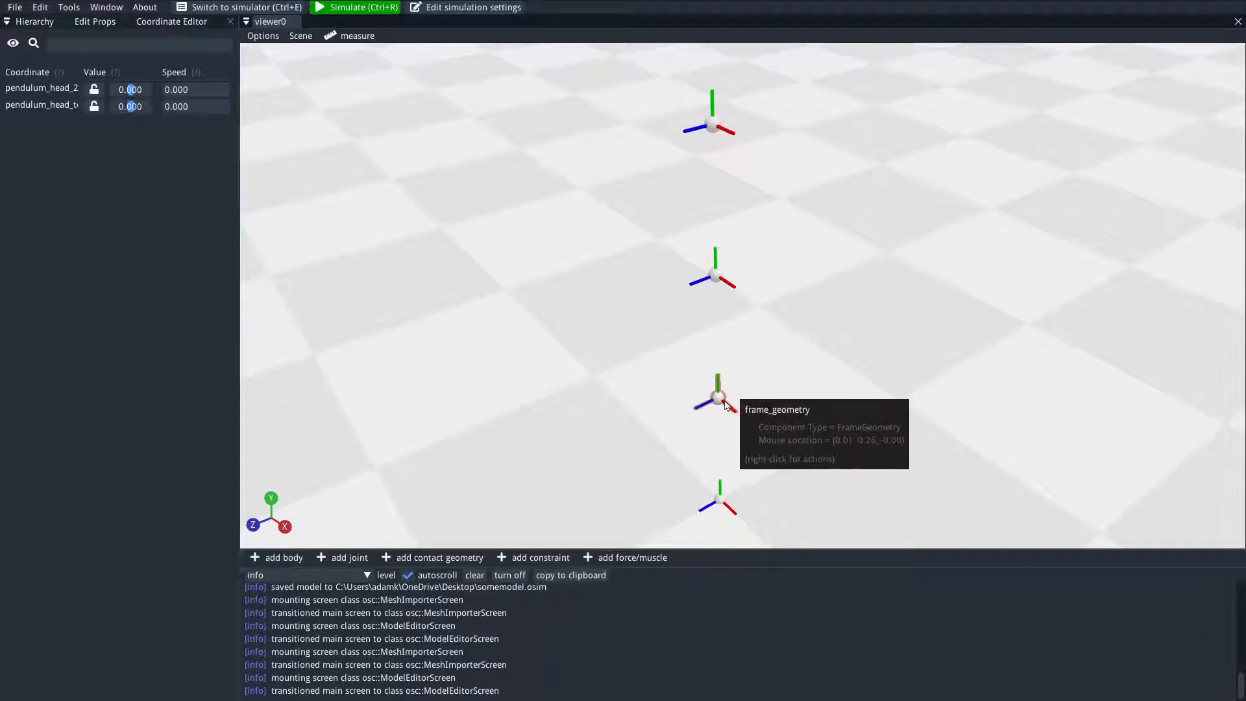
click(727, 281)
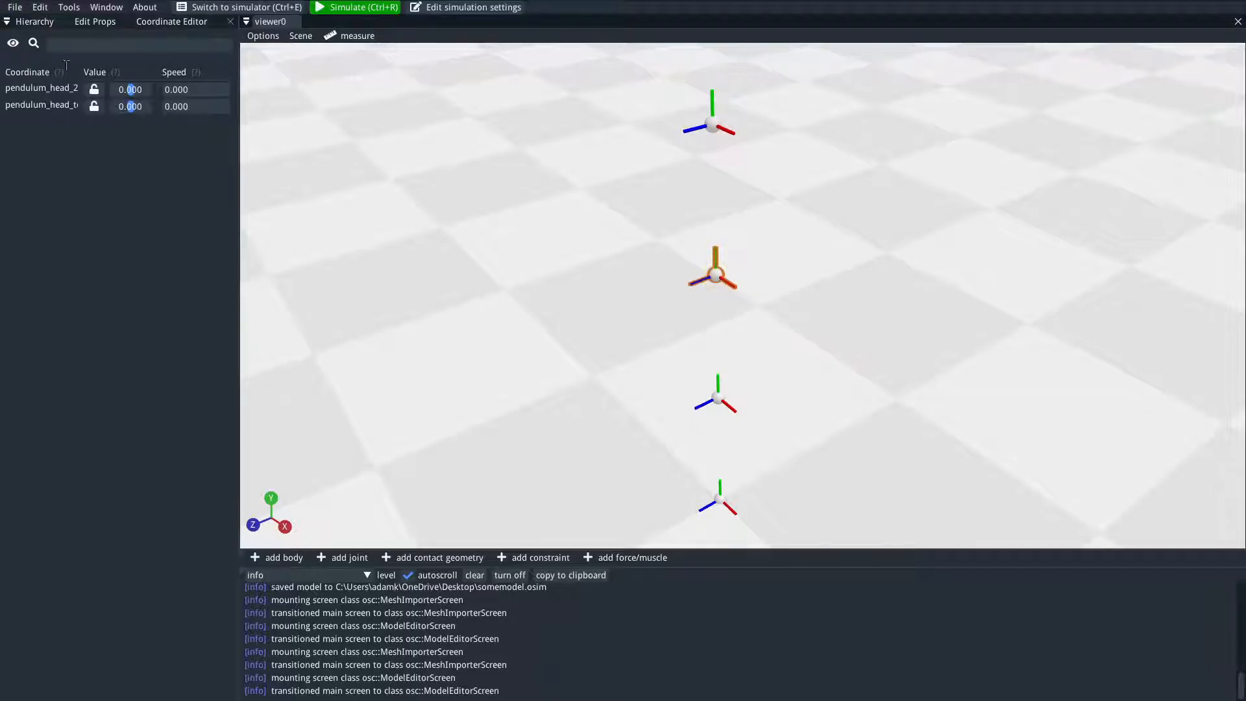
drag(95, 21, 119, 399)
scroll(206, 450, down, 1)
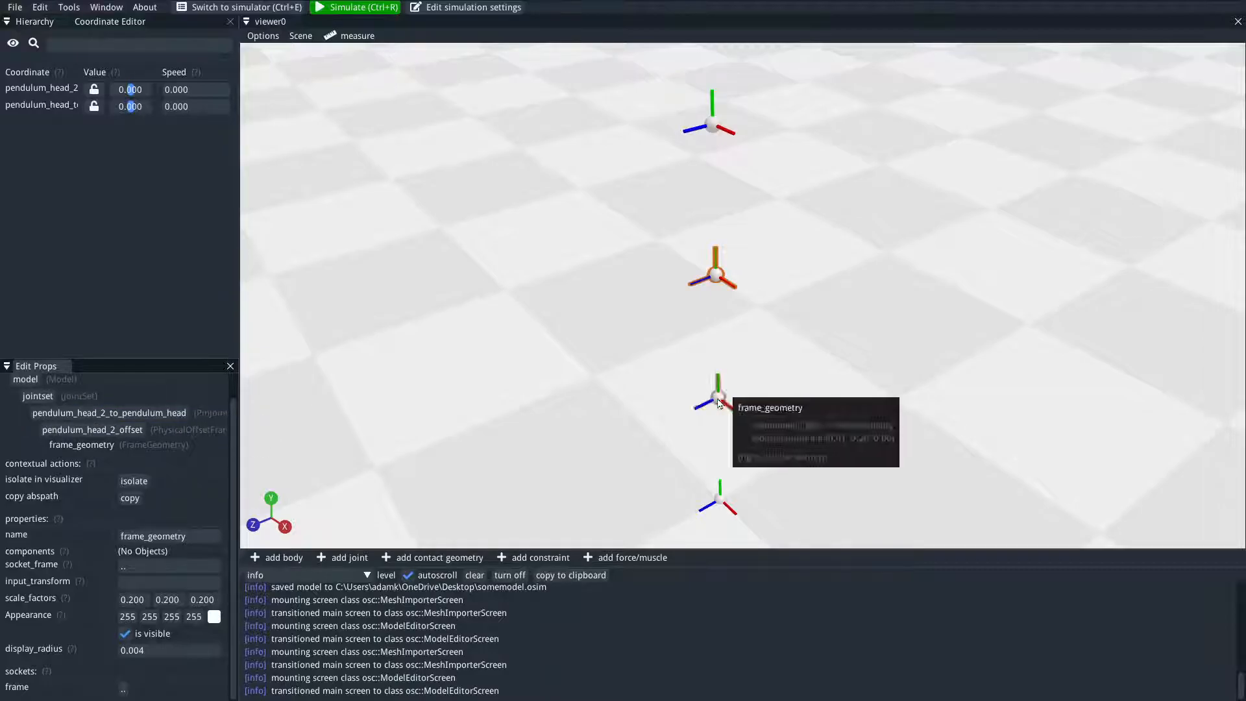
Select the pendulum_head_2 body's frame geometry, inspect the bodyset and jointset contents in the hierarchy, and return to the coordinate editor.
click(730, 402)
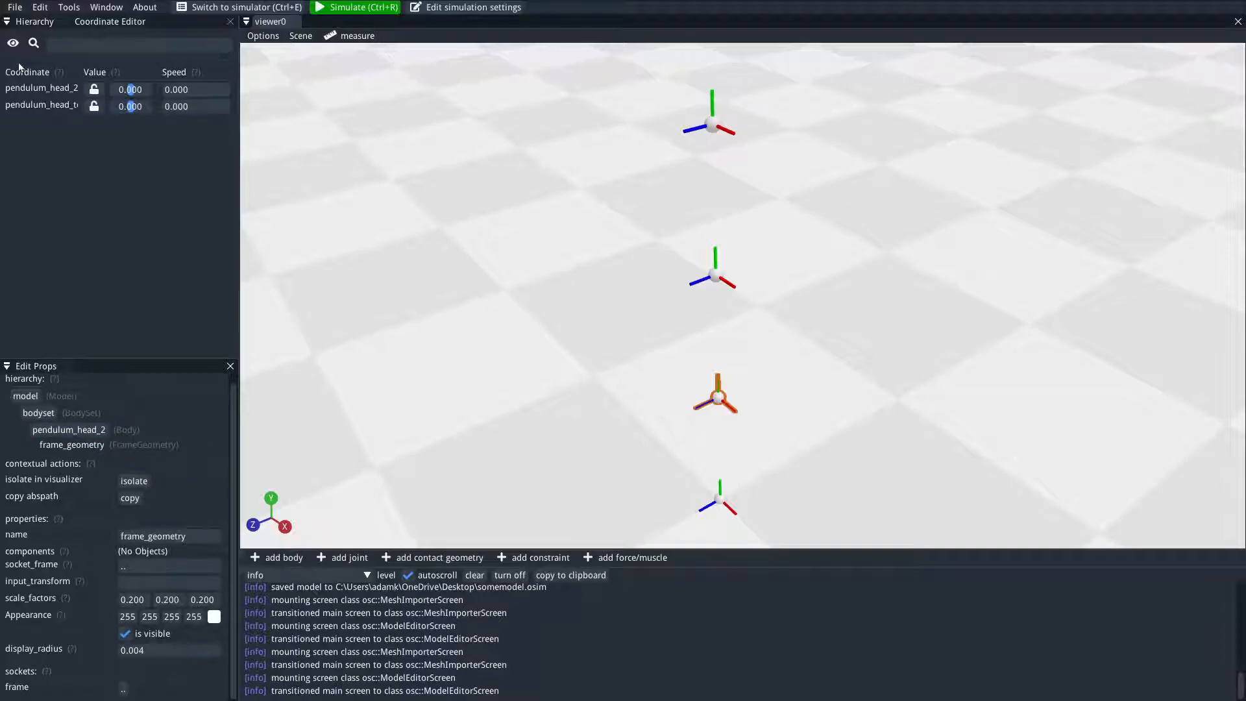
click(34, 22)
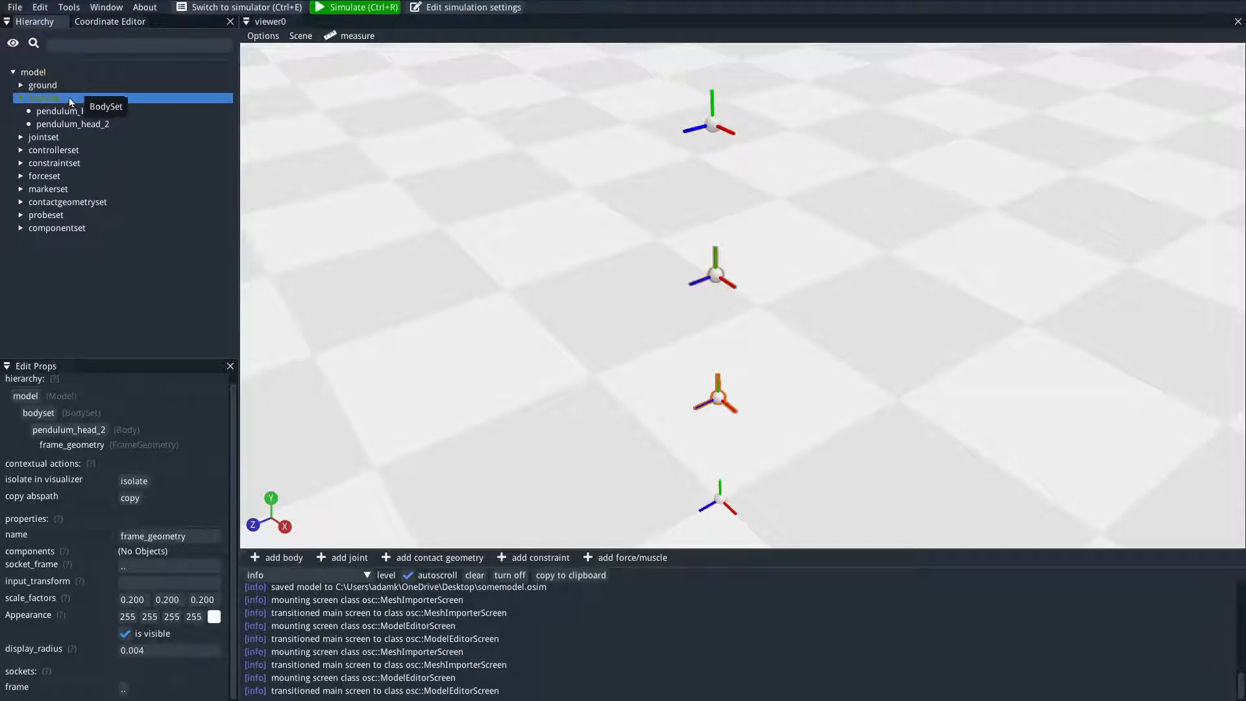
click(21, 136)
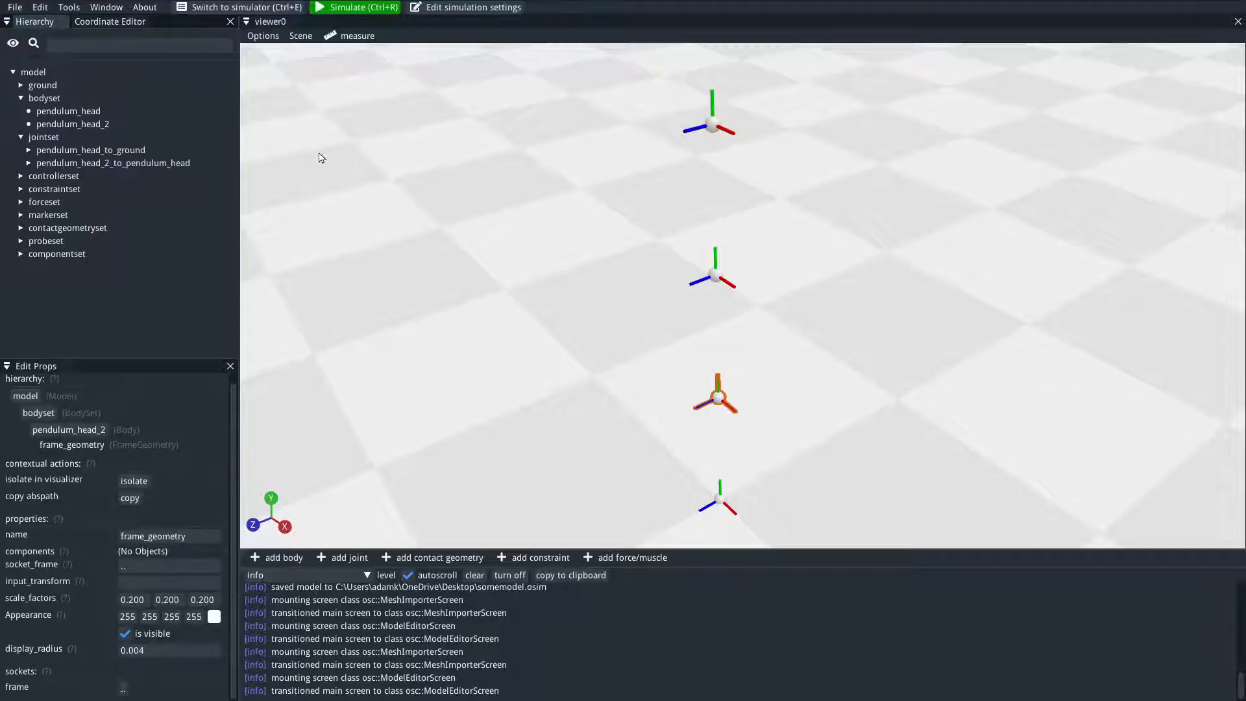
click(109, 22)
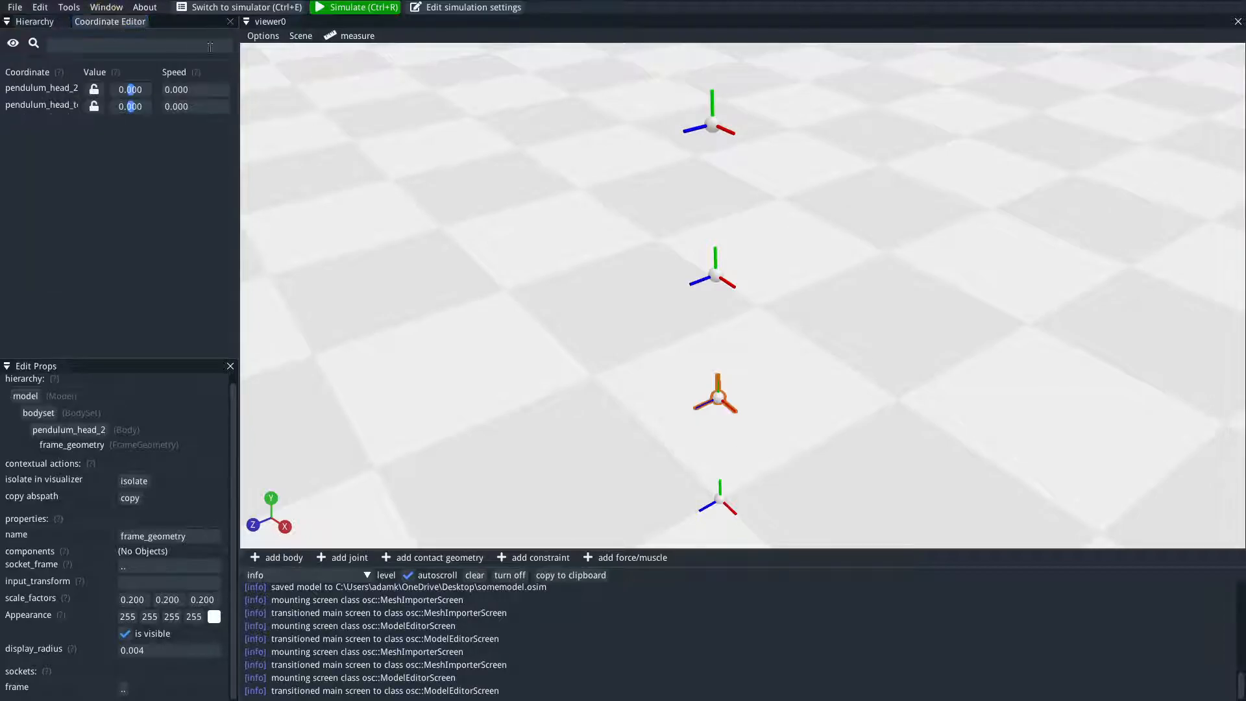
Simulate the undeflected double pendulum, view it from the front, and return to the model editor.
drag(593, 292, 651, 281)
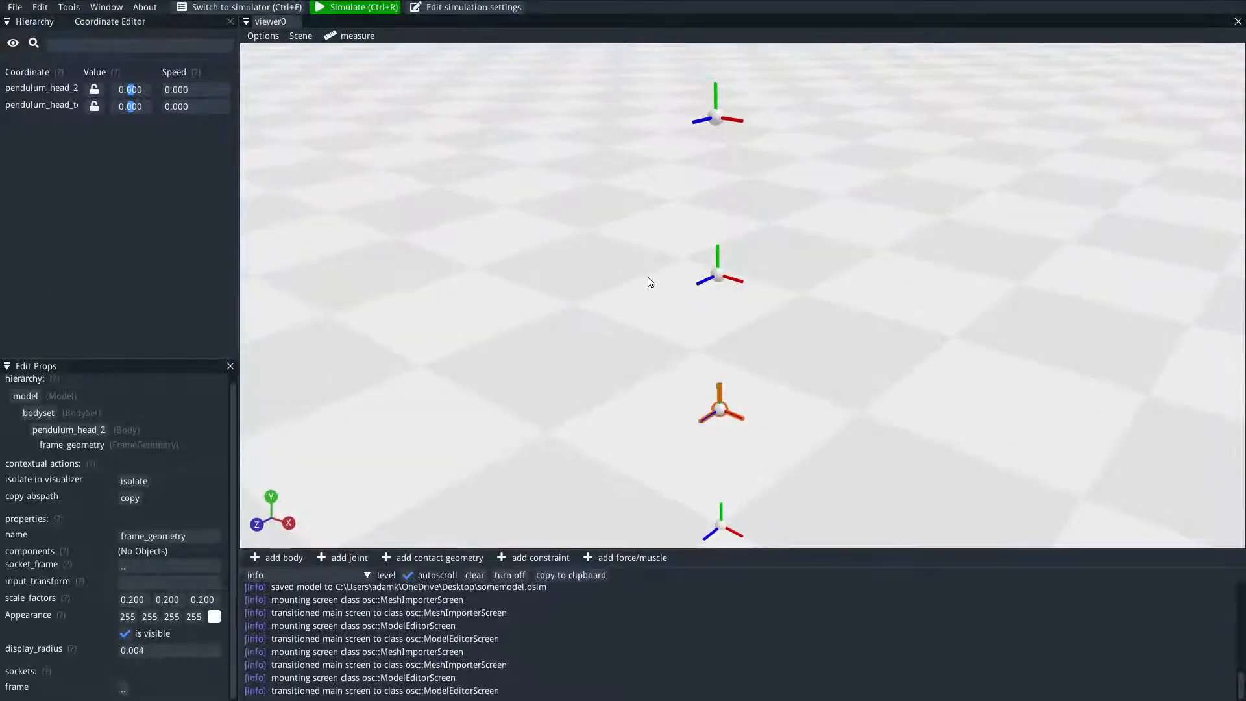
click(342, 11)
drag(481, 381, 638, 377)
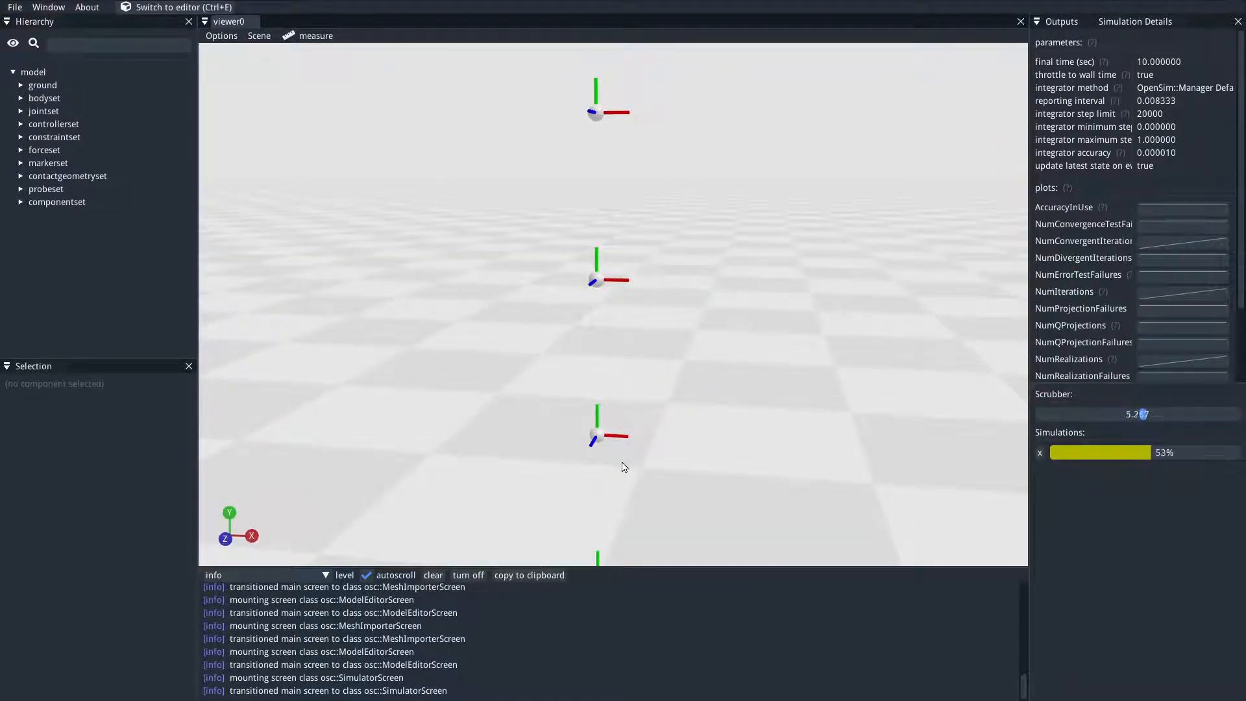
drag(623, 468, 614, 451)
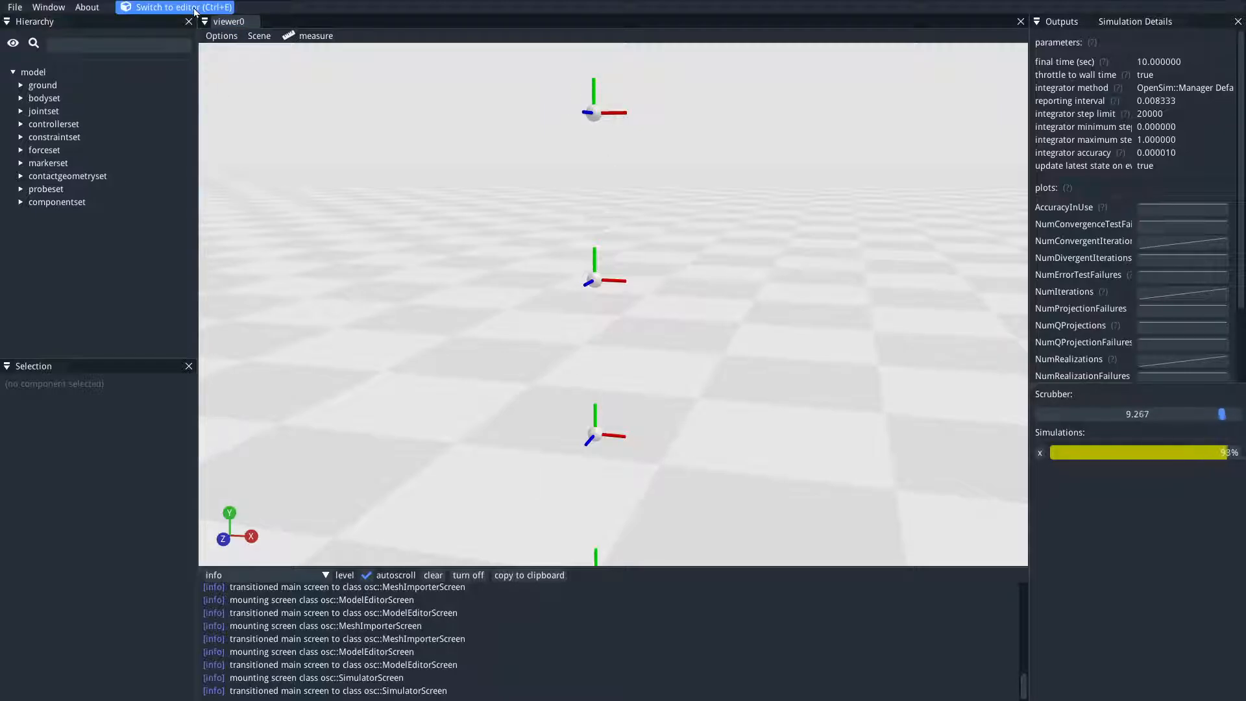
click(144, 9)
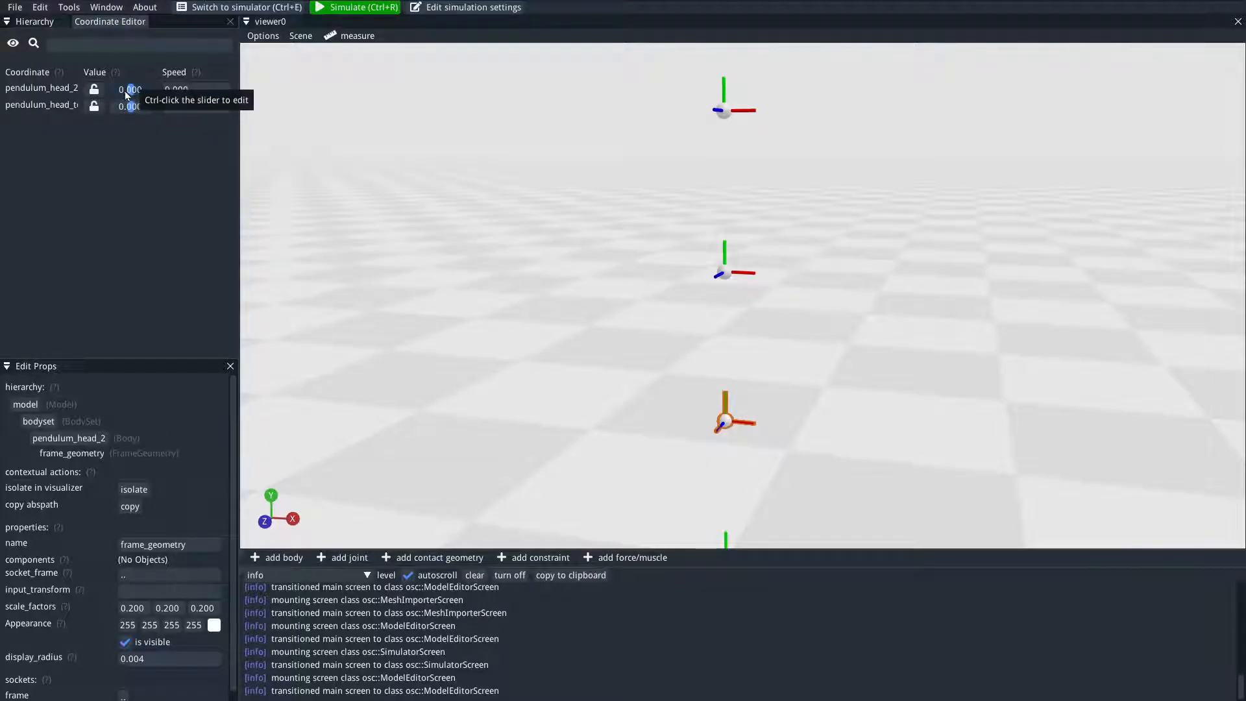
Set the pendulum_head_2_to_pendulum_head coordinate to about -78.641 and the pendulum_head_to_ground coordinate to about -56.172.
drag(131, 94, 129, 101)
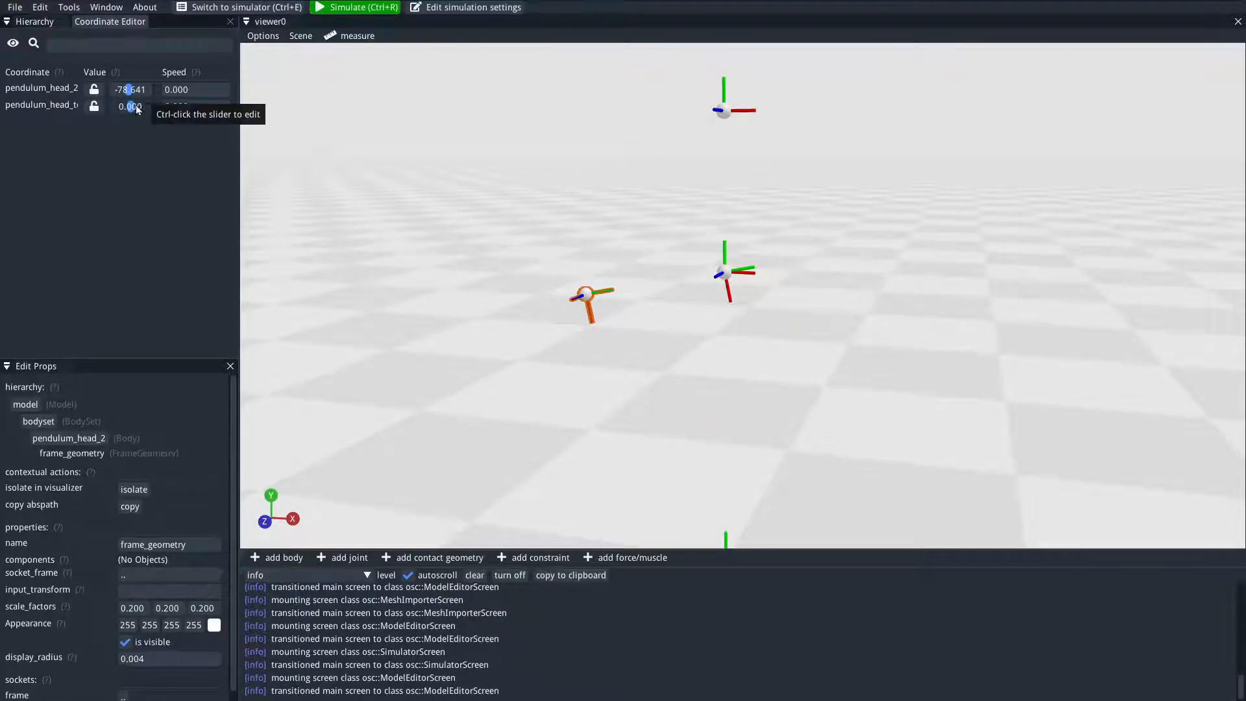
drag(133, 108, 132, 110)
drag(718, 298, 701, 392)
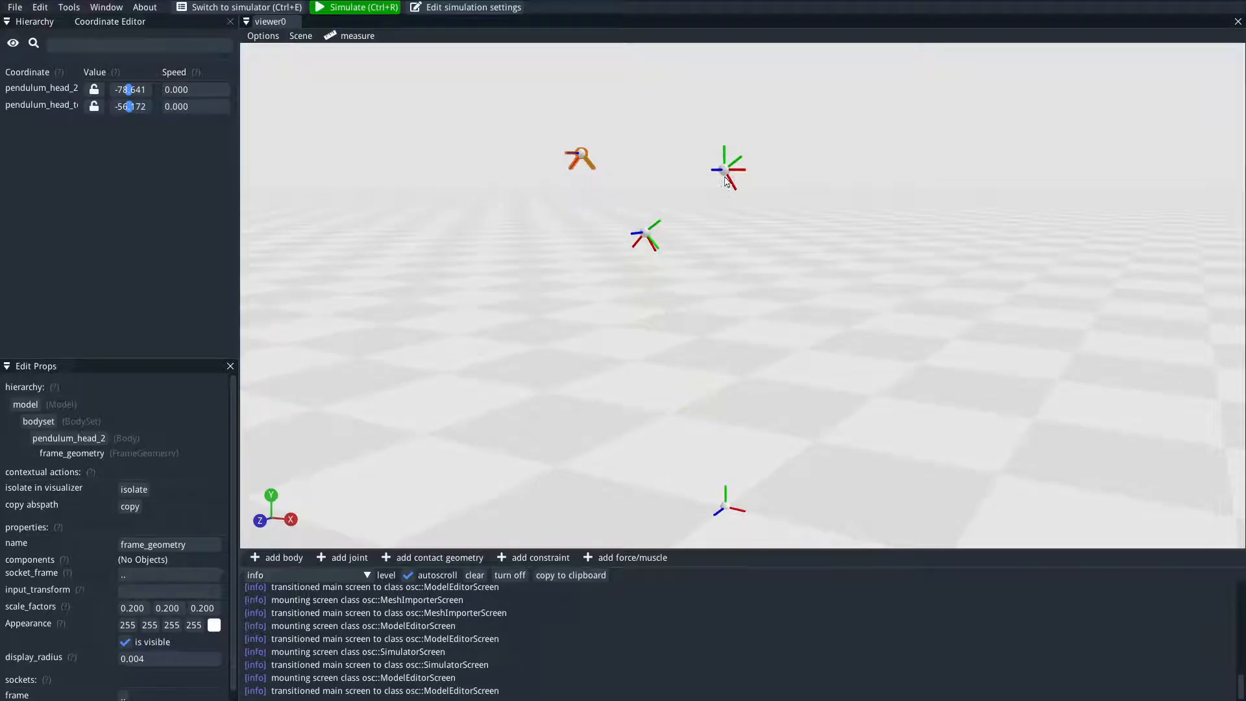
Simulate the pendulum from its deflected starting pose and return to the model editor.
click(362, 7)
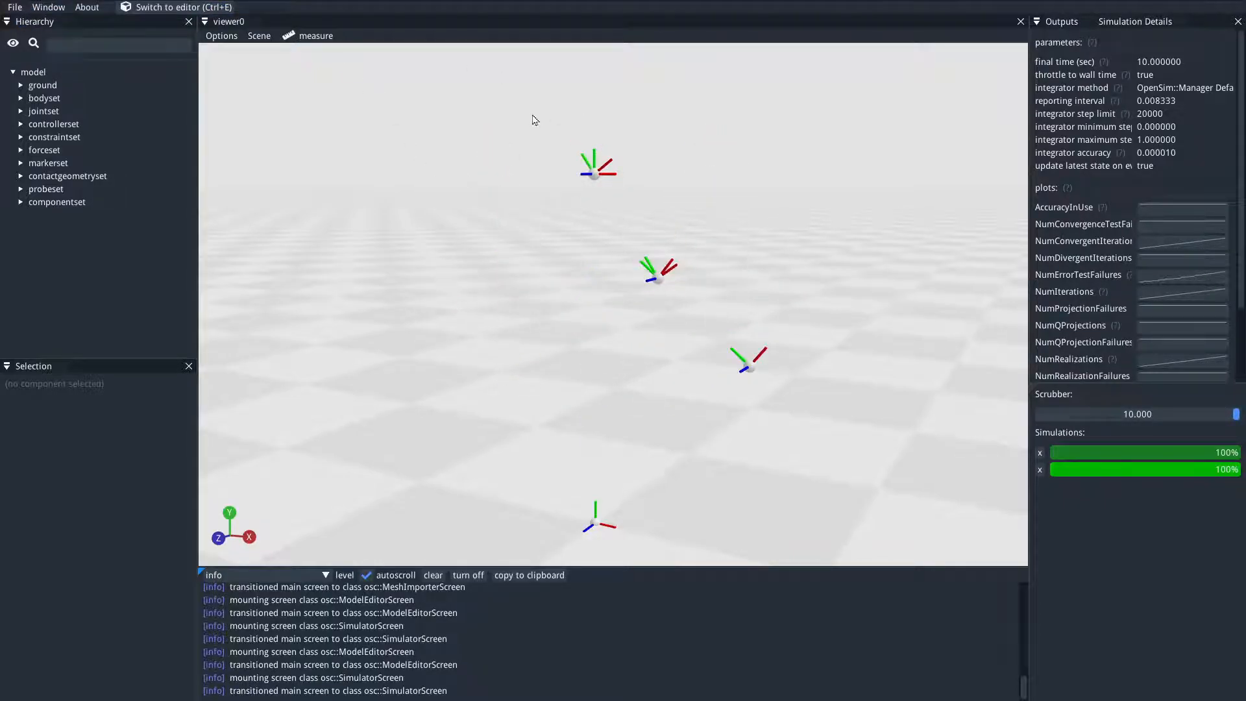
click(172, 7)
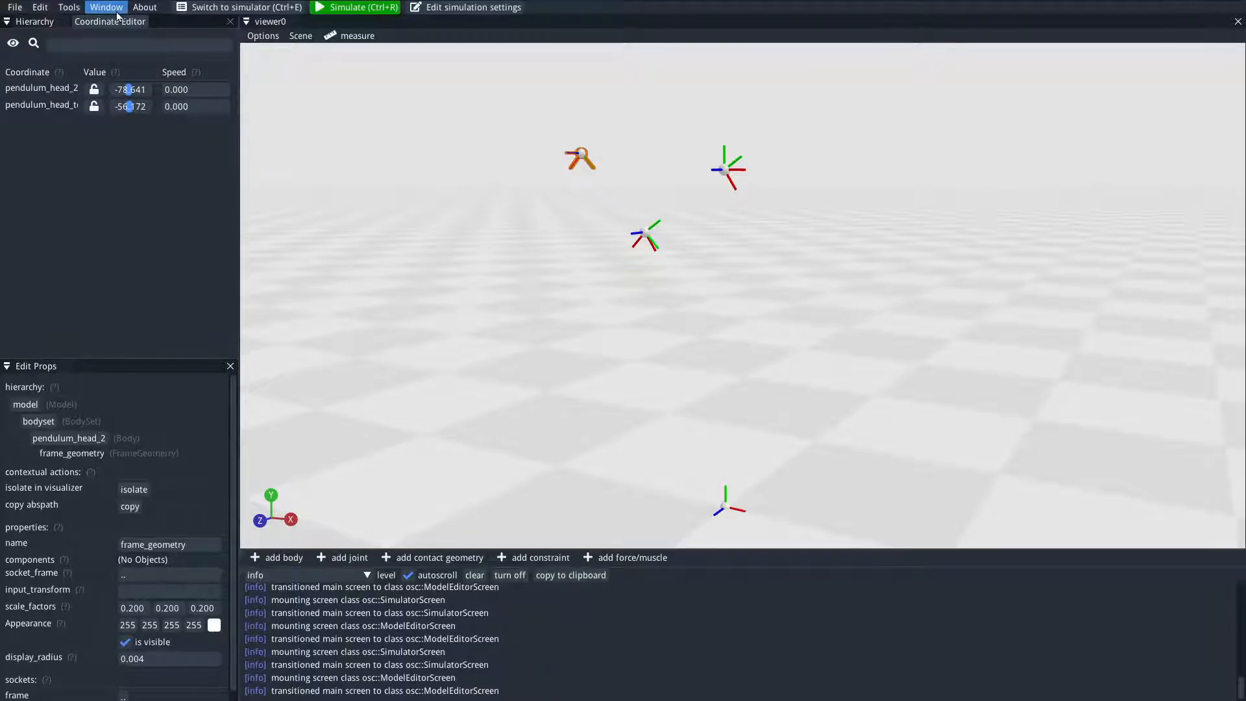
right_drag(618, 351, 632, 346)
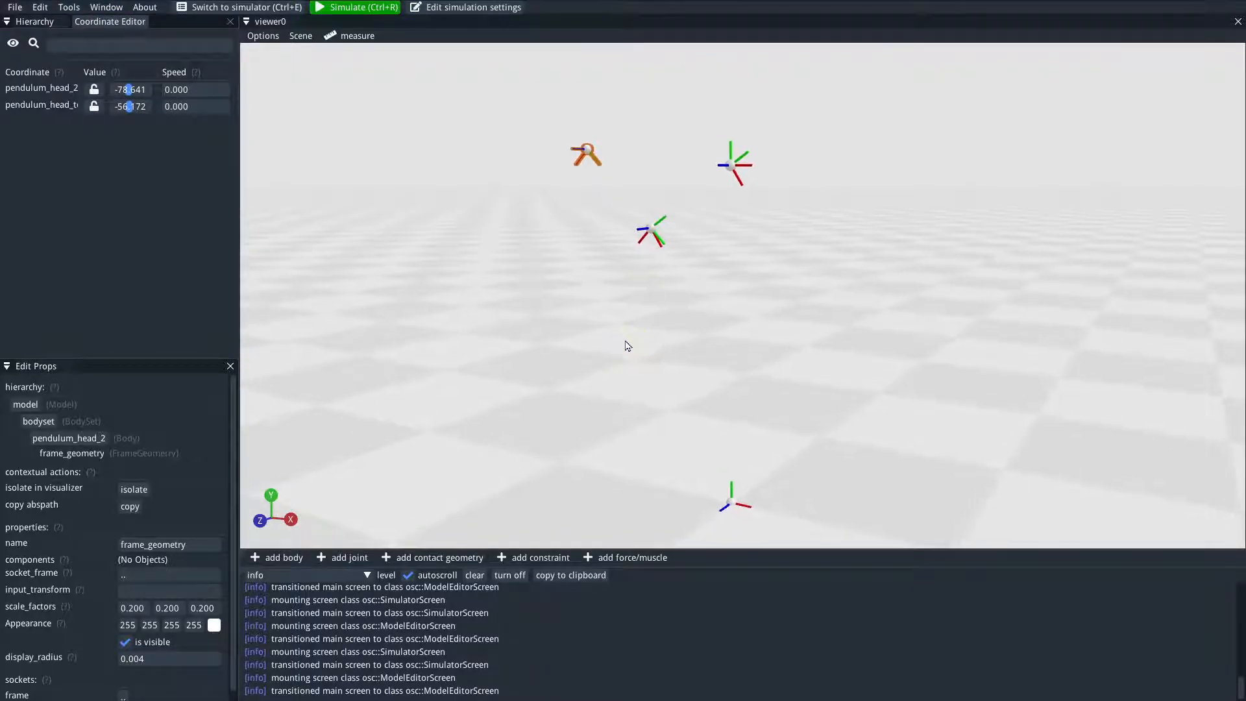
Save the model as somemodel.osim on the Desktop, replacing the existing file.
click(15, 8)
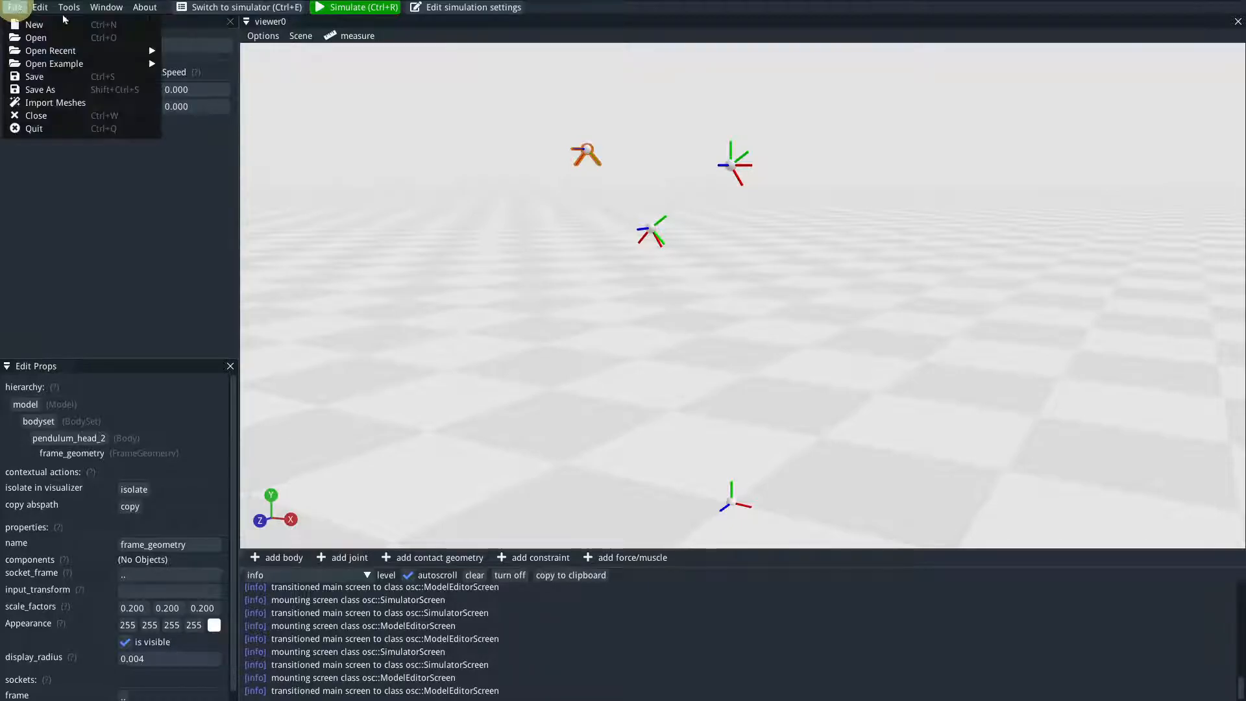
mouse_move(22, 66)
click(51, 90)
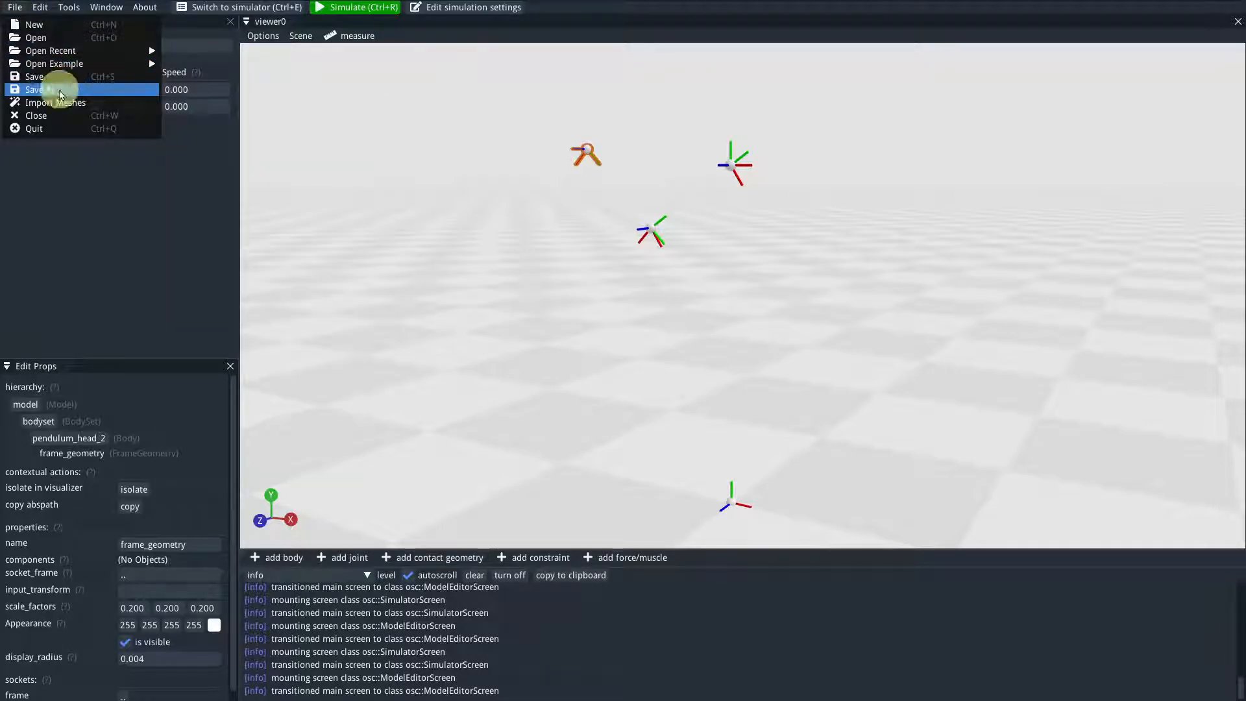
click(266, 146)
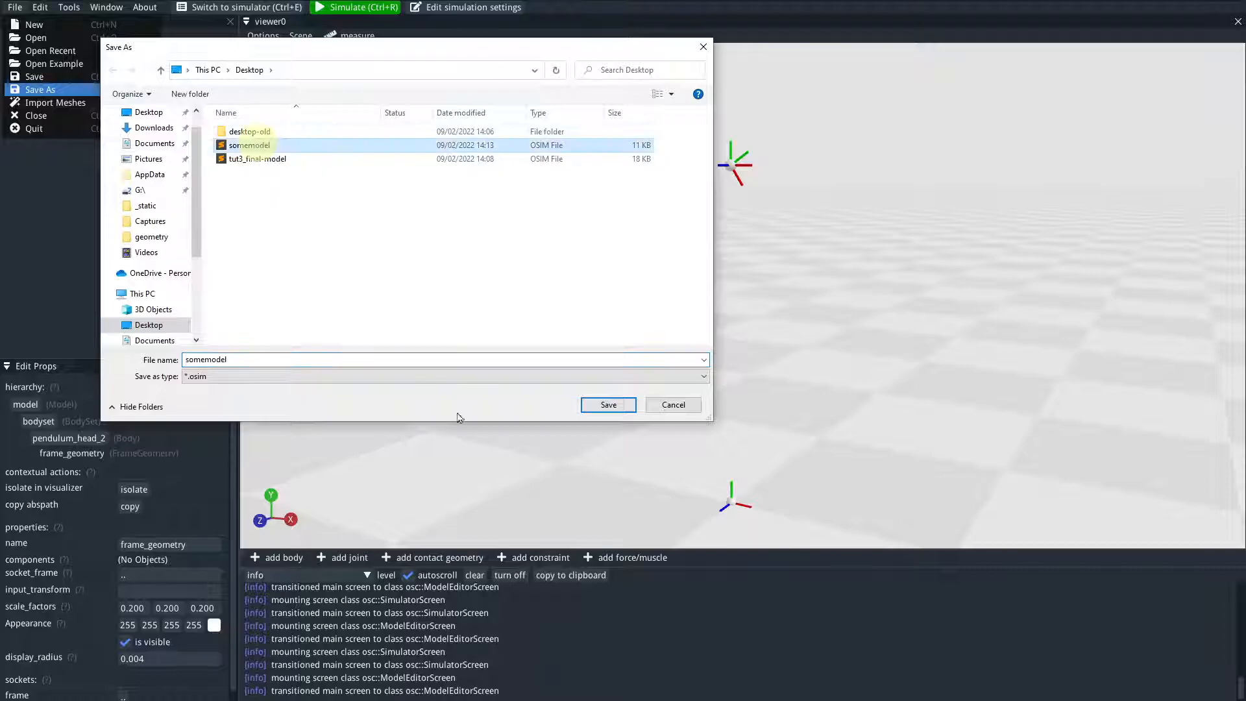
click(618, 409)
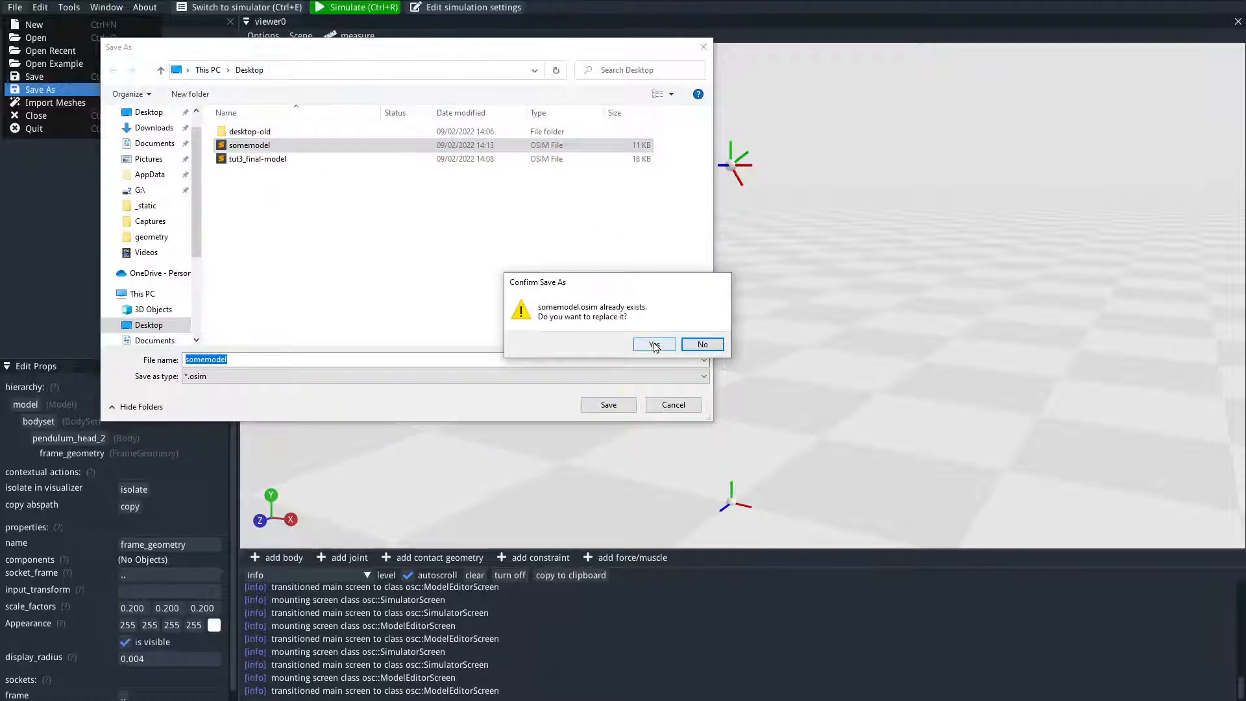
click(655, 344)
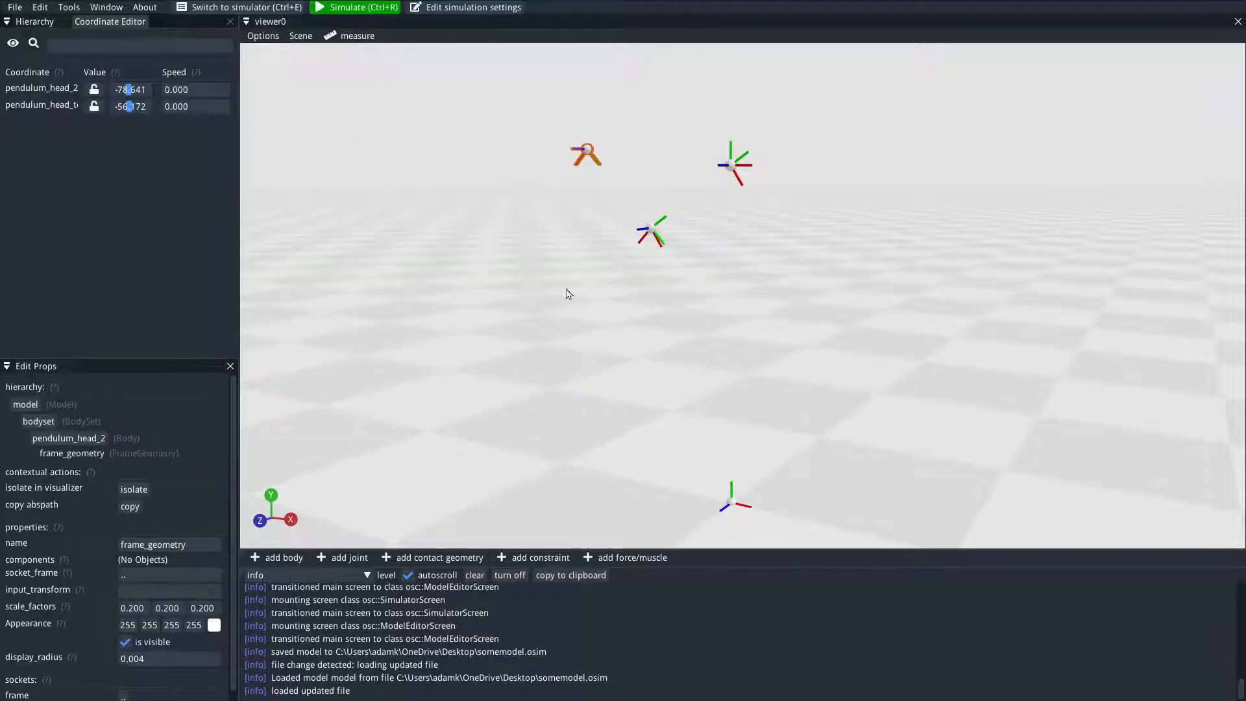
Switch to OpenSim 4.2 and open the somemodel file from the Desktop.
key(super)
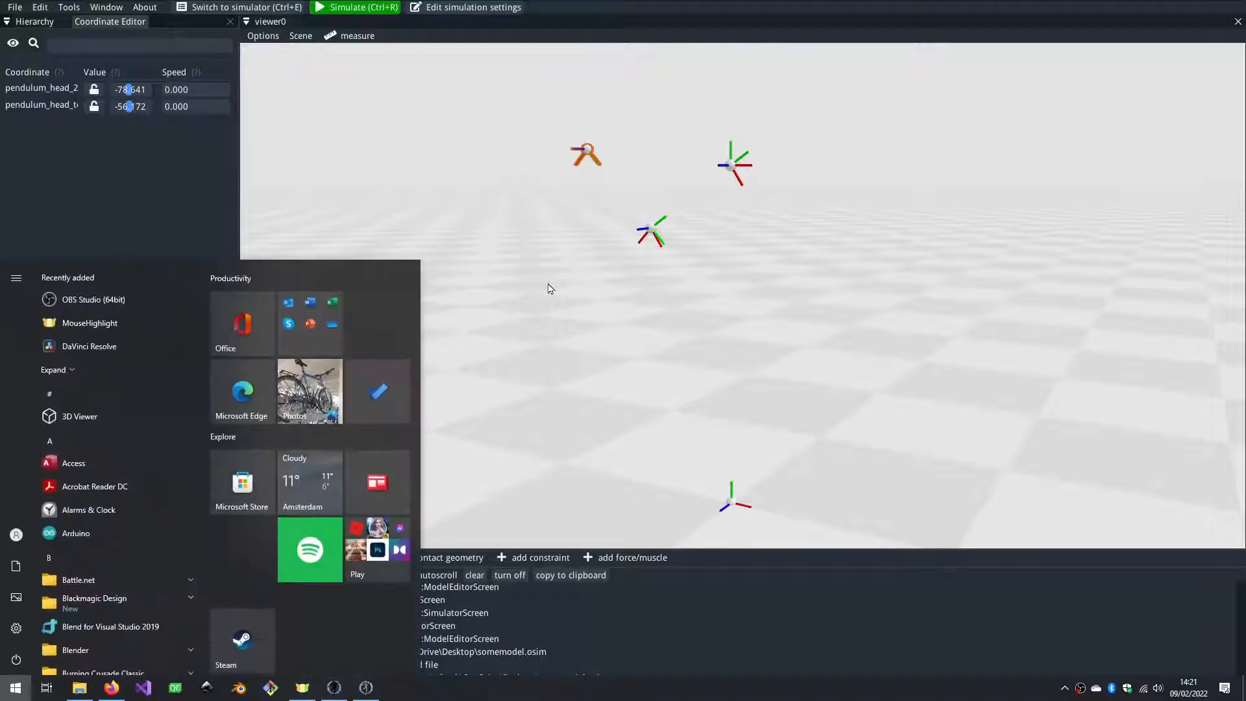
click(366, 688)
click(9, 21)
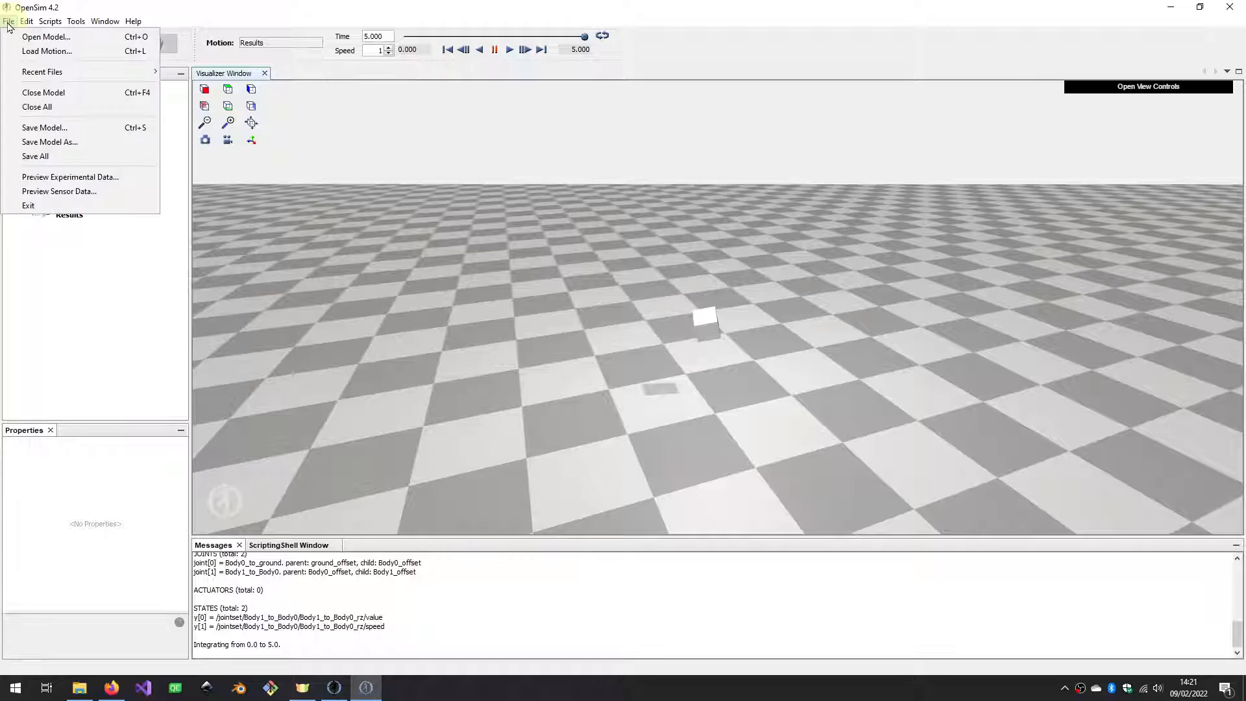
click(39, 34)
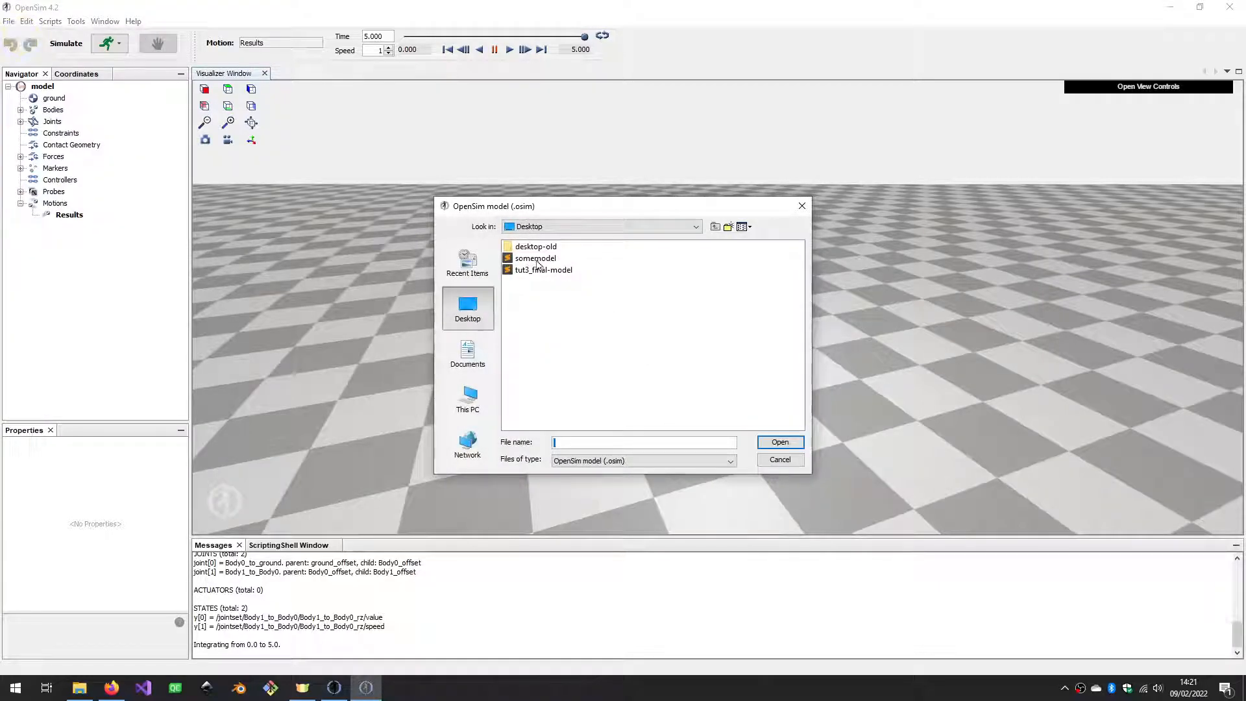
double_click(536, 258)
drag(751, 436, 636, 342)
drag(654, 301, 617, 381)
drag(734, 342, 751, 338)
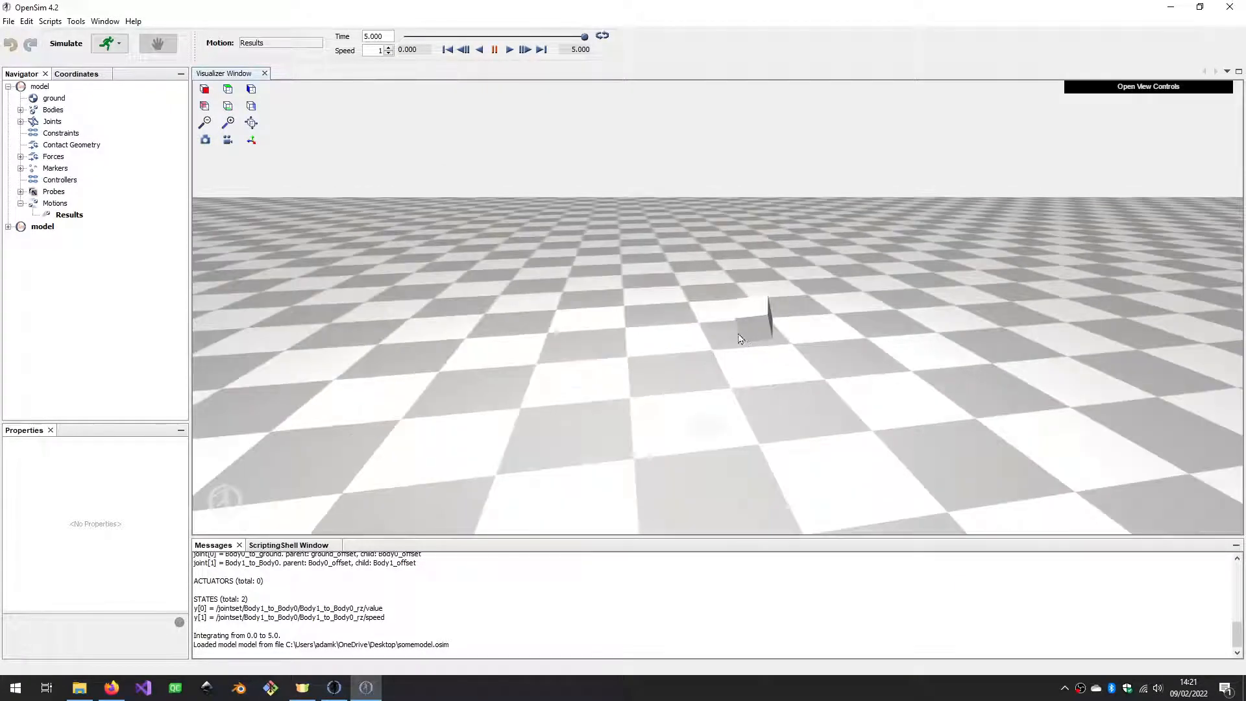
Close the older model that contains the Results motion, keeping the newly opened pendulum model.
click(8, 21)
click(39, 310)
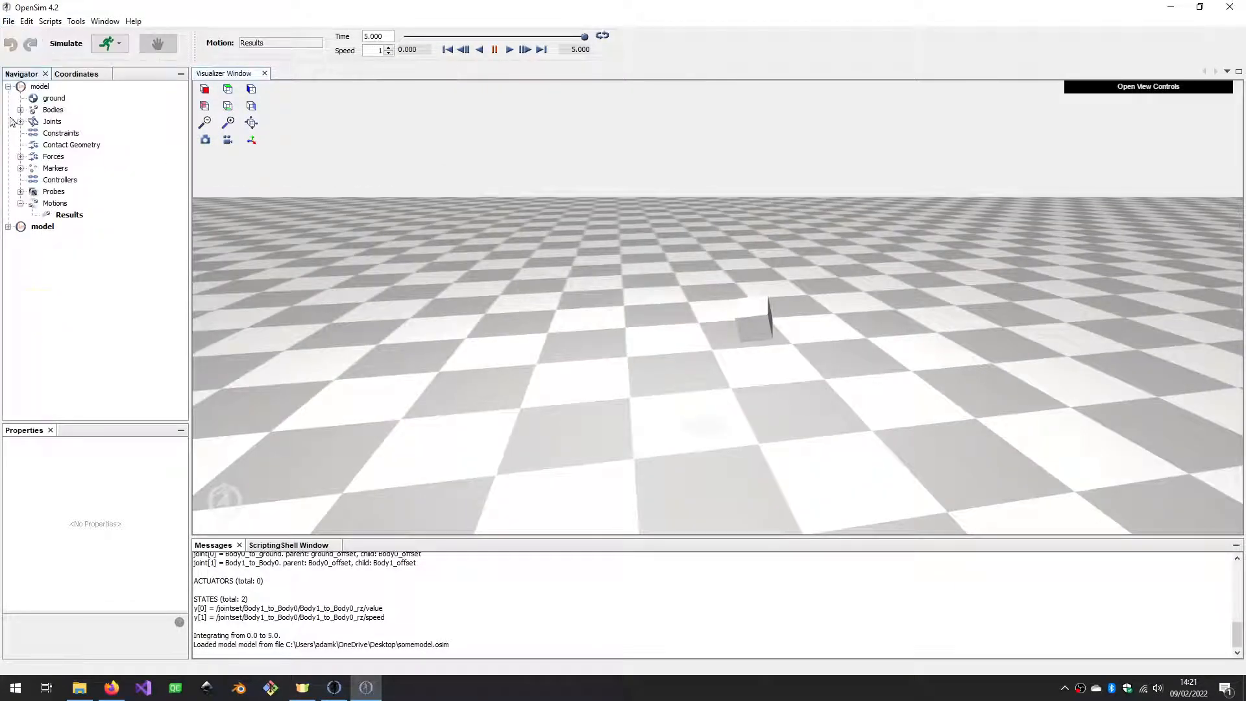
click(40, 87)
right_click(40, 87)
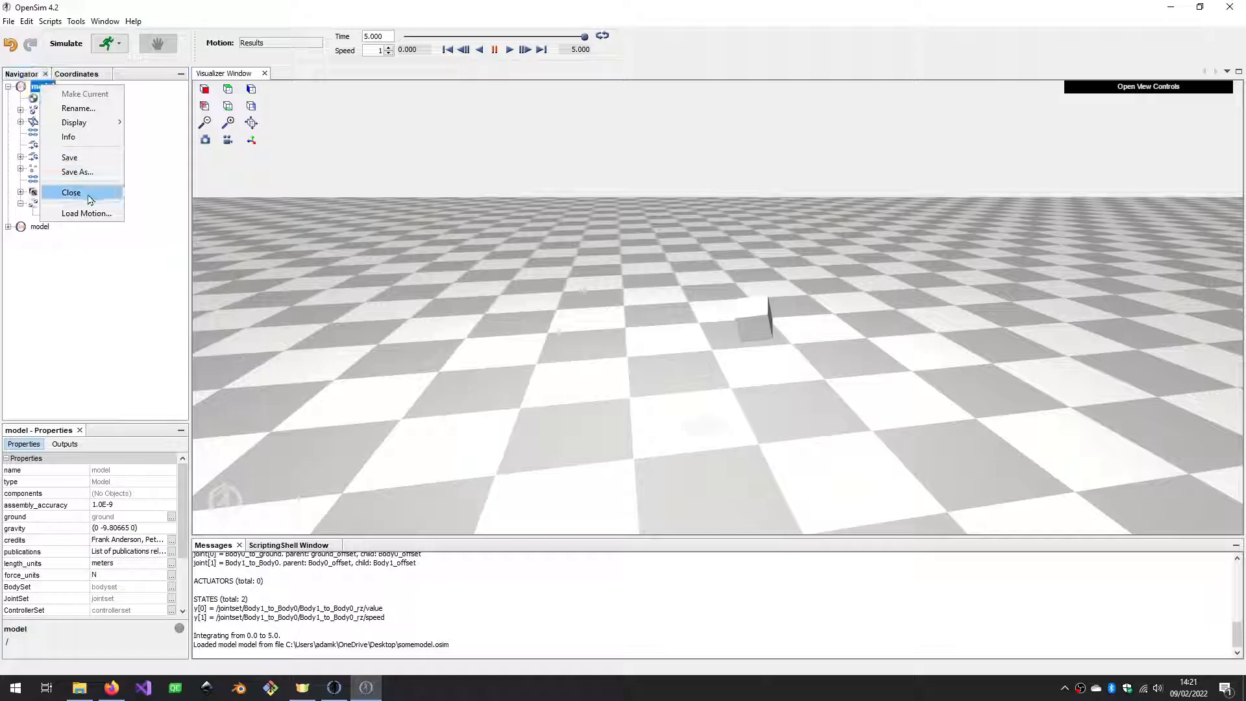
click(88, 191)
click(676, 374)
click(781, 460)
Expand the model's bodies and joints in the navigator and inspect both pendulum bodies and both pin joints.
click(8, 87)
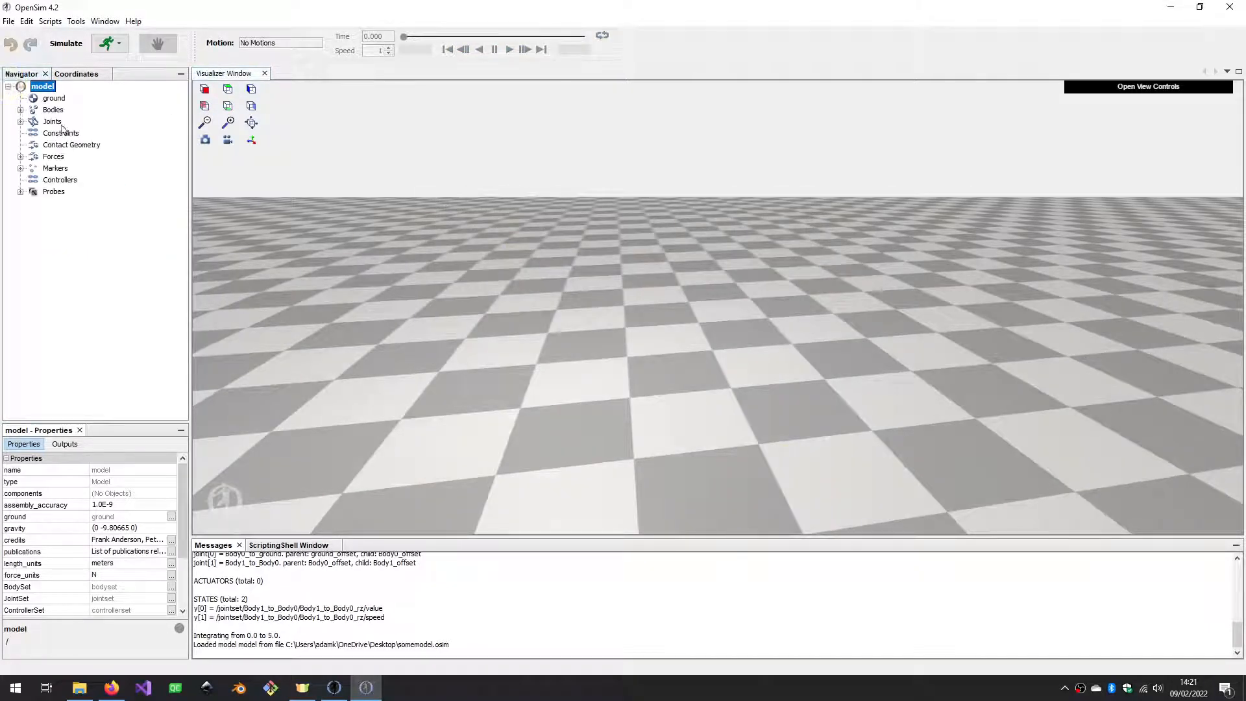
click(20, 110)
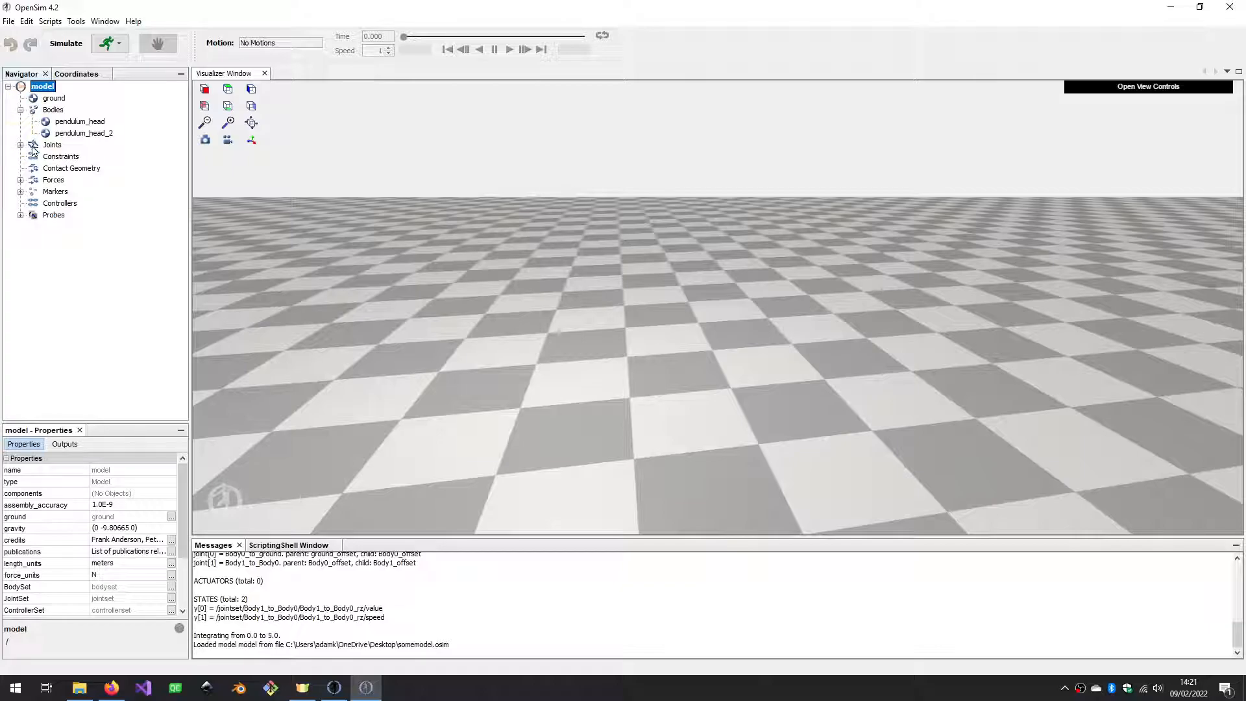
click(31, 147)
click(20, 146)
click(78, 122)
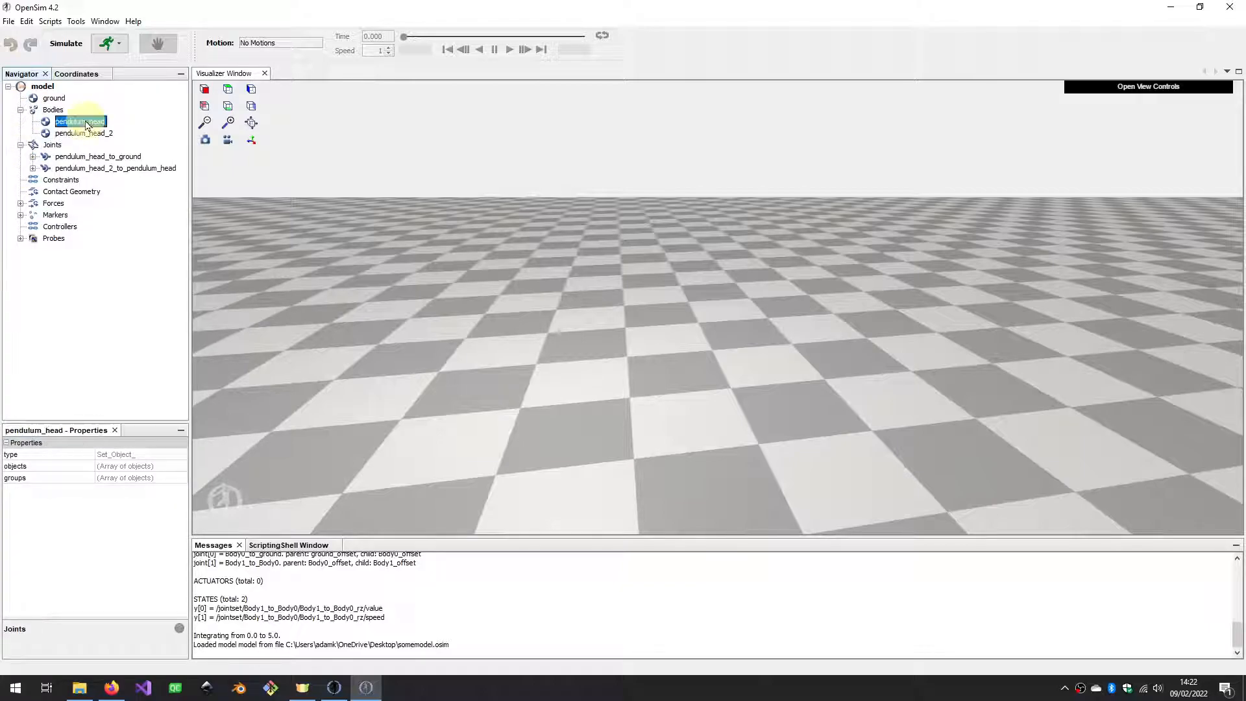
click(84, 133)
click(105, 157)
click(113, 169)
drag(690, 422, 847, 262)
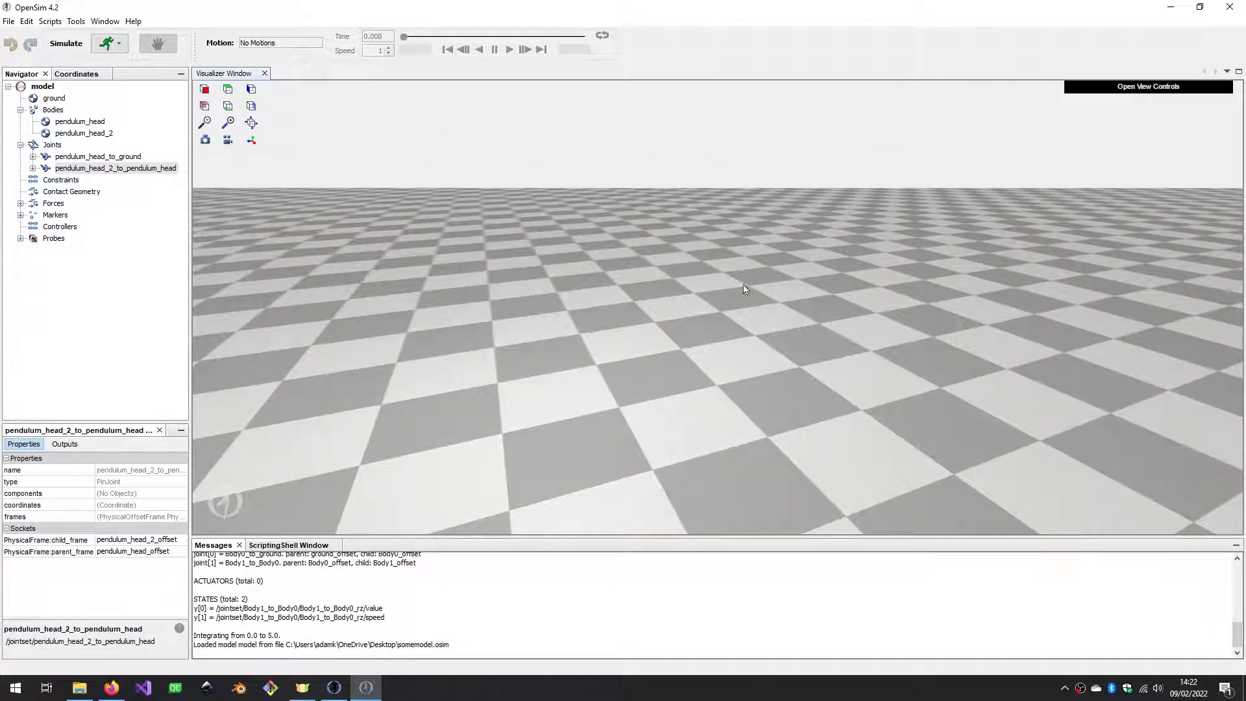
Switch back to OpenSim Creator and return from the model editor to the mesh importer's pendulum scene.
mouse_move(336, 698)
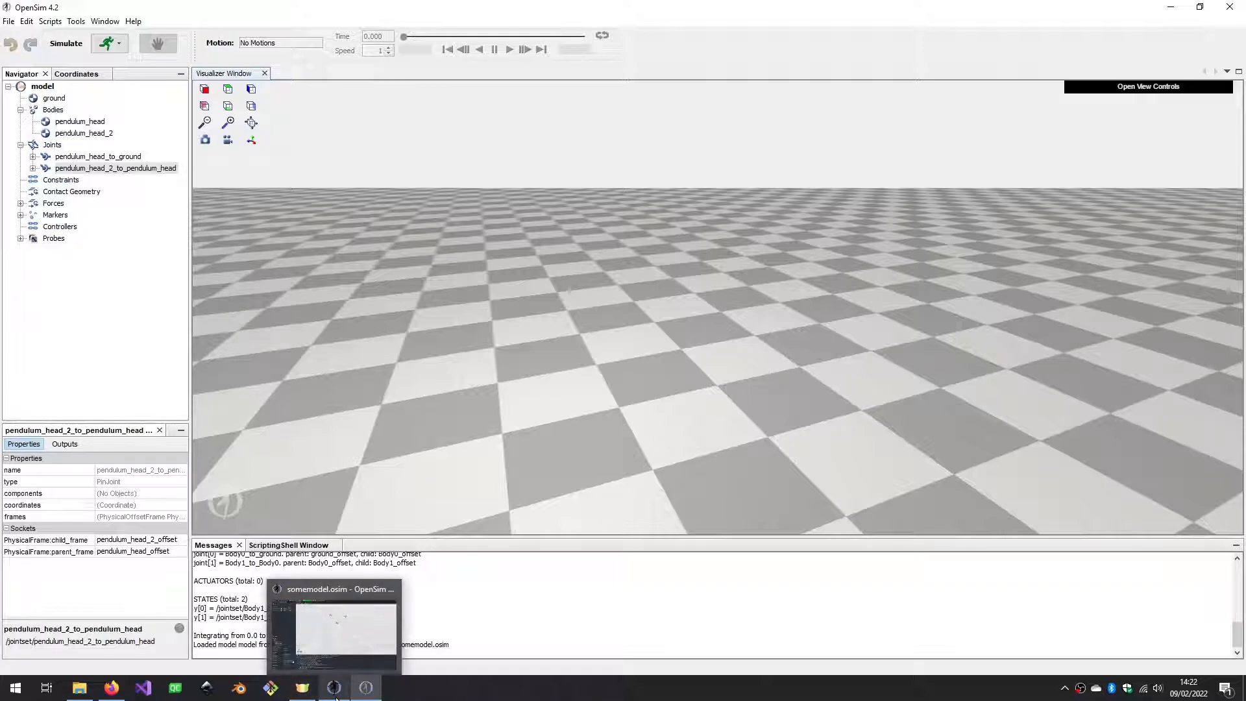
click(337, 647)
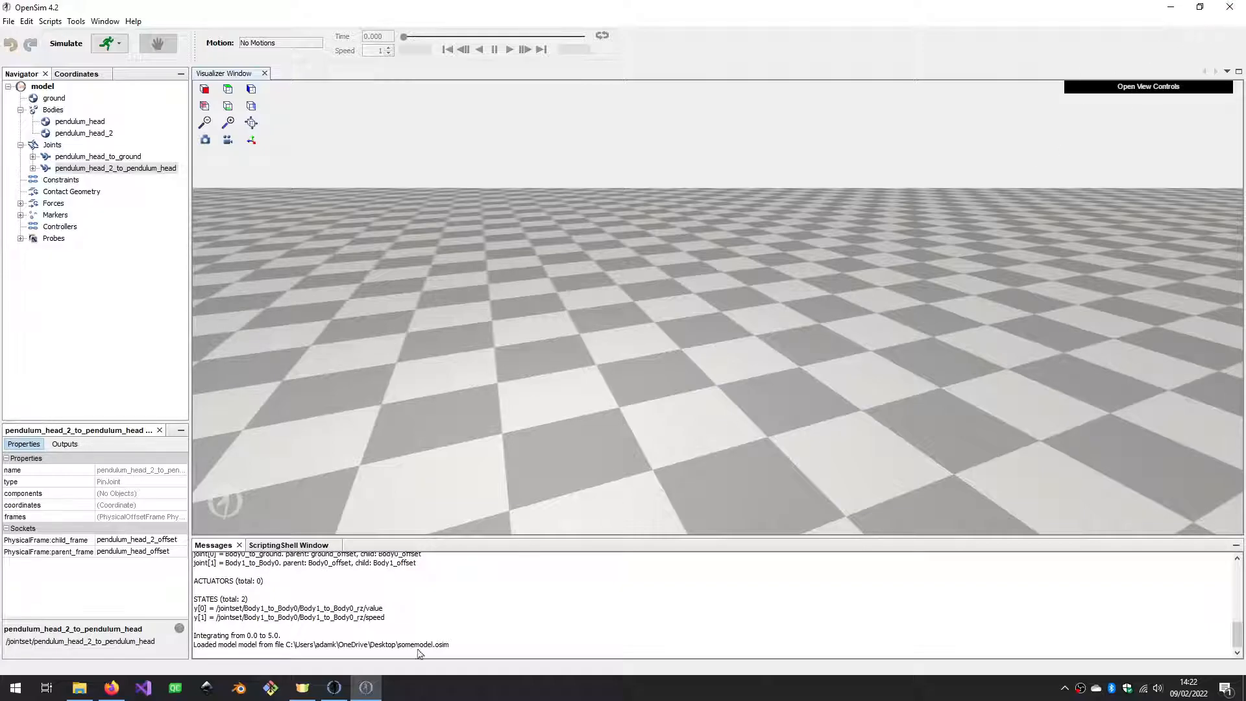
click(338, 695)
right_drag(742, 358, 735, 358)
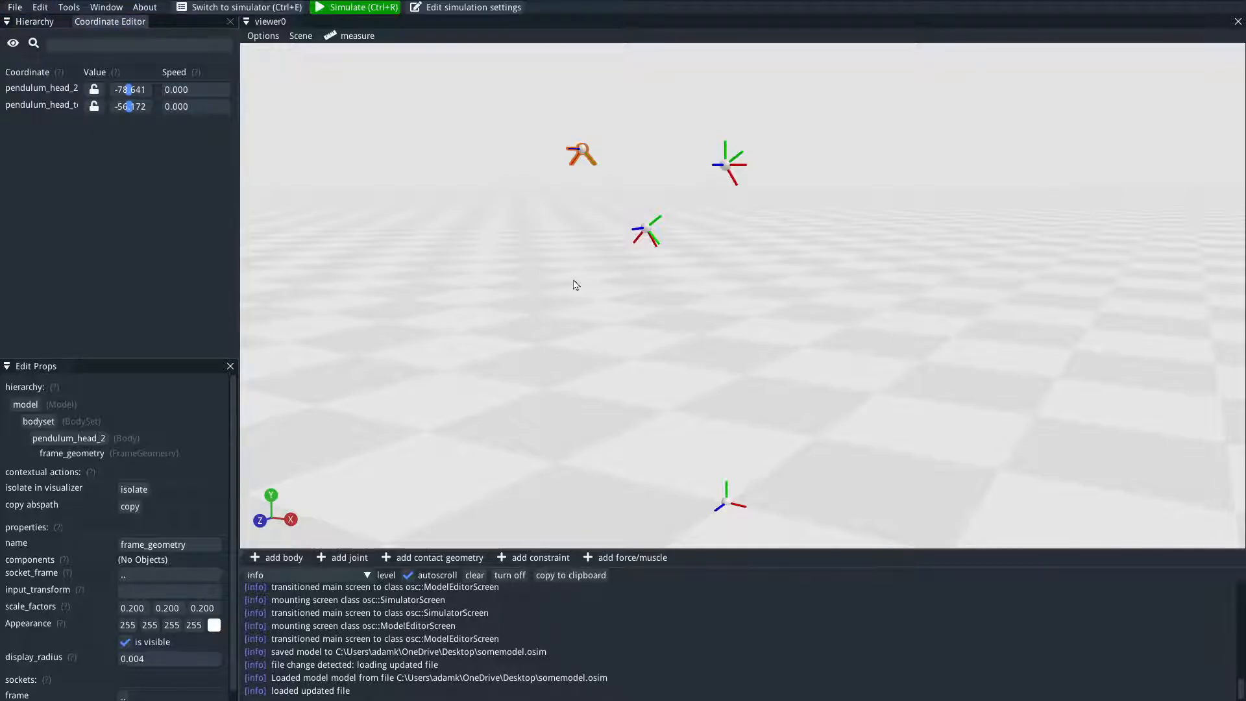
click(14, 8)
click(15, 7)
click(15, 7)
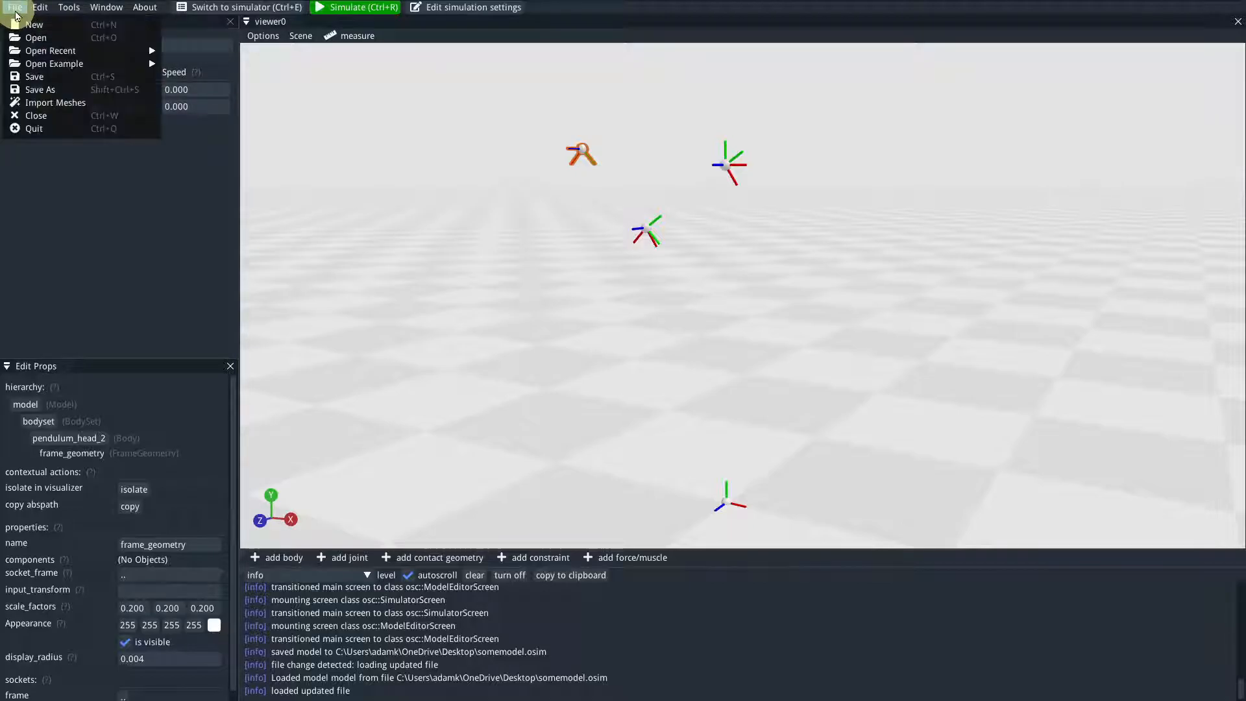
click(57, 104)
drag(822, 325, 829, 373)
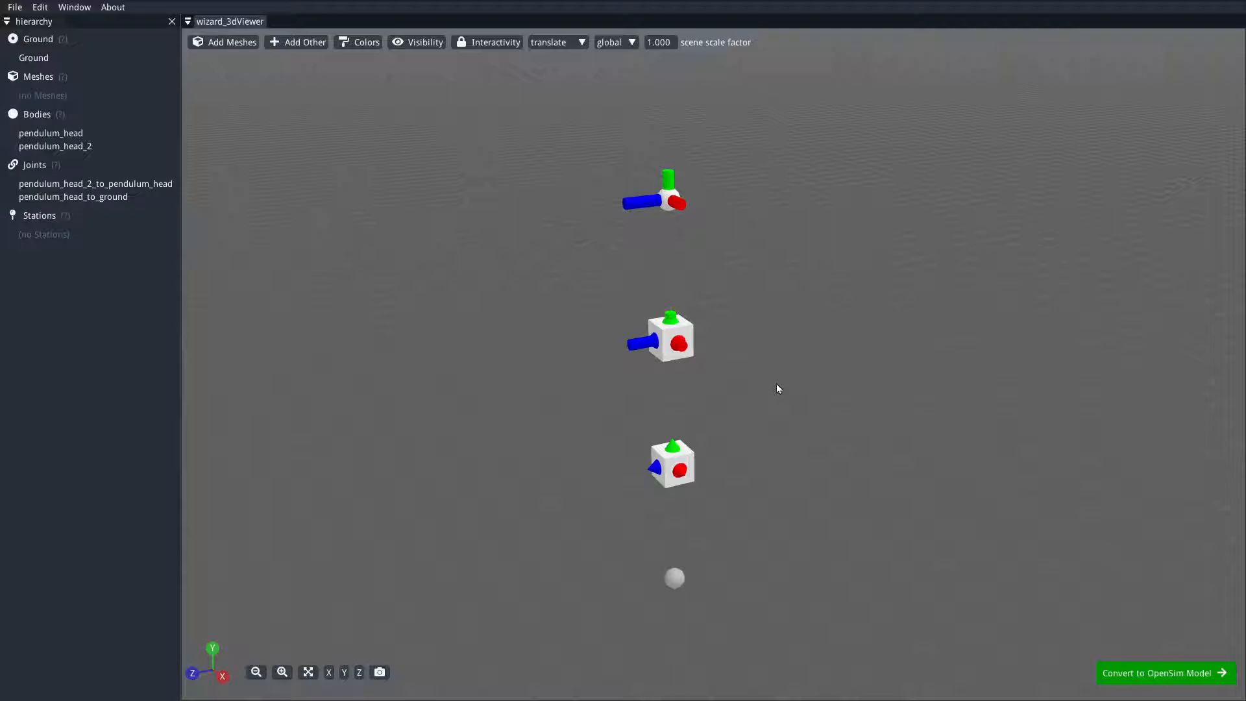
Start adding meshes to the scene and browse to the C:\Program Files\OpenSimCreator\resources\geometry folder.
right_click(788, 553)
mouse_move(846, 590)
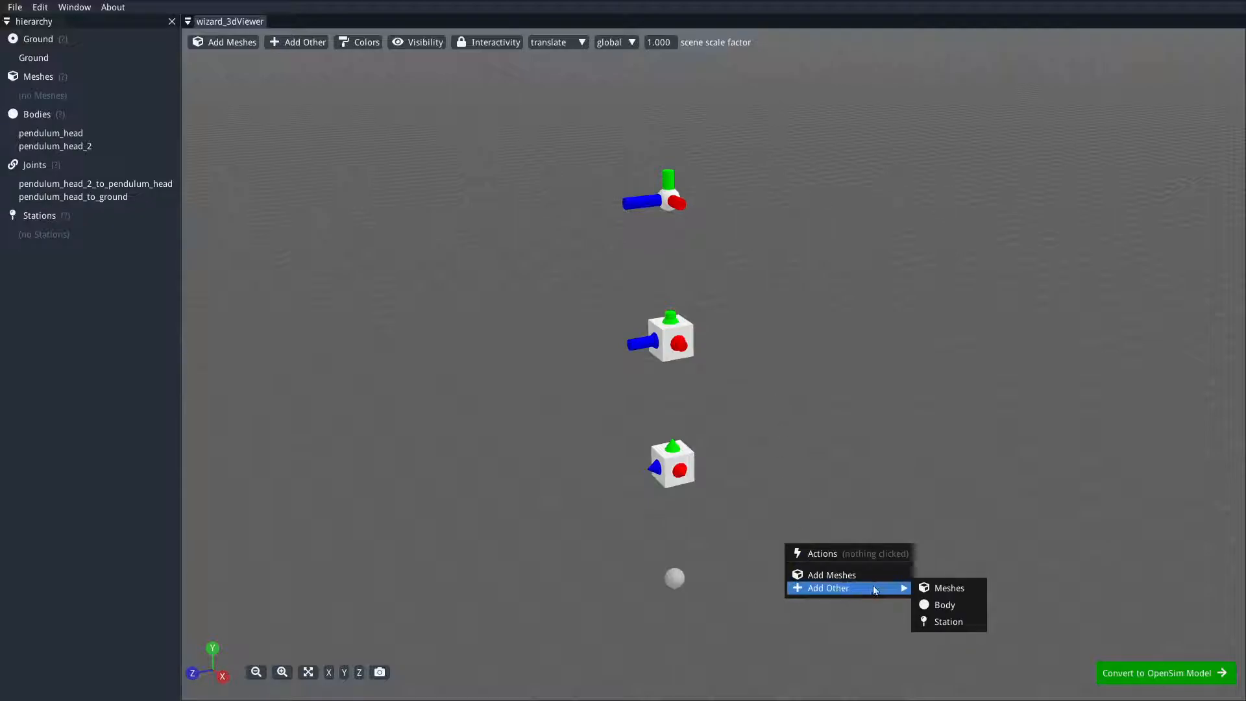
click(950, 589)
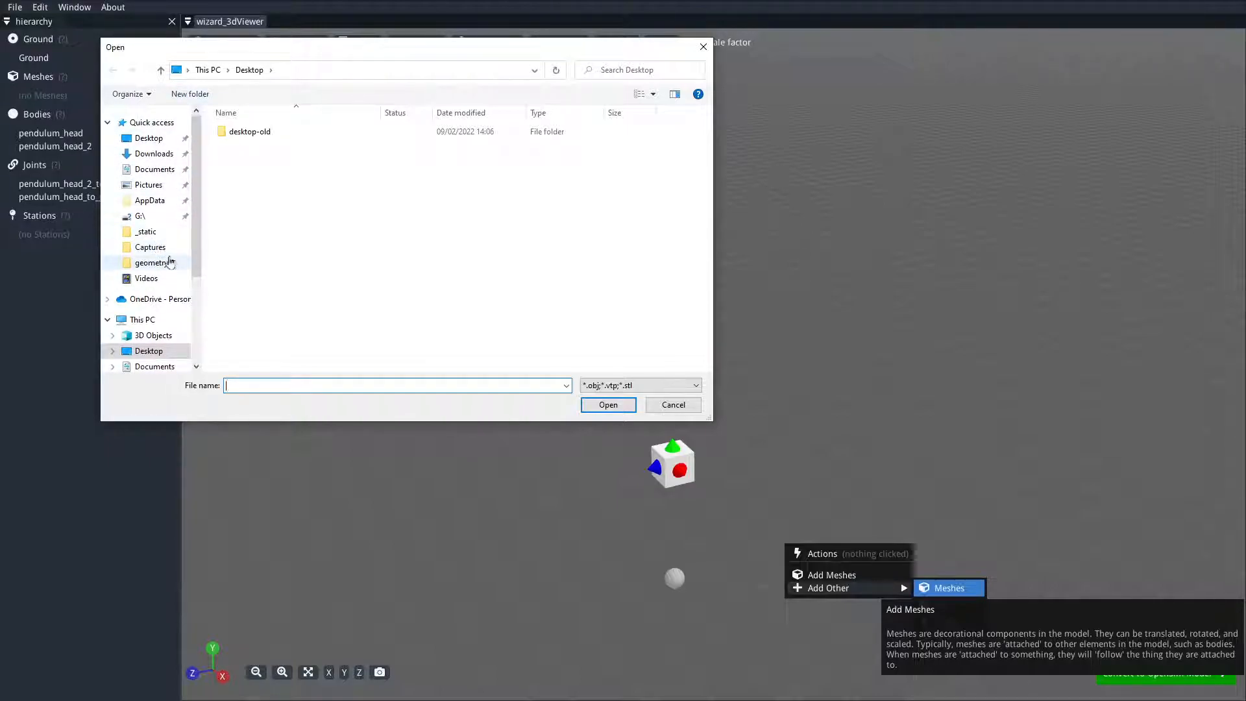
scroll(162, 228, down, 3)
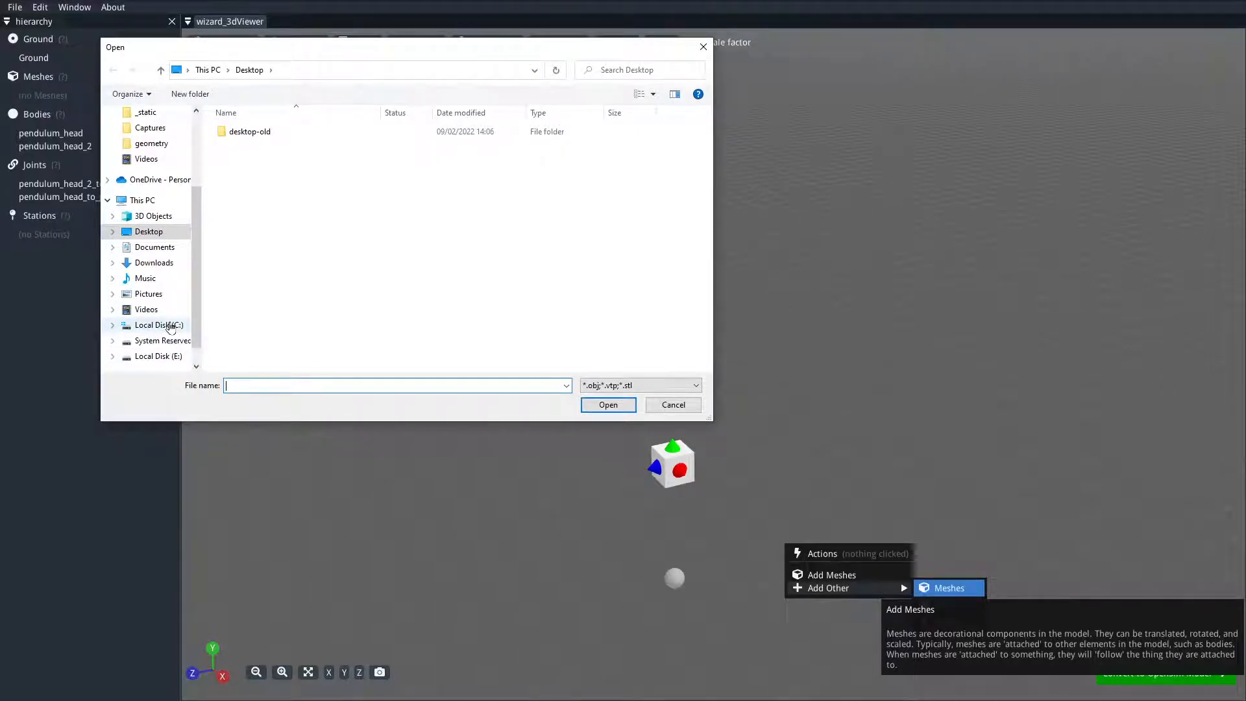
click(170, 325)
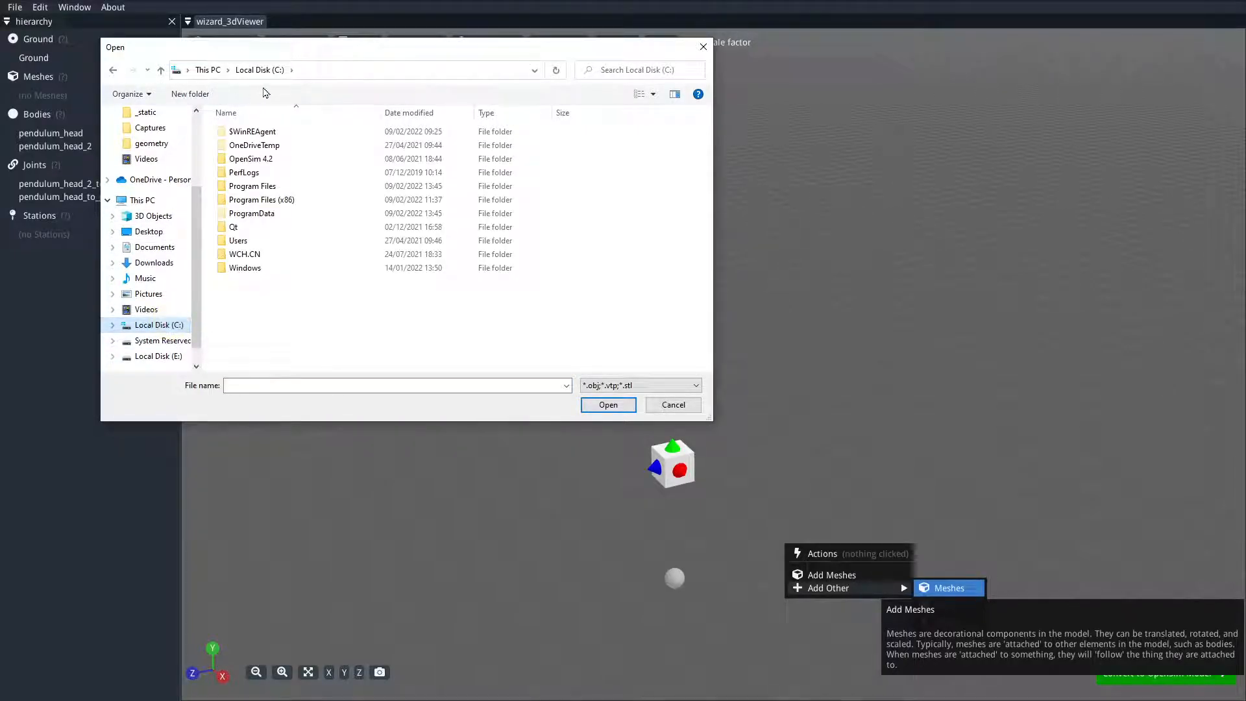
double_click(273, 186)
scroll(350, 298, down, 10)
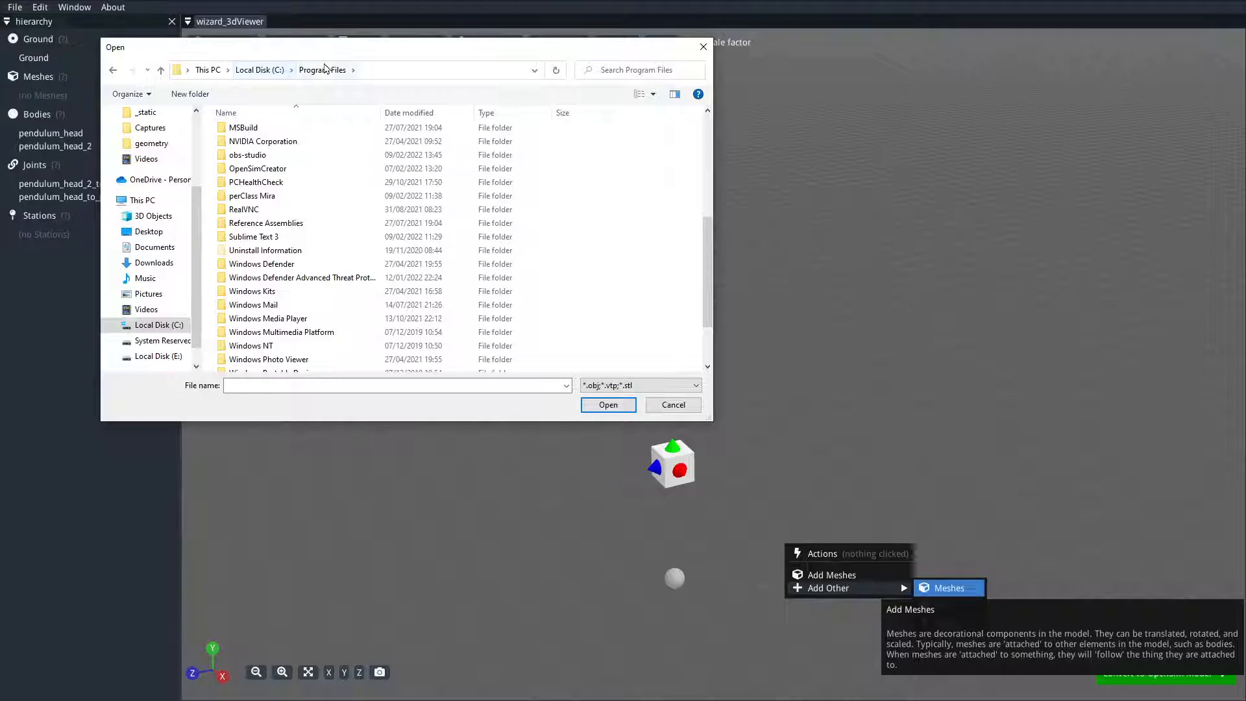
double_click(275, 166)
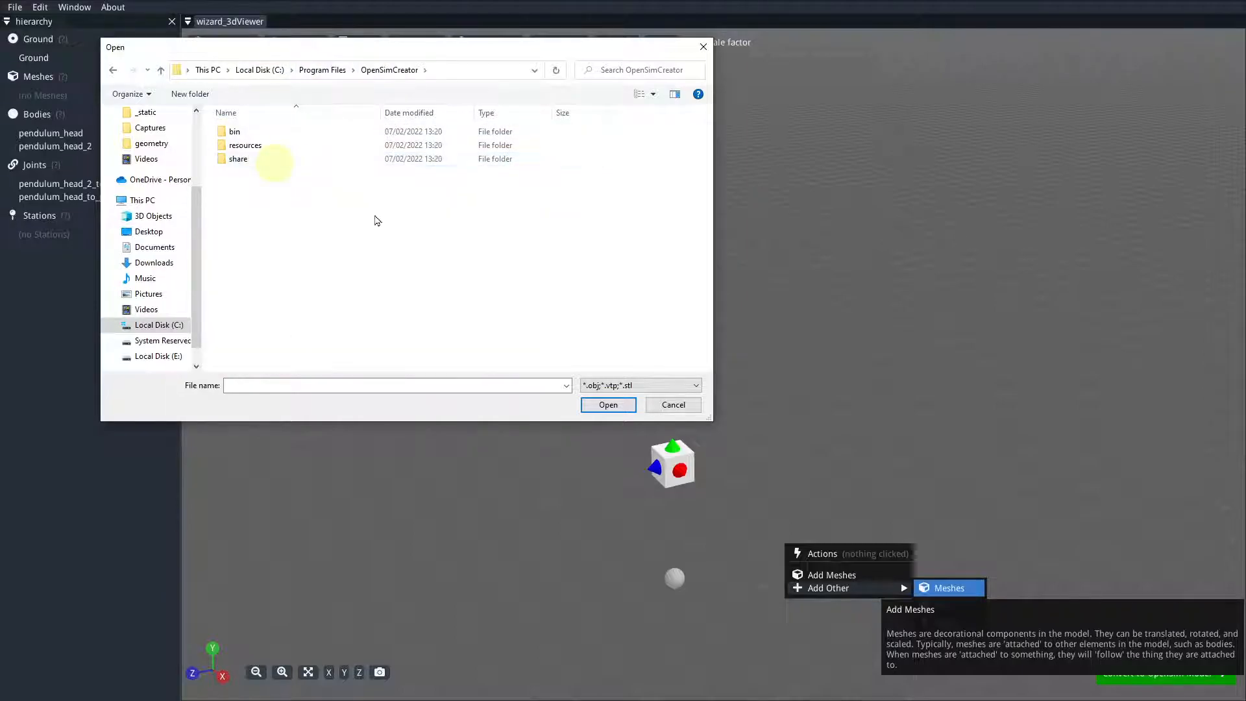
double_click(245, 145)
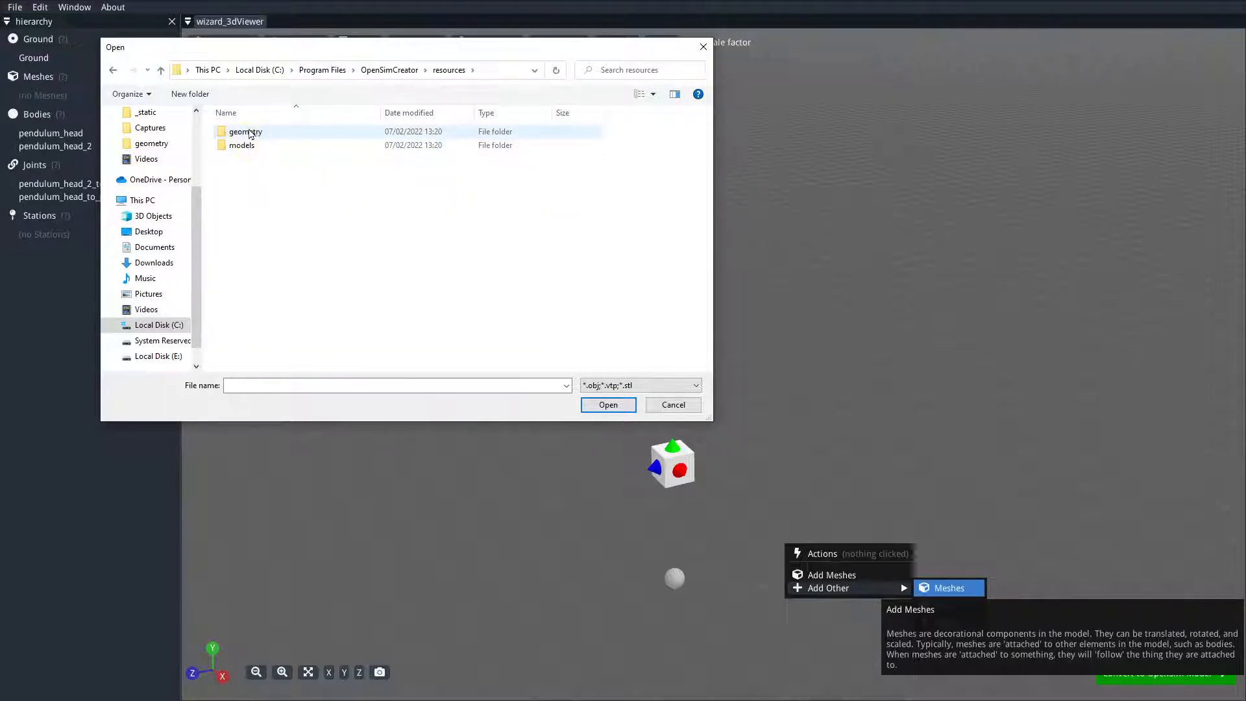
double_click(249, 133)
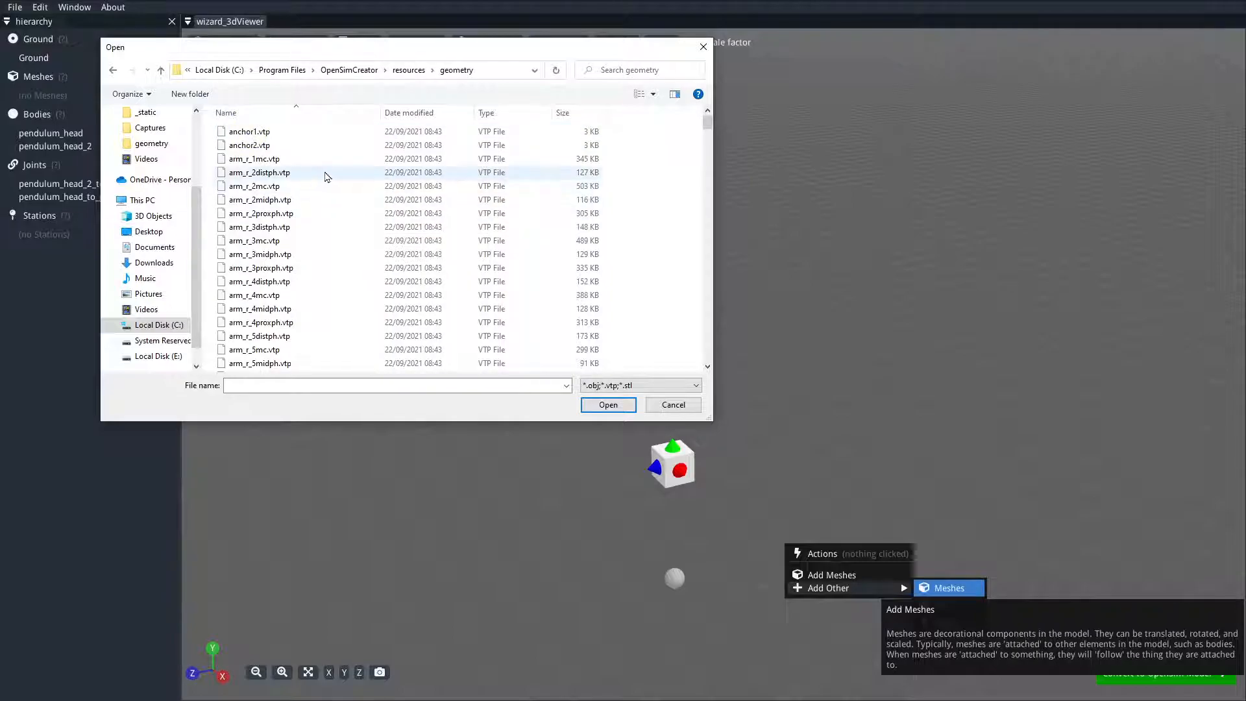
Switch to the quick-access geometry folder in desktop-old\opensim-creator\resources and import the block mesh from it.
key(alt+Left)
click(144, 144)
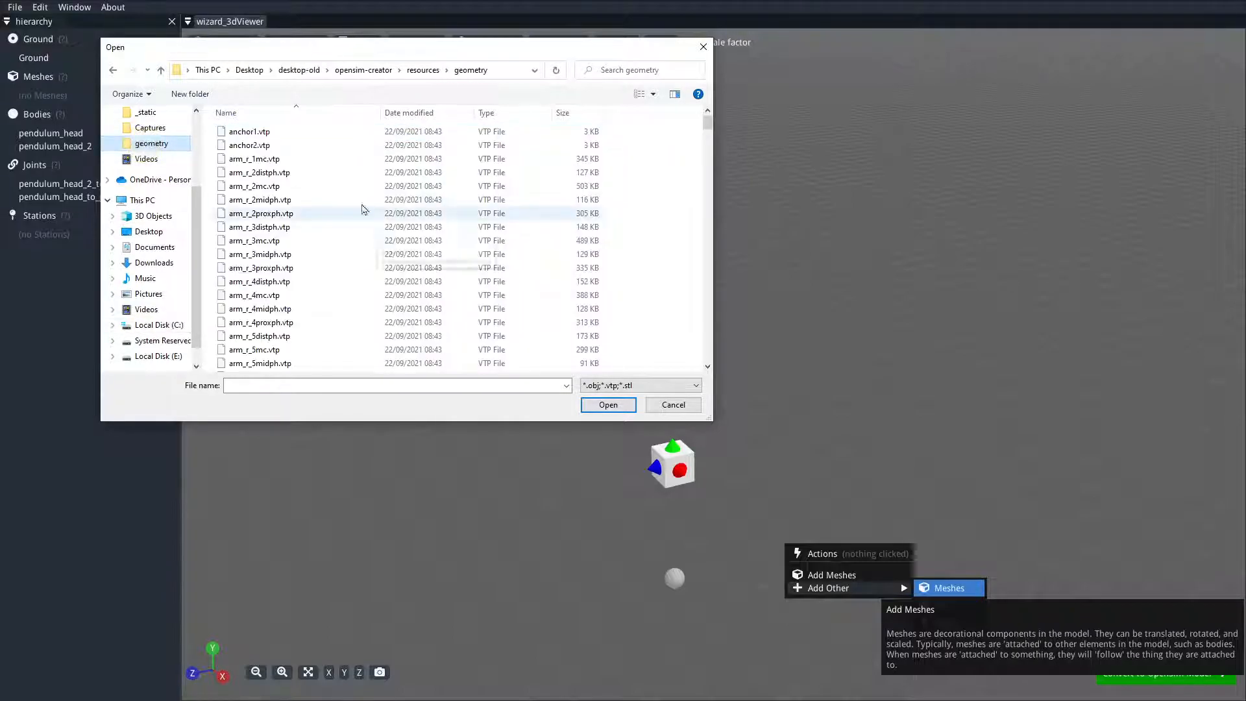
scroll(147, 165, up, 3)
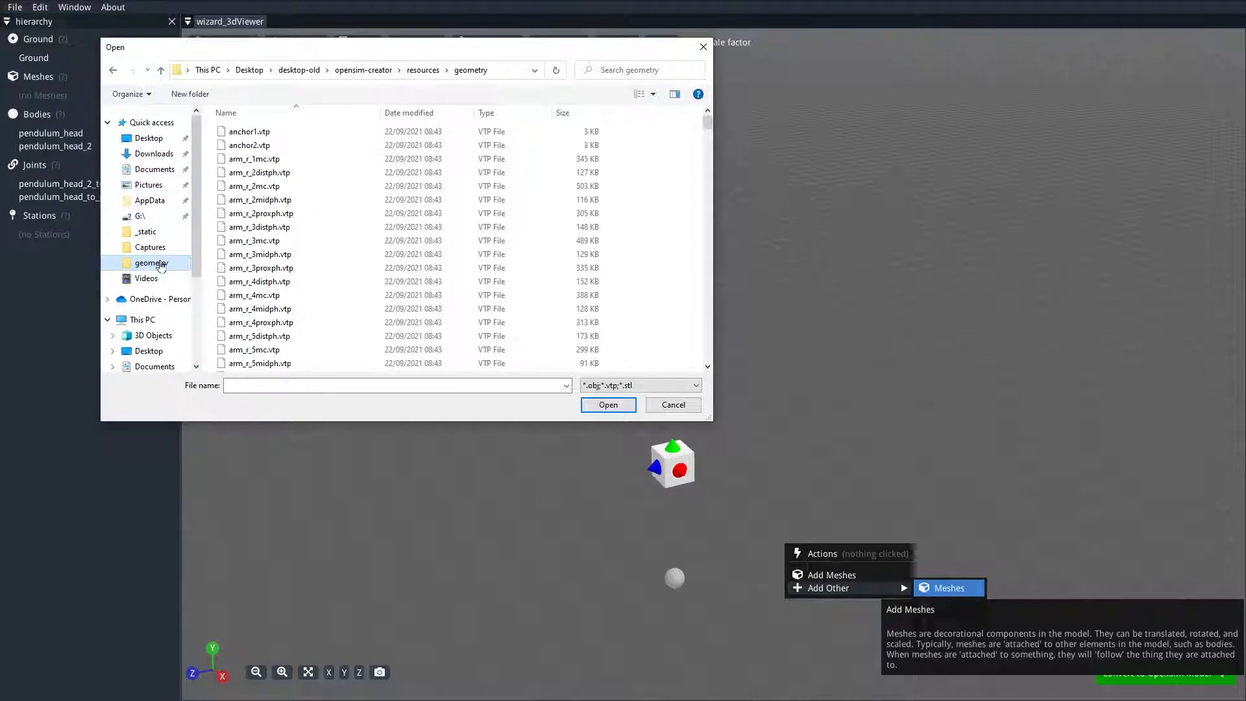
scroll(364, 247, down, 15)
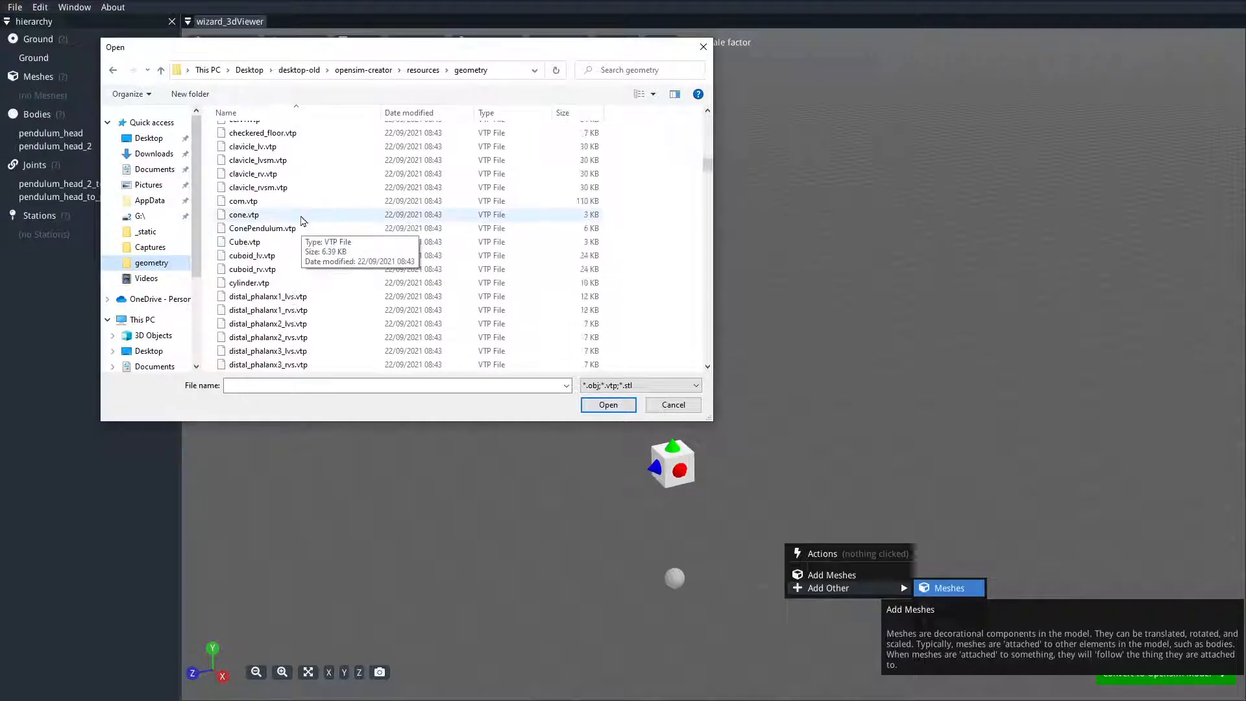
scroll(281, 243, up, 7)
scroll(281, 243, up, 3)
double_click(270, 238)
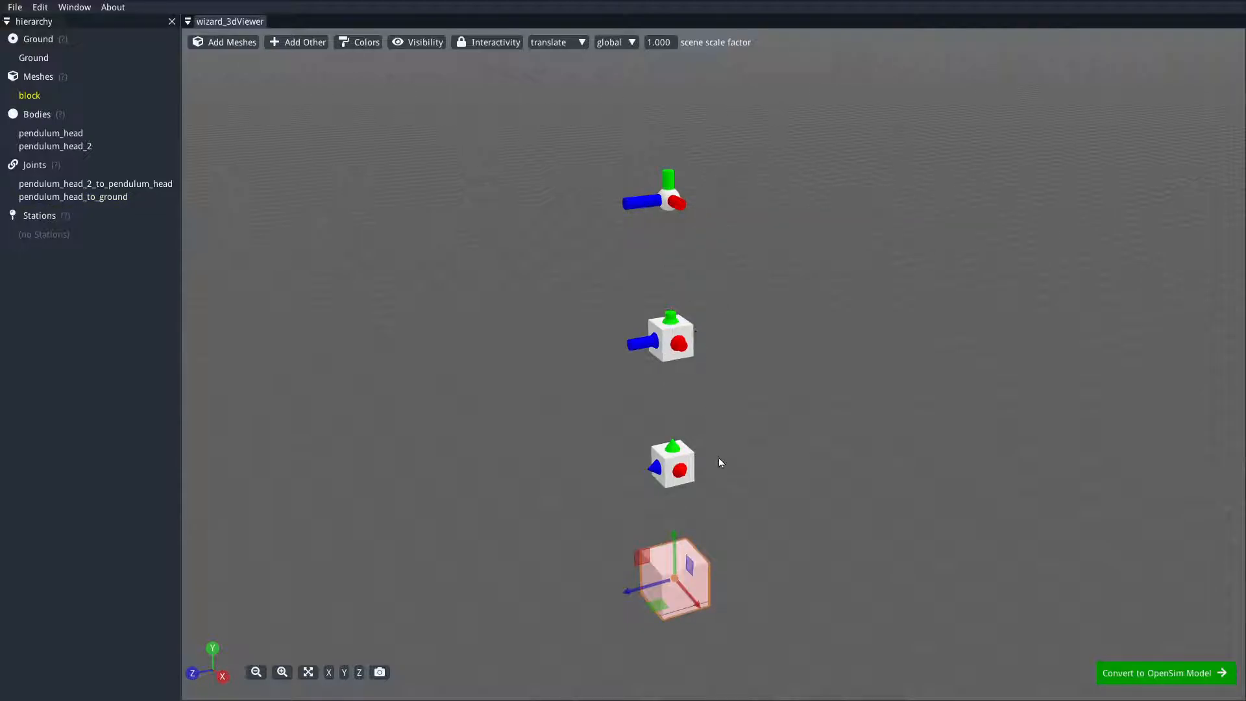
Translate the block mesh onto the pendulum_head_to_ground joint at the top of the pendulum.
right_click(651, 563)
click(533, 439)
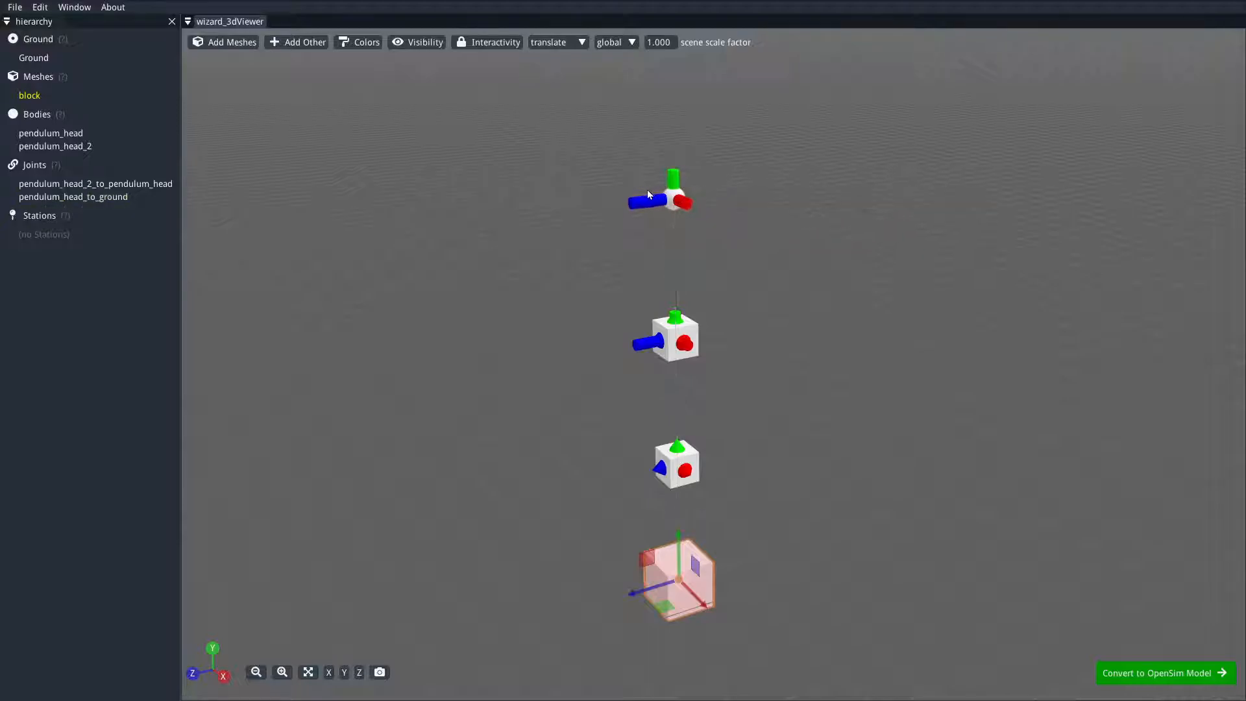
right_click(669, 557)
mouse_move(740, 624)
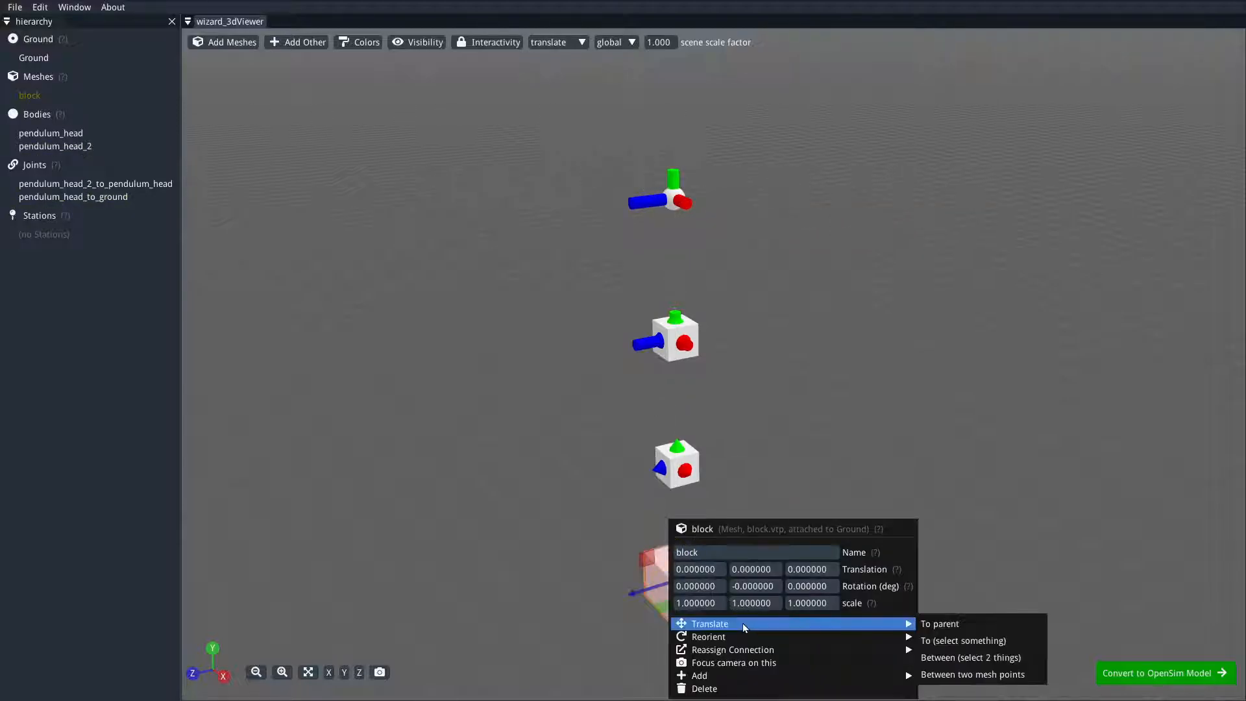
click(977, 640)
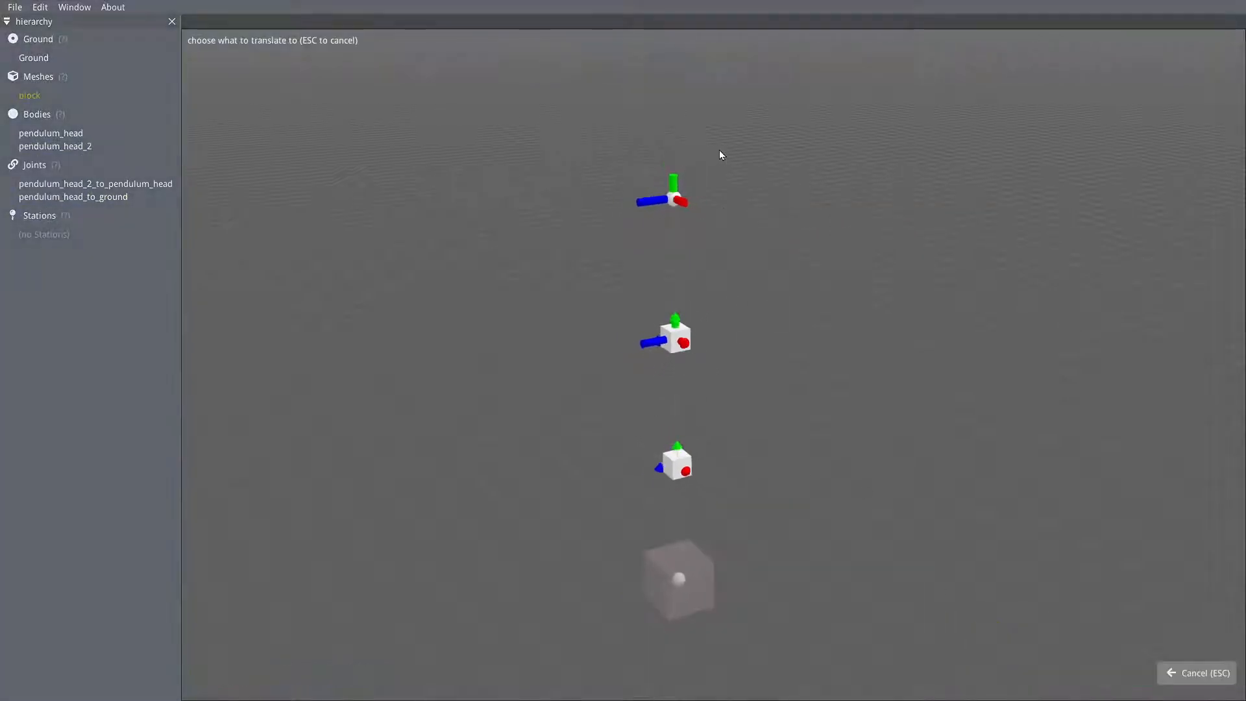
click(676, 199)
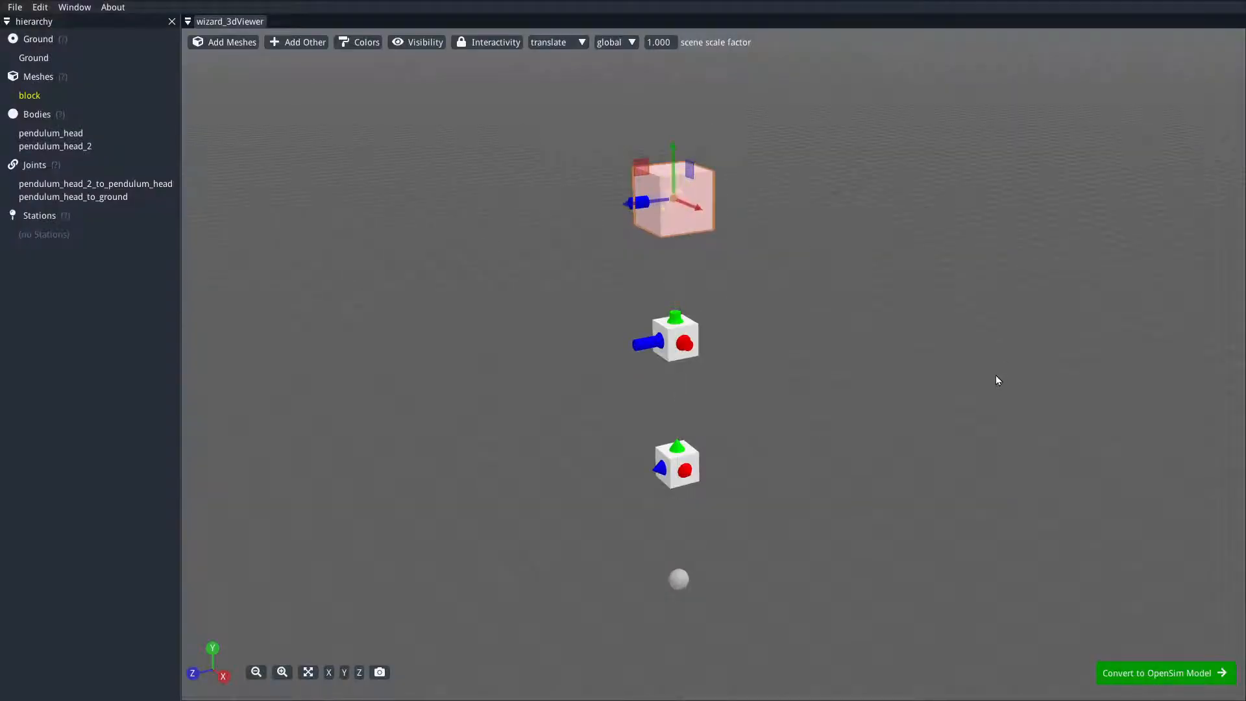
Set the block mesh's scale to 5 in X, 0.1 in Y and 5 in Z to form a thin ceiling plate.
click(992, 376)
drag(826, 417, 817, 357)
drag(763, 188, 771, 241)
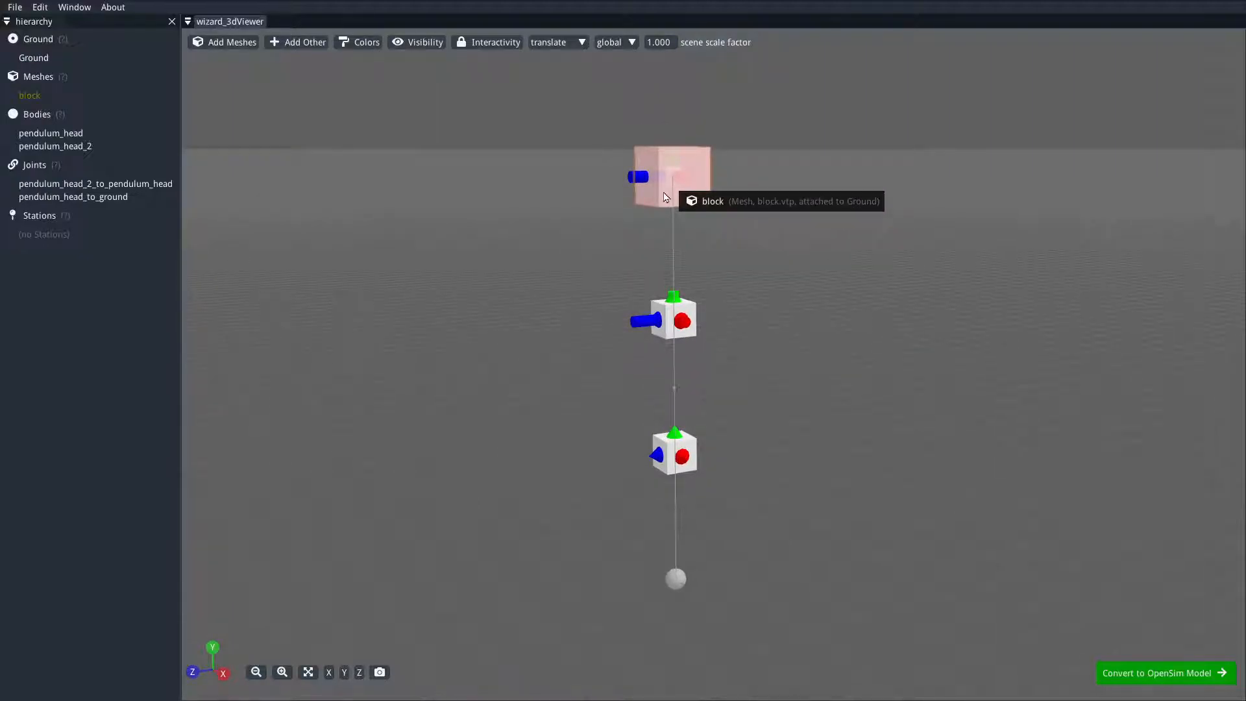
click(669, 198)
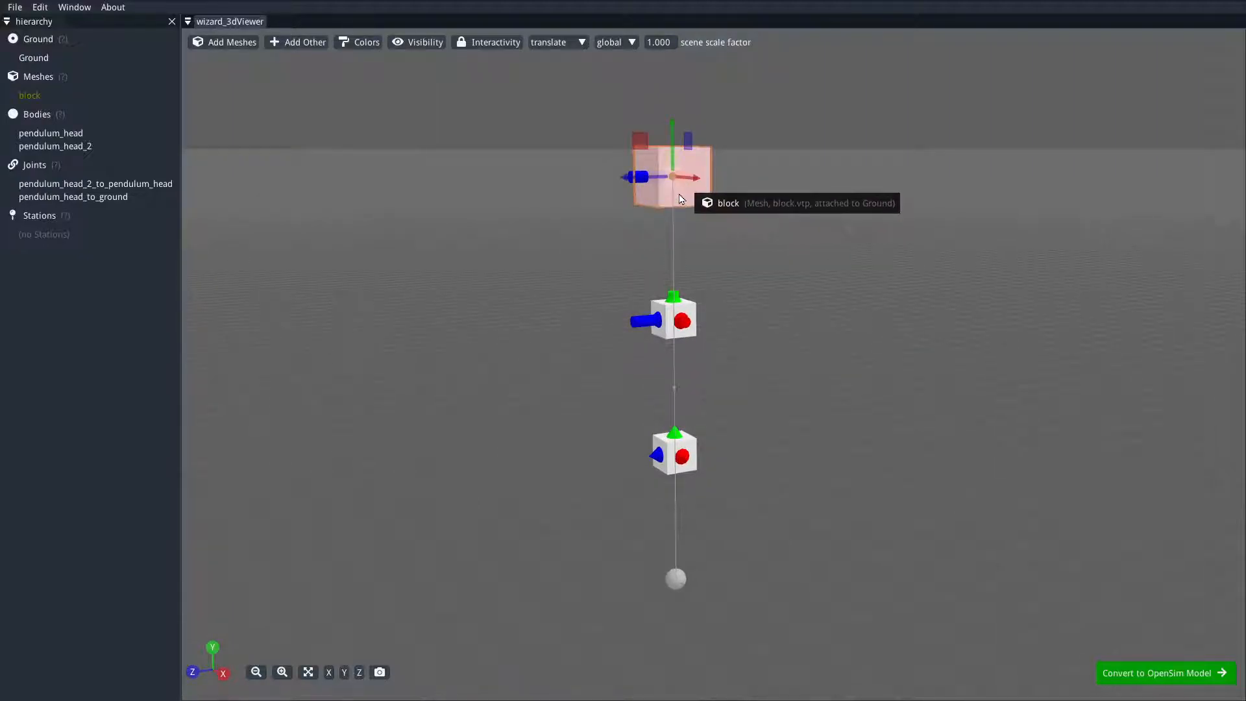
right_click(681, 197)
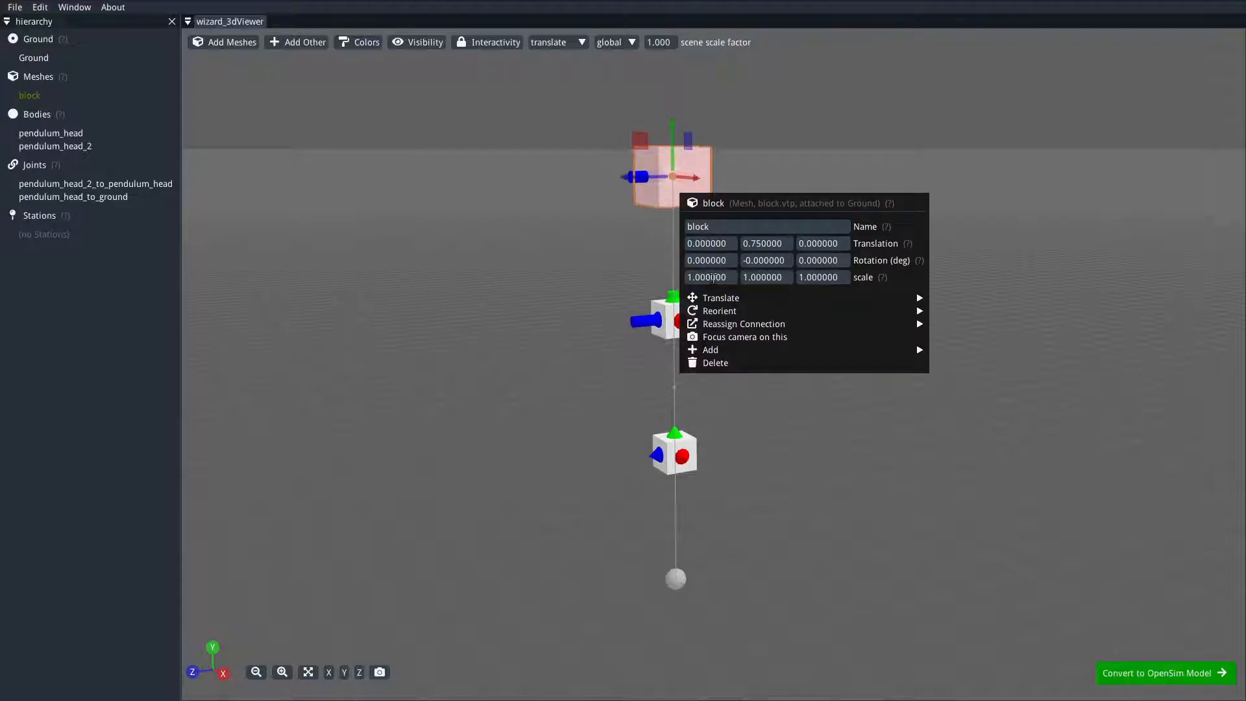
double_click(712, 277)
text(5)
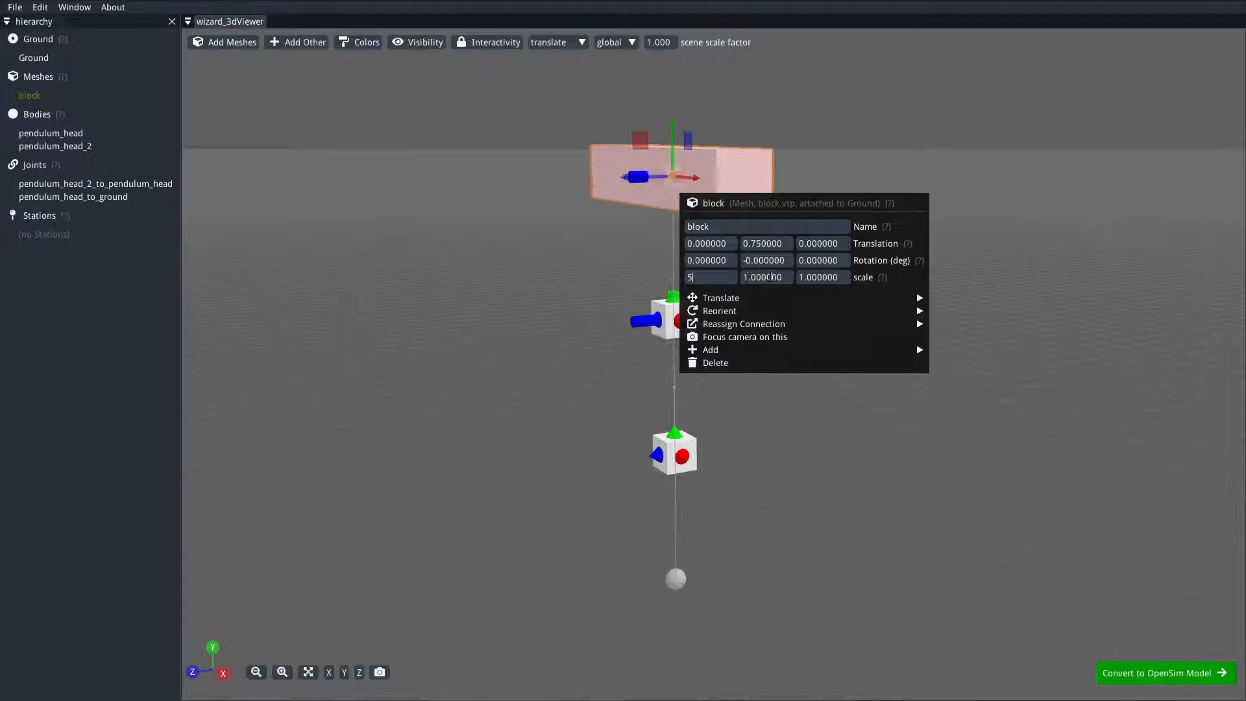
double_click(771, 277)
text(0.1)
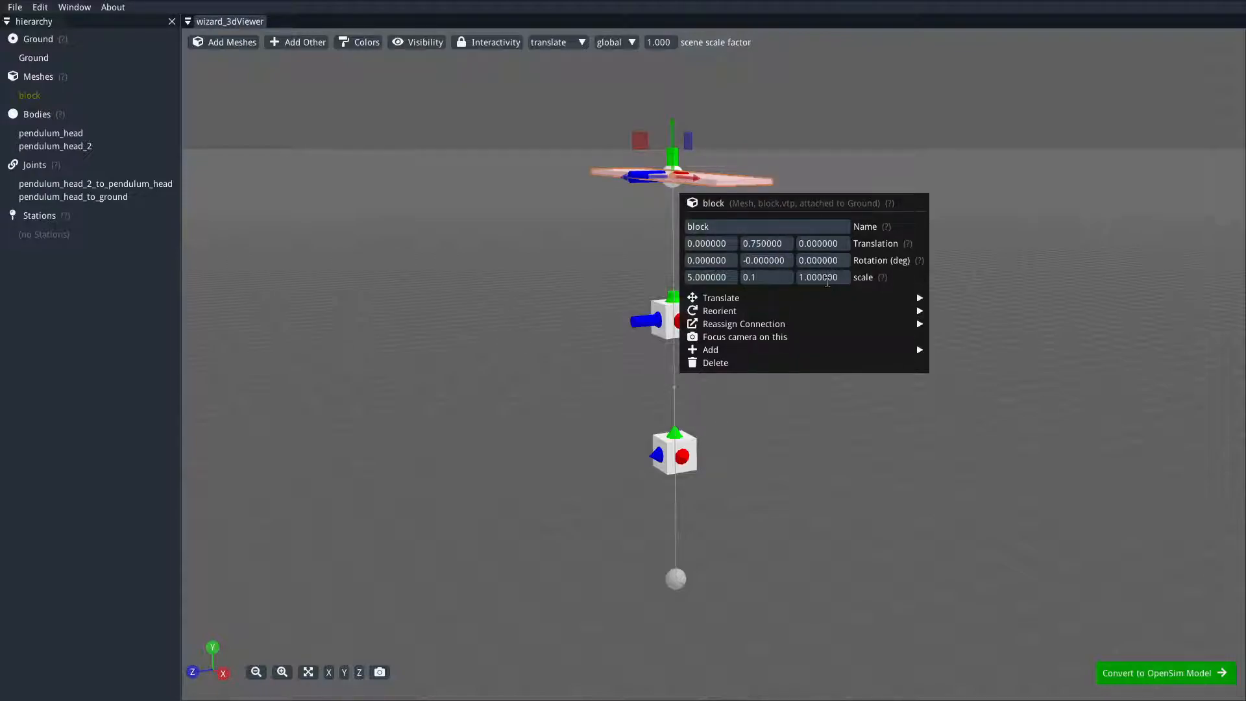
double_click(824, 277)
text(5)
drag(495, 290, 543, 331)
drag(779, 249, 776, 242)
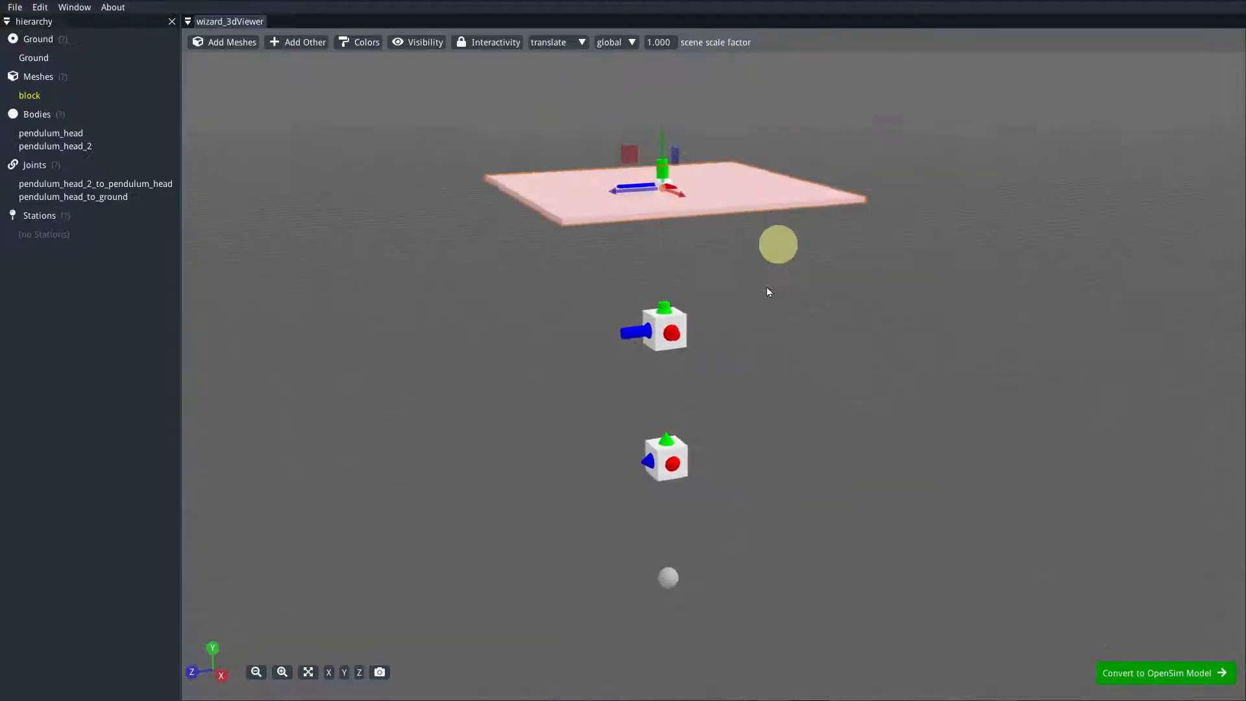
drag(856, 280, 737, 167)
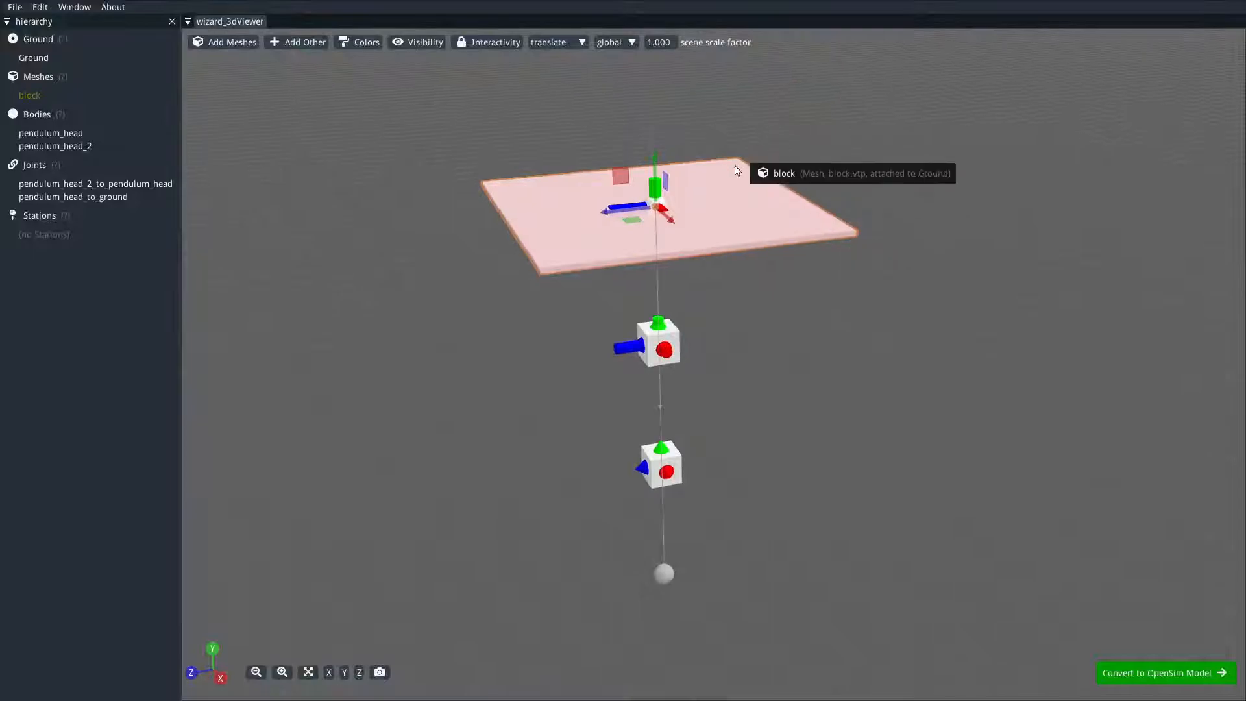
Switch the manipulation mode to scale and freely stretch the block mesh along its axes, making it thicker and much larger.
click(615, 41)
click(553, 41)
click(554, 43)
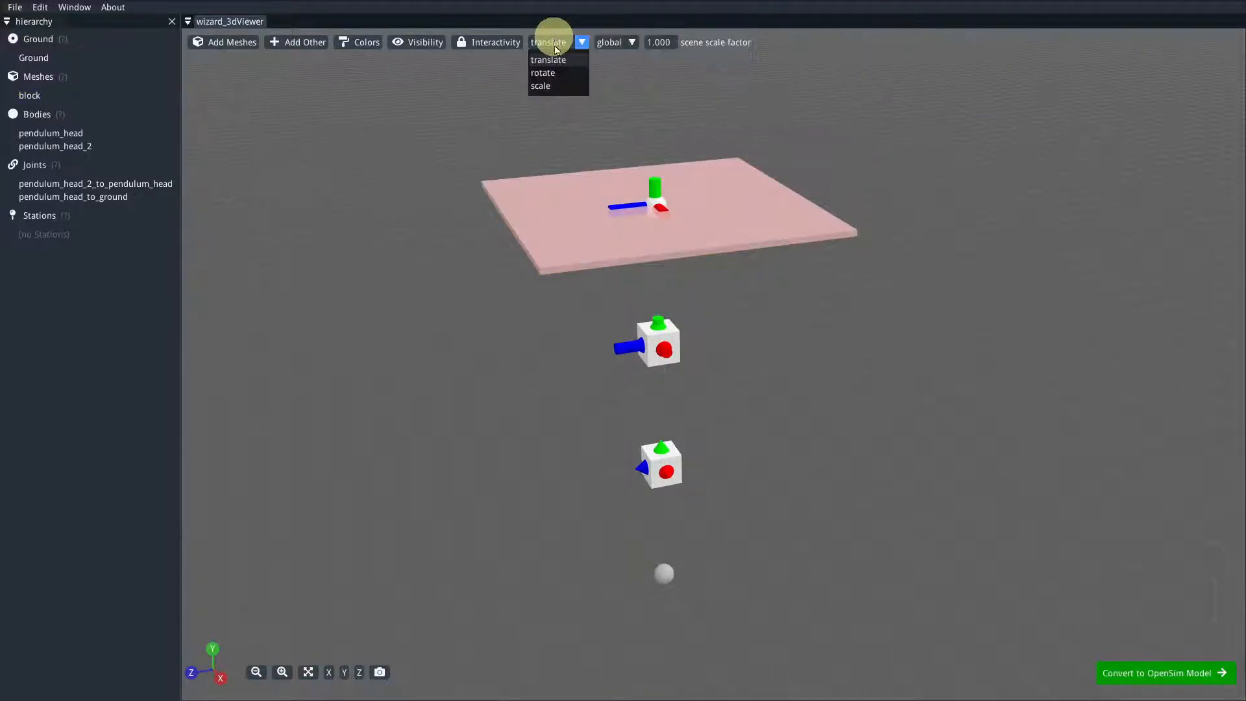
click(544, 85)
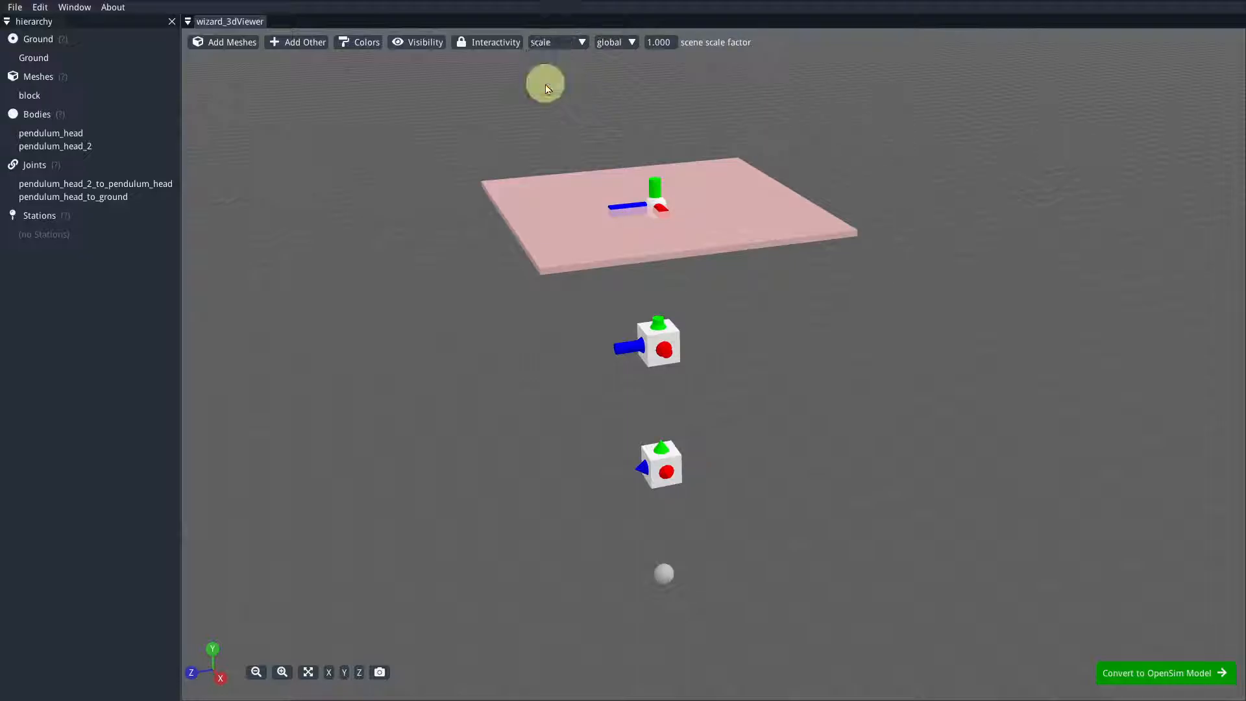
click(713, 188)
mouse_move(655, 159)
mouse_down()
mouse_move(652, 96)
mouse_move(650, 264)
mouse_move(658, 11)
mouse_move(668, 171)
mouse_up()
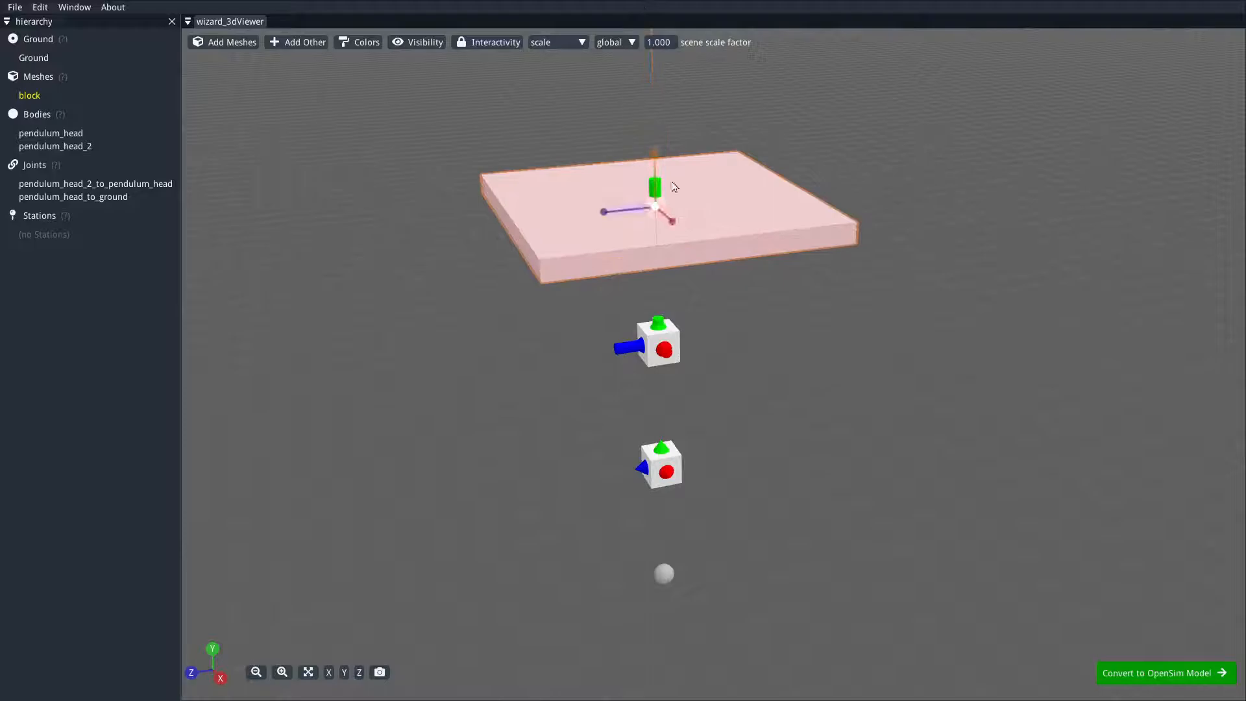
drag(673, 221, 701, 425)
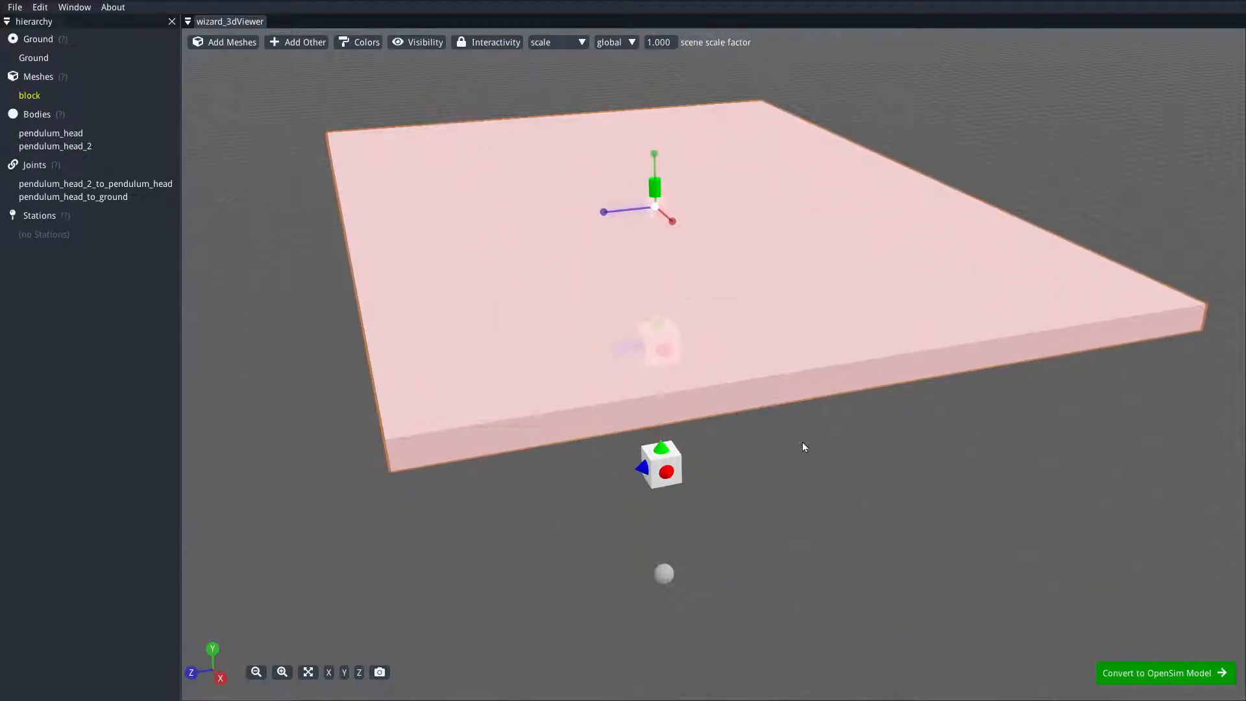
Undo the freehand scaling edits to the block mesh, back to the thin plate.
click(40, 6)
click(55, 24)
click(40, 7)
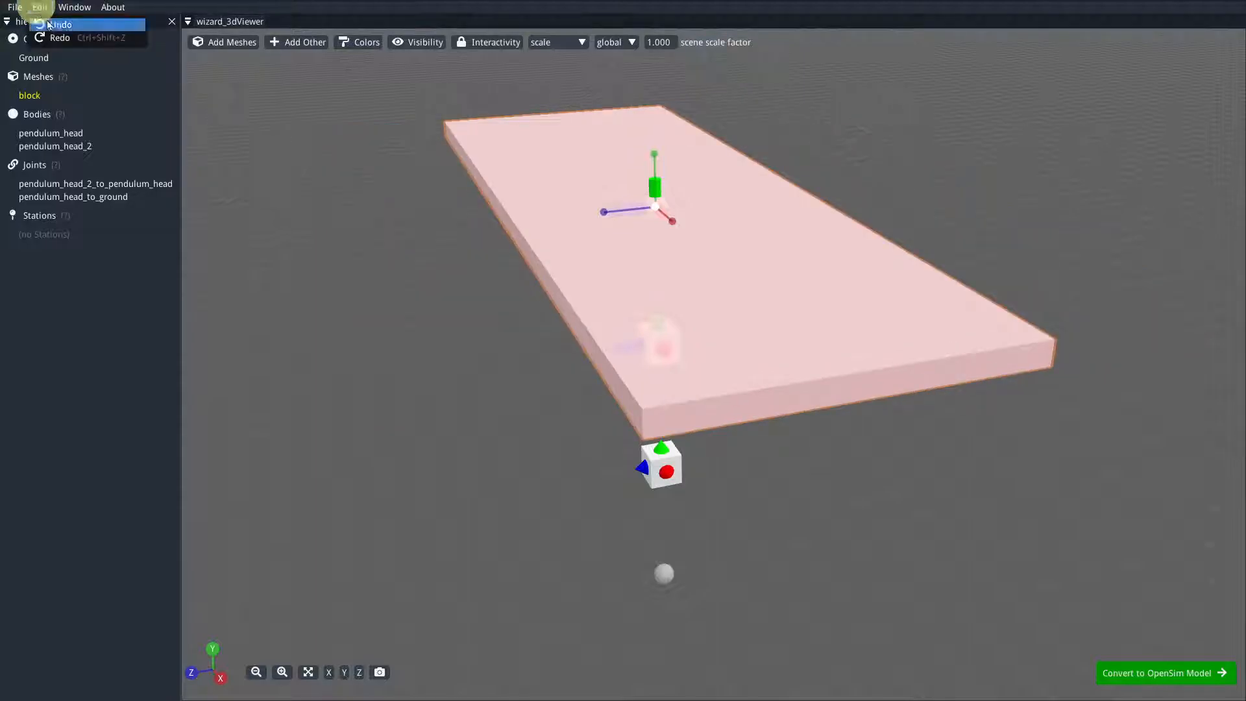
click(52, 24)
click(40, 6)
click(51, 24)
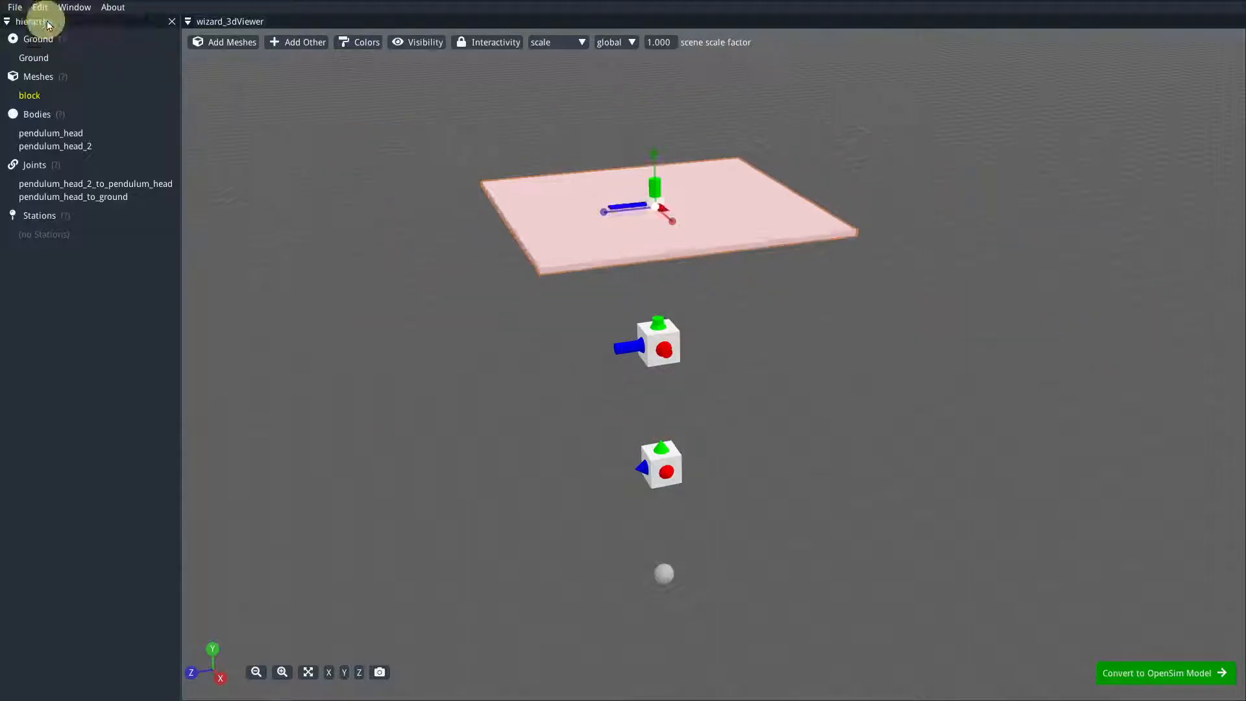
Reassign the ceiling plate block mesh's parent connection from ground to the pendulum_head body.
drag(481, 347, 483, 320)
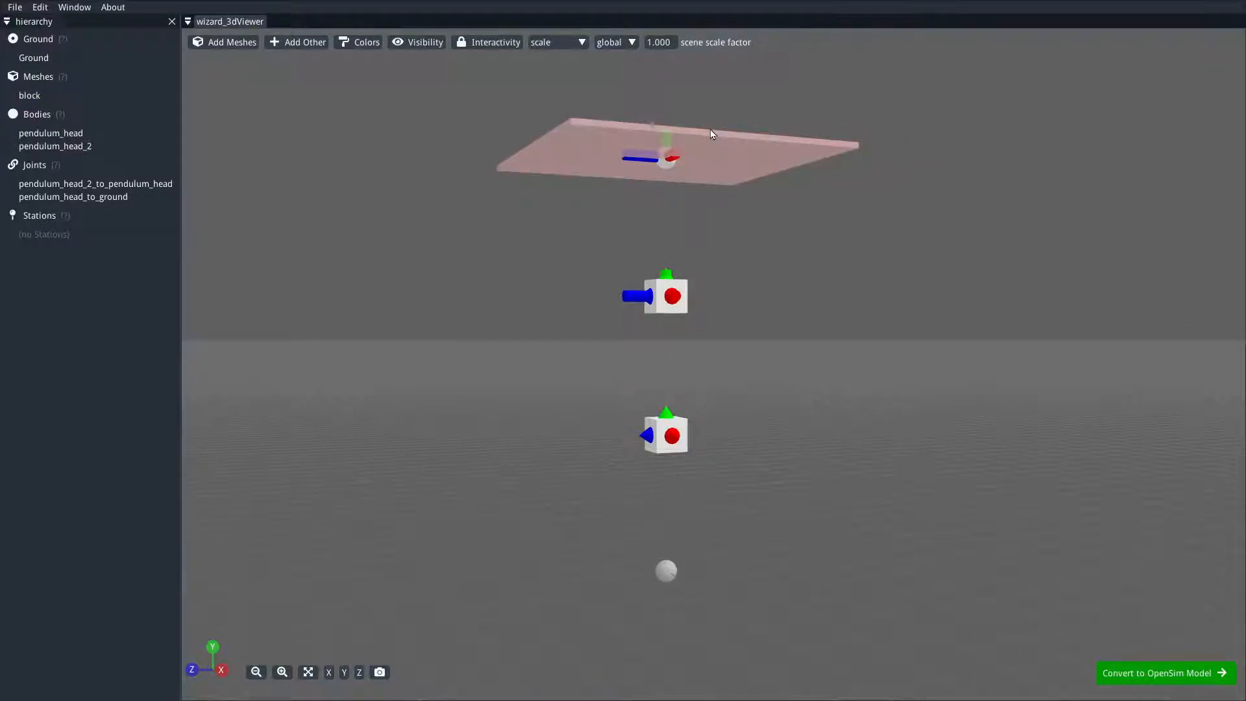
drag(868, 264, 857, 246)
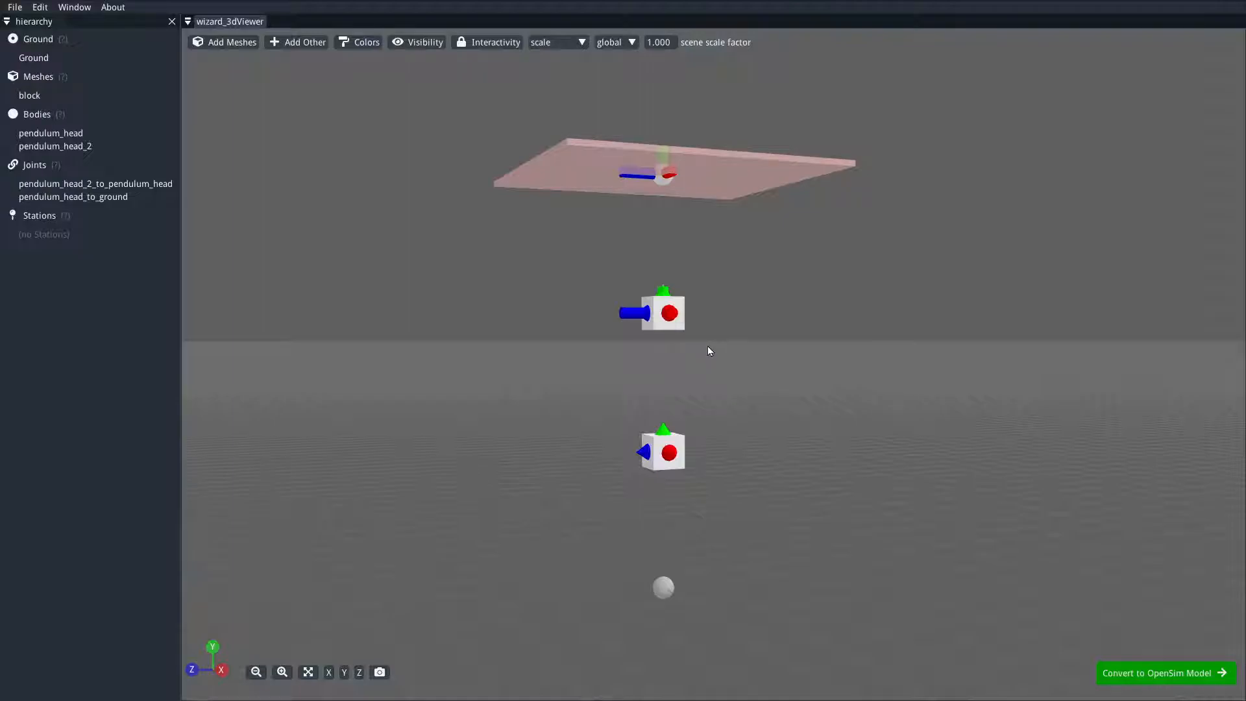
right_drag(783, 319, 756, 349)
drag(739, 279, 705, 280)
drag(761, 433, 703, 186)
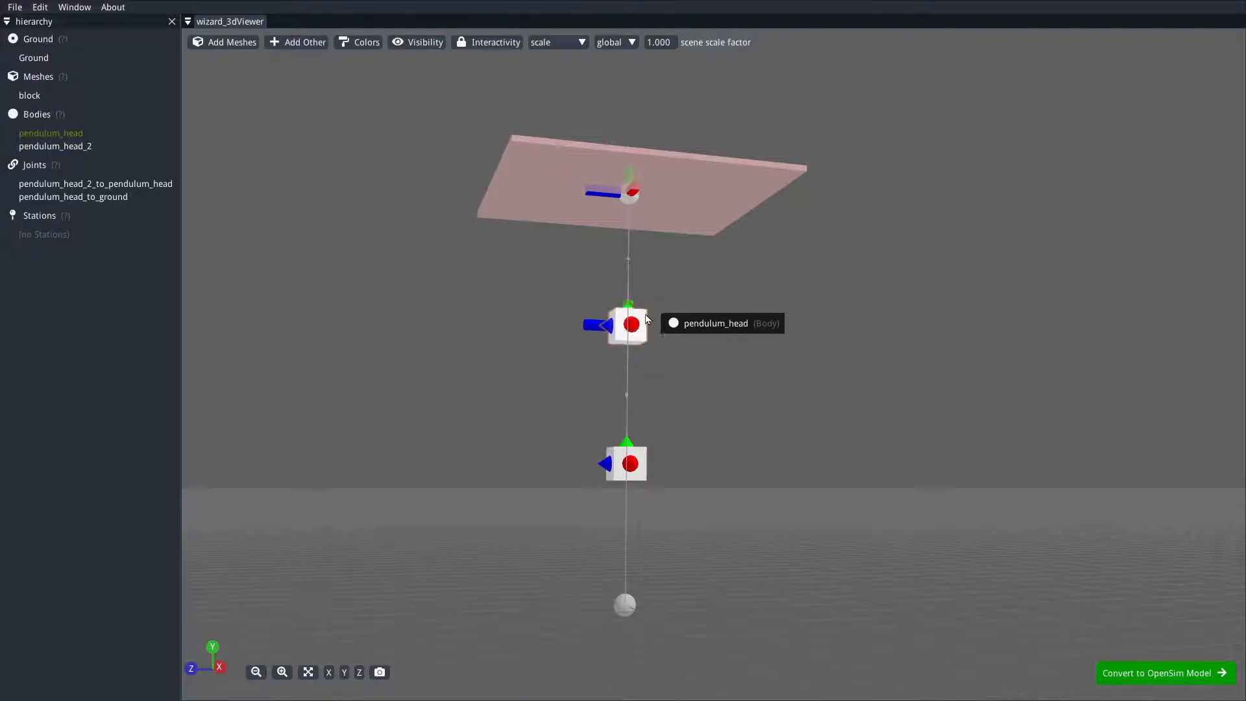
right_click(703, 193)
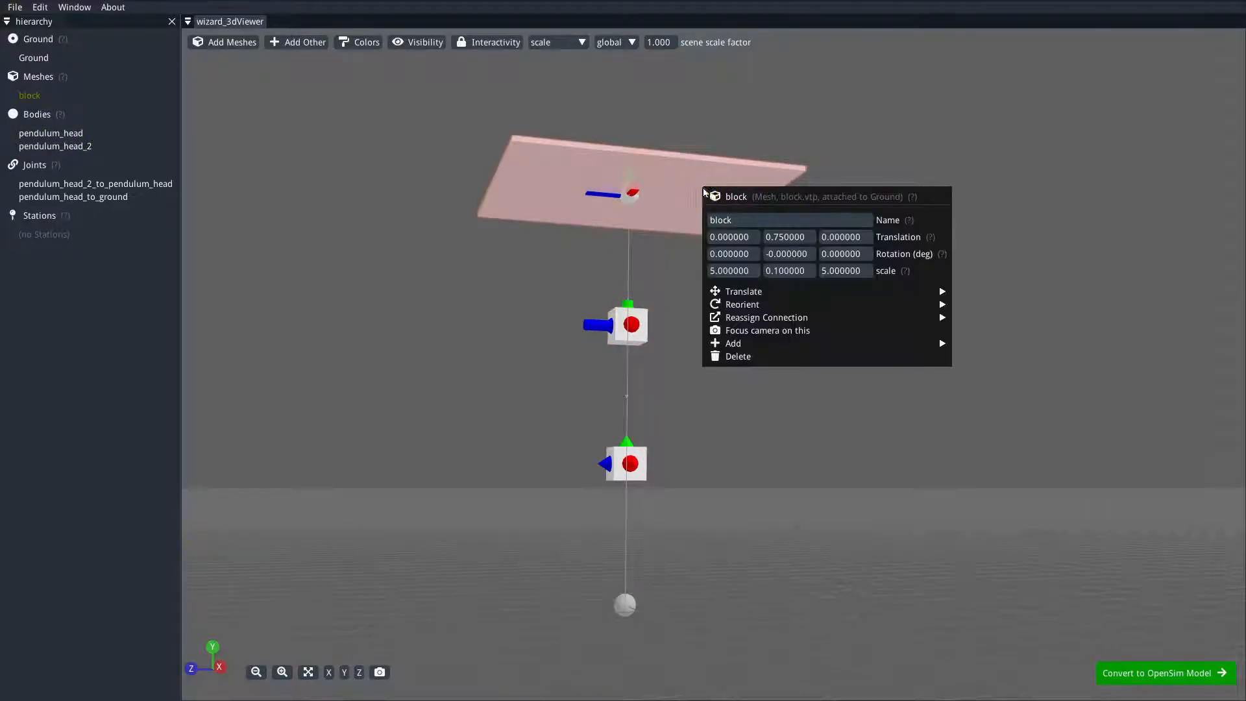
mouse_move(791, 320)
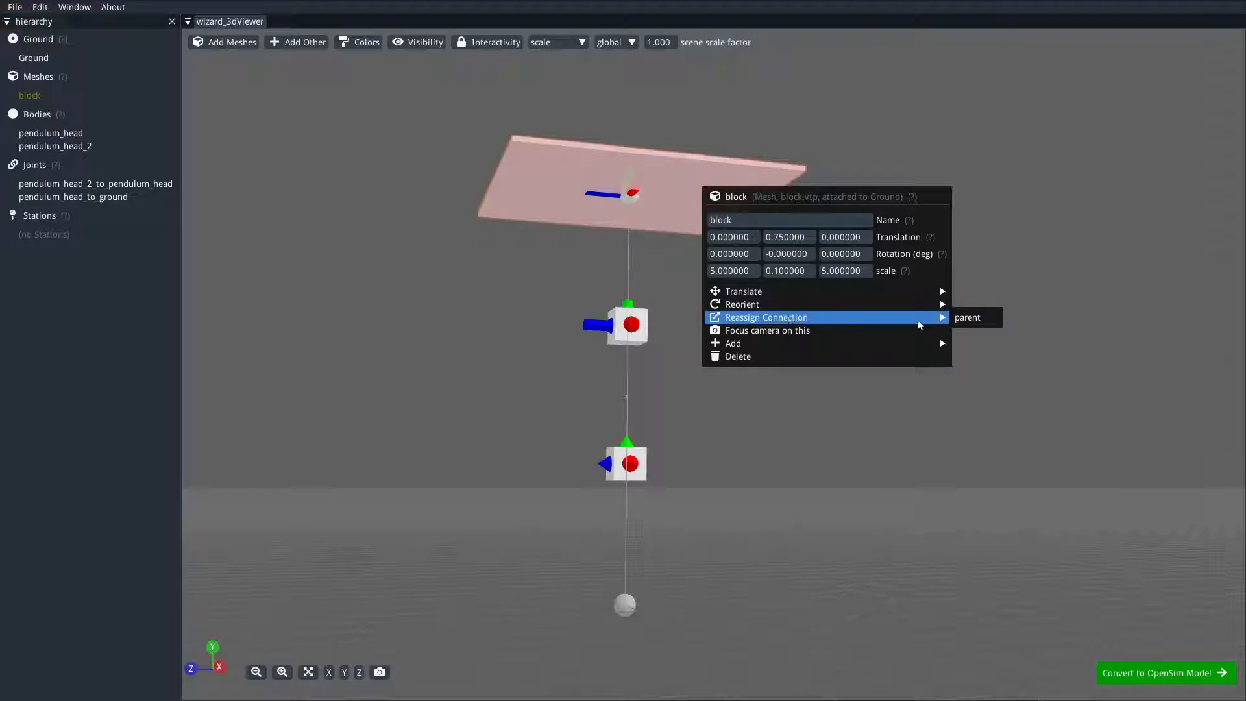
click(977, 319)
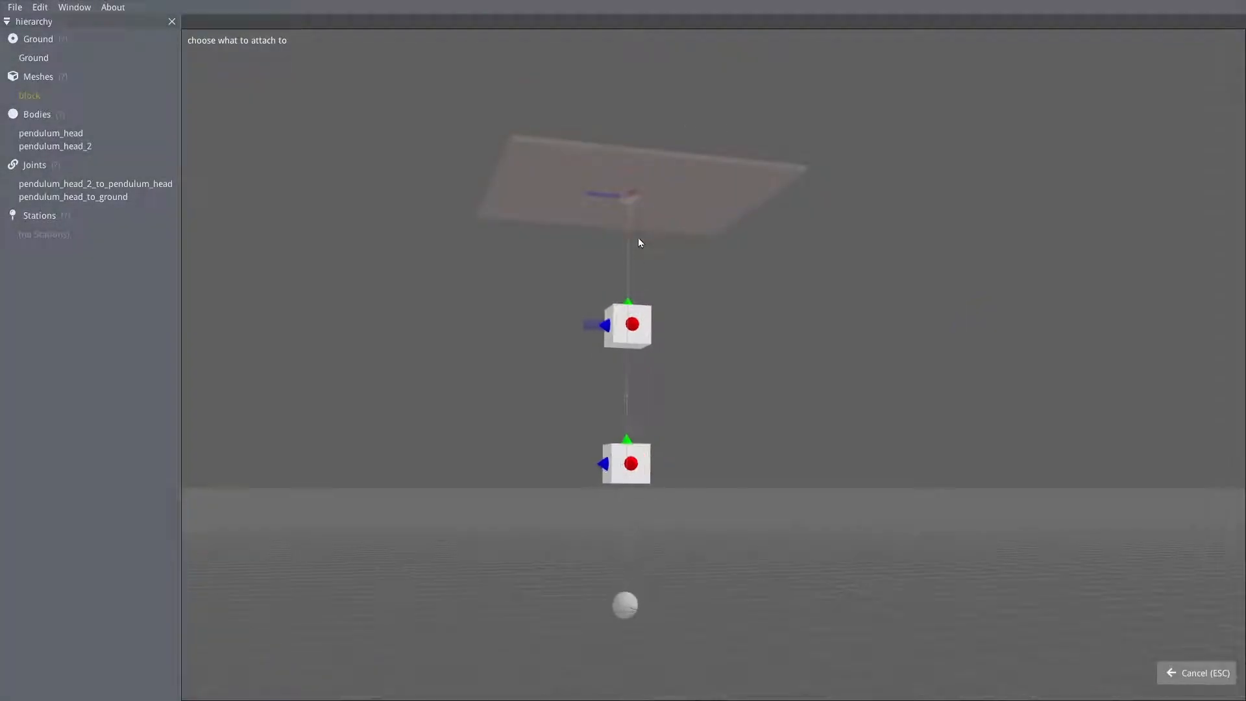
click(634, 332)
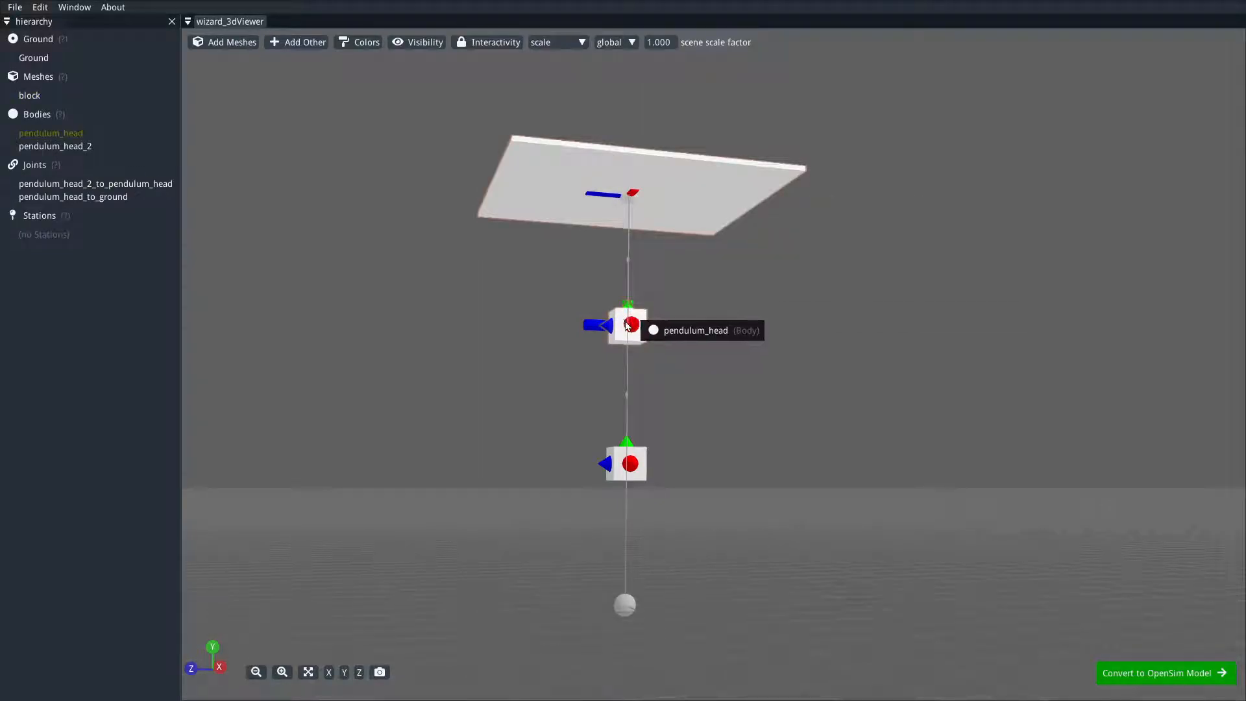
Convert the scene to an OpenSim model, offset the pendulum joint coordinates and run a simulation with the plate attached to pendulum_head.
click(1143, 671)
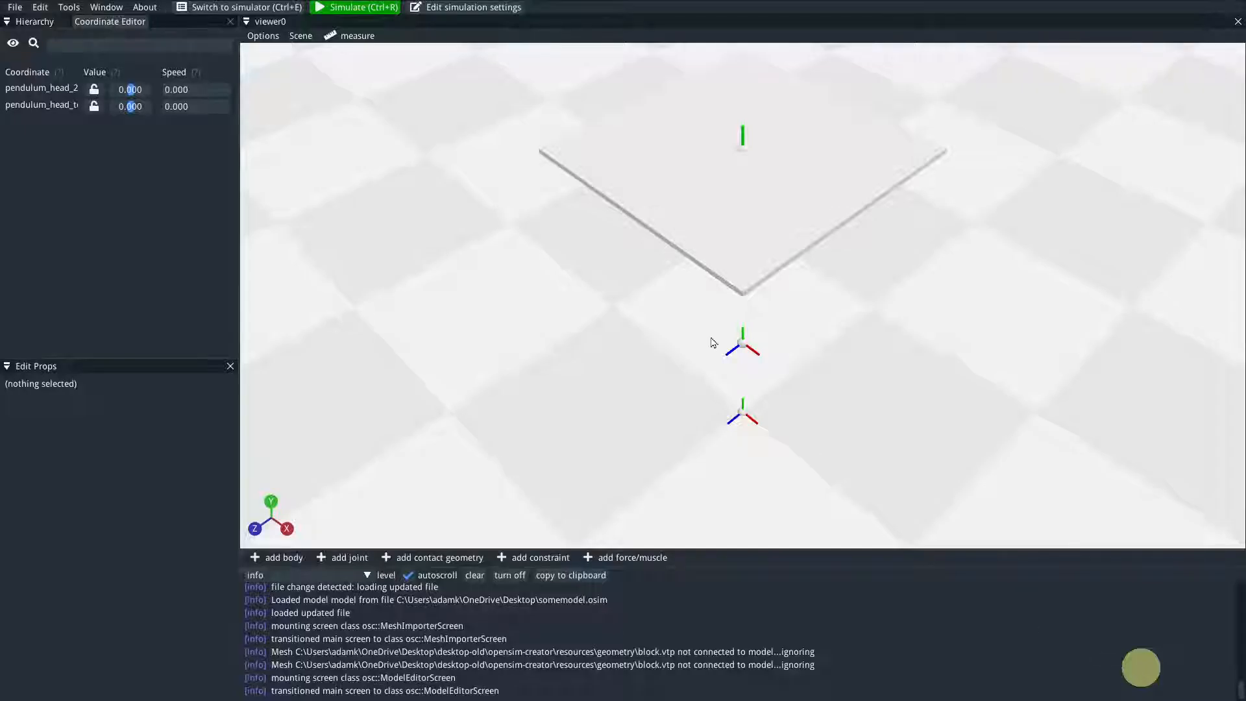
drag(130, 89, 131, 116)
click(347, 7)
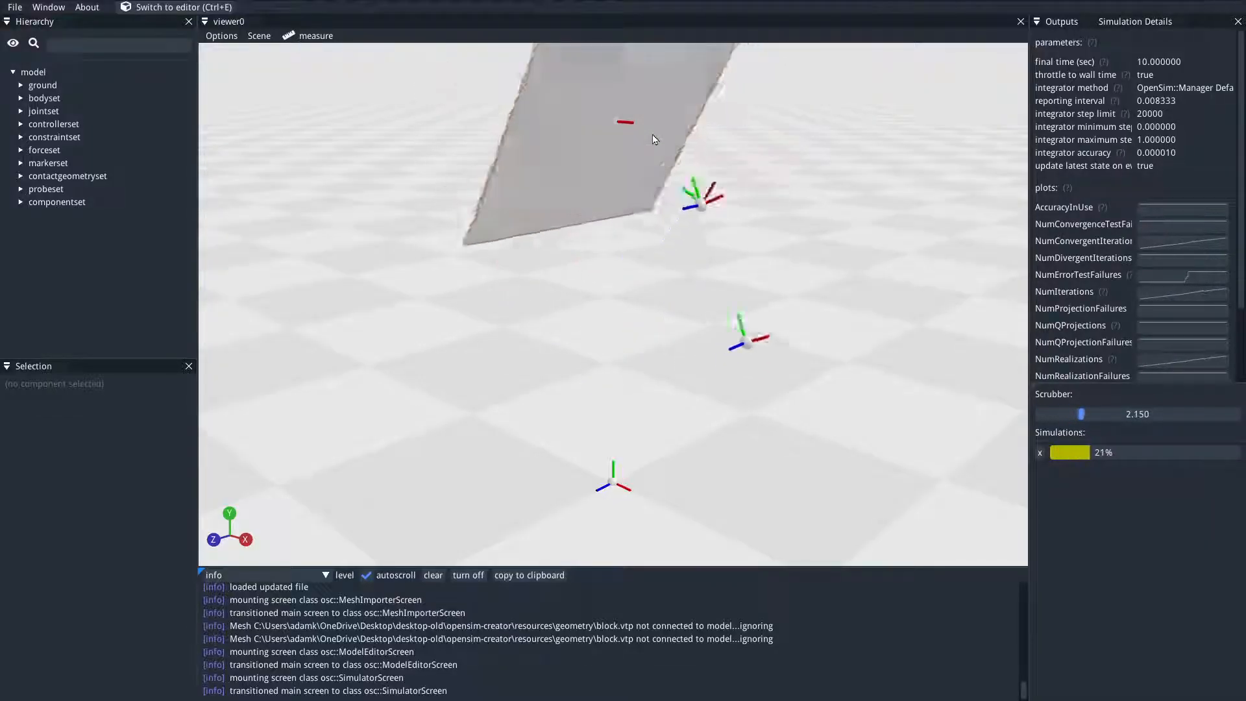
Return to the mesh importer and undo the plate's reassignment to pendulum_head.
click(10, 12)
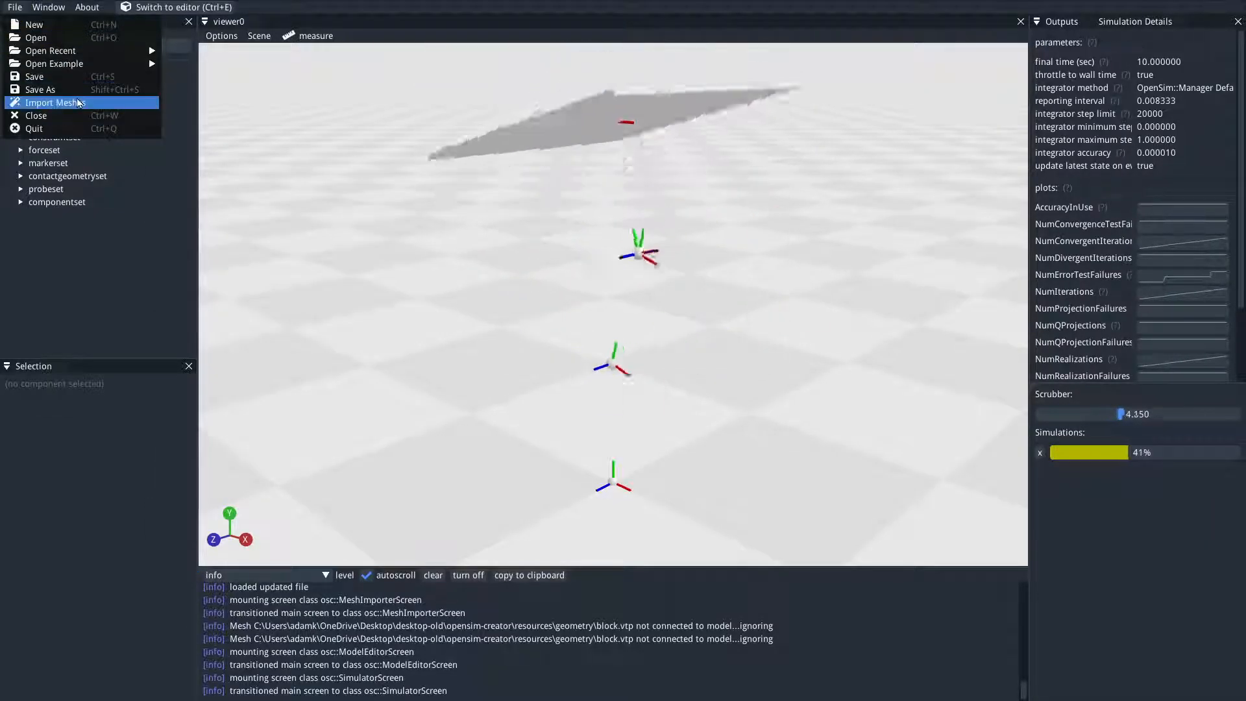
click(73, 98)
click(38, 8)
click(50, 22)
click(761, 352)
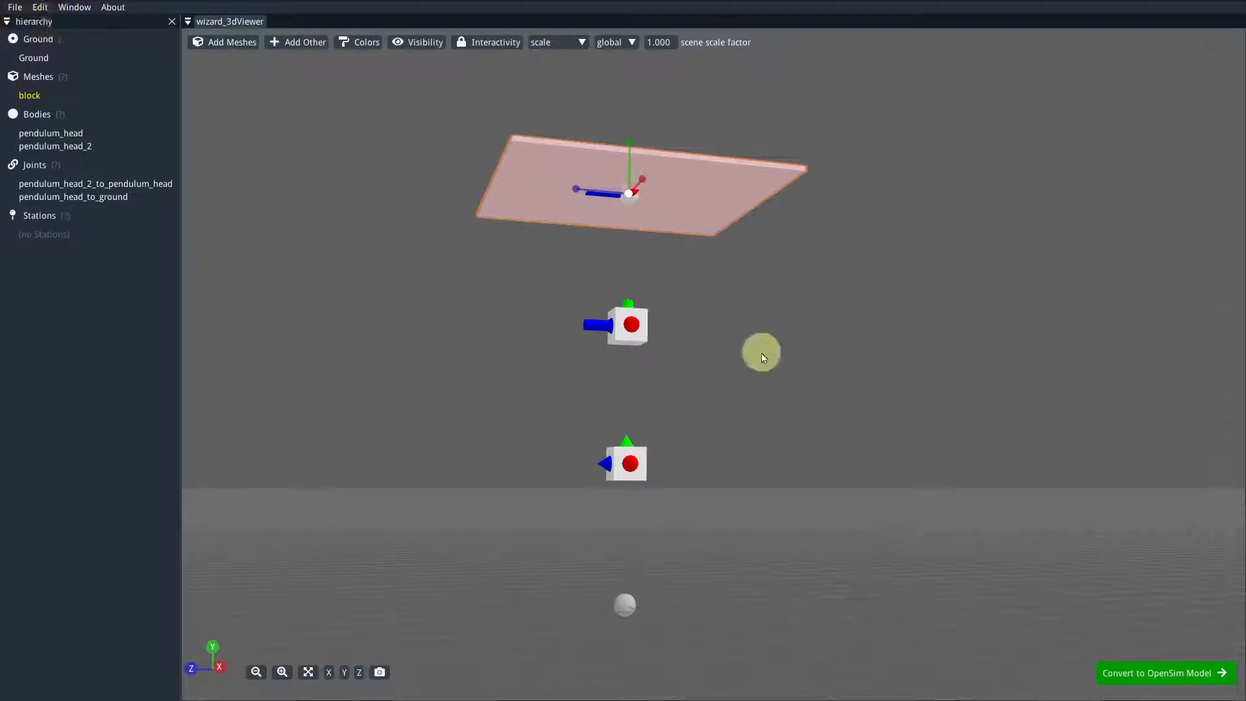
Add the block.vtp mesh to the pendulum_head body.
right_click(642, 316)
mouse_move(850, 455)
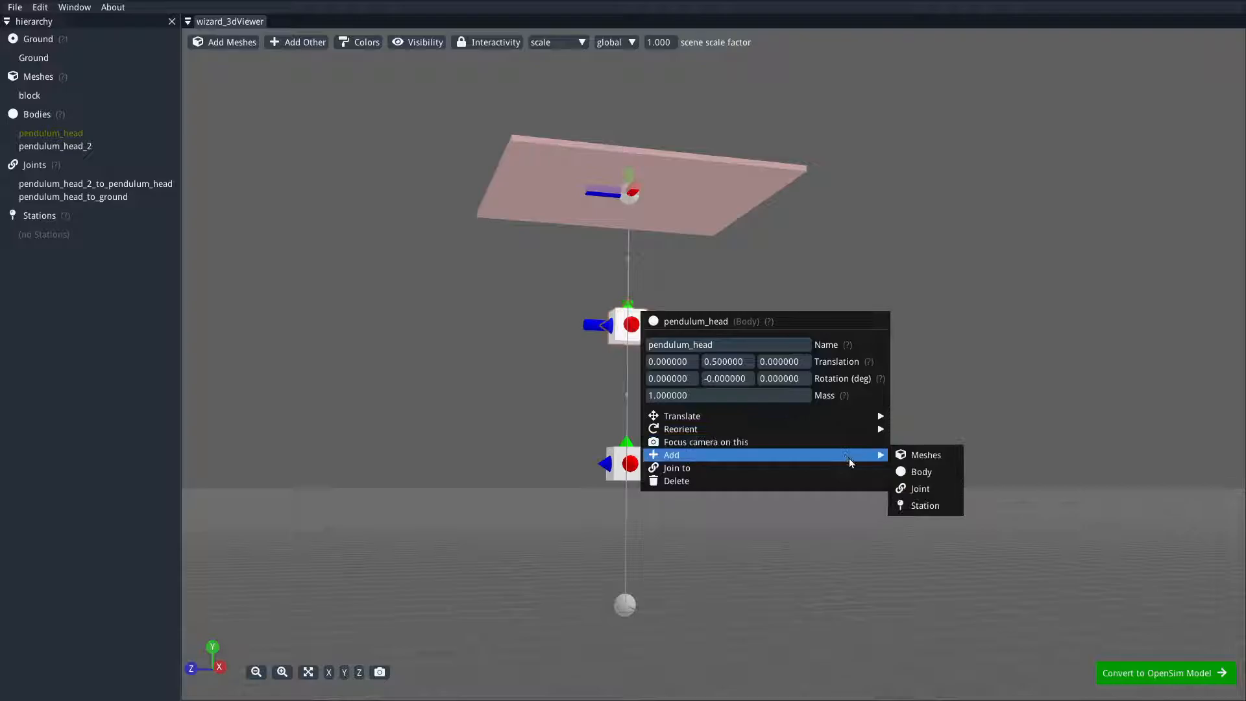
click(913, 456)
scroll(312, 234, down, 5)
double_click(272, 242)
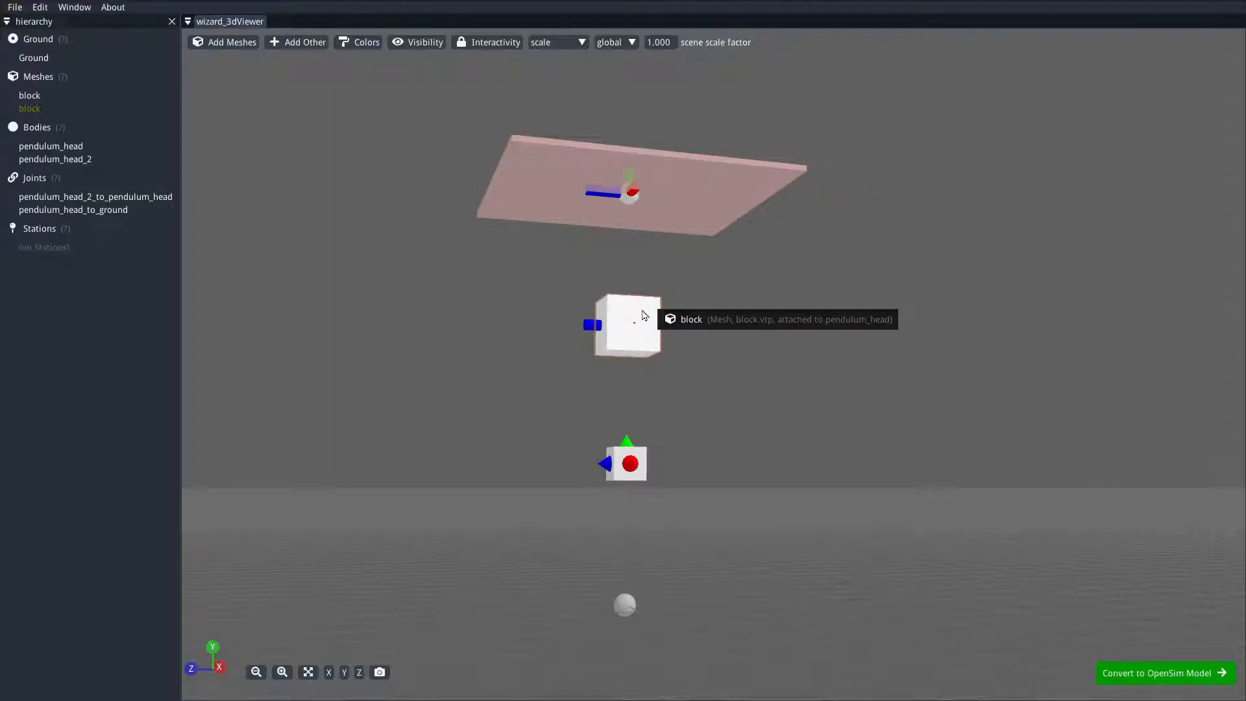
Attach another block.vtp mesh to the pendulum_head_2 body.
right_click(640, 452)
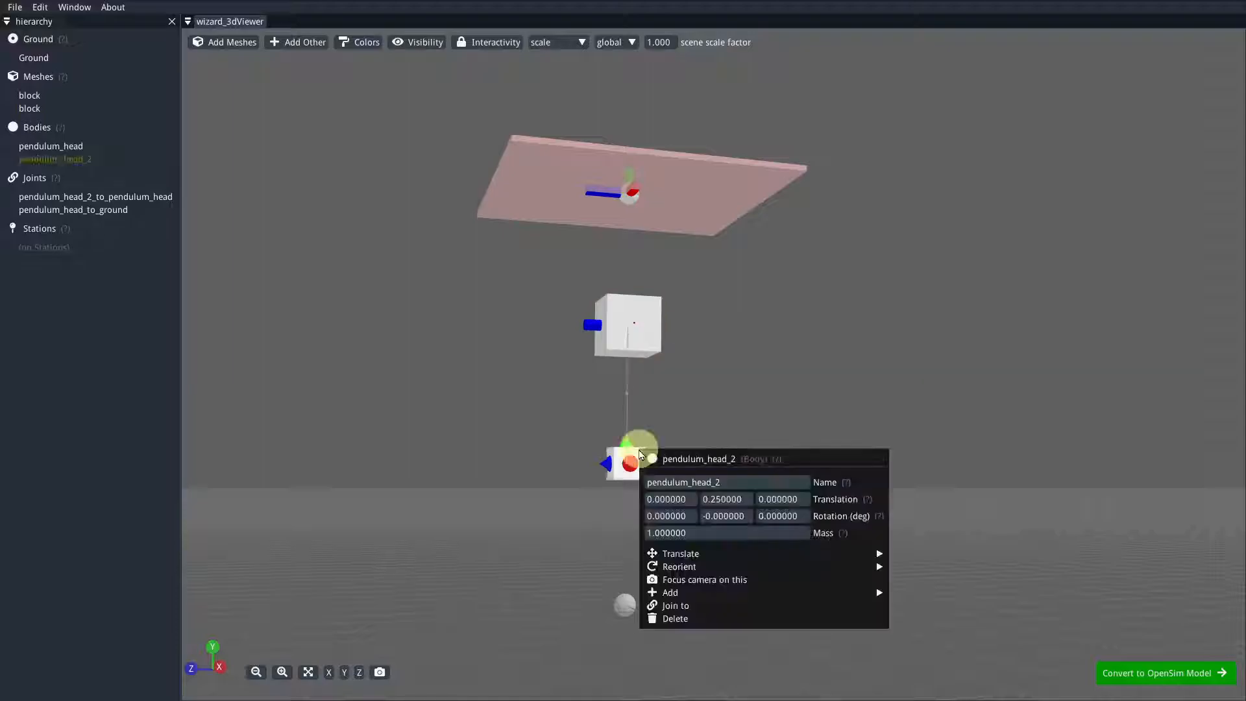
mouse_move(799, 593)
click(915, 593)
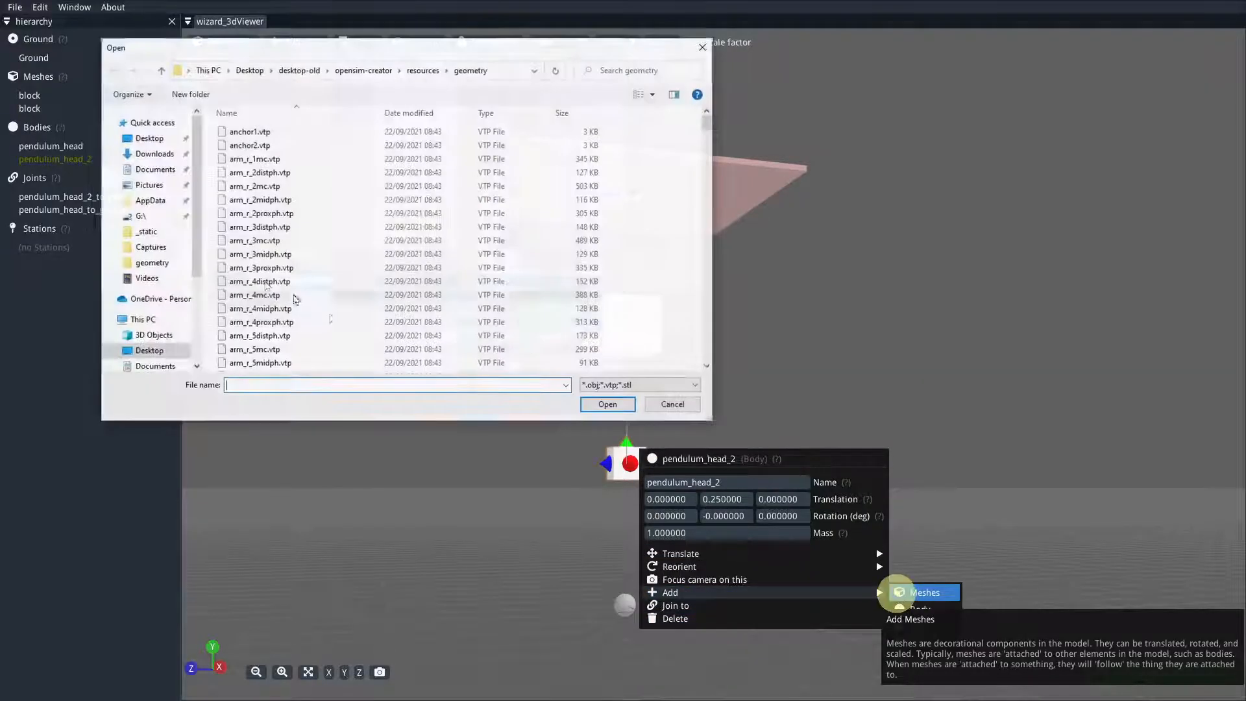
scroll(306, 288, down, 6)
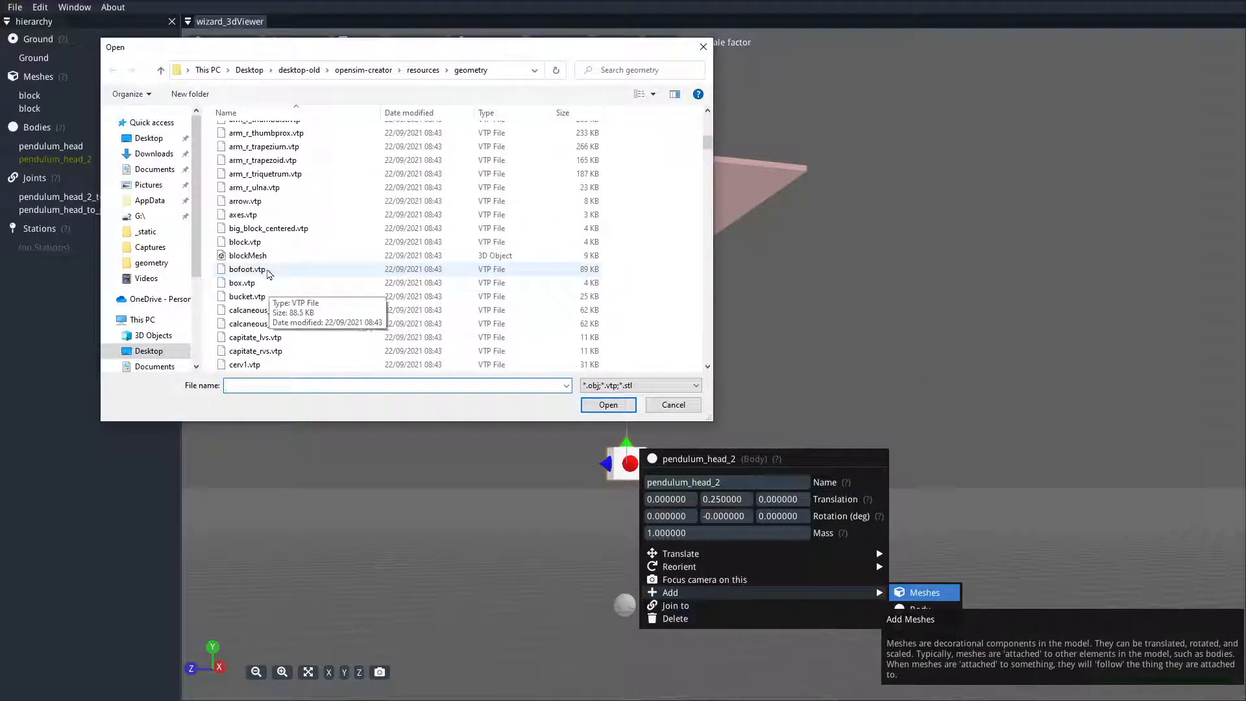
double_click(276, 243)
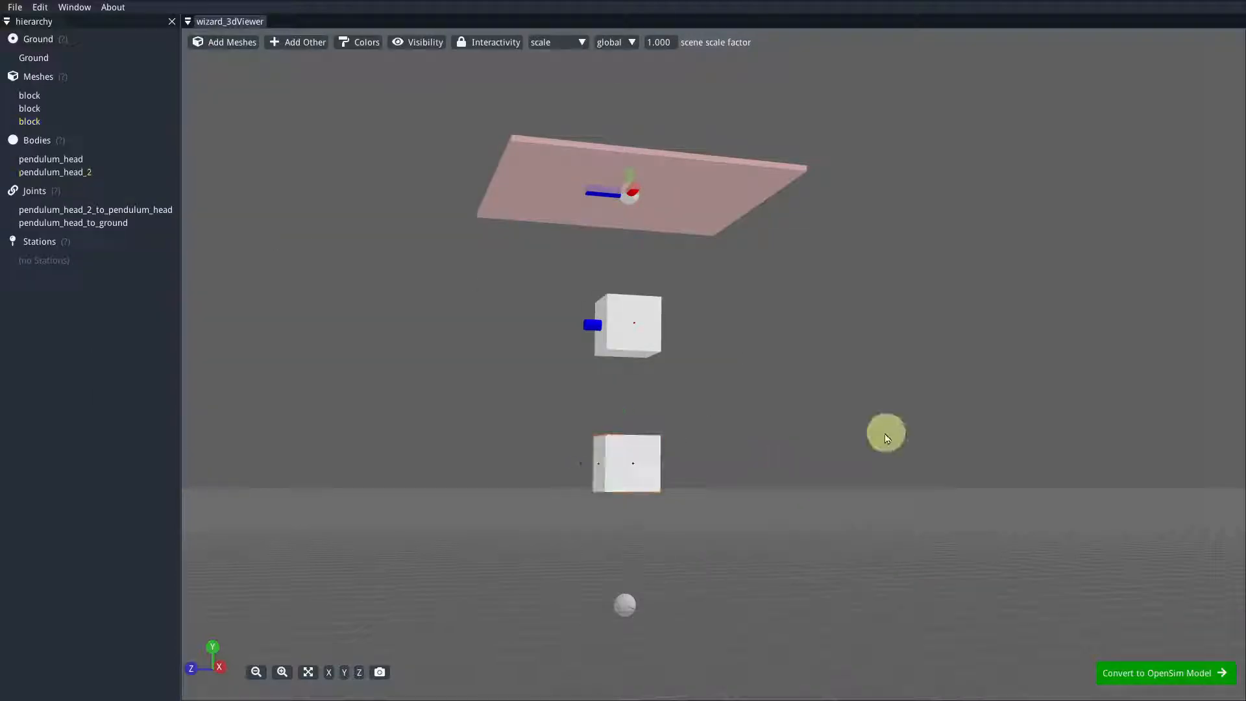
Convert to an OpenSim model, set the pendulum_head_2 coordinate to about -124 and the pendulum_head_to_ground coordinate to about 11, and simulate.
drag(758, 423, 796, 428)
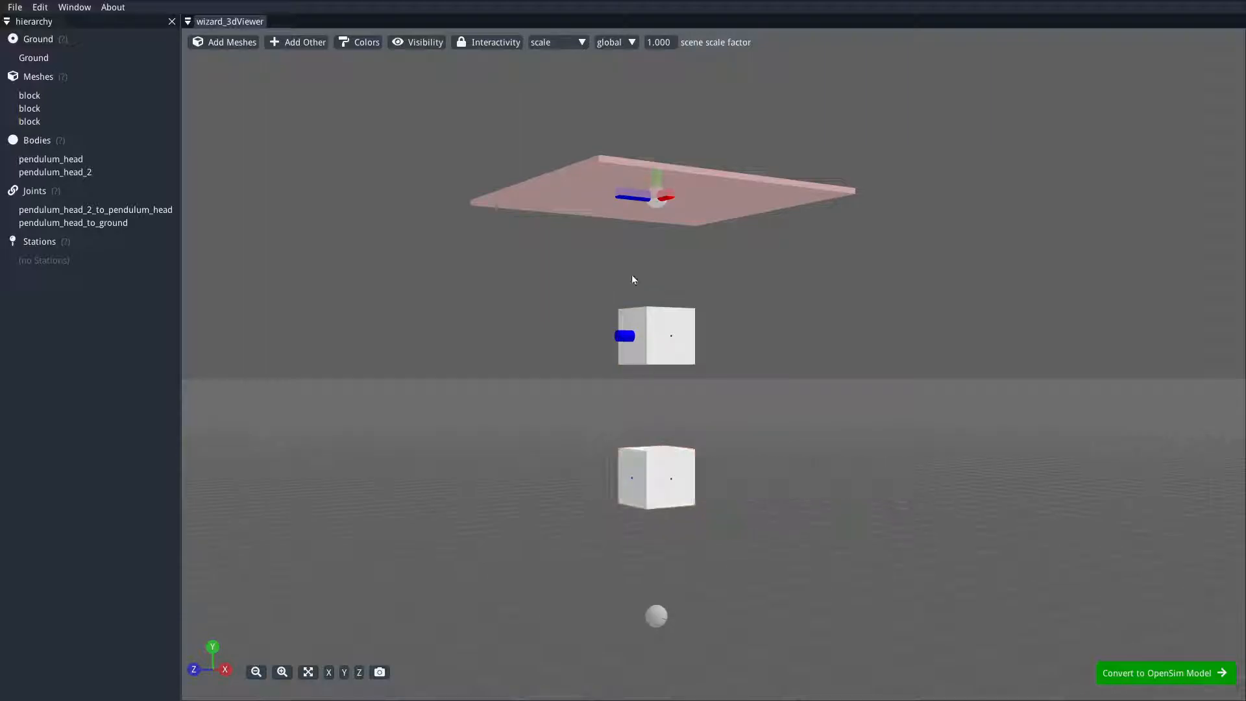
click(1176, 673)
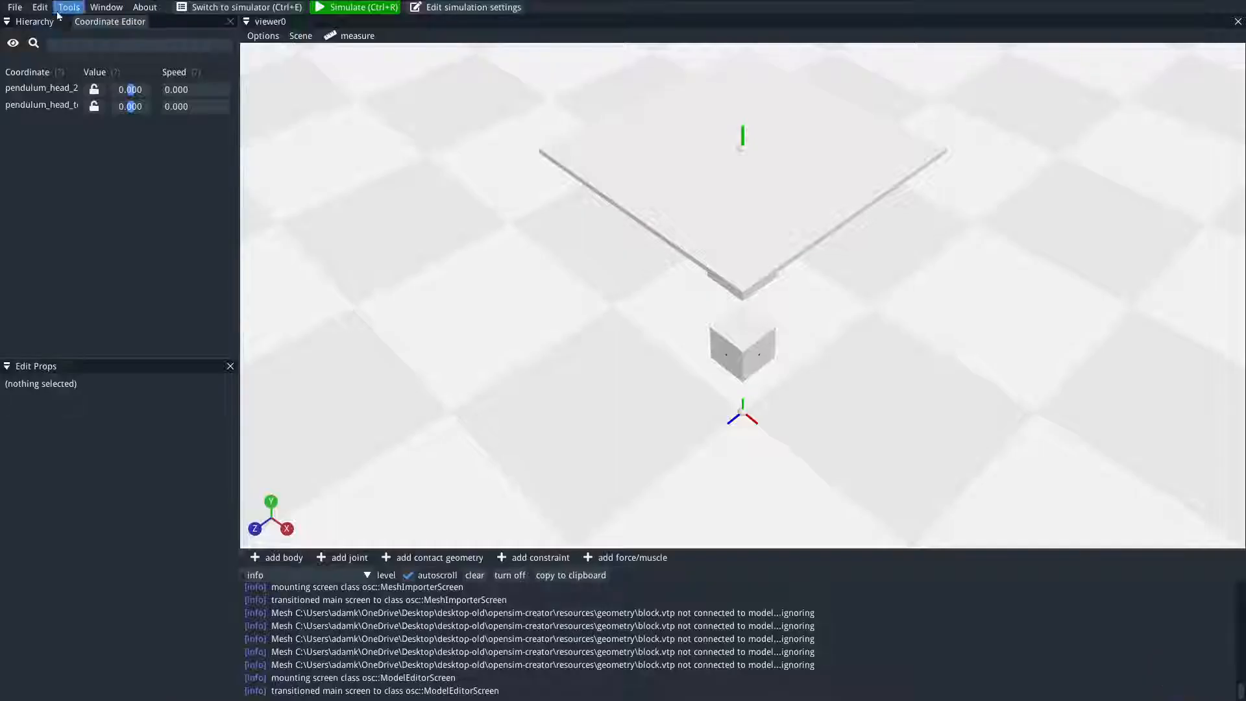
drag(129, 96, 131, 105)
drag(511, 357, 524, 235)
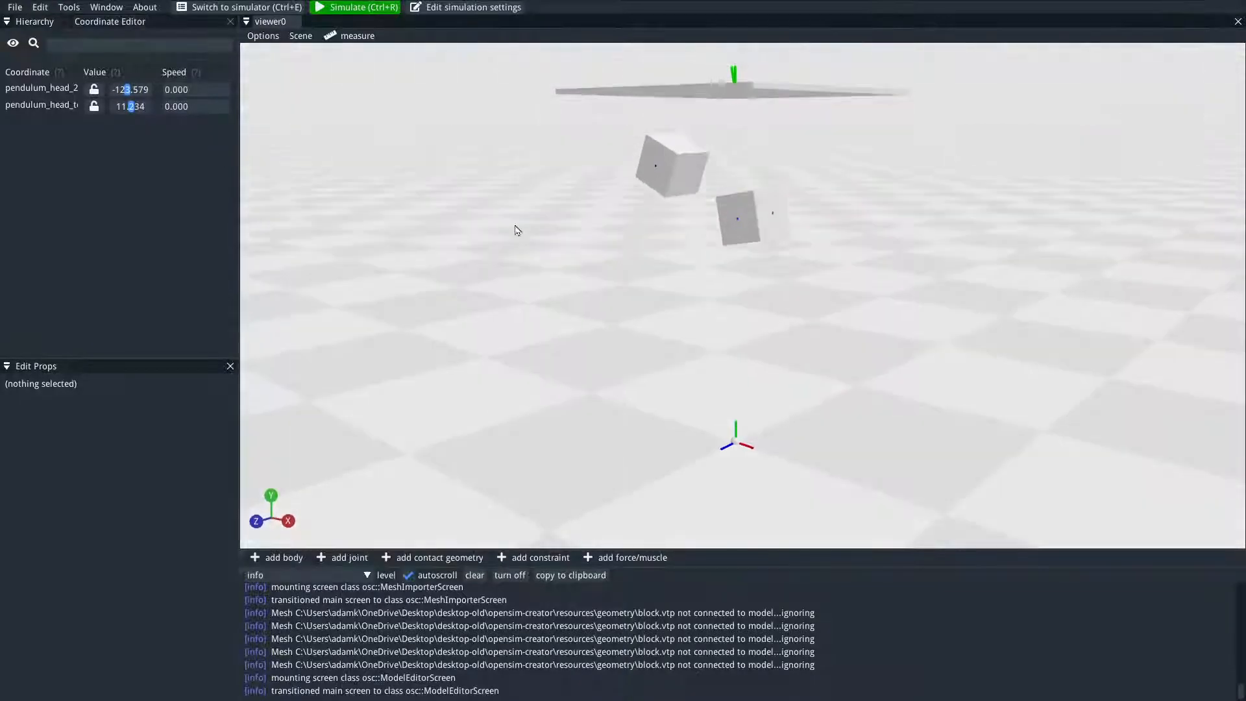
click(375, 8)
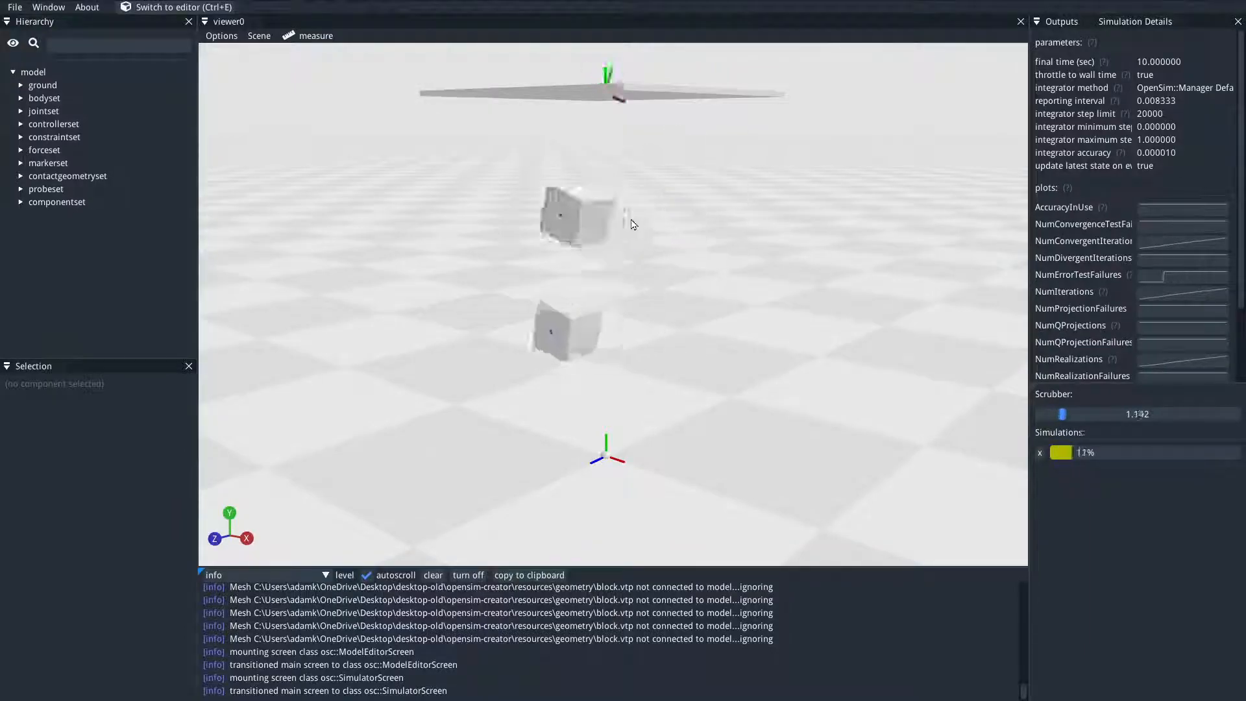
Return to the mesh importer and examine how the block meshes cover the pendulum bodies, selecting the block on pendulum_head.
click(15, 6)
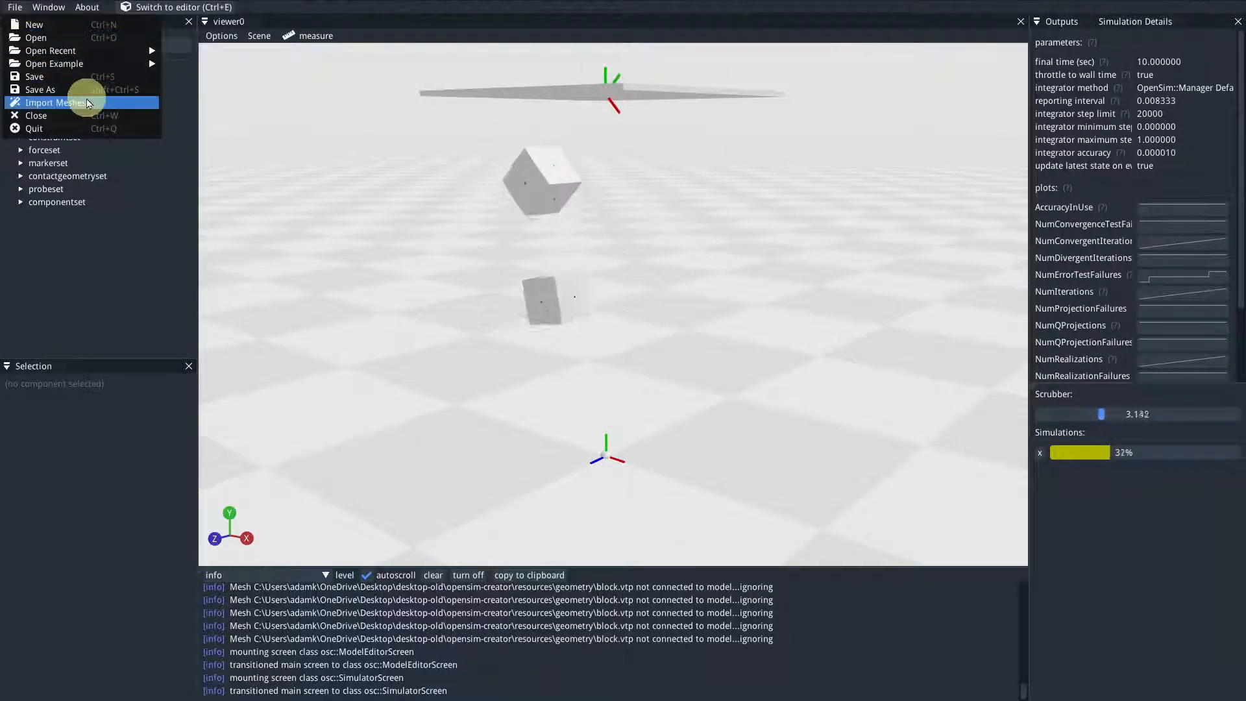
click(81, 100)
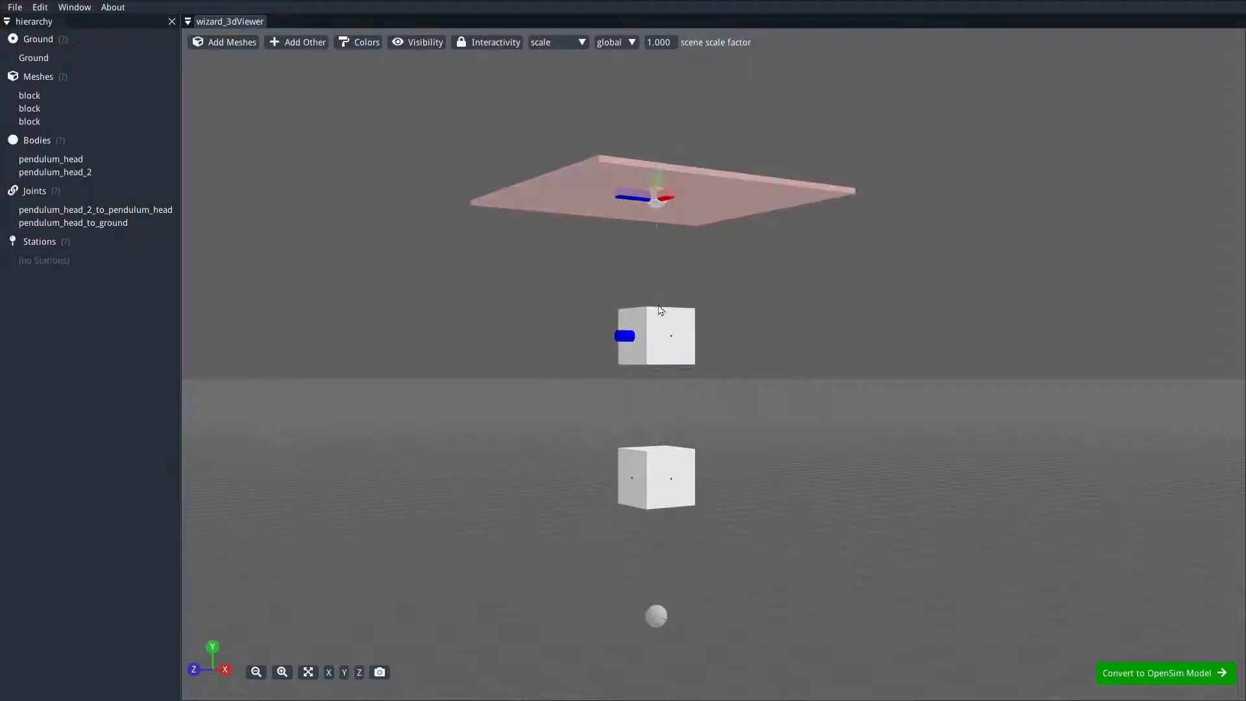
right_drag(770, 356, 771, 378)
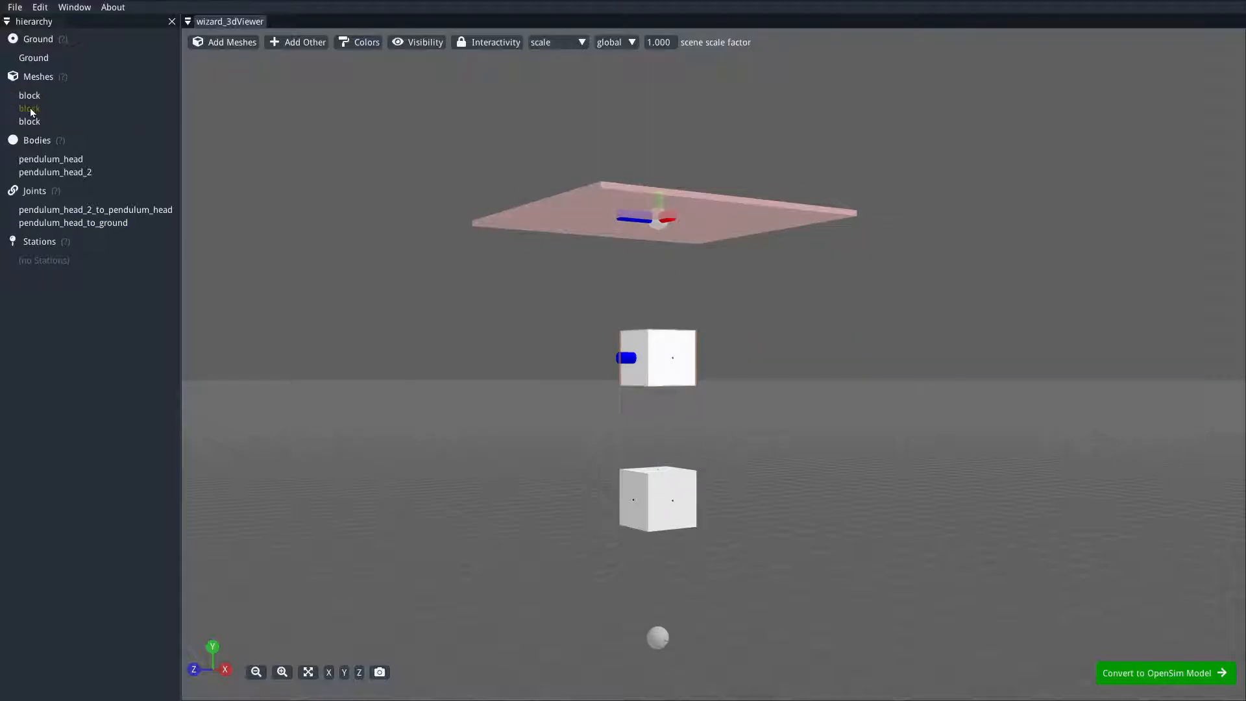
scroll(679, 367, up, 3)
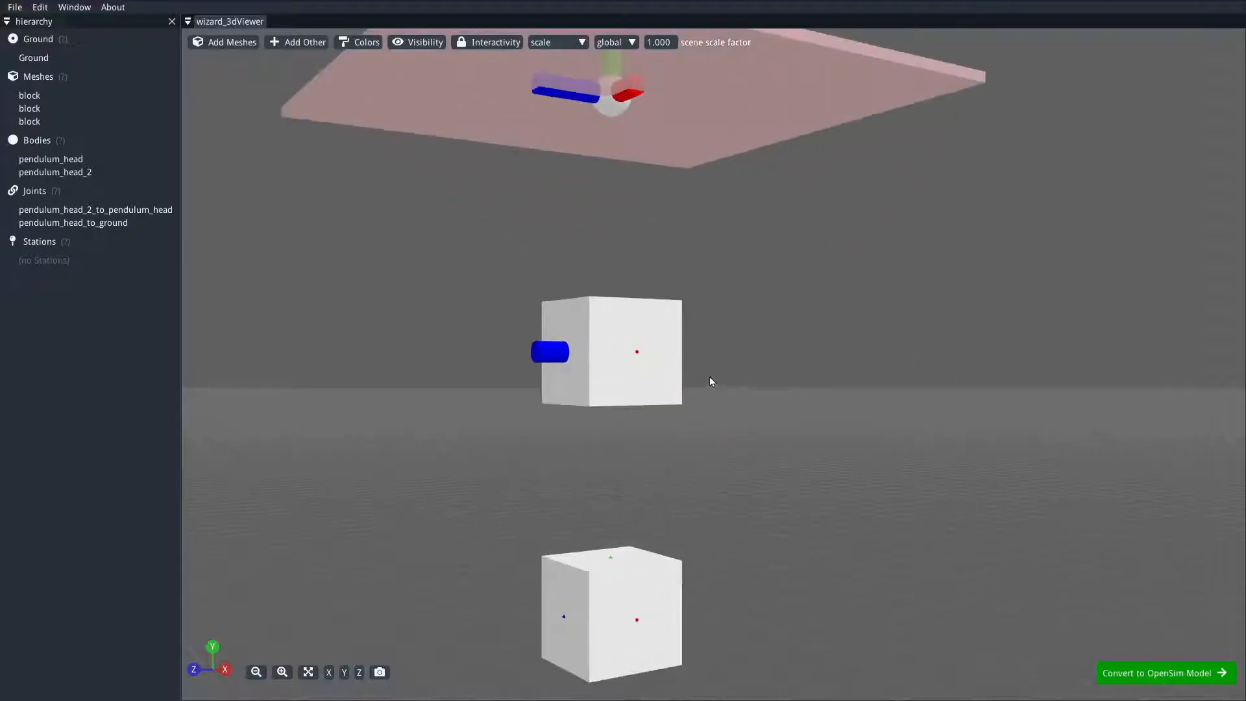
scroll(792, 390, down, 2)
scroll(819, 400, down, 1)
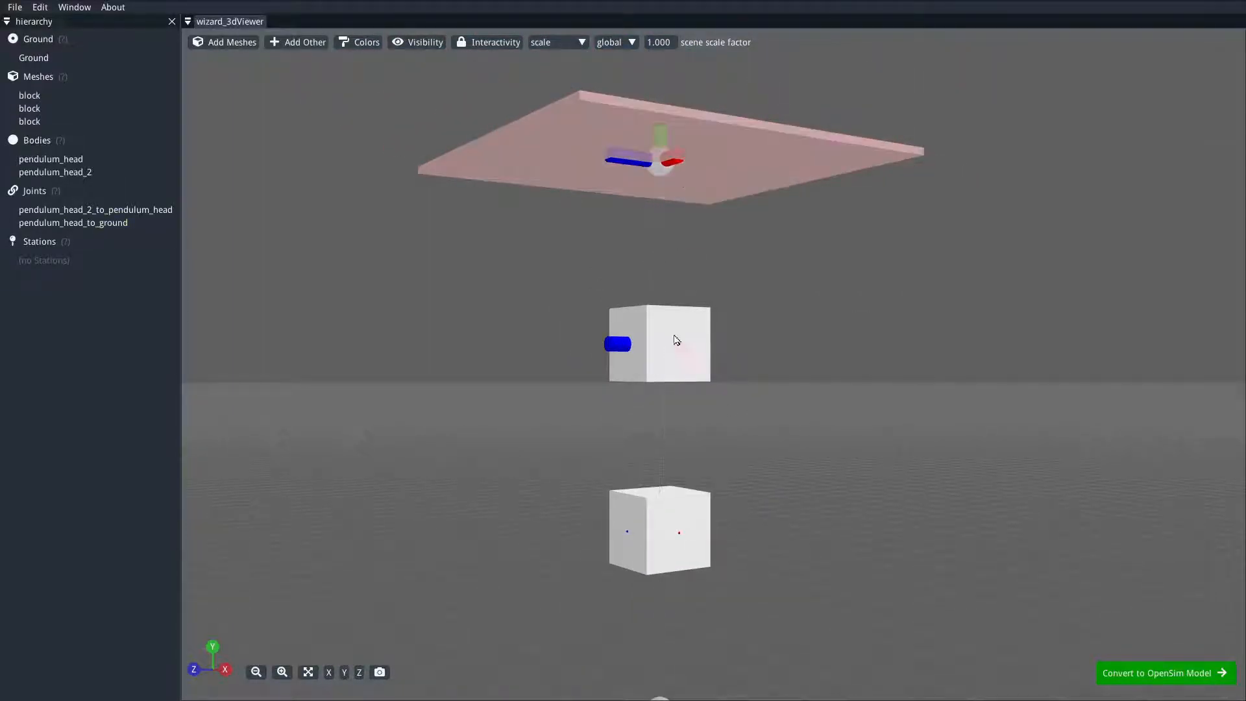
click(677, 350)
right_click(677, 354)
click(690, 314)
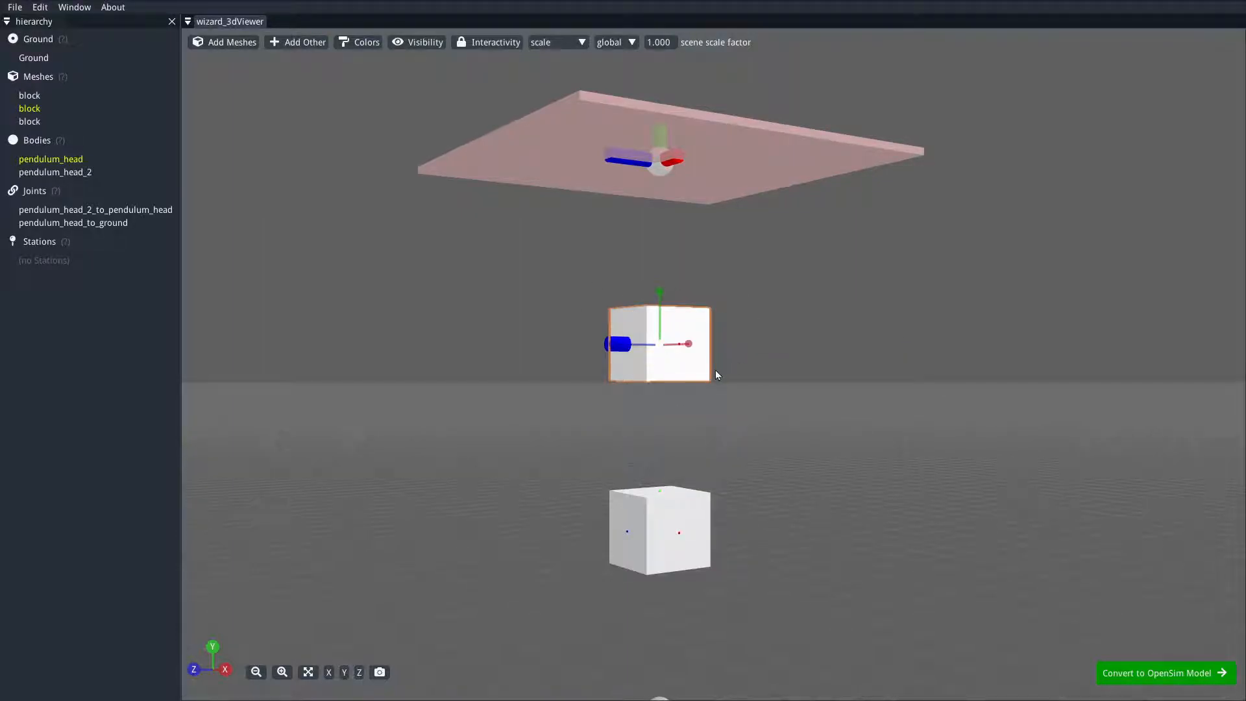
click(564, 292)
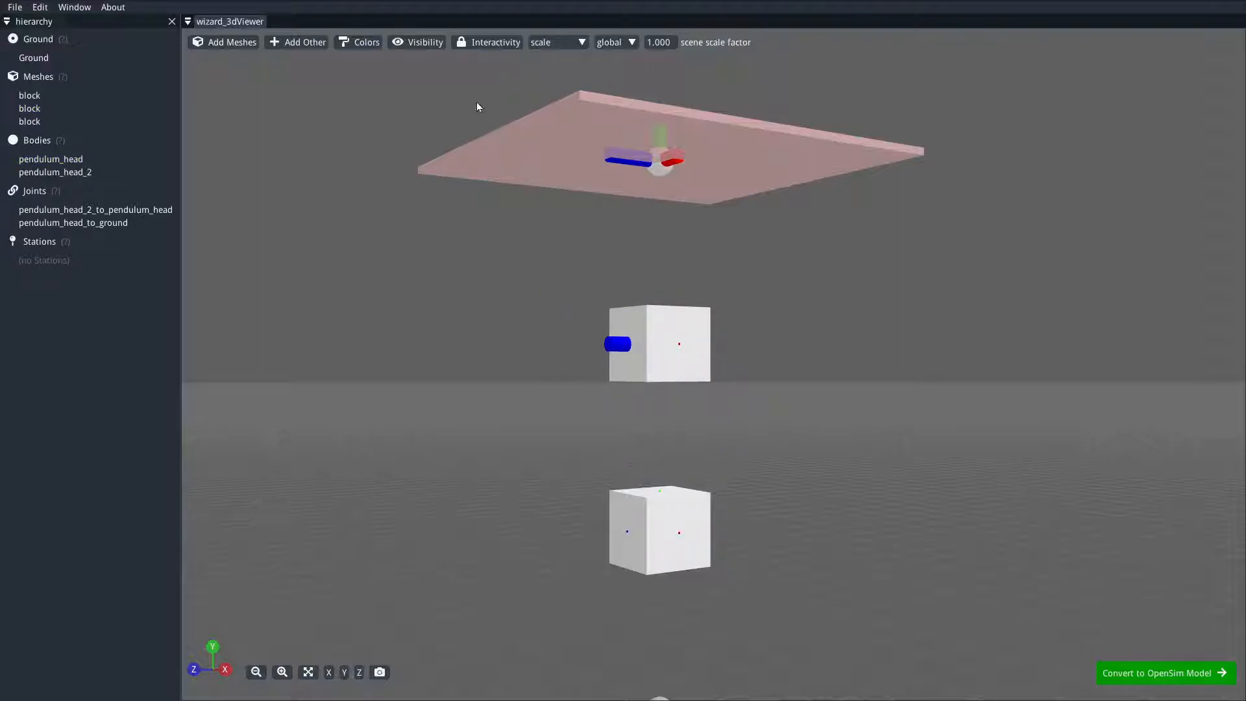
Make the scene's meshes semi-transparent by lowering the mesh colour's alpha to 94.
click(374, 43)
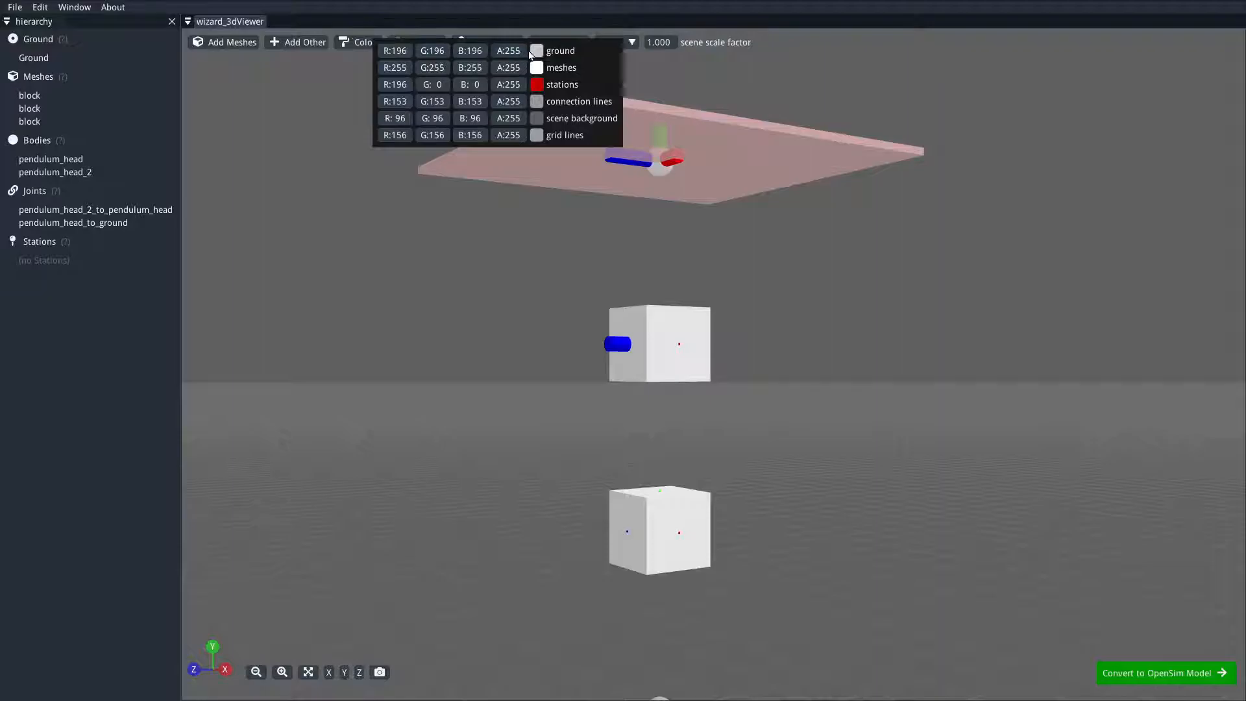
drag(506, 68, 396, 58)
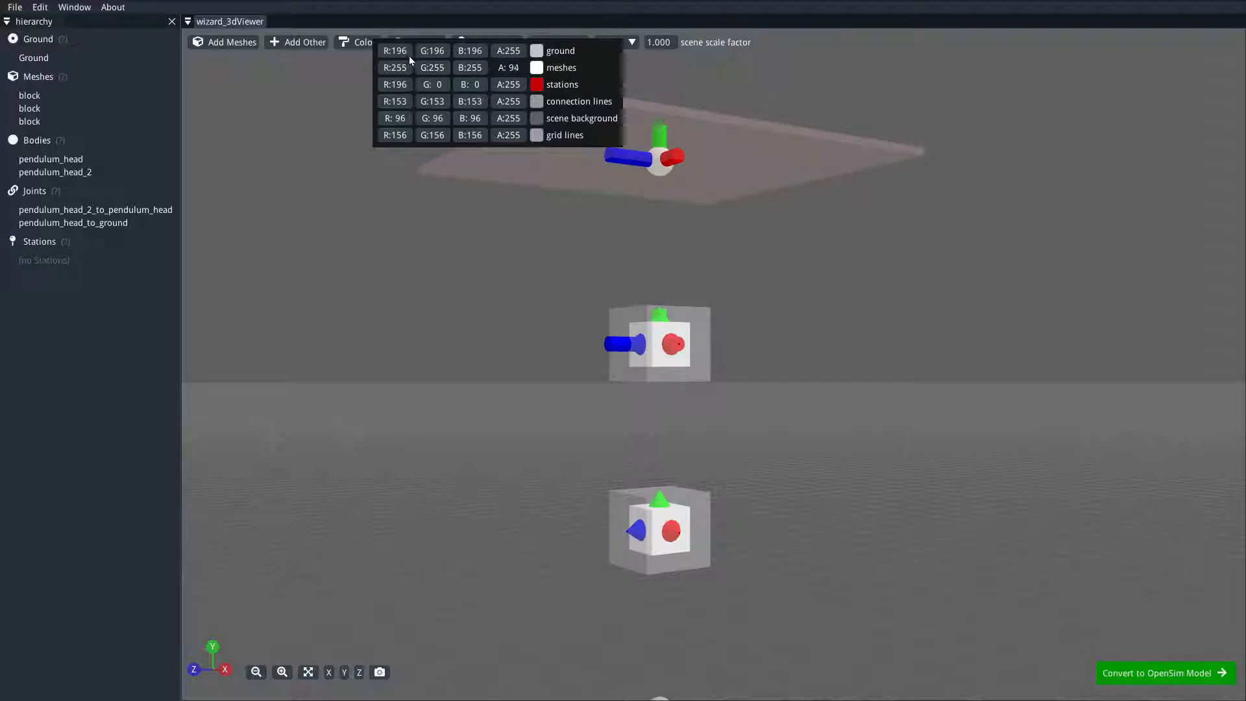
click(481, 291)
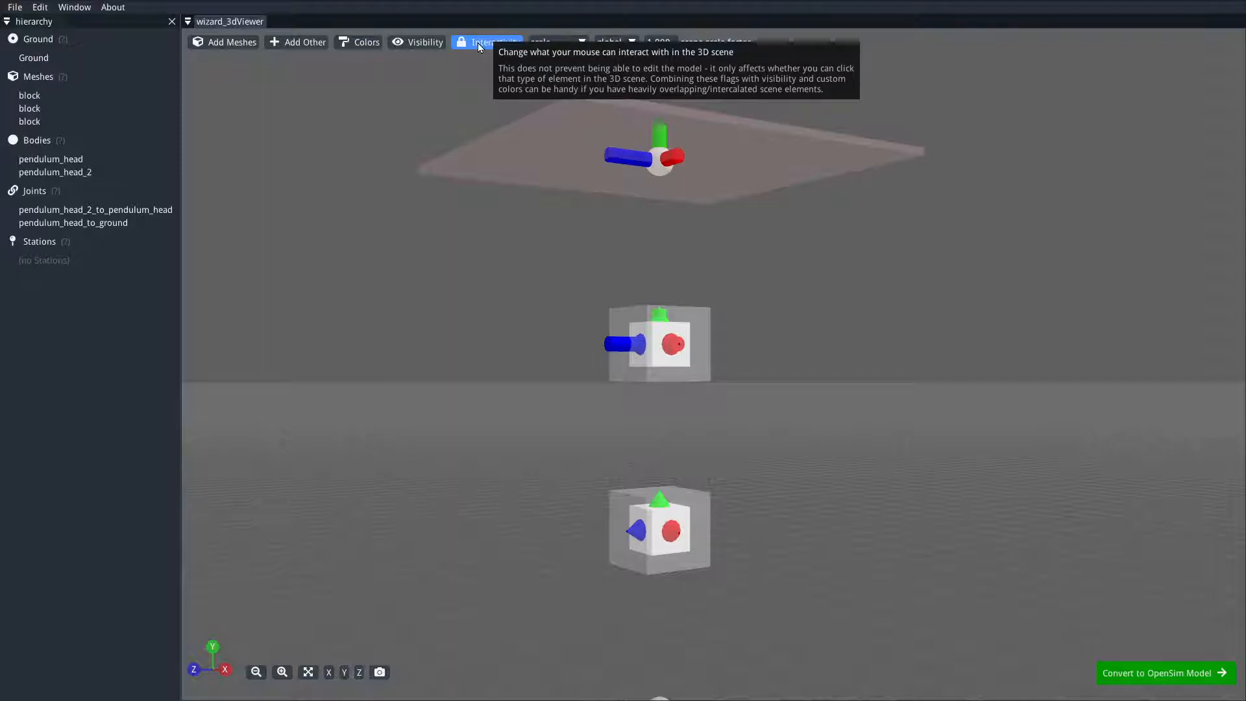
Disable mouse interactivity for meshes and test it by selecting the pendulum_head body through its block mesh.
click(479, 46)
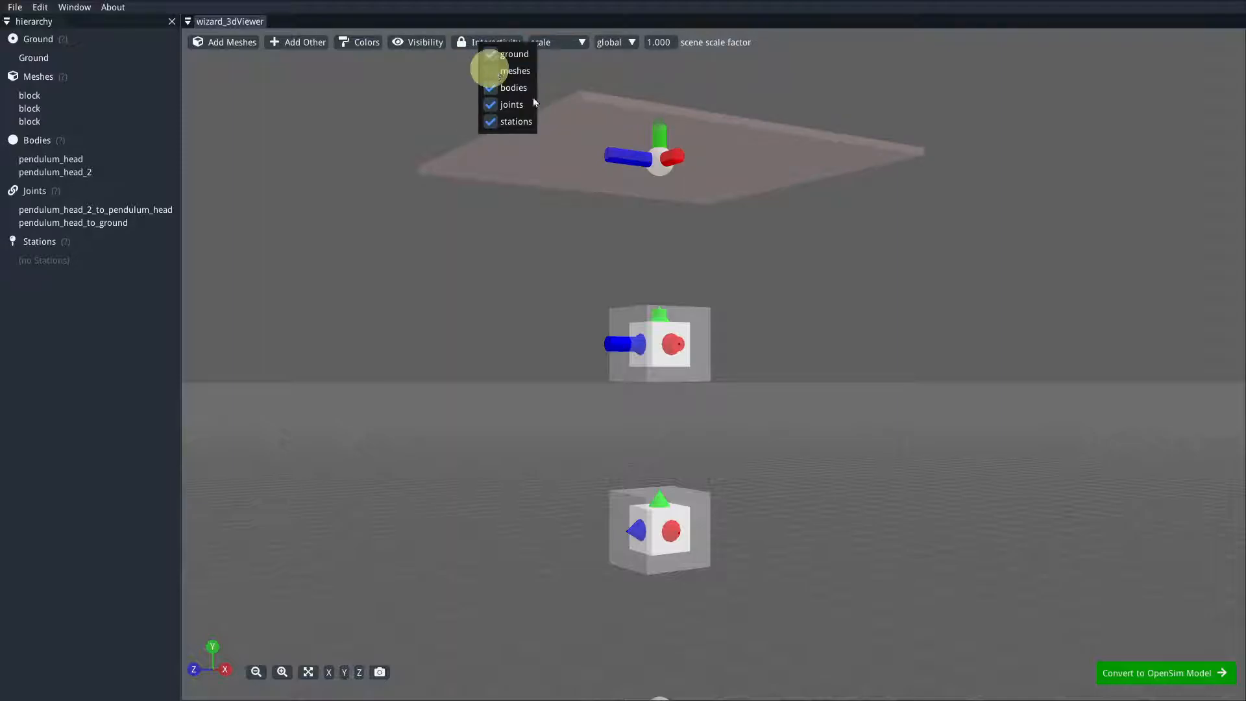
click(816, 278)
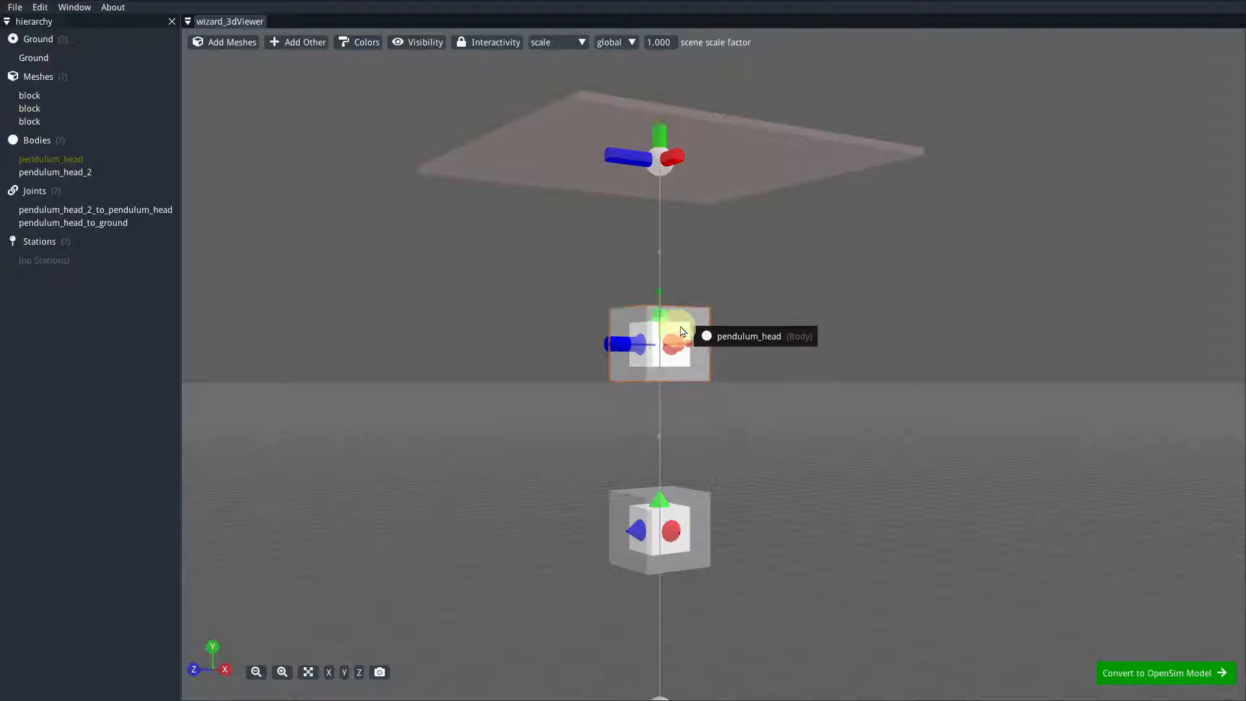
click(683, 337)
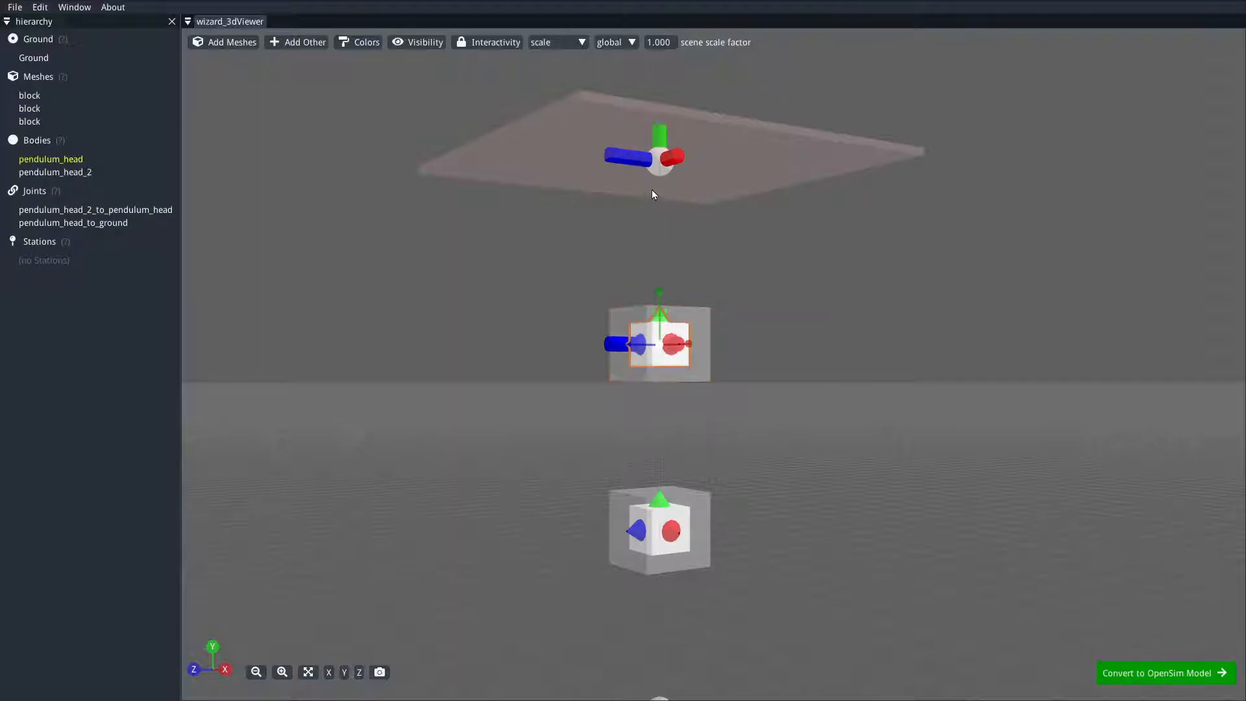
click(710, 287)
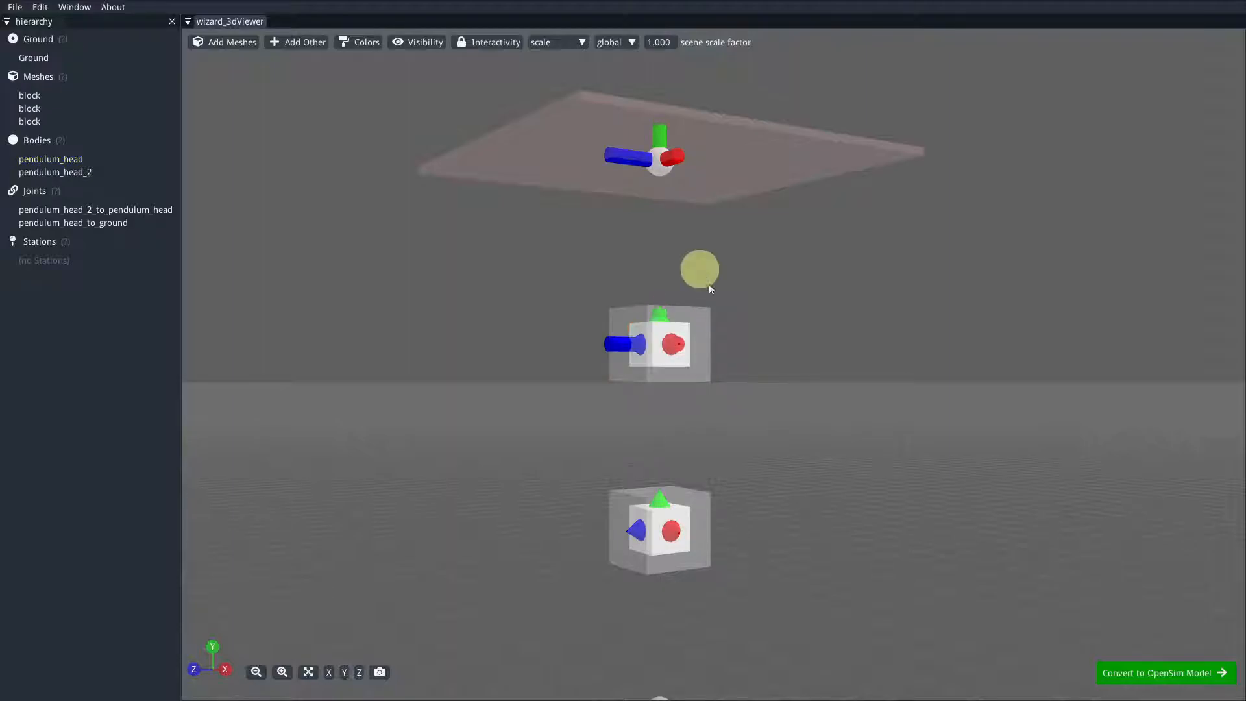
Attach another block.vtp mesh to the pendulum_head body.
click(688, 335)
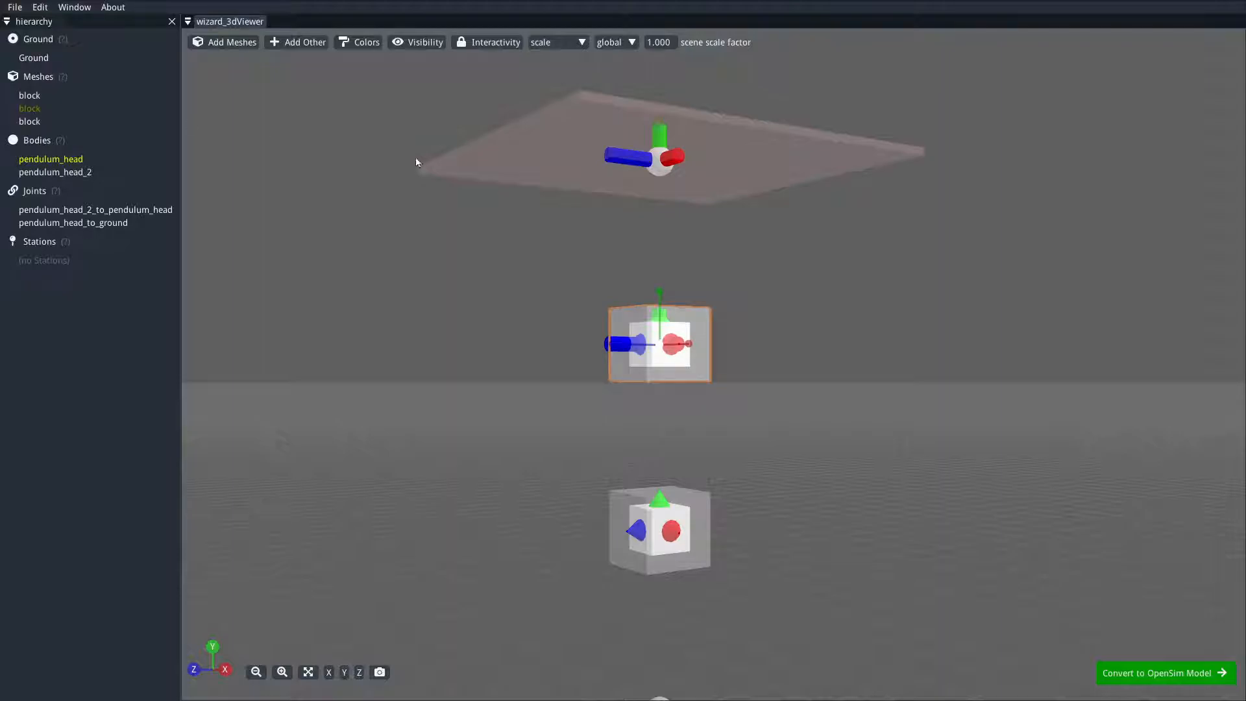
click(675, 332)
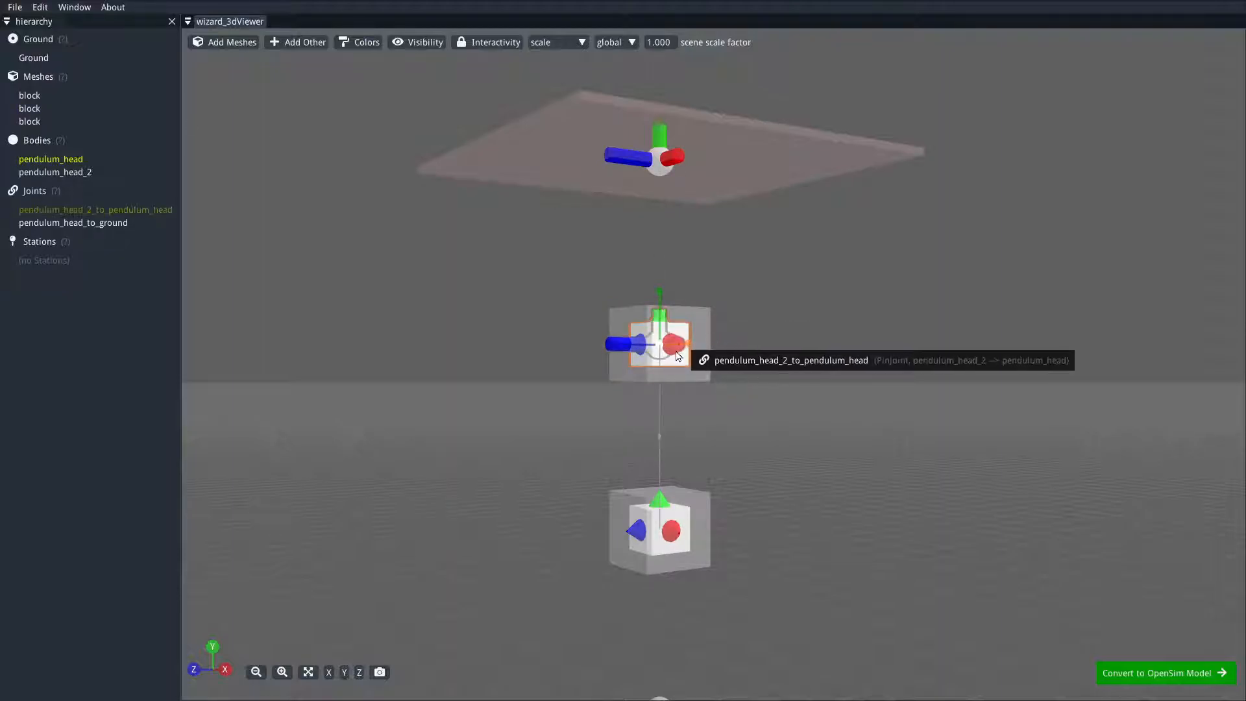
drag(748, 353, 732, 434)
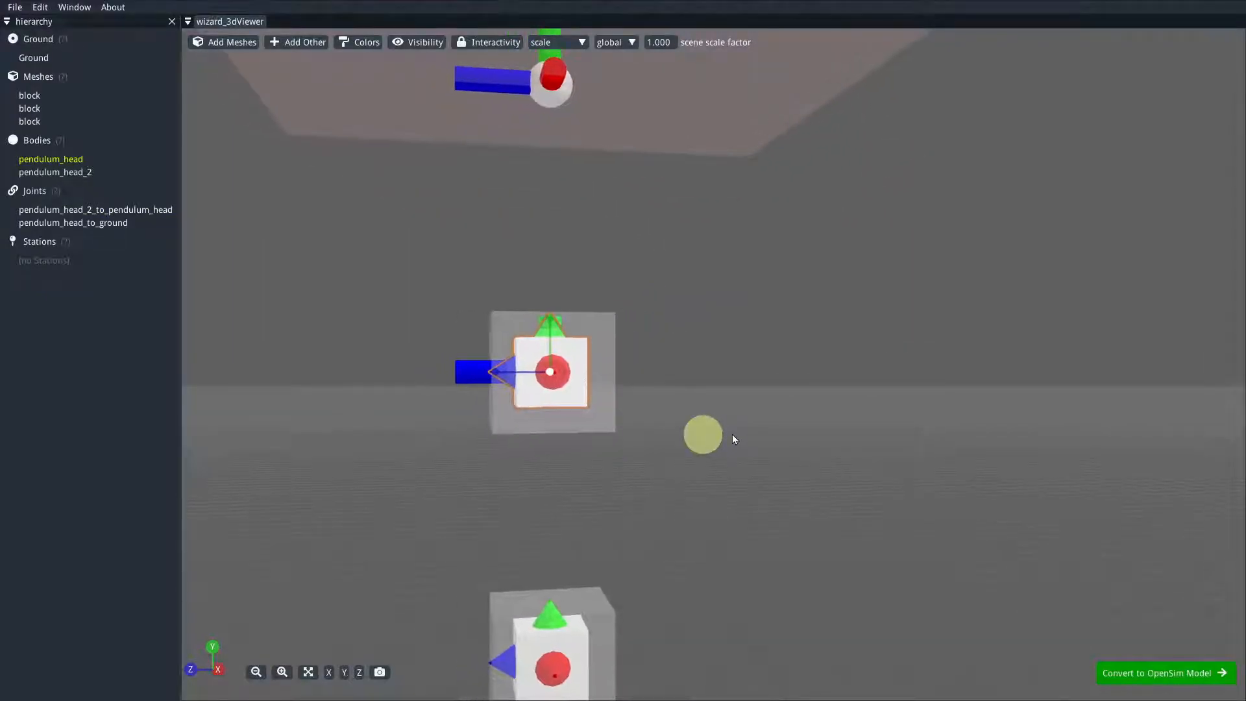
right_click(576, 401)
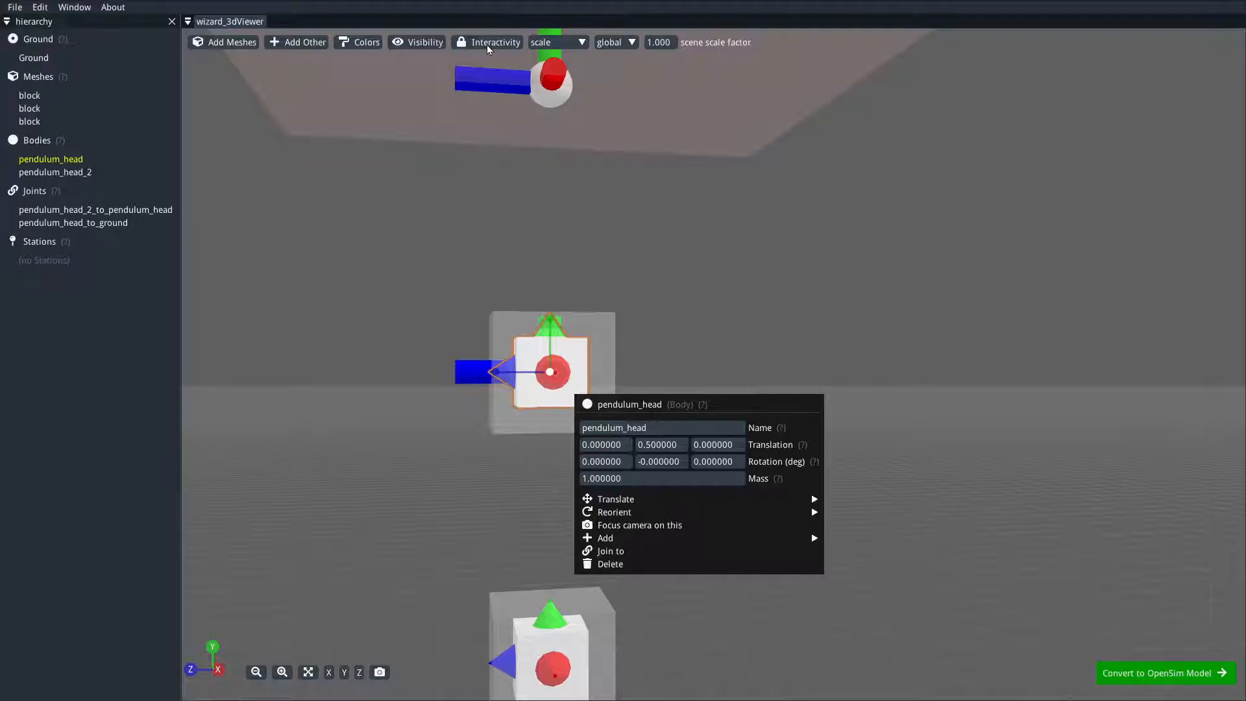
mouse_move(686, 538)
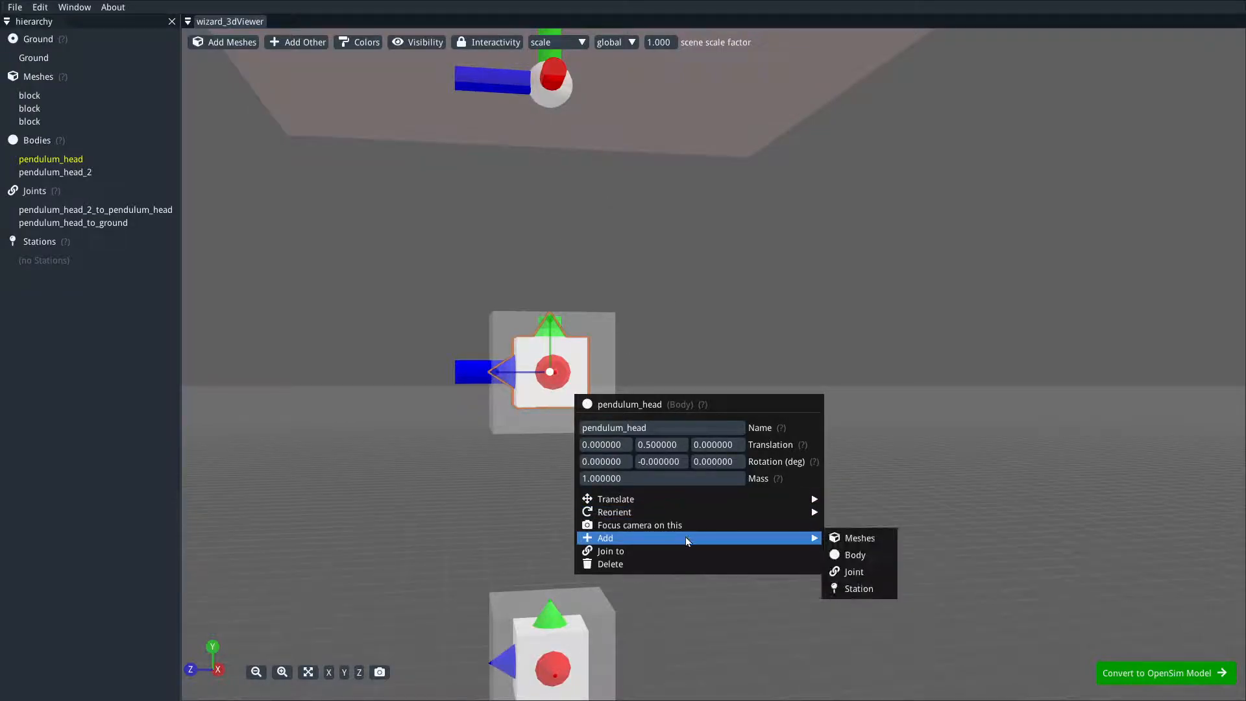
click(866, 538)
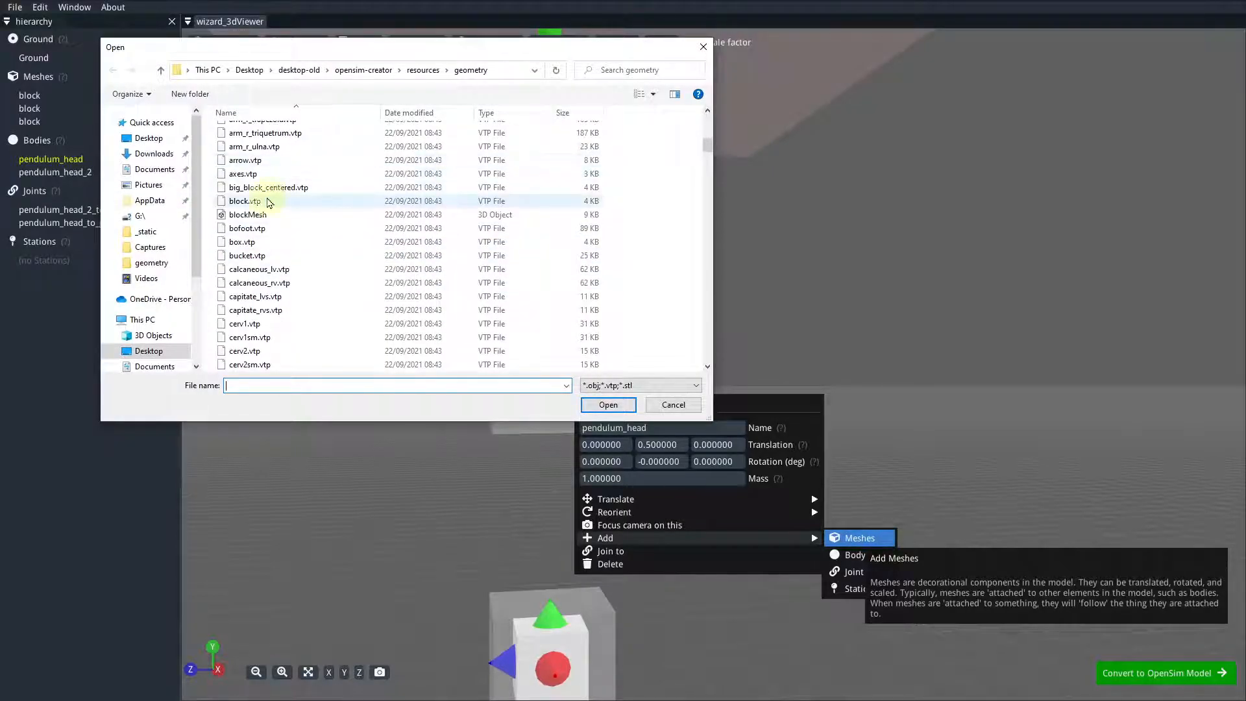
double_click(267, 201)
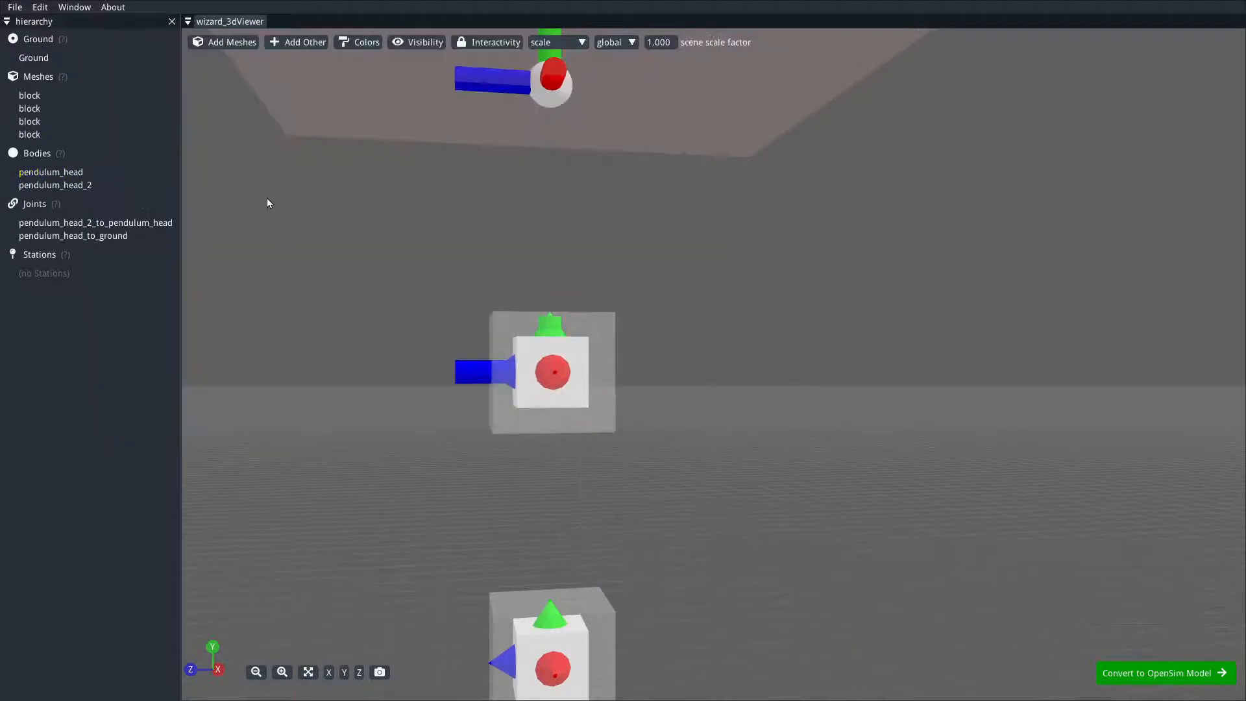
Set the Y translation of the newly added block mesh to 0.62.
click(30, 135)
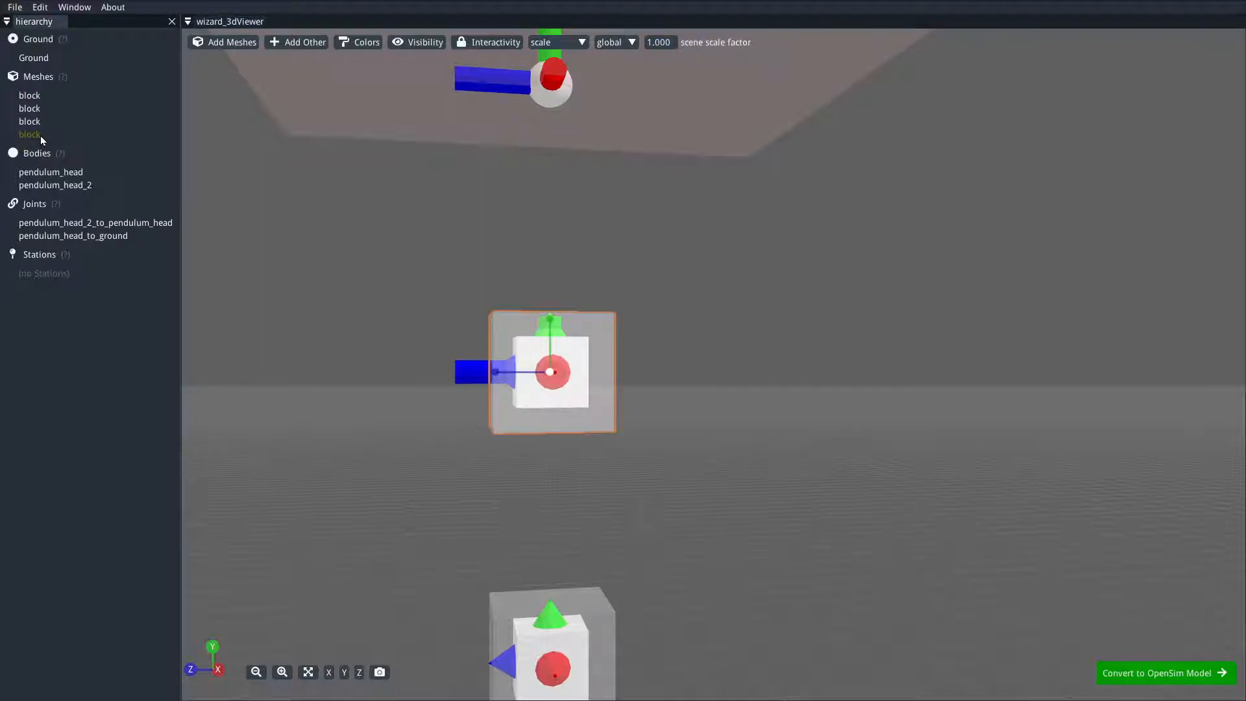
right_click(32, 135)
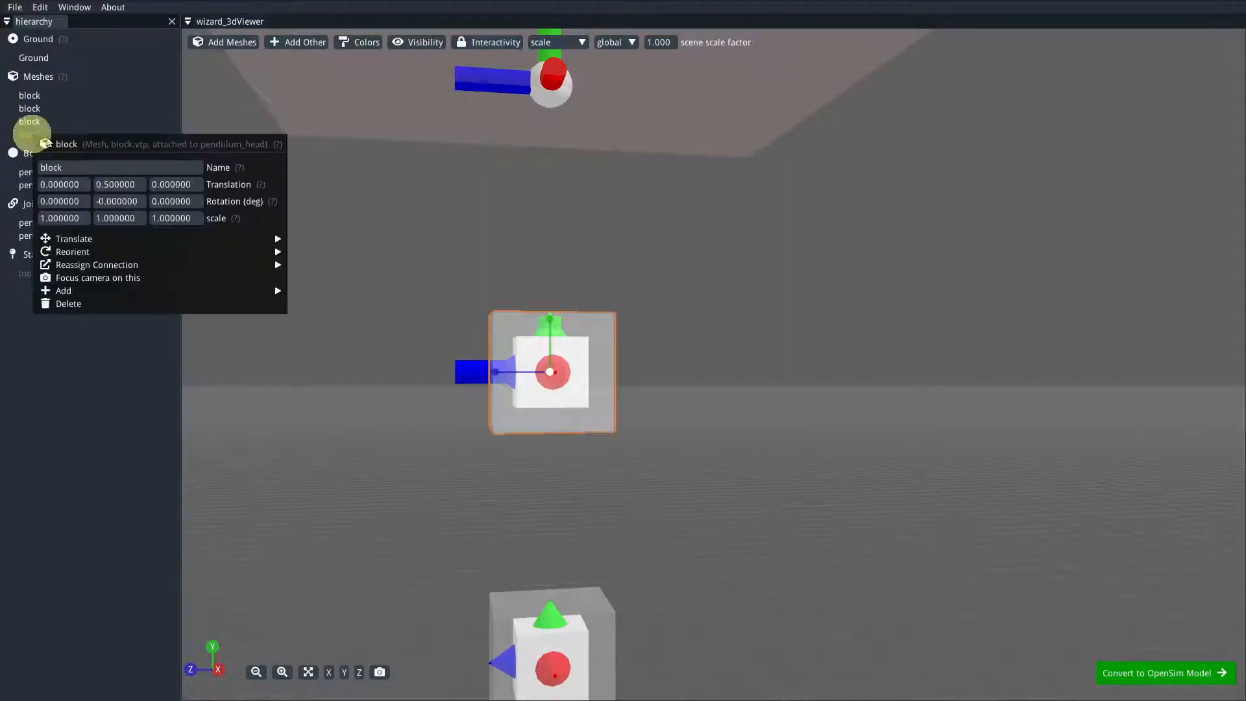
click(123, 183)
text(0.)
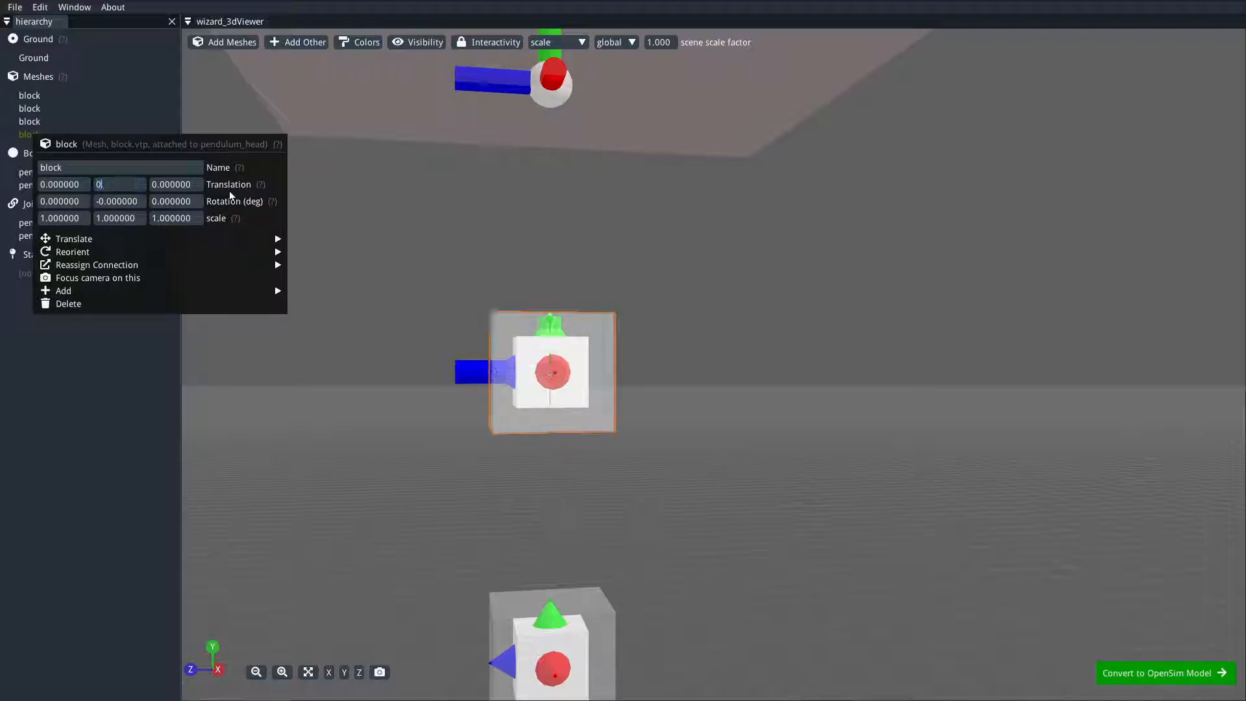
text(62)
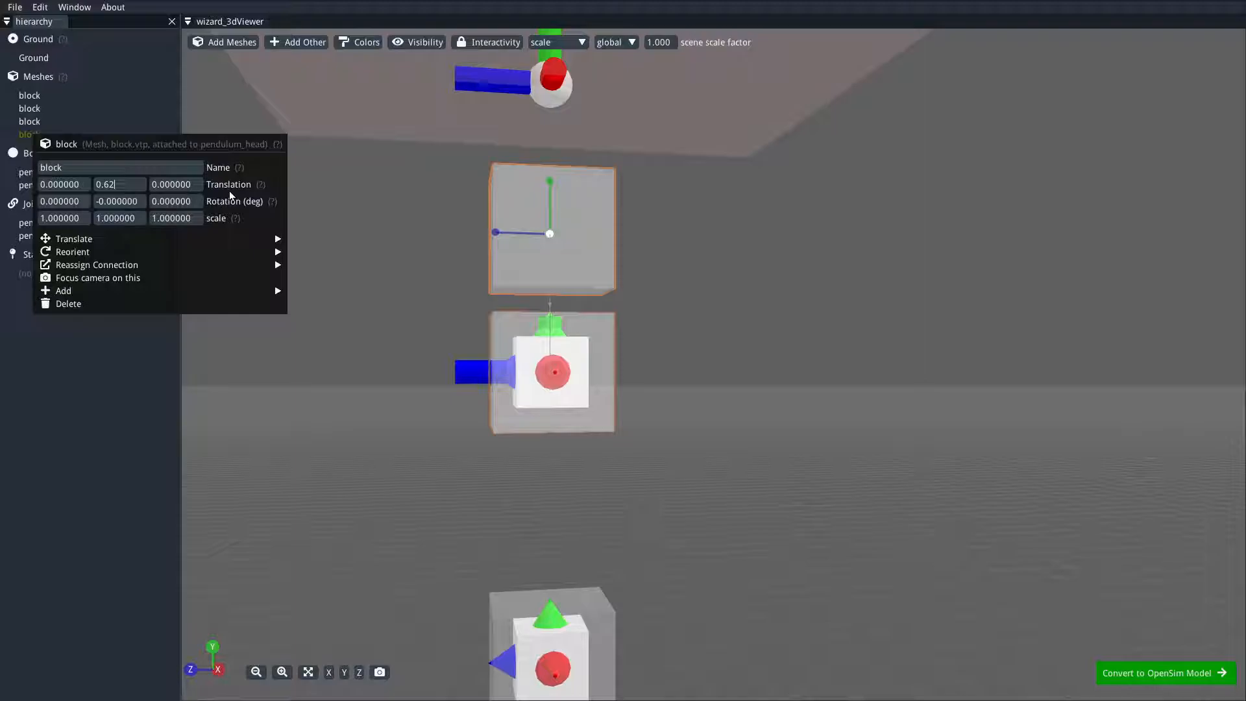
key(Return)
Switch to translate mode and check the positions of the pendulum_head_to_ground joint and the pendulum_head body.
click(558, 42)
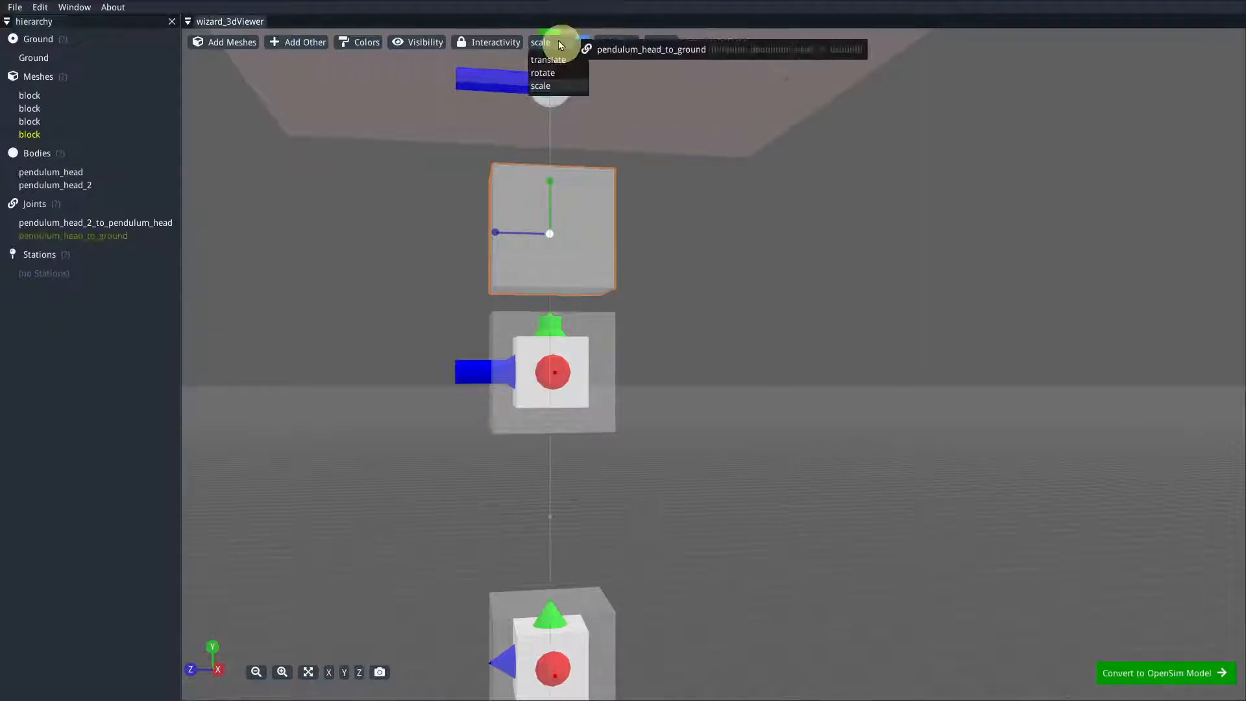
click(551, 56)
click(697, 228)
drag(697, 228, 580, 290)
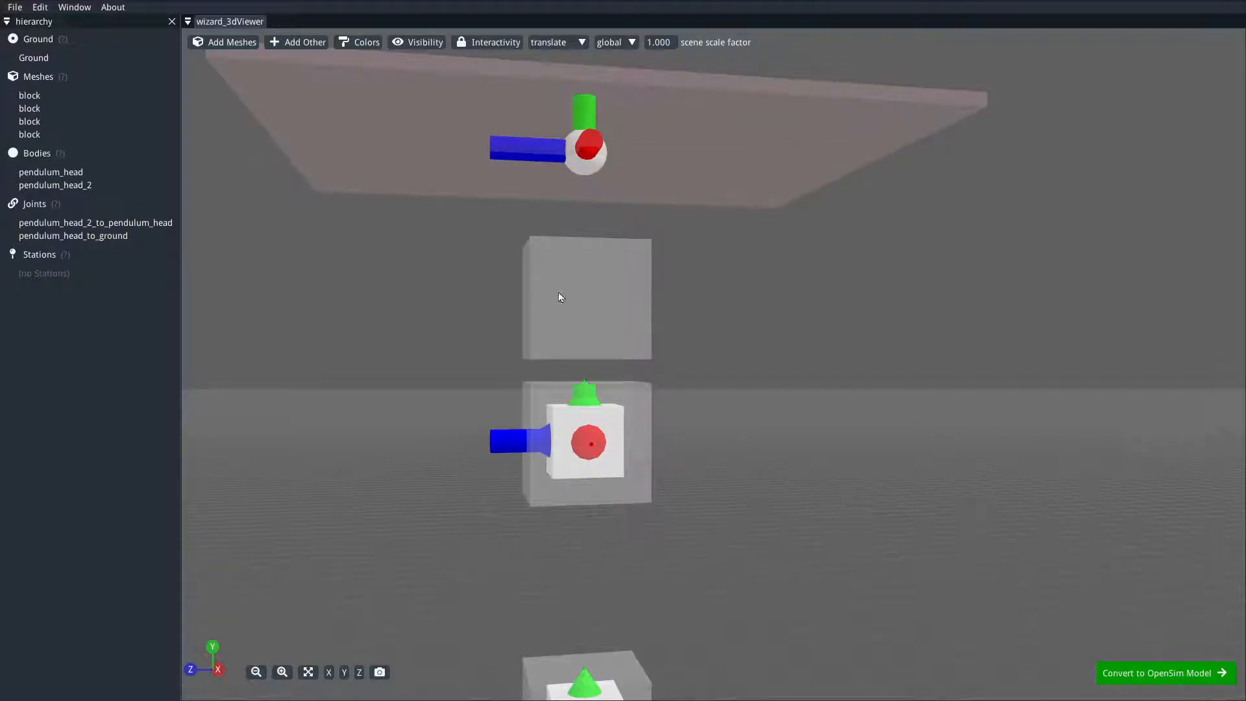
right_click(584, 148)
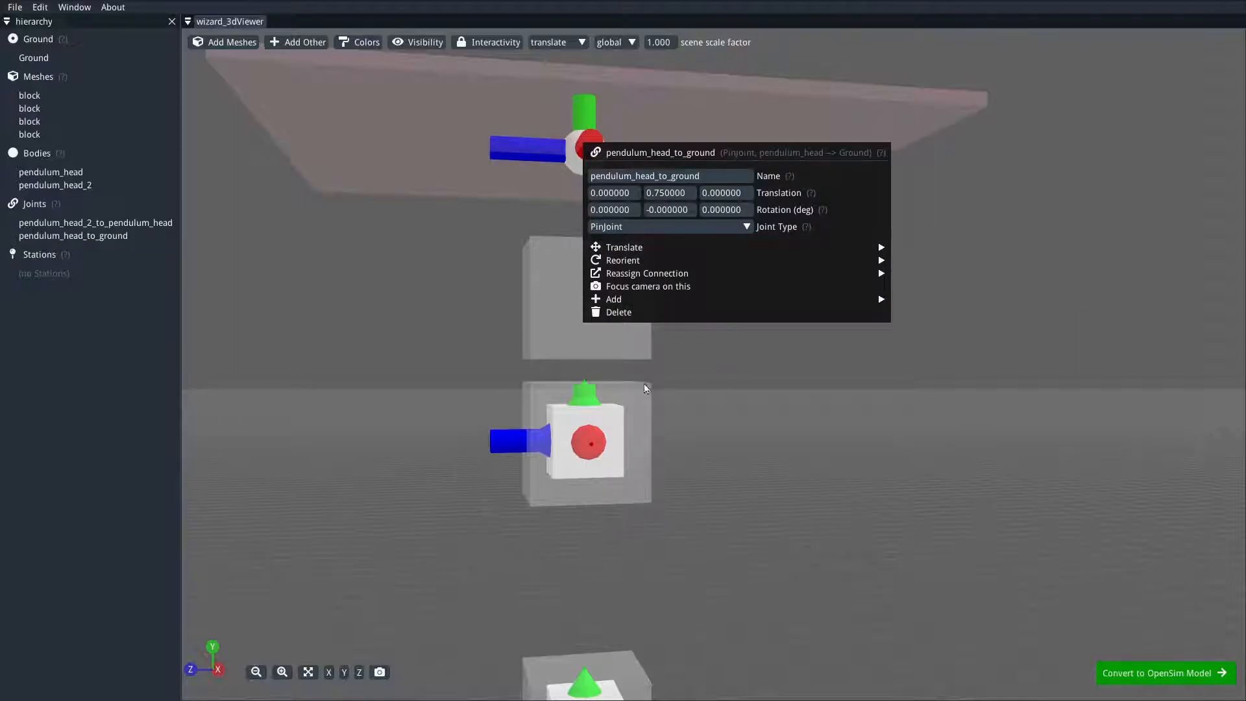
right_click(610, 420)
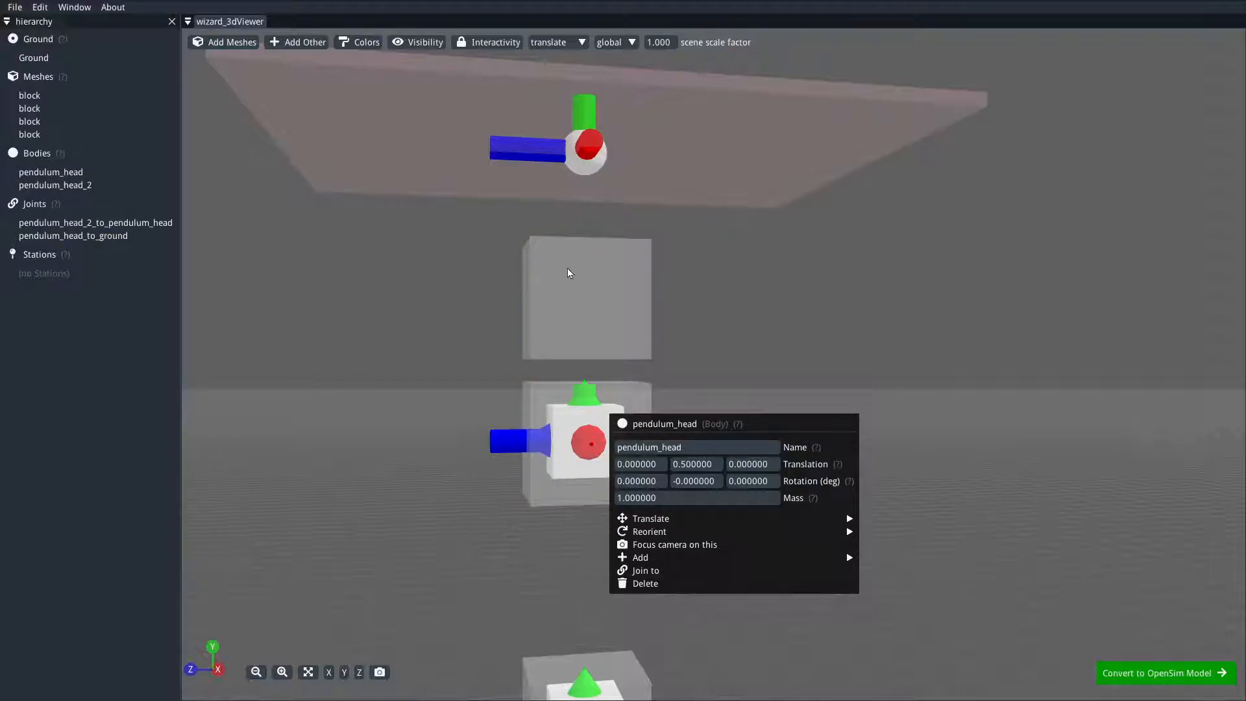
click(418, 259)
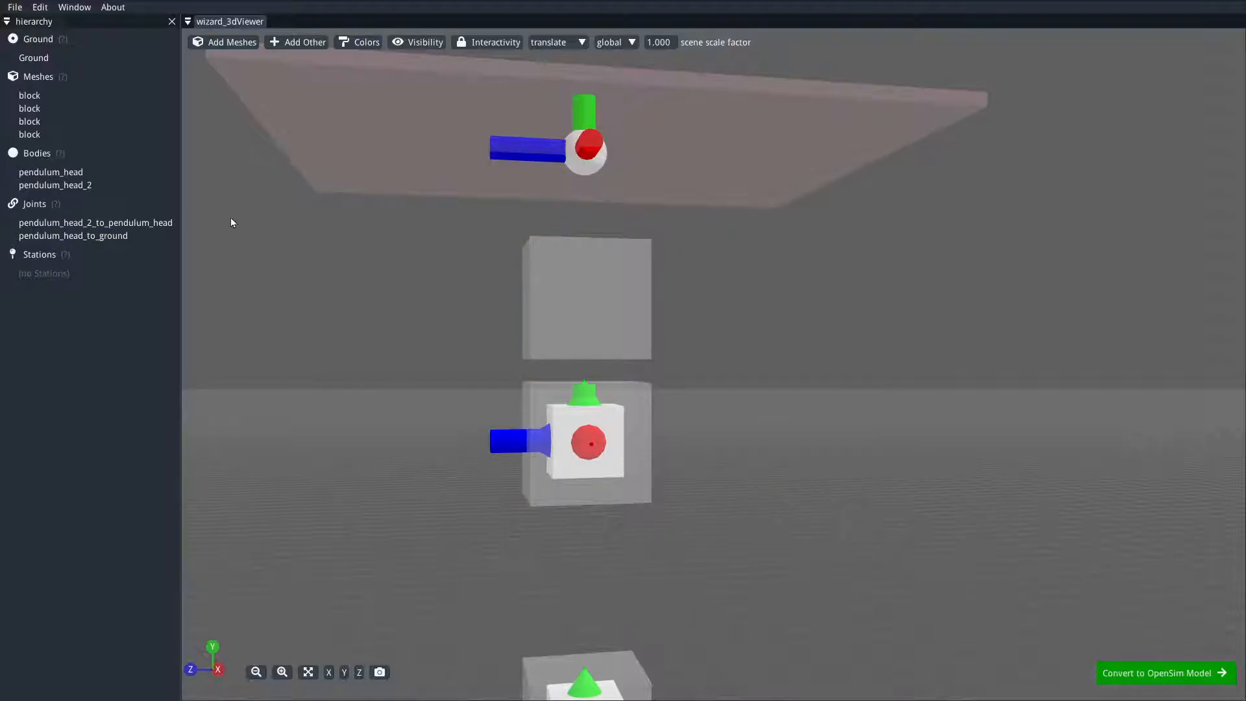
Re-enable mouse interactivity for meshes.
click(495, 41)
click(502, 59)
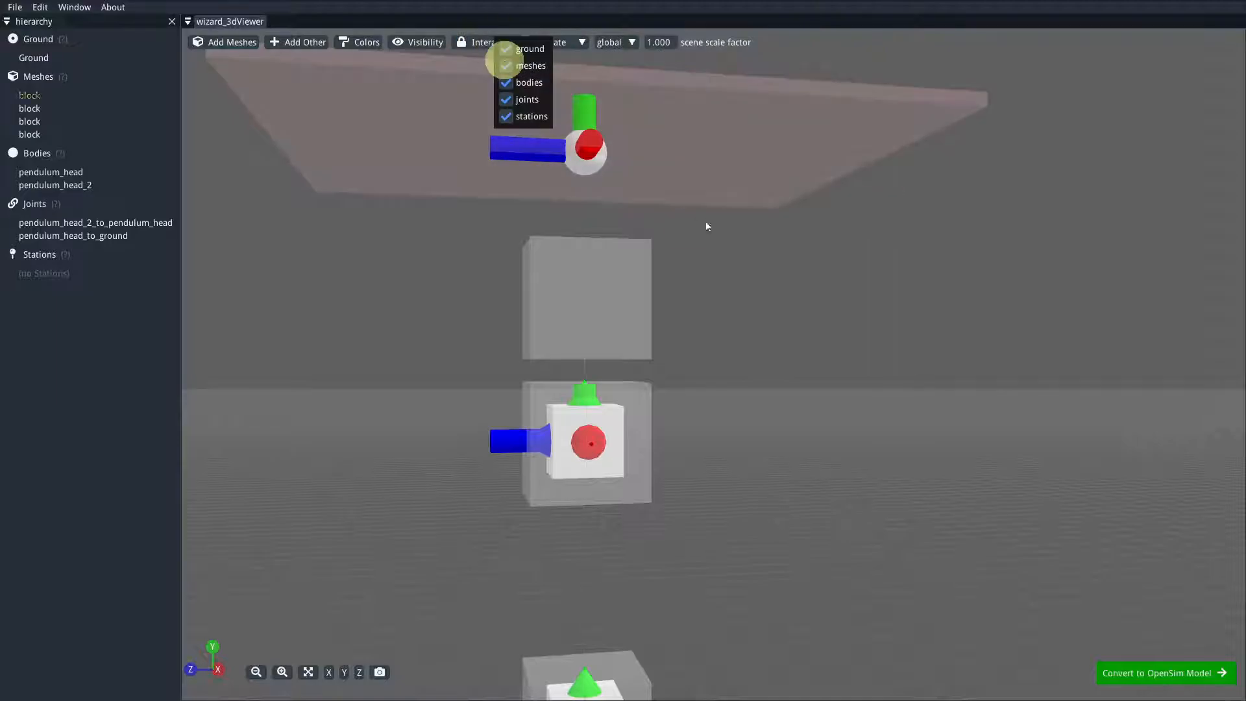
click(720, 258)
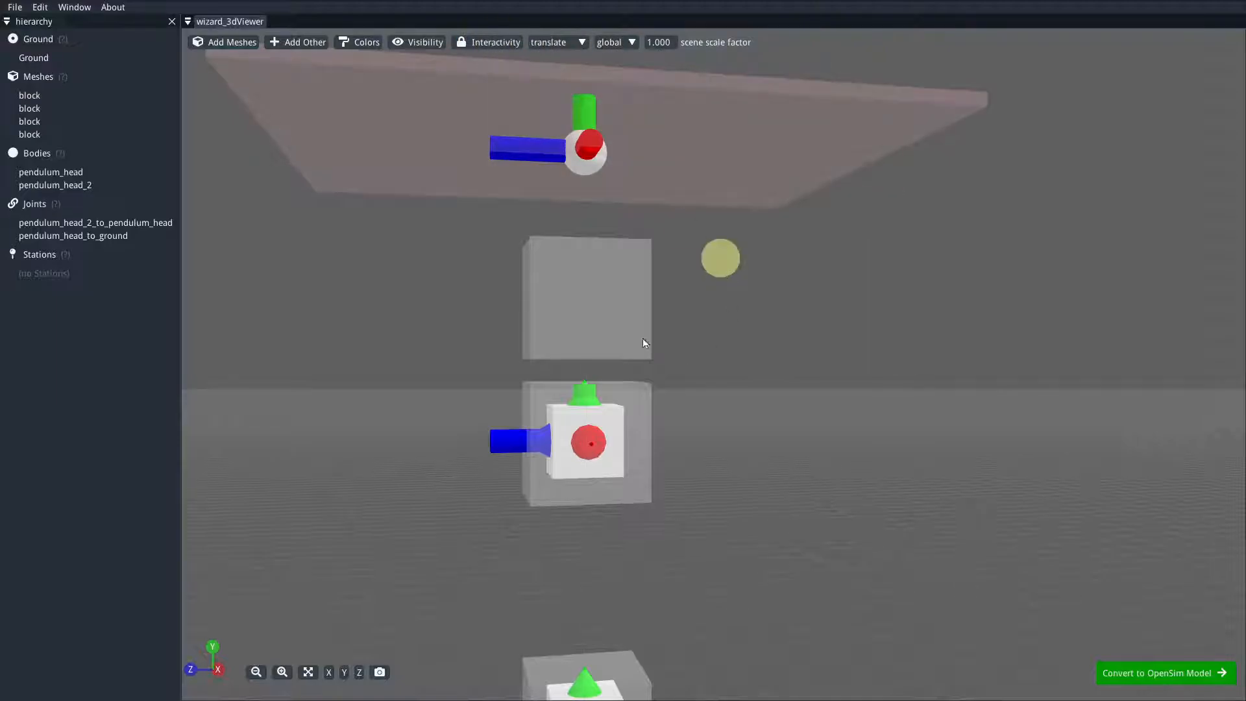
Translate the new block mesh to the midpoint between the pendulum_head_to_ground joint and the pendulum_head body.
right_click(571, 271)
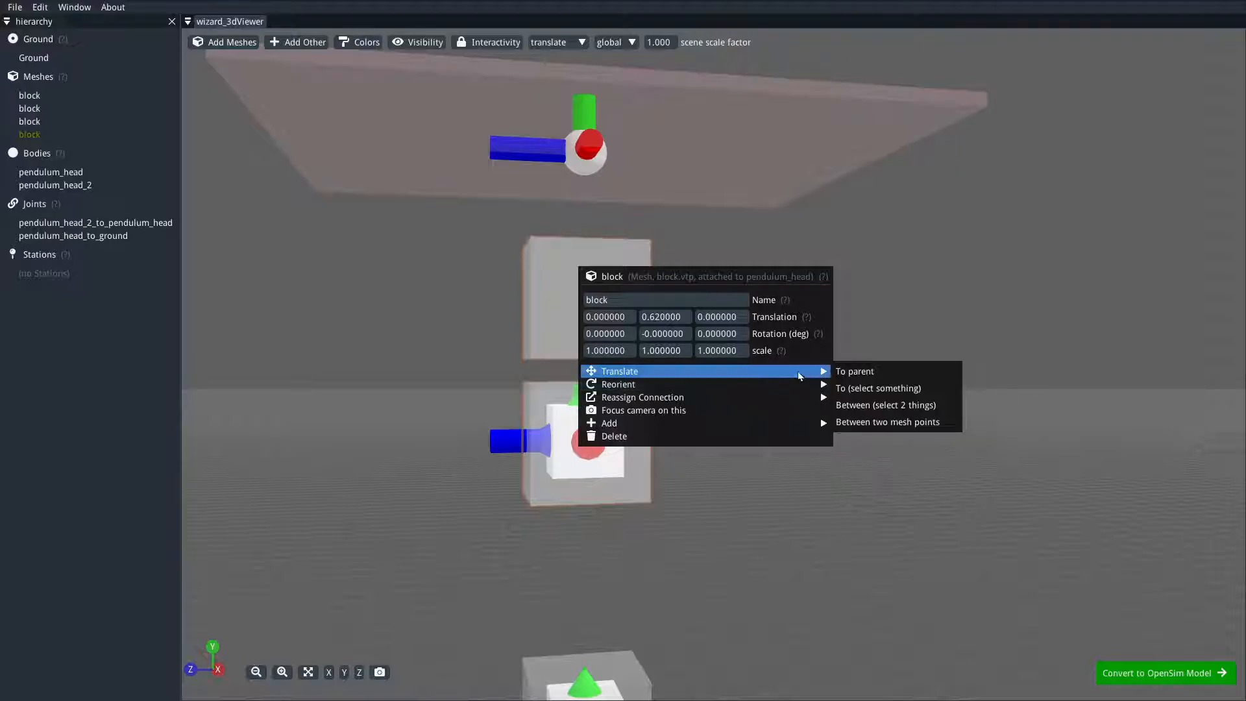
click(932, 405)
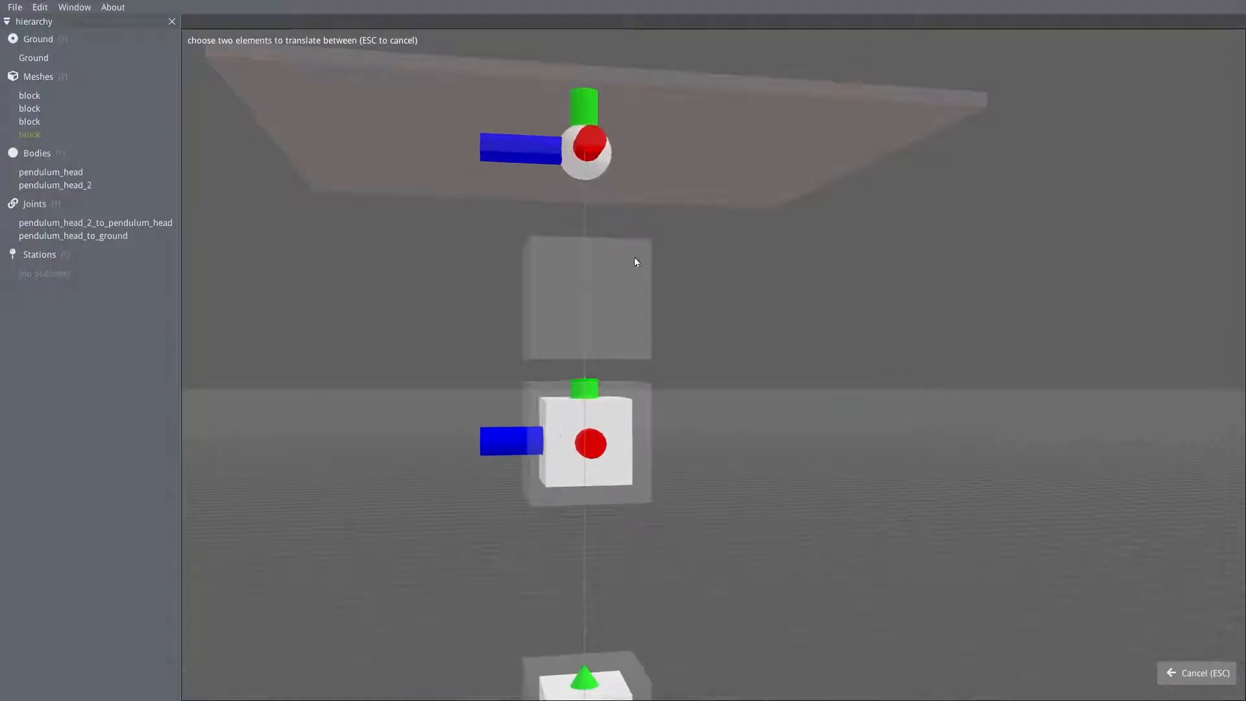
click(581, 155)
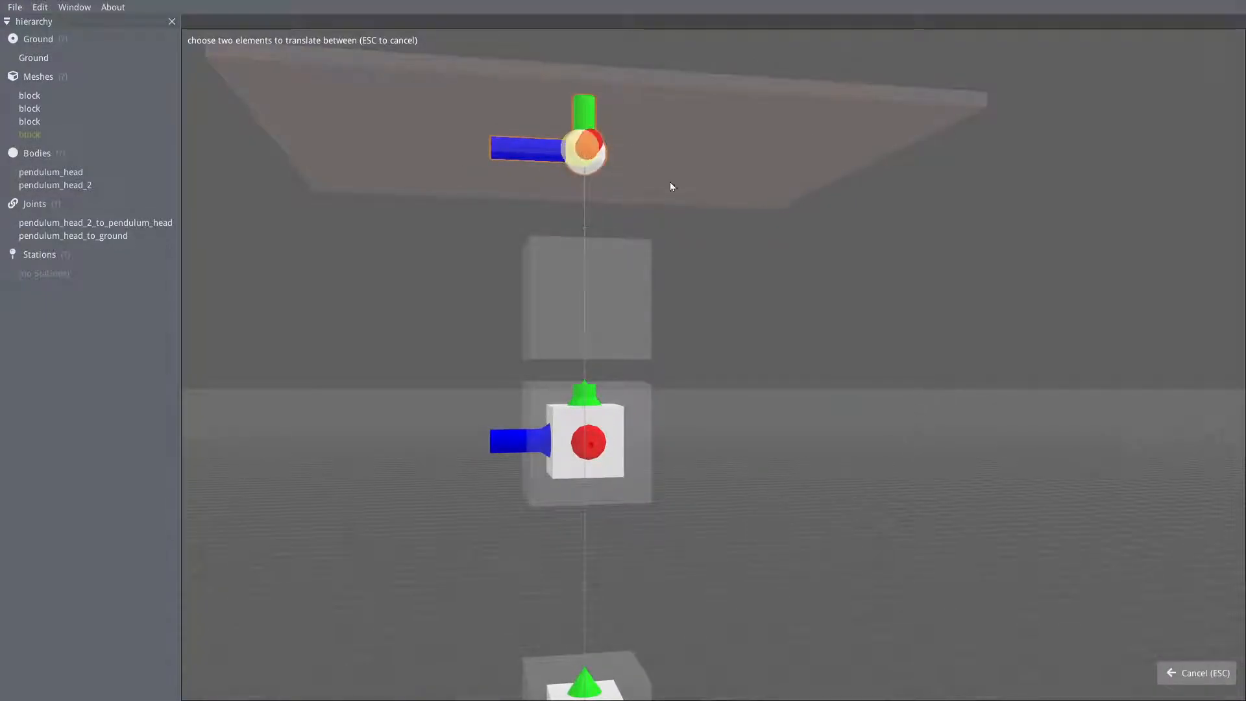
click(622, 417)
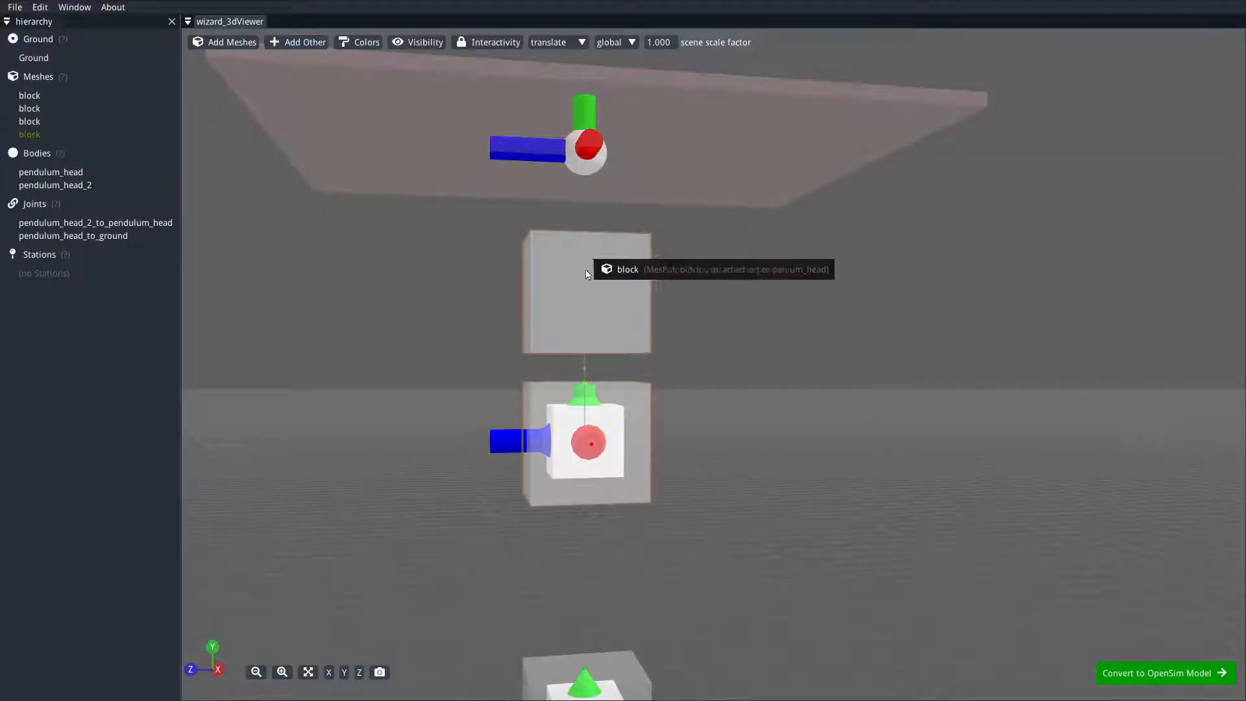
Switch to scale mode, try thinning the upper block mesh freehand along its horizontal axes, and undo the last change.
right_drag(789, 336, 796, 309)
drag(693, 289, 788, 299)
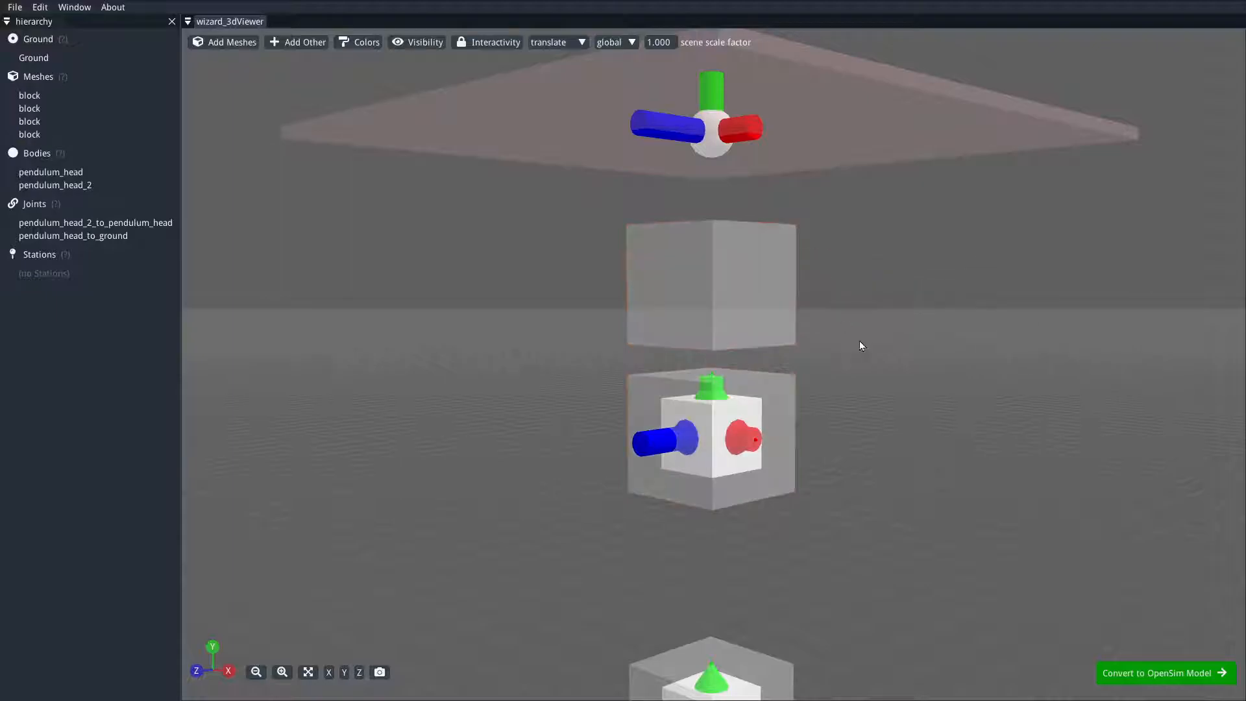
right_drag(857, 339, 821, 333)
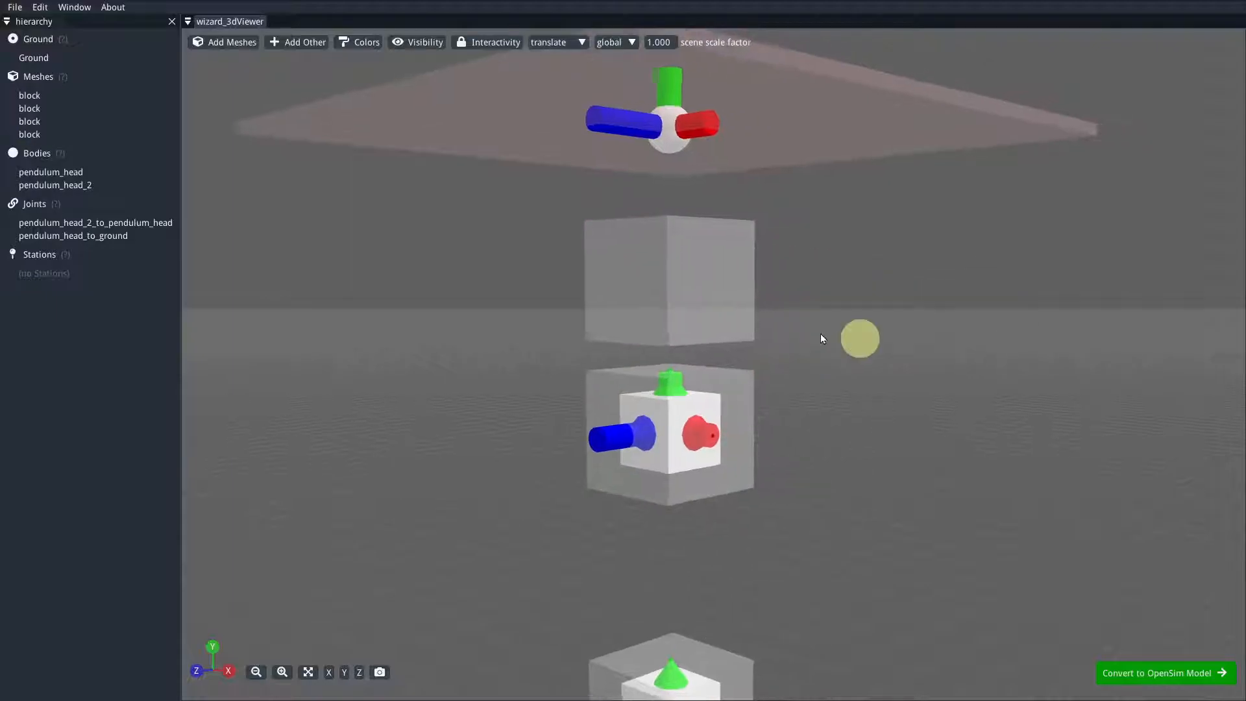
click(680, 263)
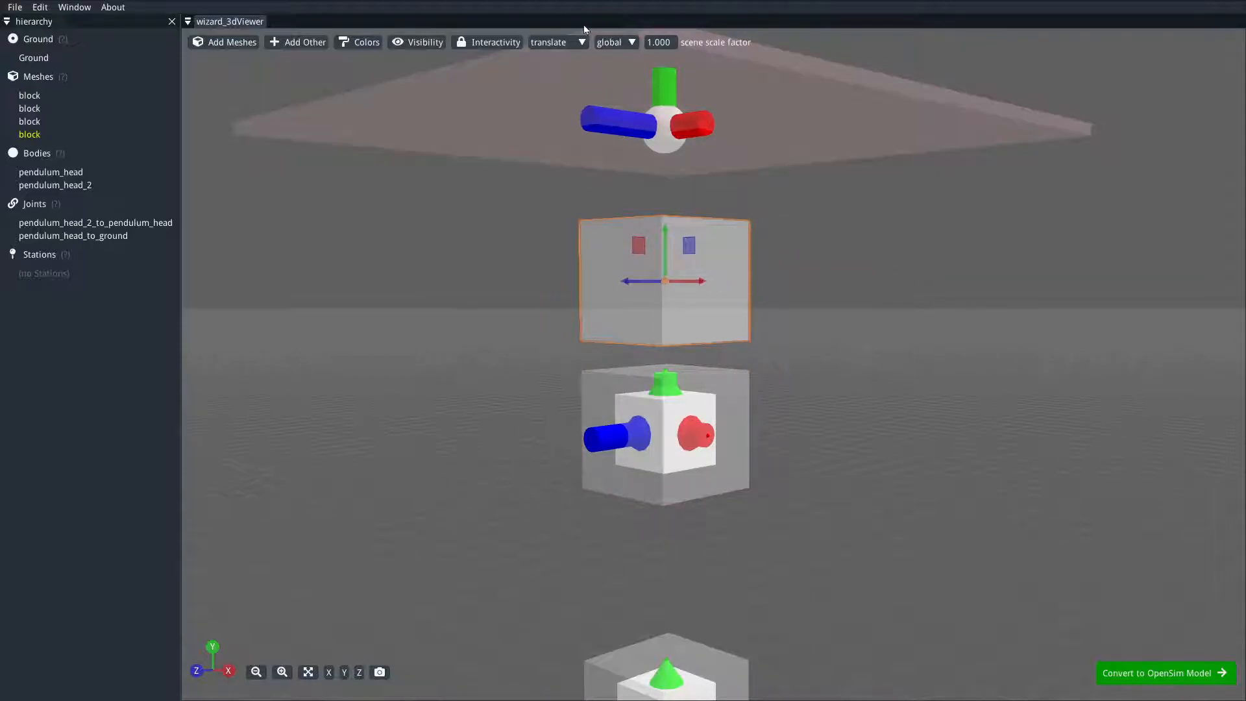
click(549, 42)
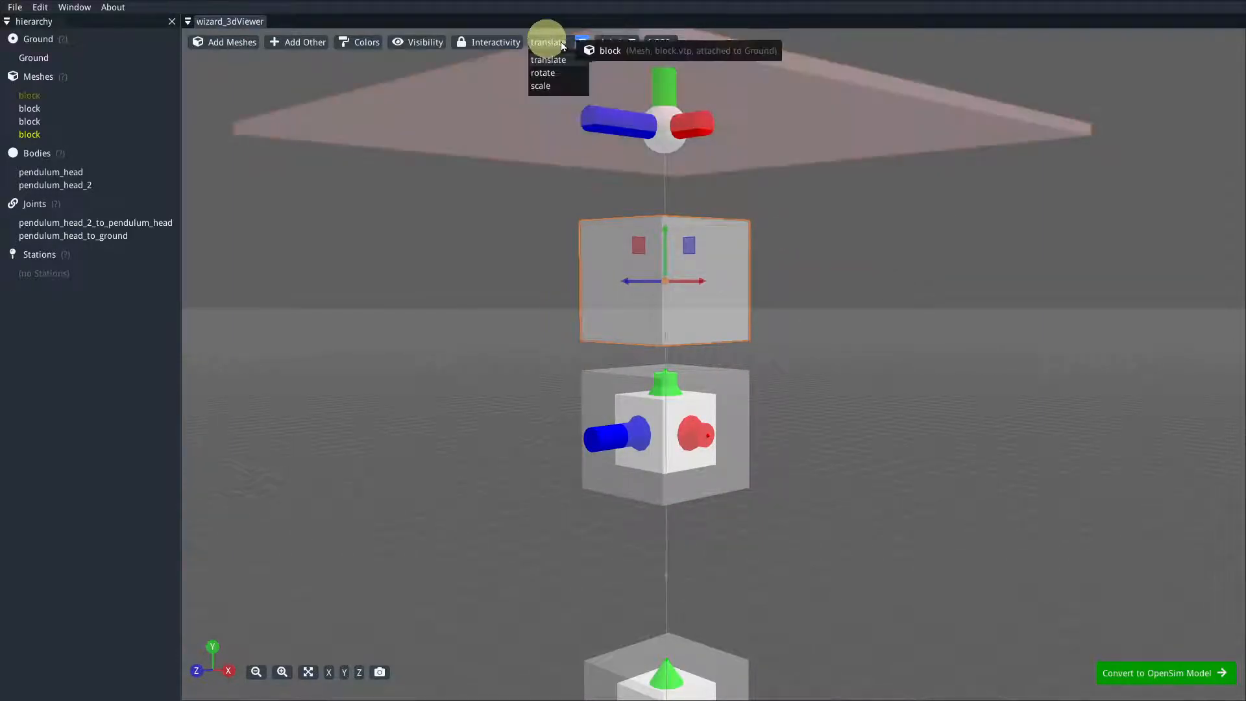
click(543, 86)
drag(626, 281, 712, 283)
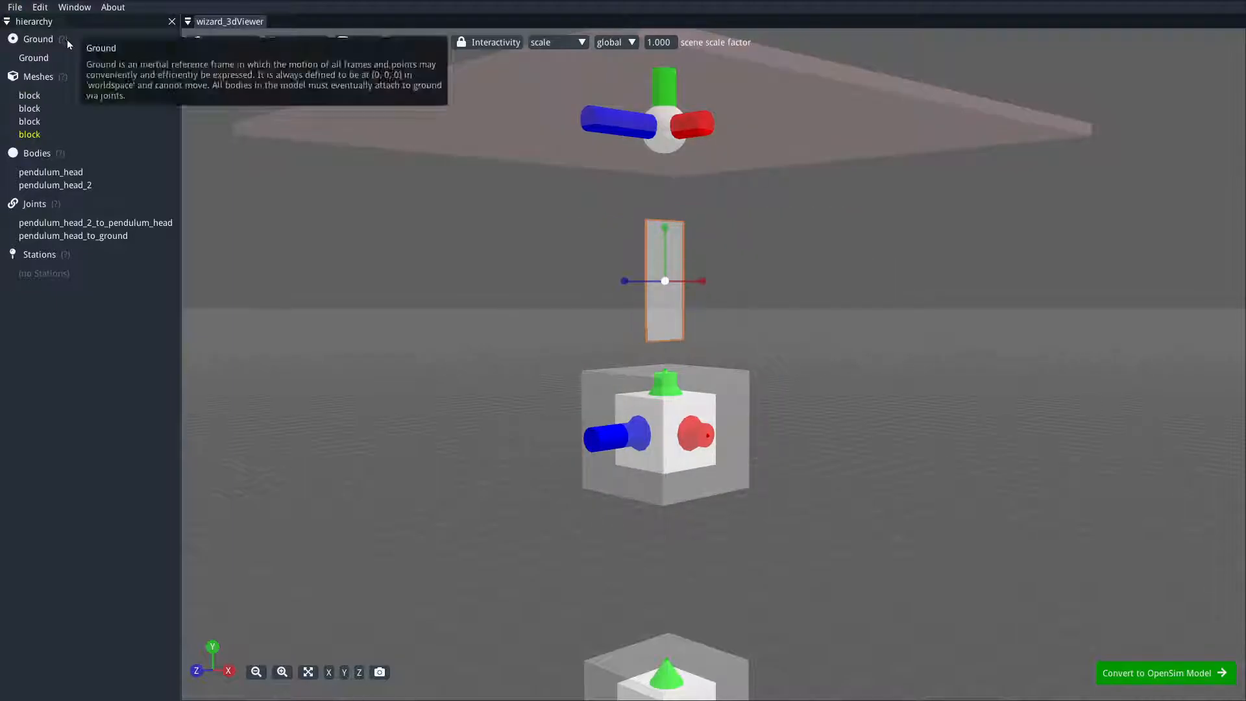
click(40, 7)
click(67, 23)
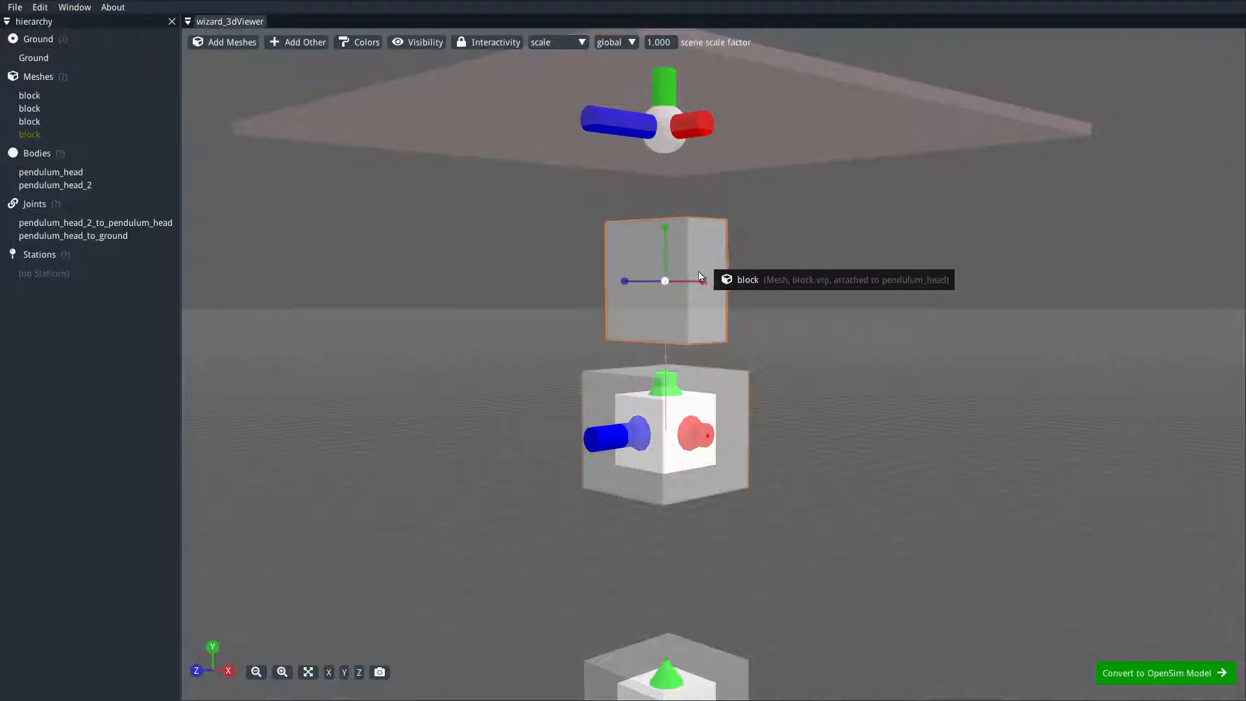
Try to scale the upper block mesh freehand along its X, Y and Z axes.
drag(703, 281, 683, 283)
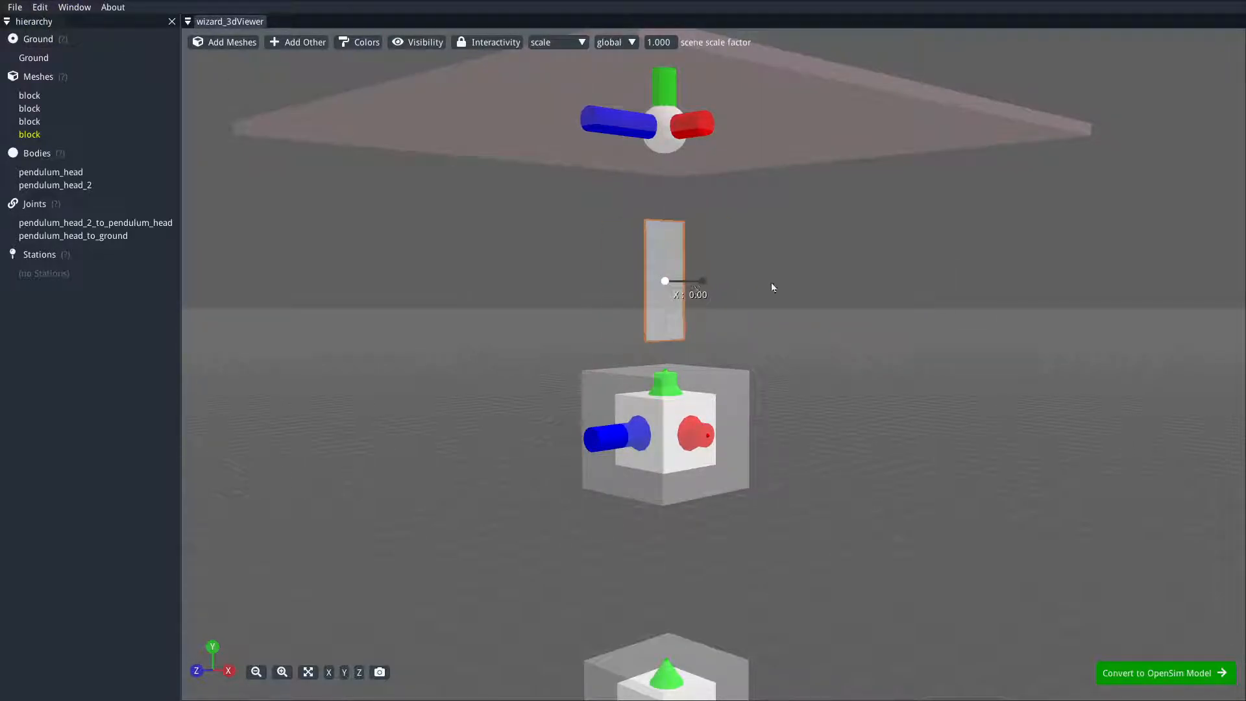
drag(664, 281, 802, 294)
drag(735, 271, 739, 267)
drag(665, 227, 625, 285)
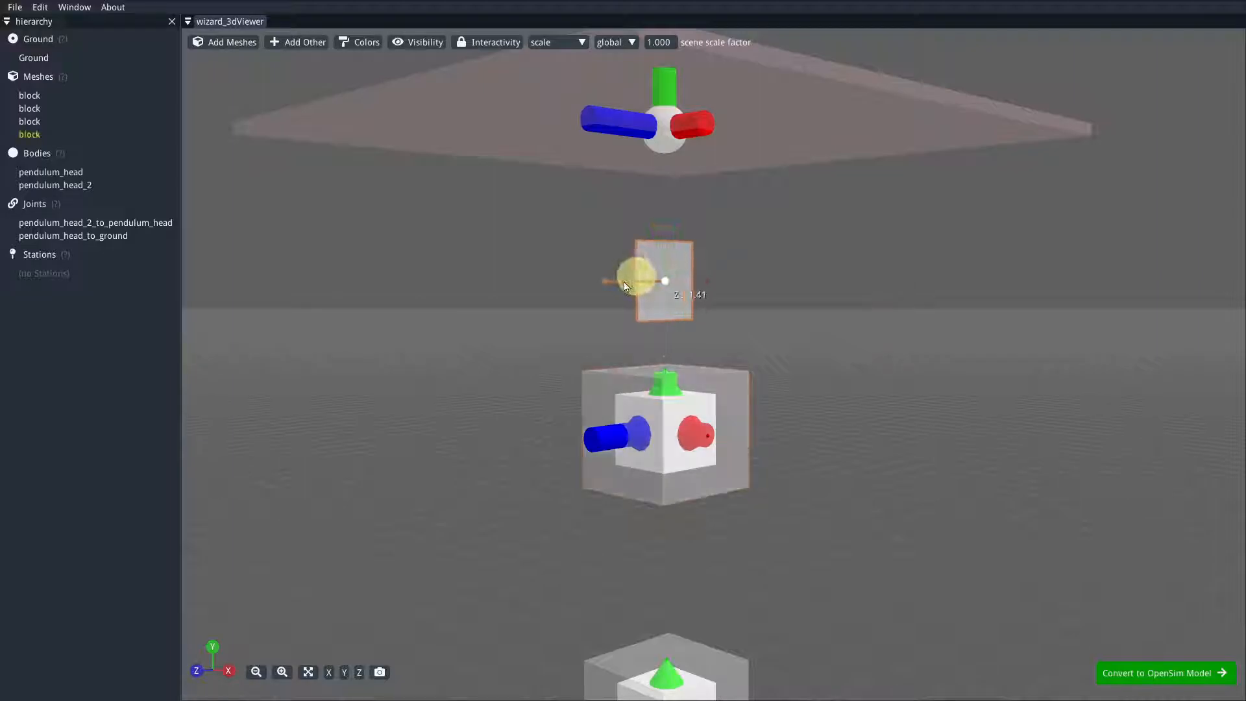
Undo the freehand scaling of the upper block mesh until its full cube shape is restored.
click(32, 12)
click(53, 24)
click(39, 8)
click(53, 26)
click(41, 9)
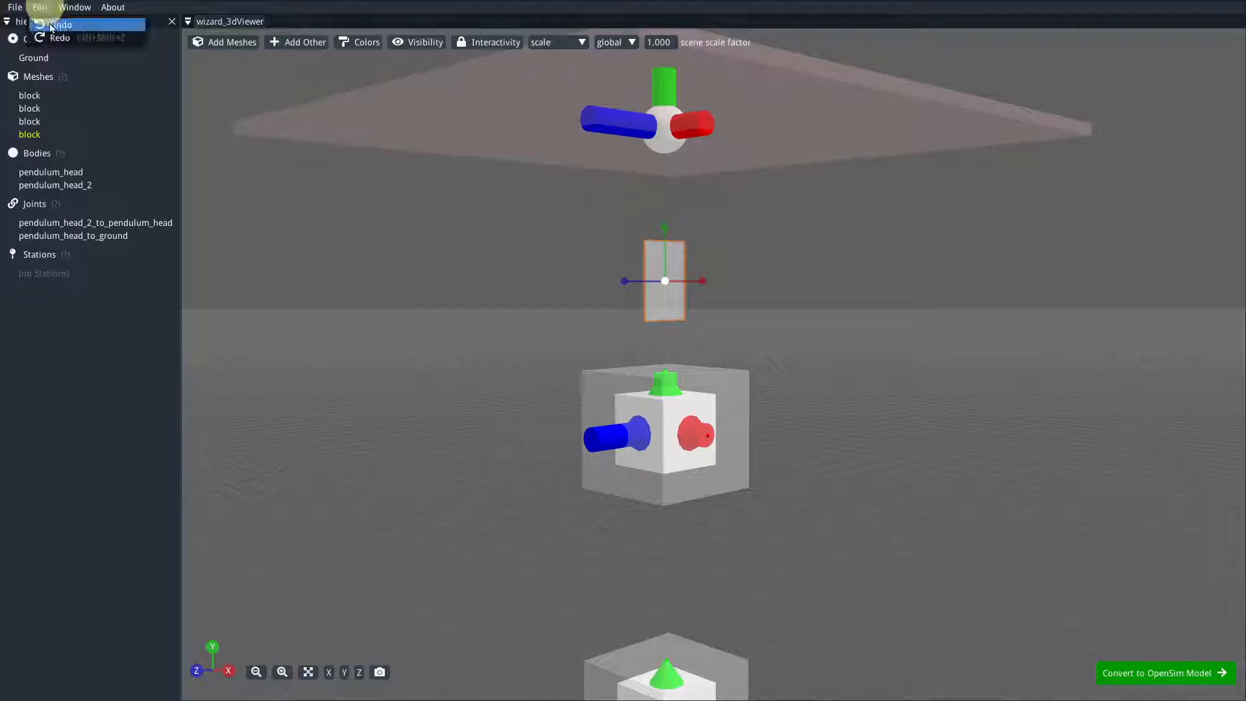
click(48, 24)
click(43, 10)
click(49, 25)
click(39, 8)
click(52, 25)
click(42, 8)
click(51, 25)
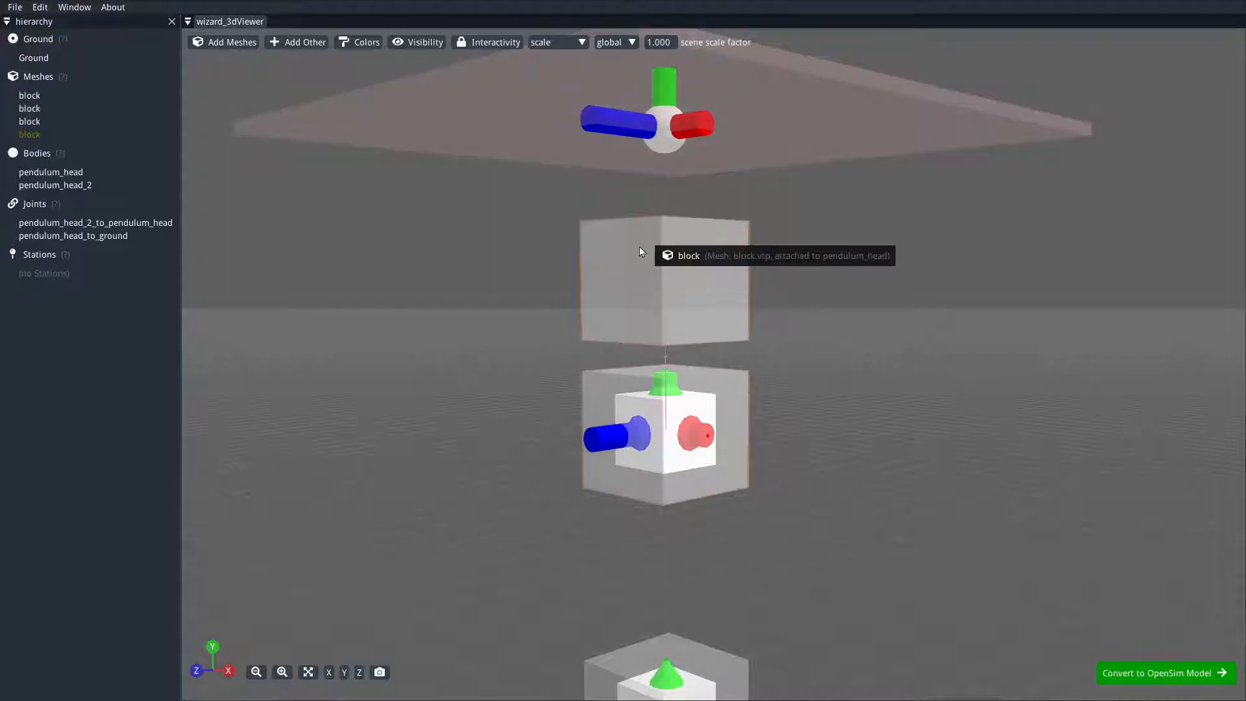
Set the upper block mesh's scale to 0.2 in X, 2.5 in Y and 0.2 in Z.
click(687, 258)
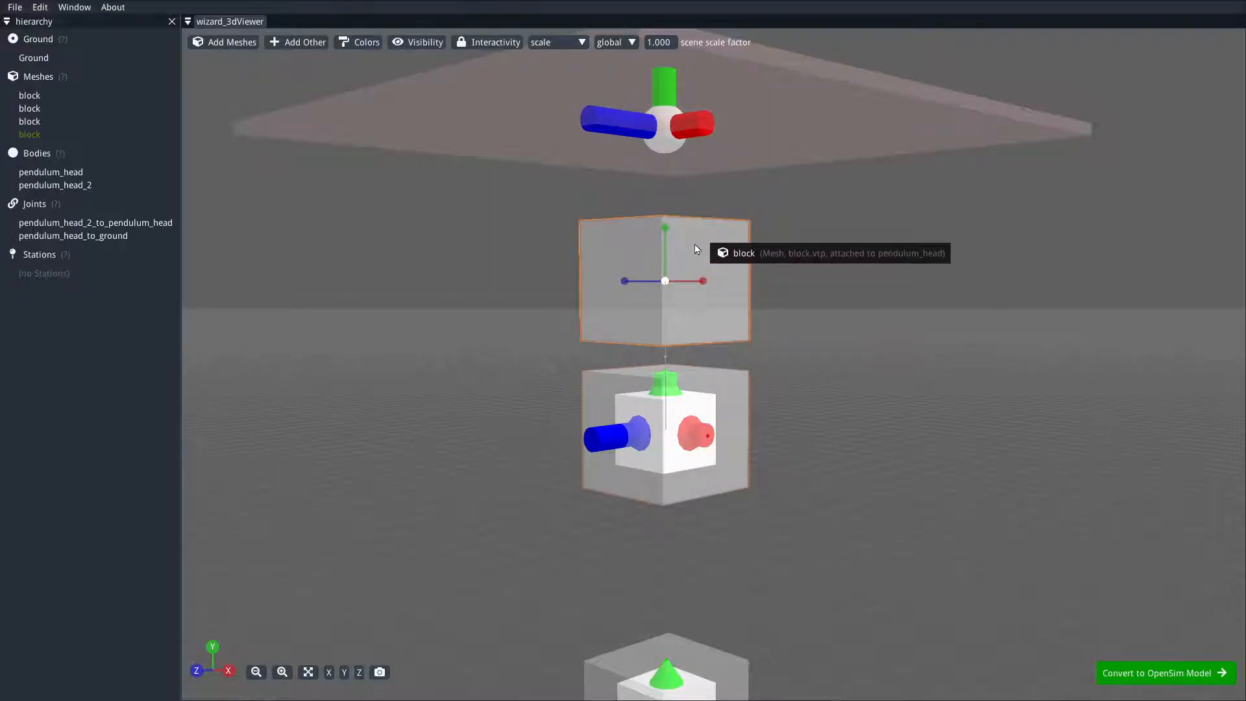
right_click(696, 250)
click(744, 324)
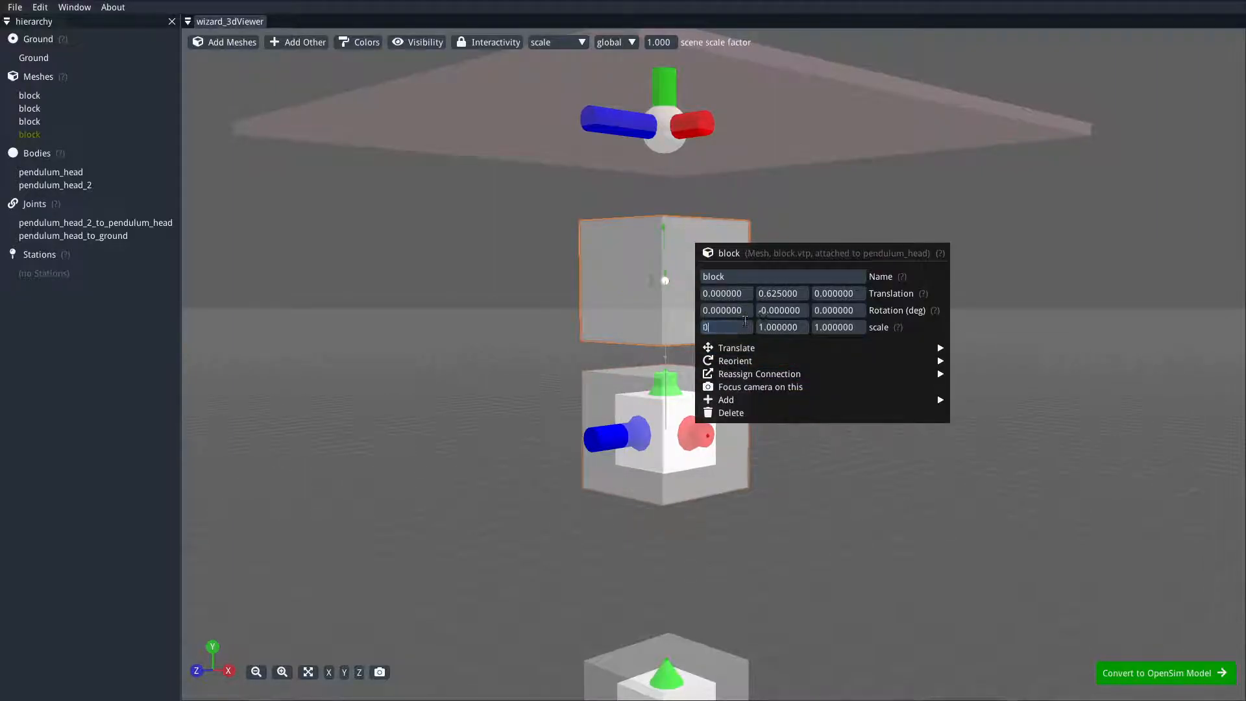
text(0.2)
click(778, 326)
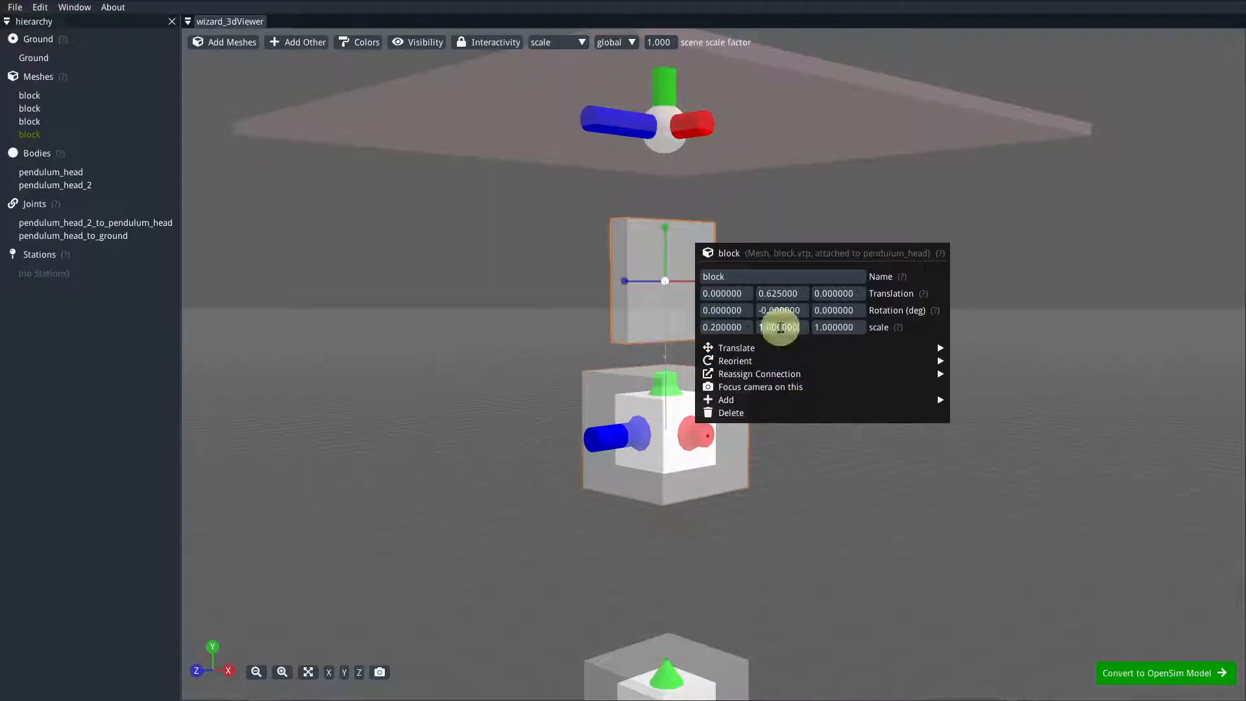
text(2.5)
key(Return)
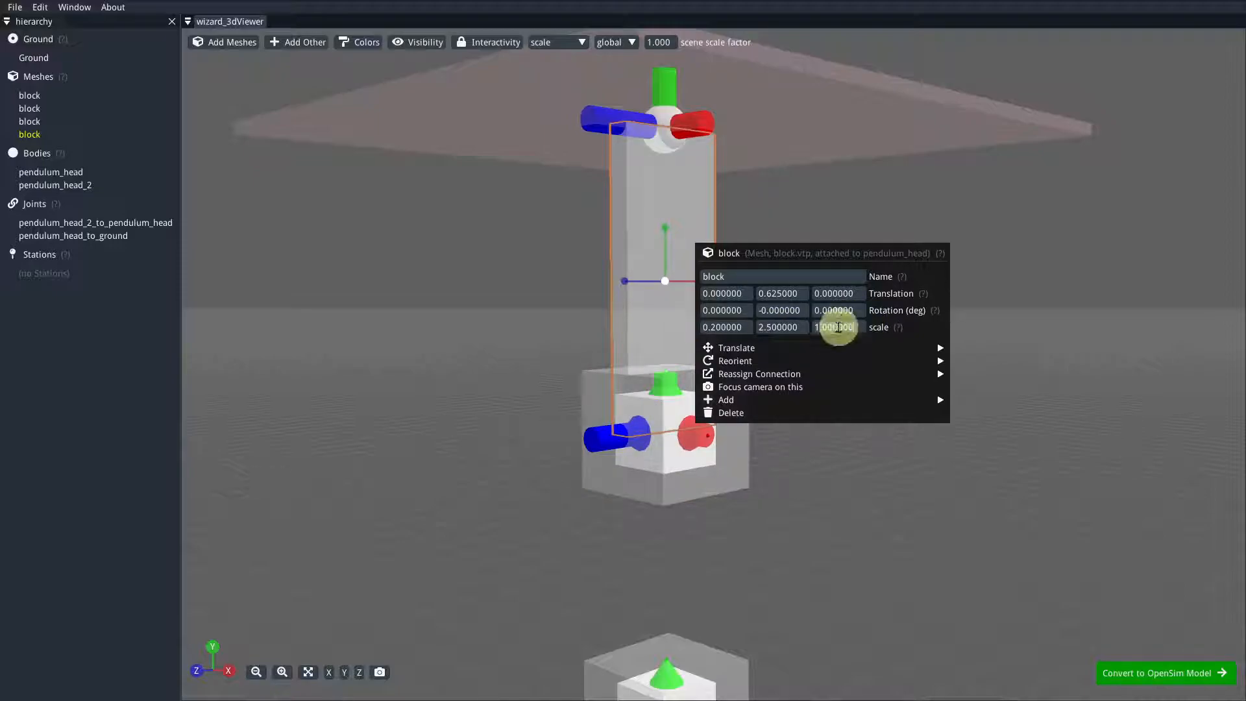
text(0.2)
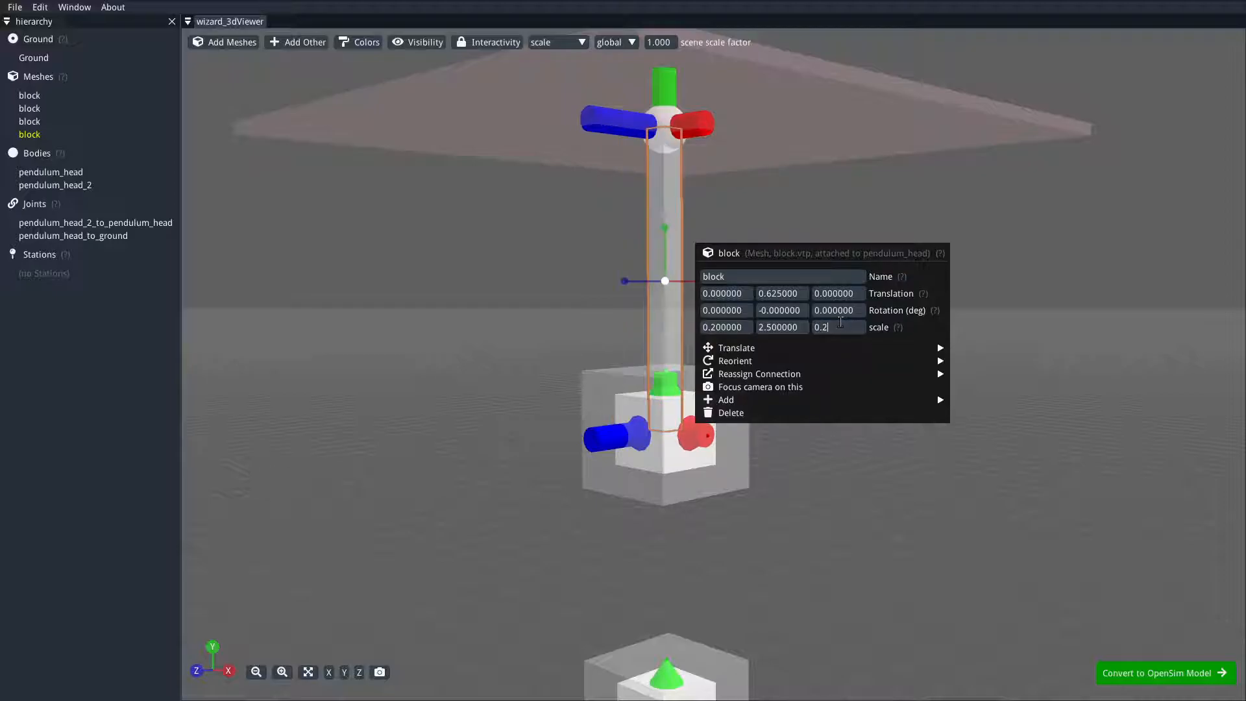
key(Return)
click(840, 322)
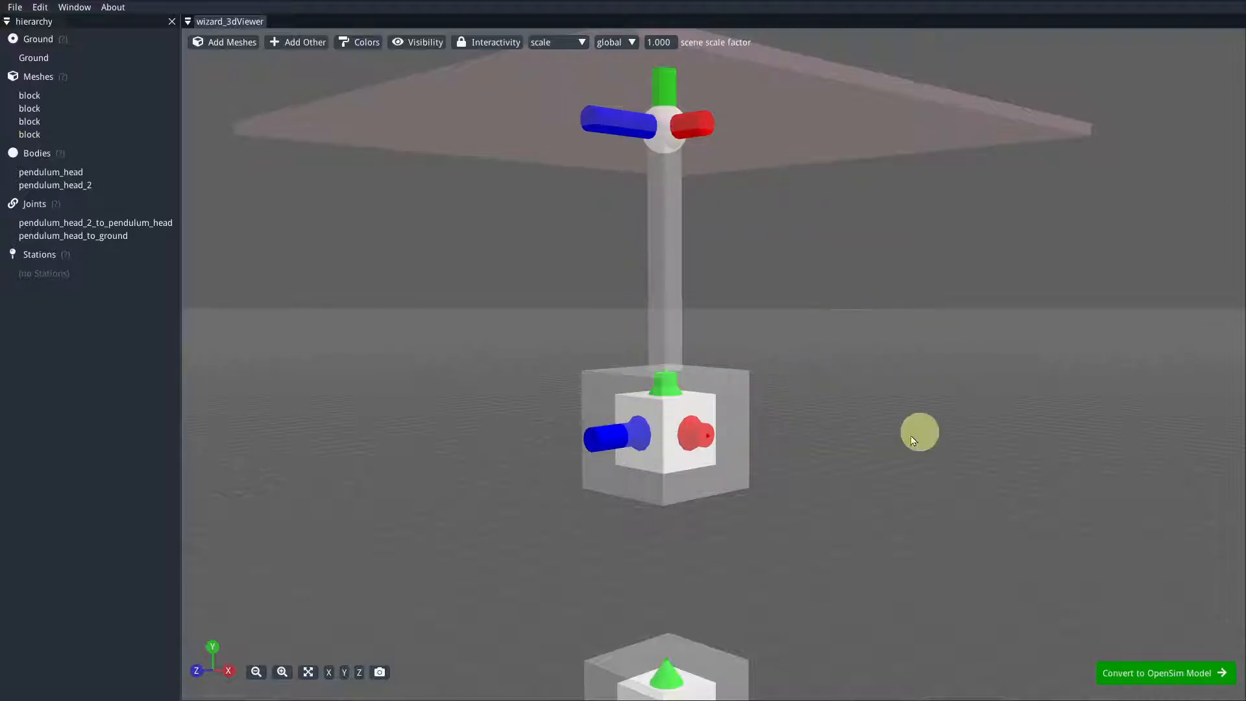
Convert the scene to an OpenSim model and simulate it with the pendulum_head_to_ground coordinate swung away from zero.
scroll(884, 435, down, 5)
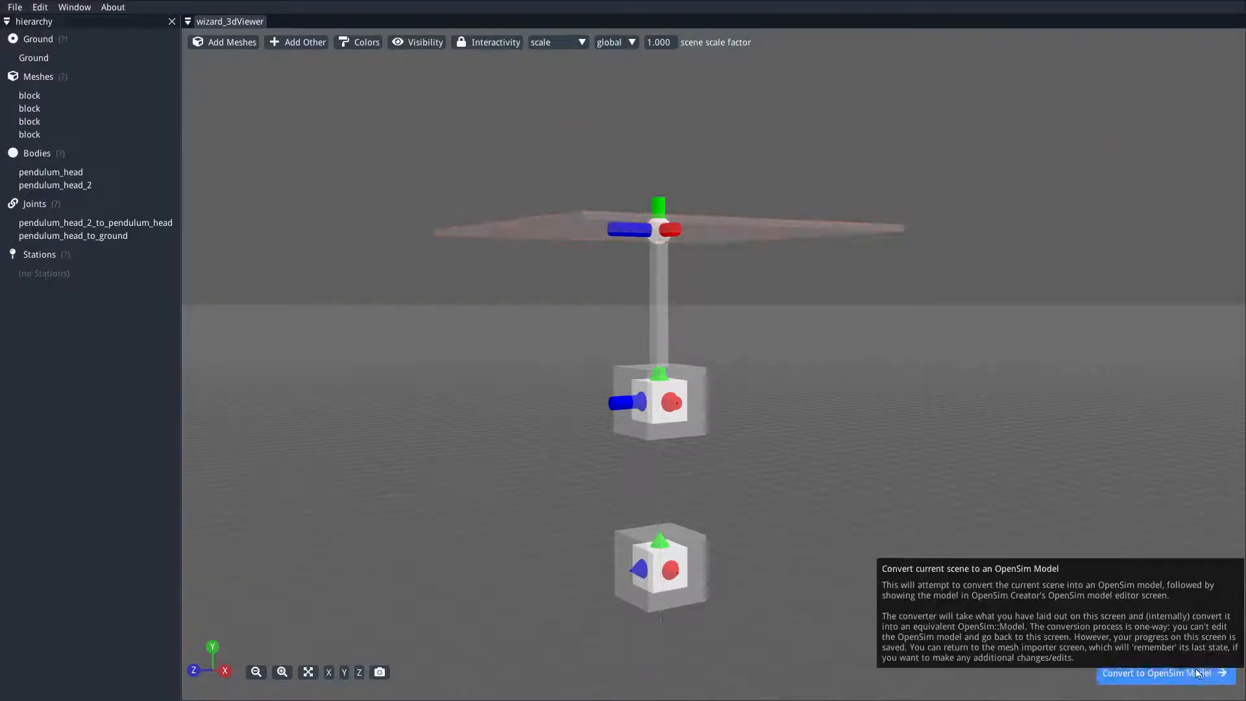
click(1201, 677)
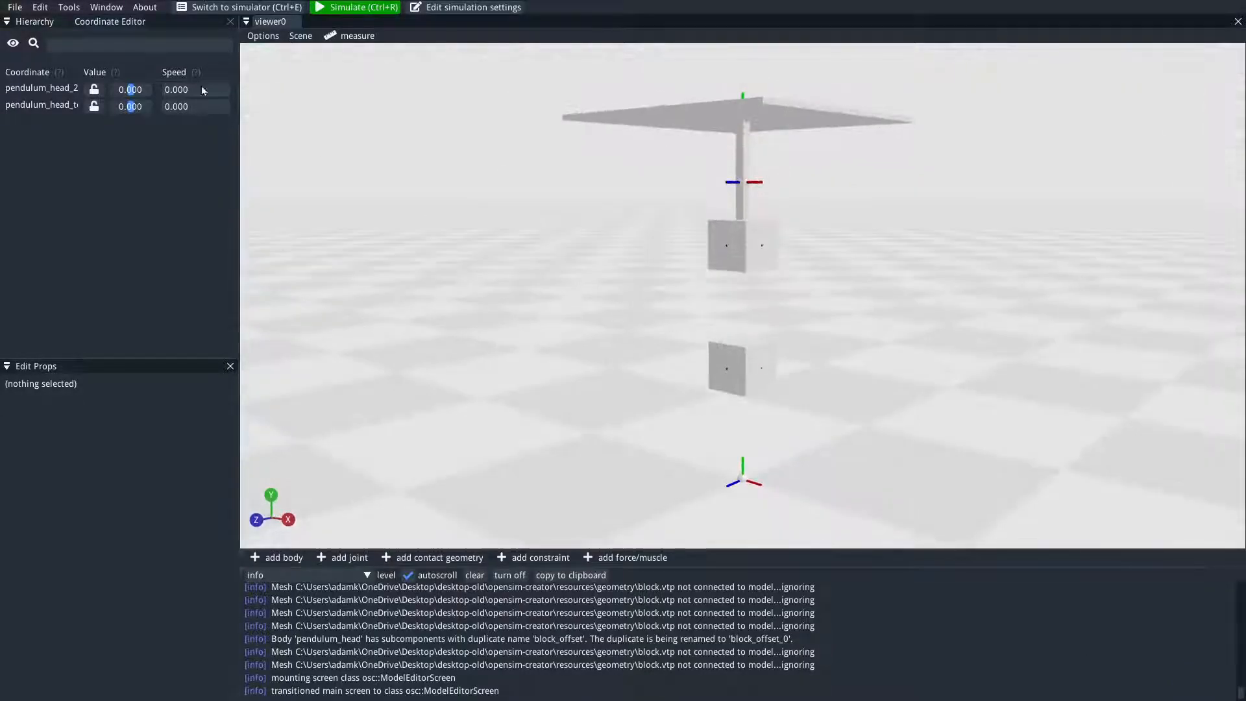
drag(130, 106, 131, 111)
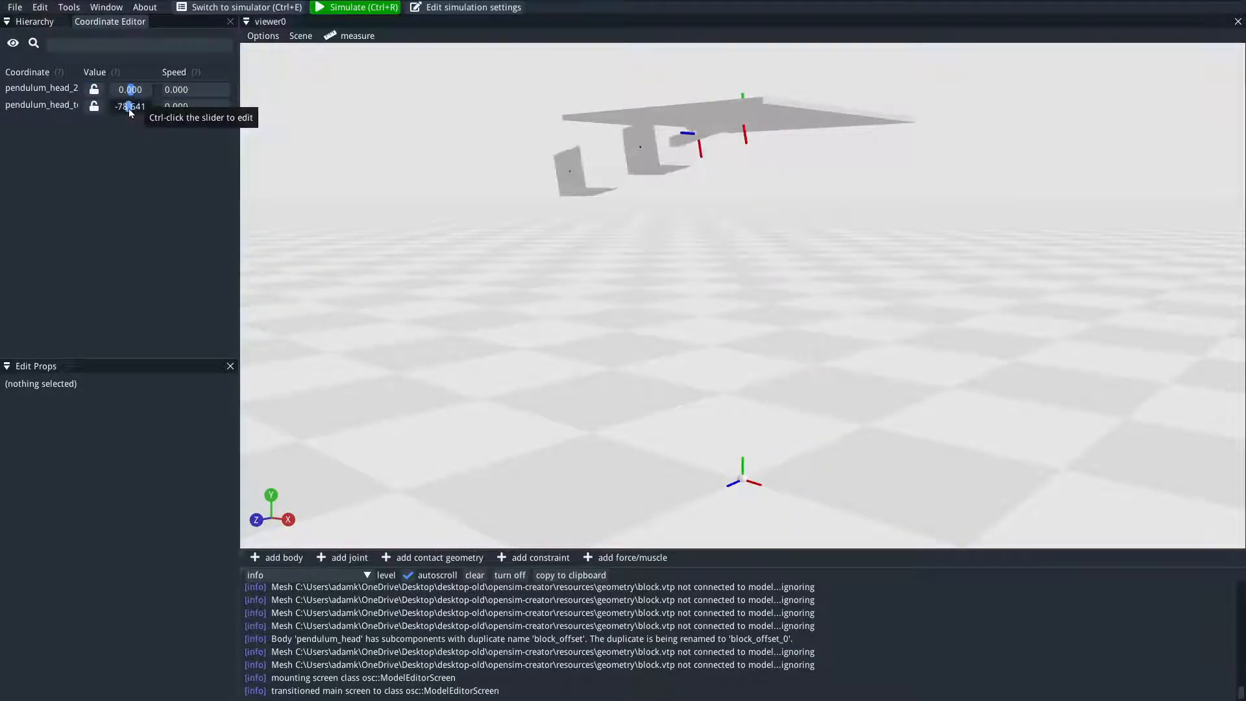
click(342, 8)
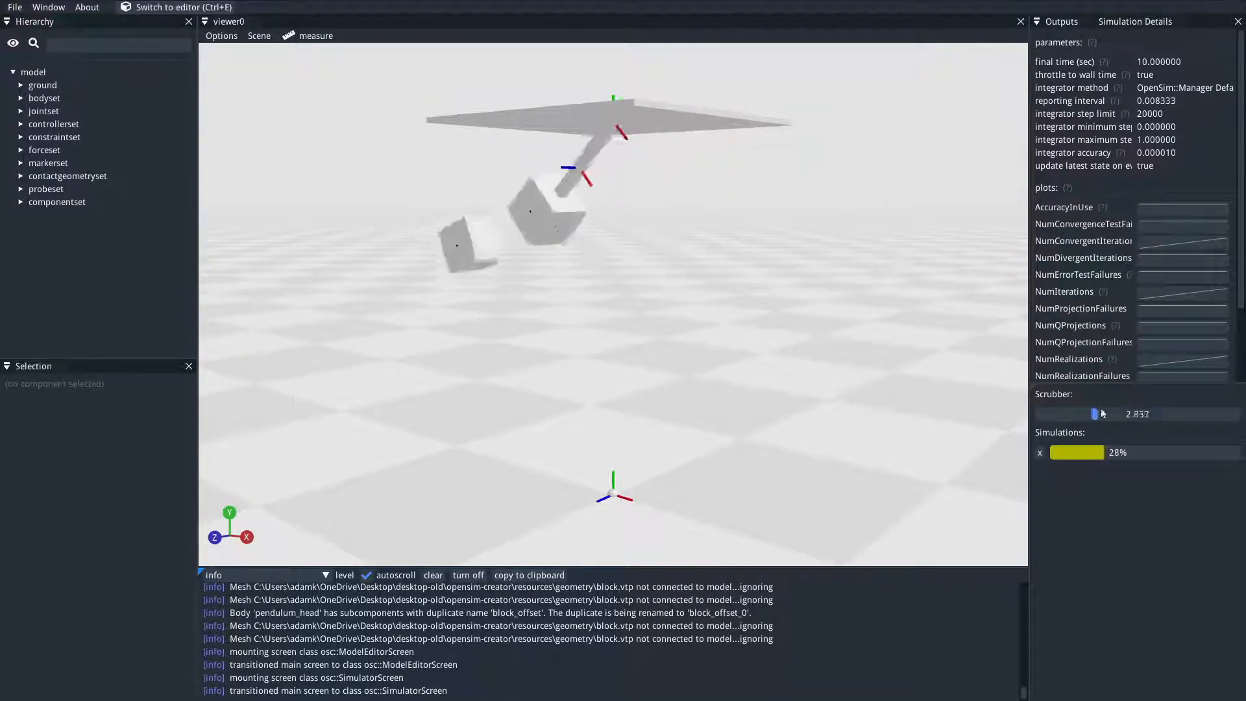
Return to the mesh importer scene and bring the two pendulum bodies into close view.
click(14, 7)
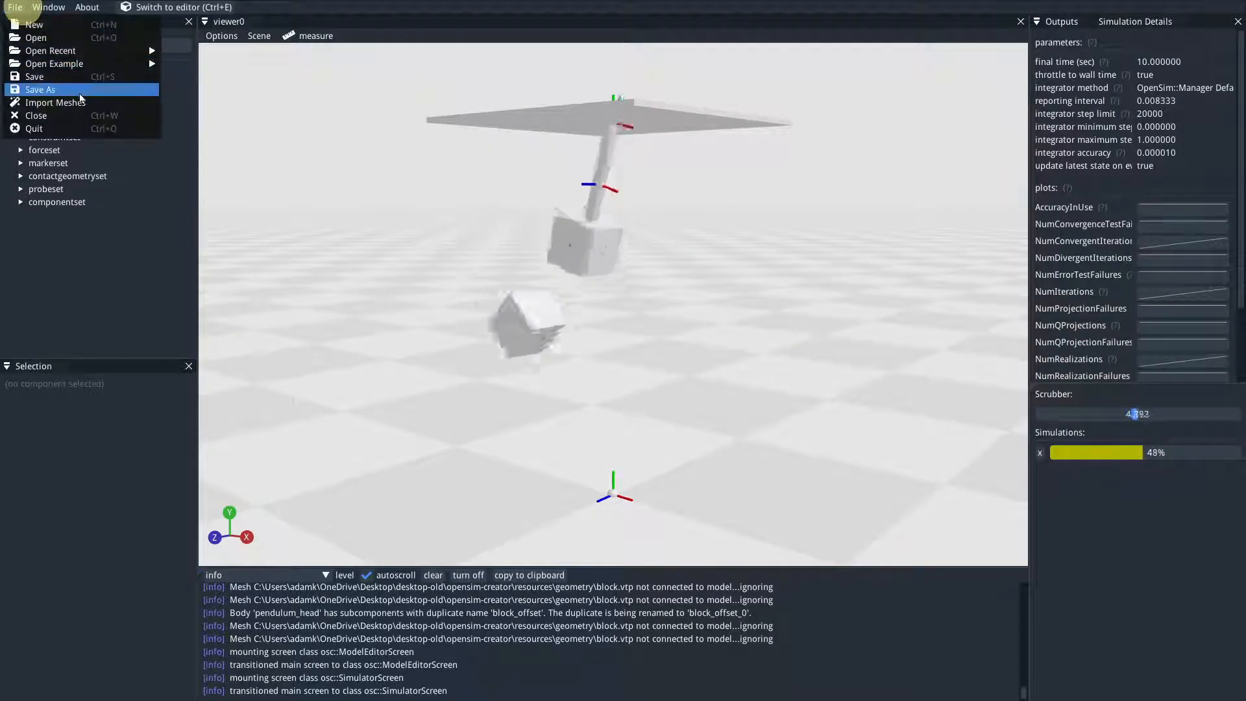
click(88, 102)
drag(564, 480, 588, 341)
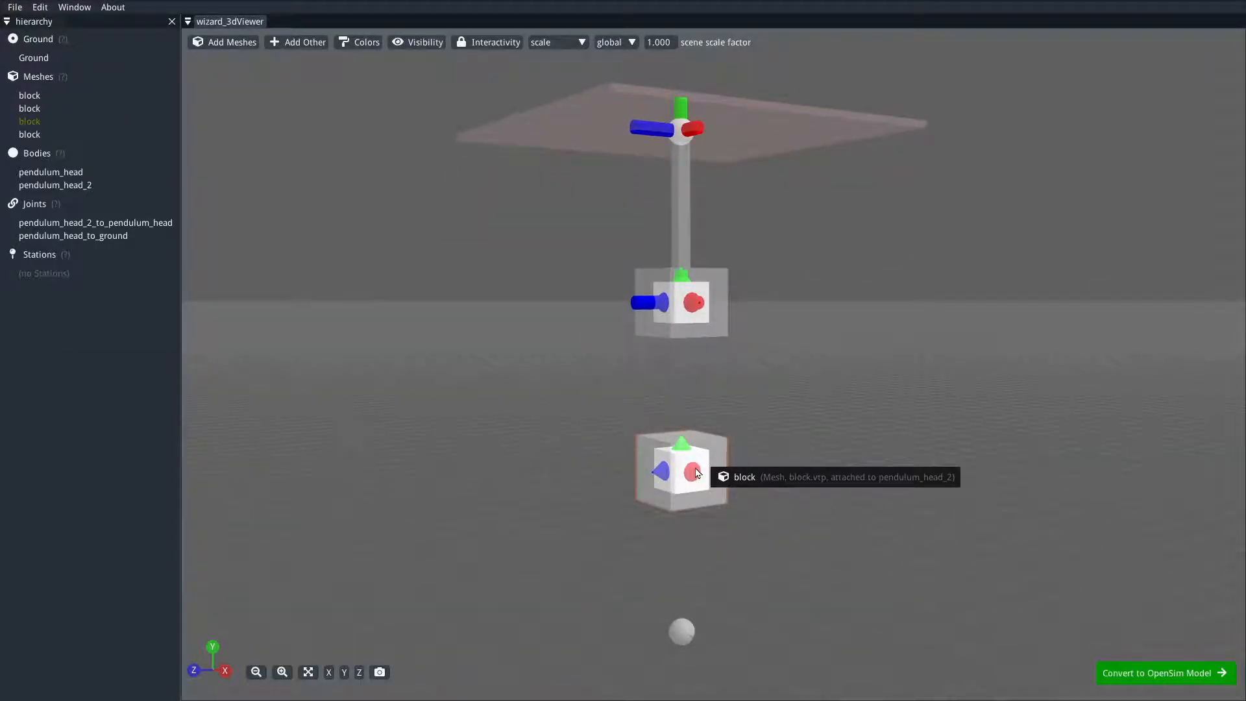
scroll(697, 473, up, 5)
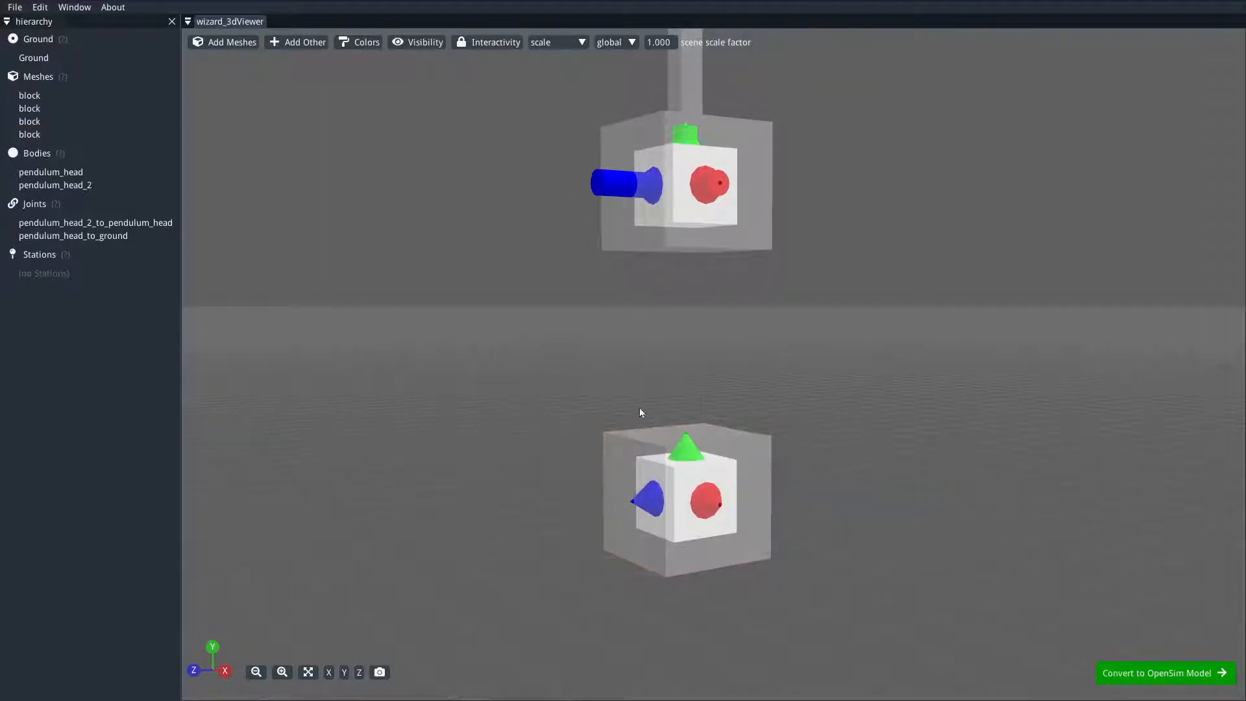
click(520, 42)
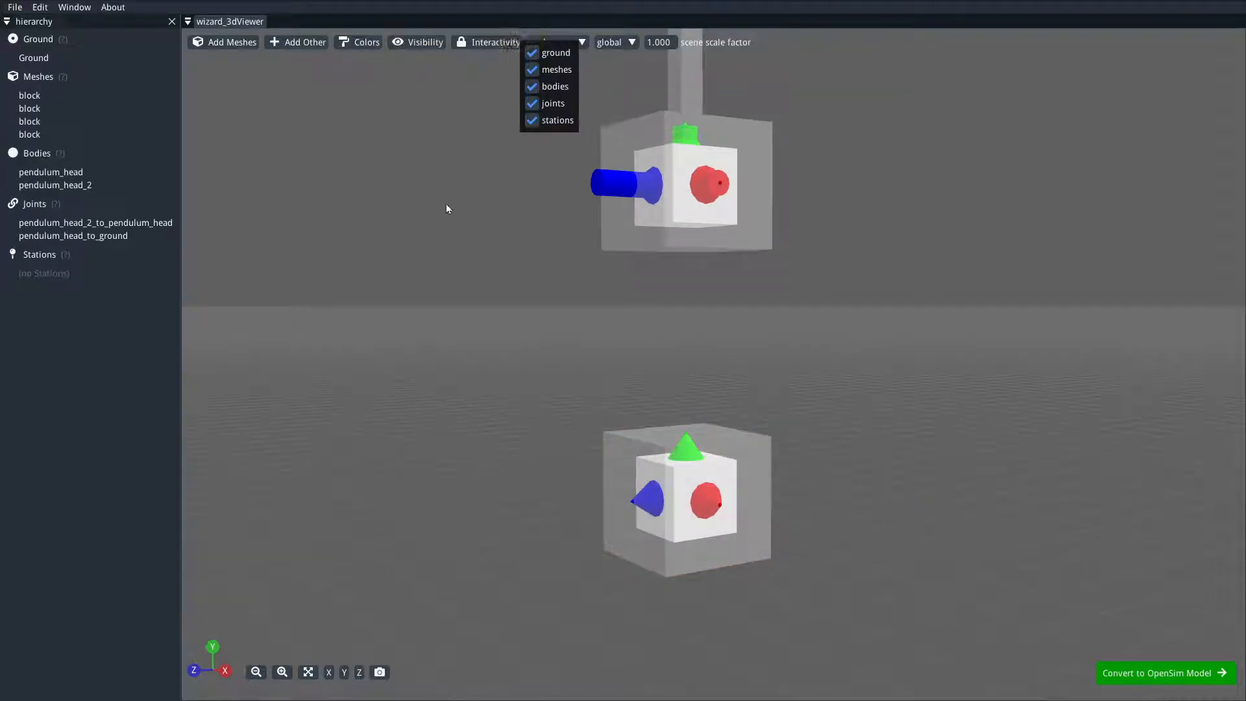
click(473, 312)
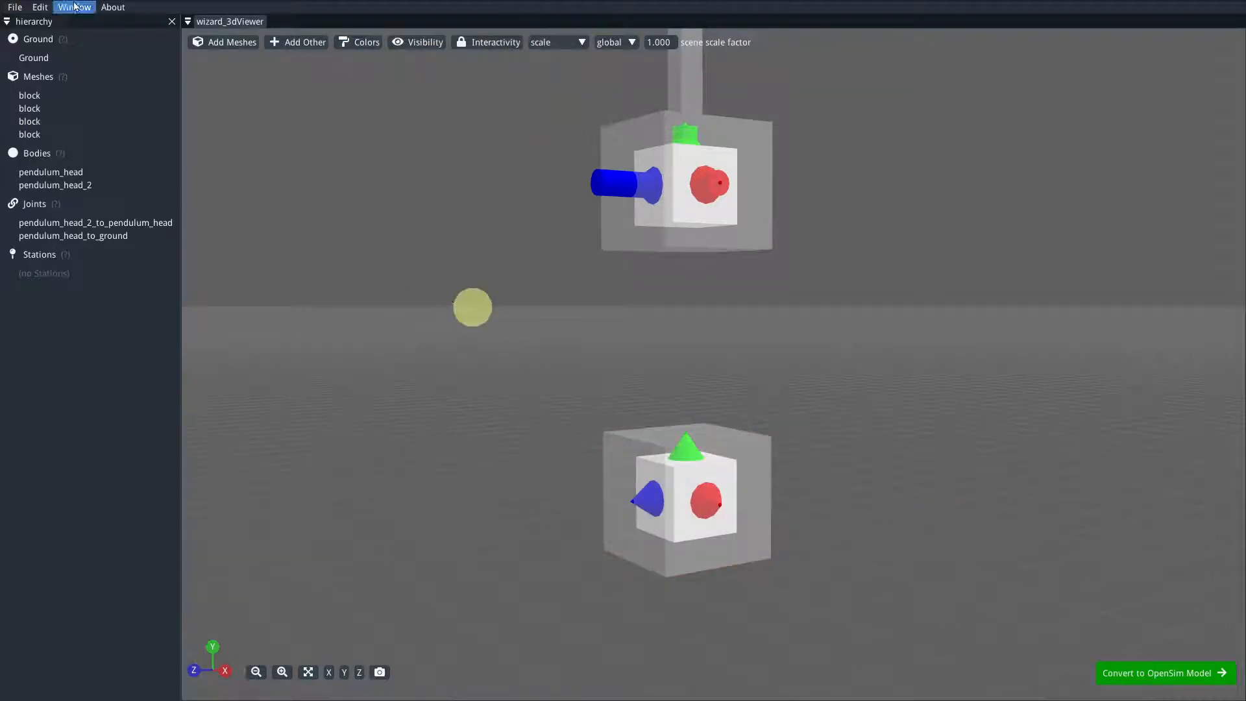
Attach a new block.vtp mesh to the pendulum_head_2 body.
right_click(70, 186)
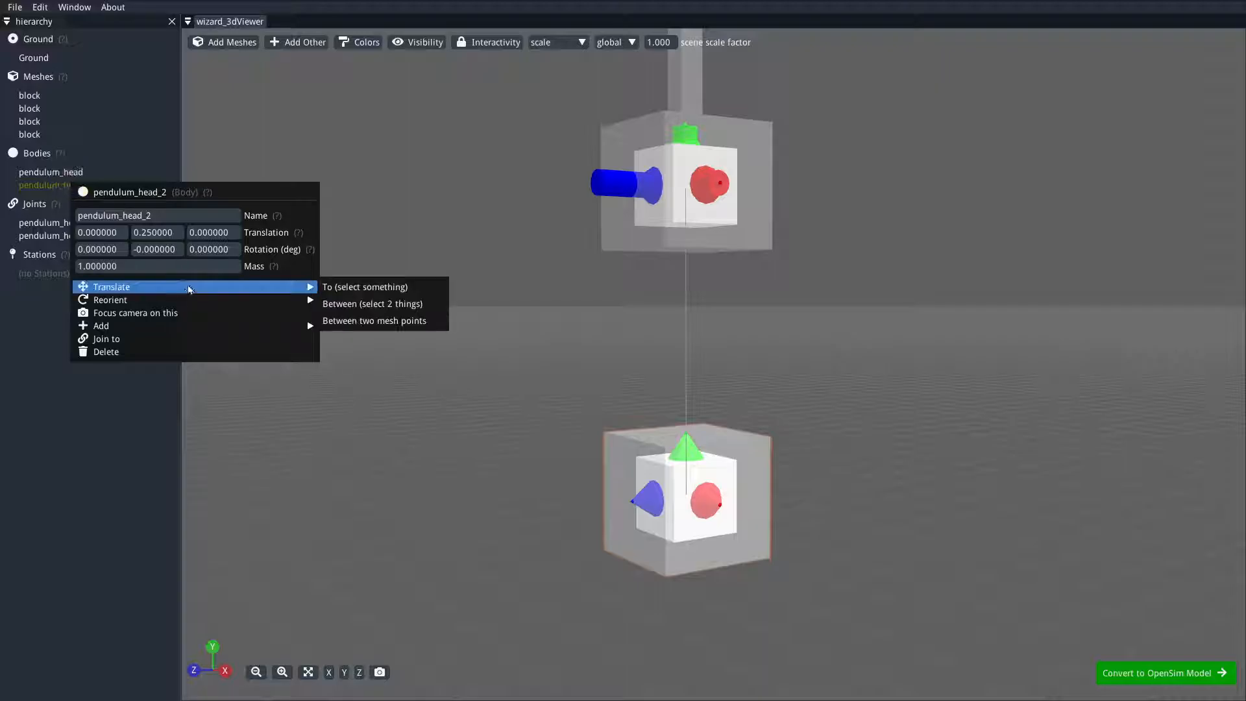
mouse_move(156, 326)
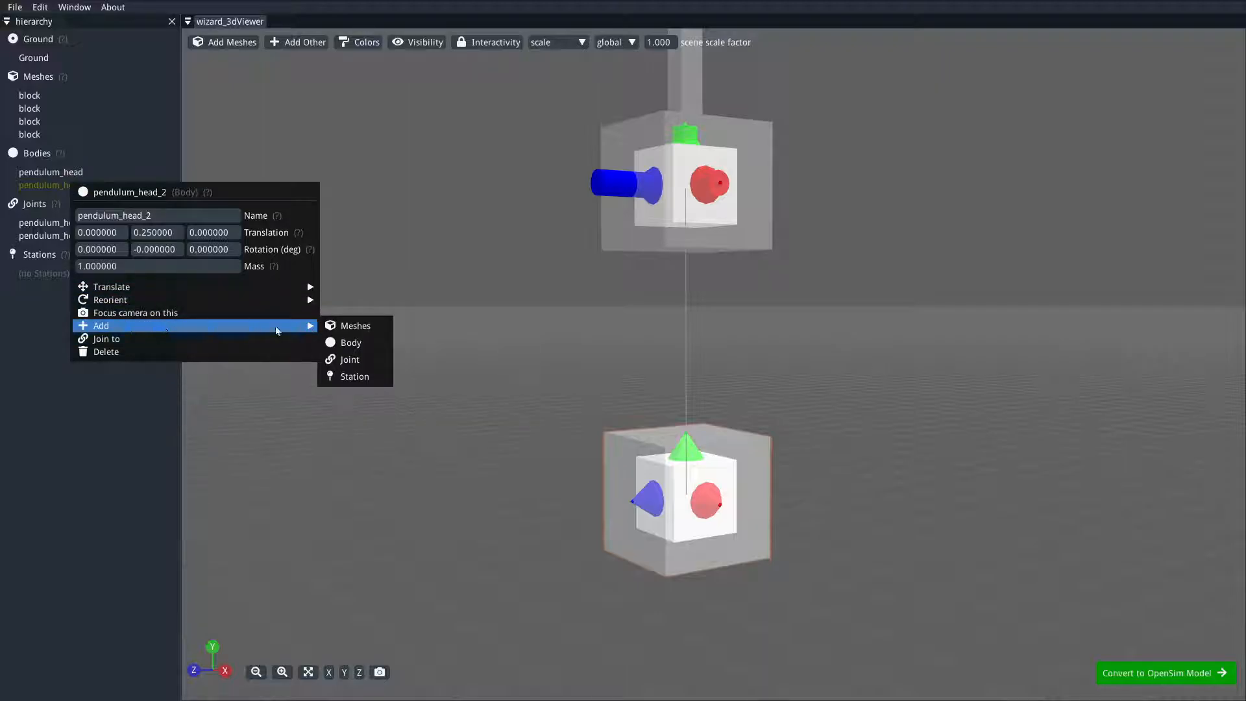
click(335, 326)
scroll(320, 223, down, 10)
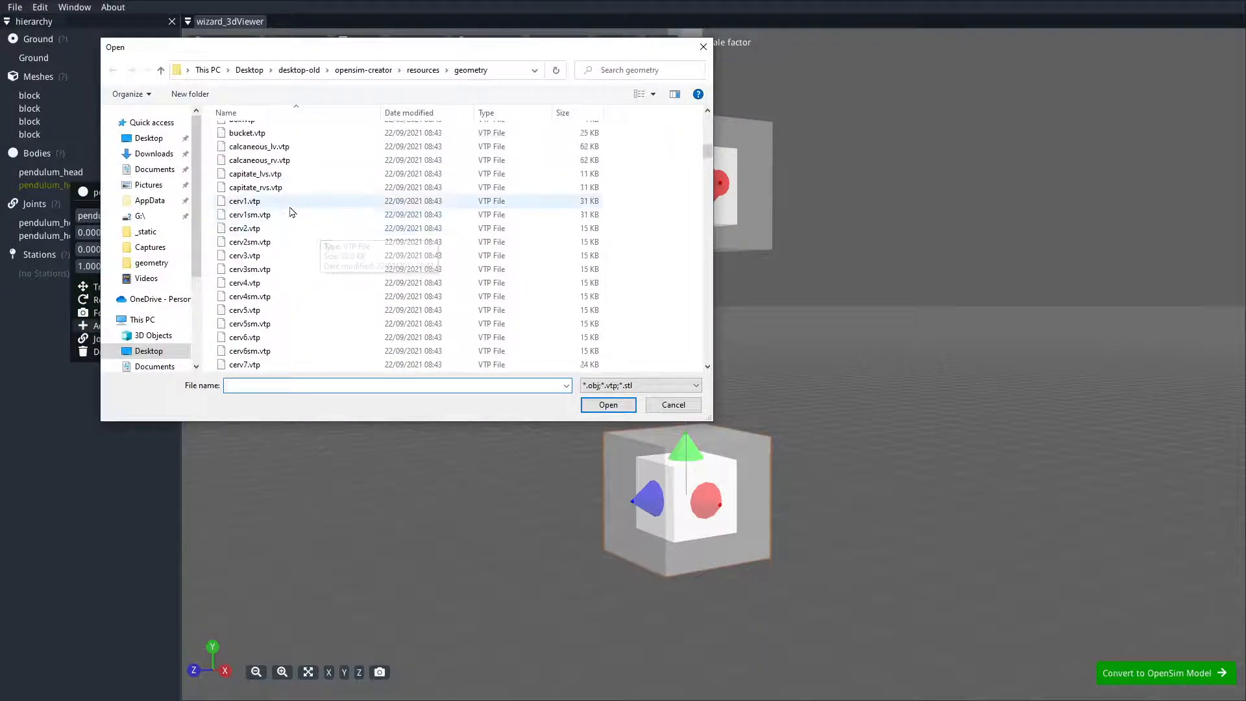
double_click(263, 195)
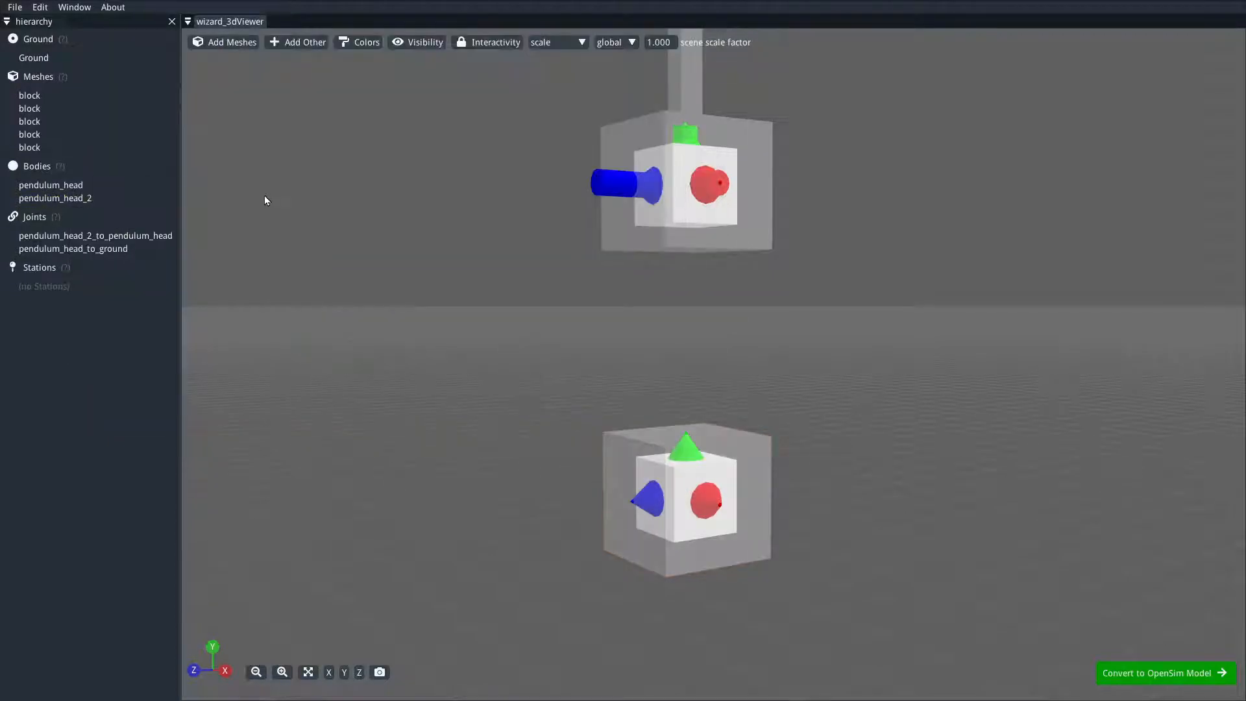
Translate the new block mesh to the midpoint between the pendulum_head_2 and pendulum_head bodies.
click(34, 148)
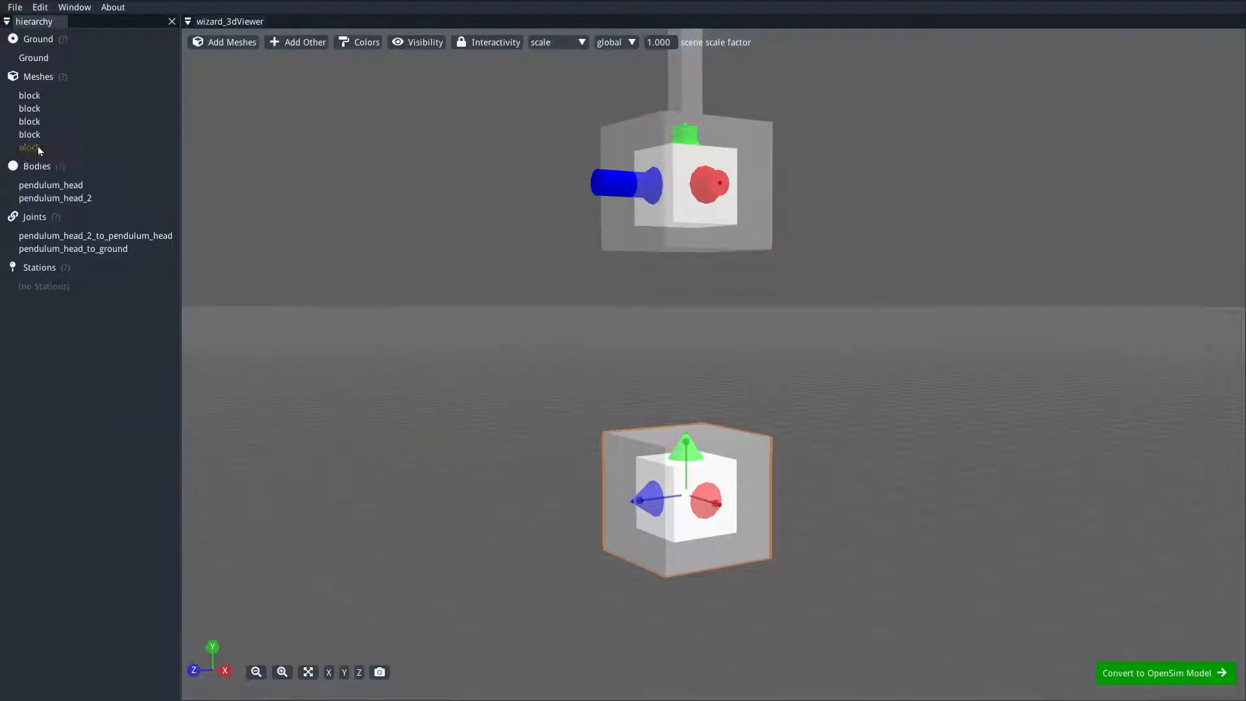
right_click(30, 147)
mouse_move(172, 248)
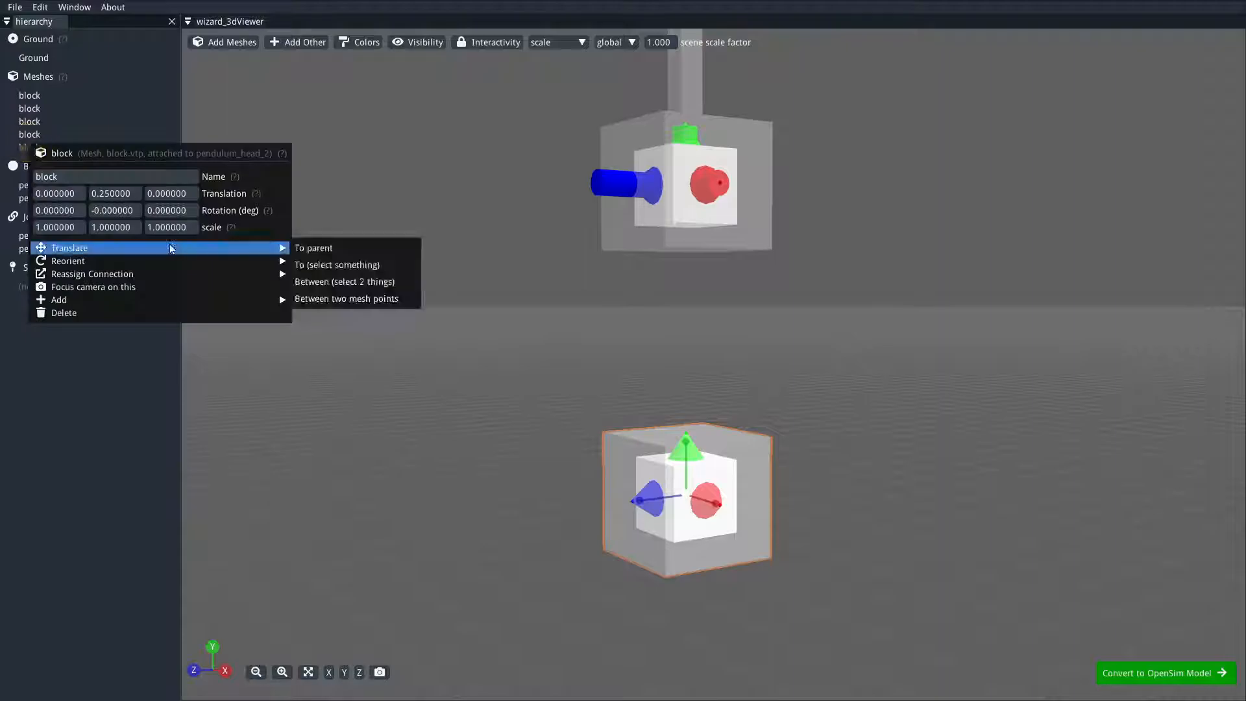
click(369, 284)
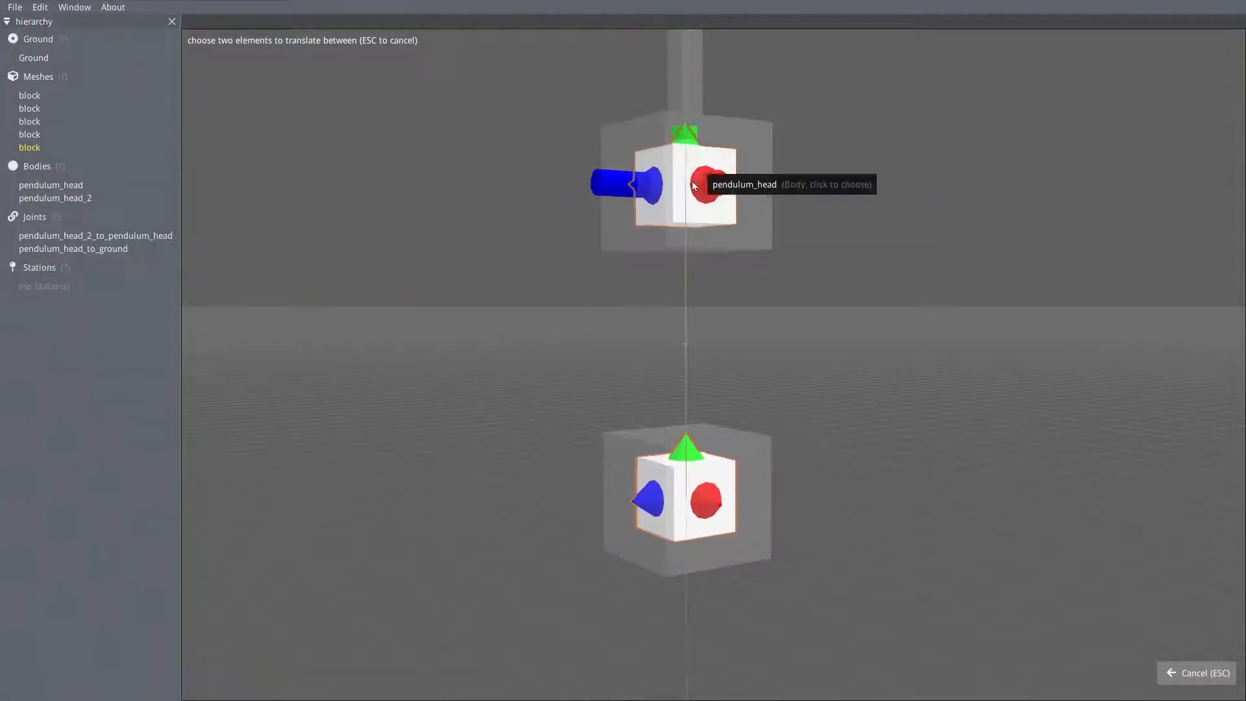
click(675, 198)
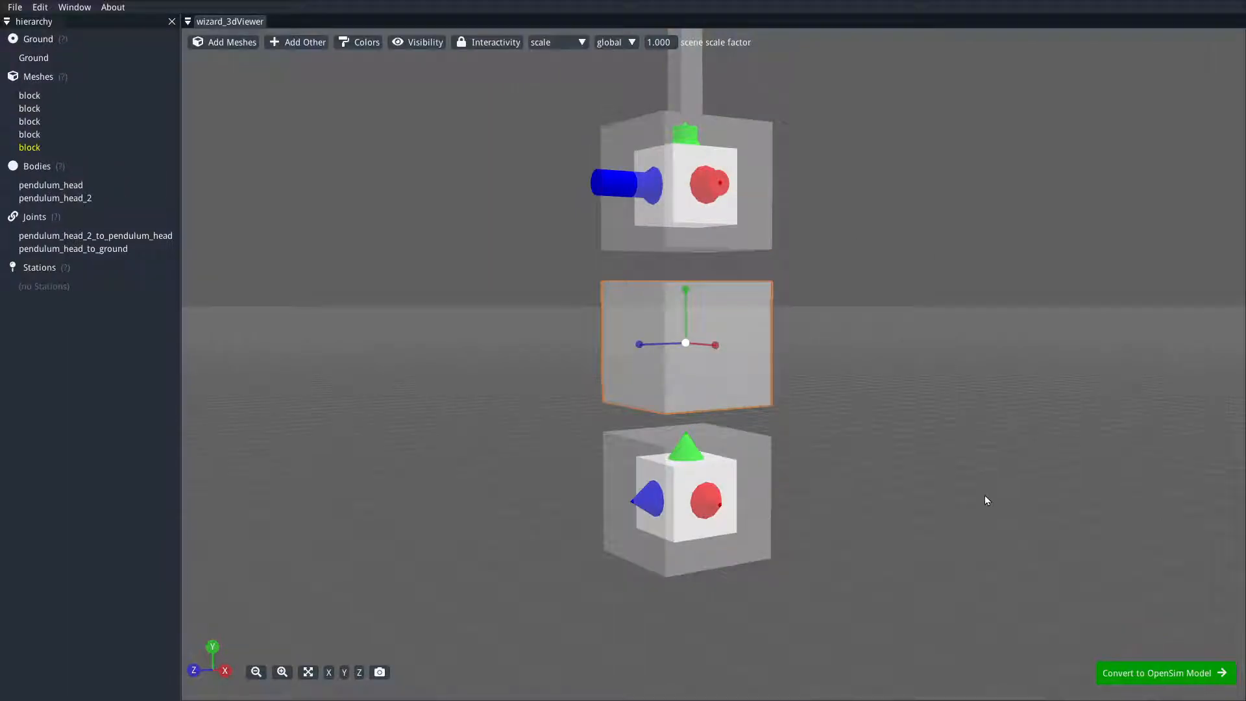
Scale the block mesh between the two pendulum bodies to 0.2 in X, 2.5 in Y and 0.2 in Z, and deselect it.
right_click(727, 305)
click(778, 388)
text(0.2)
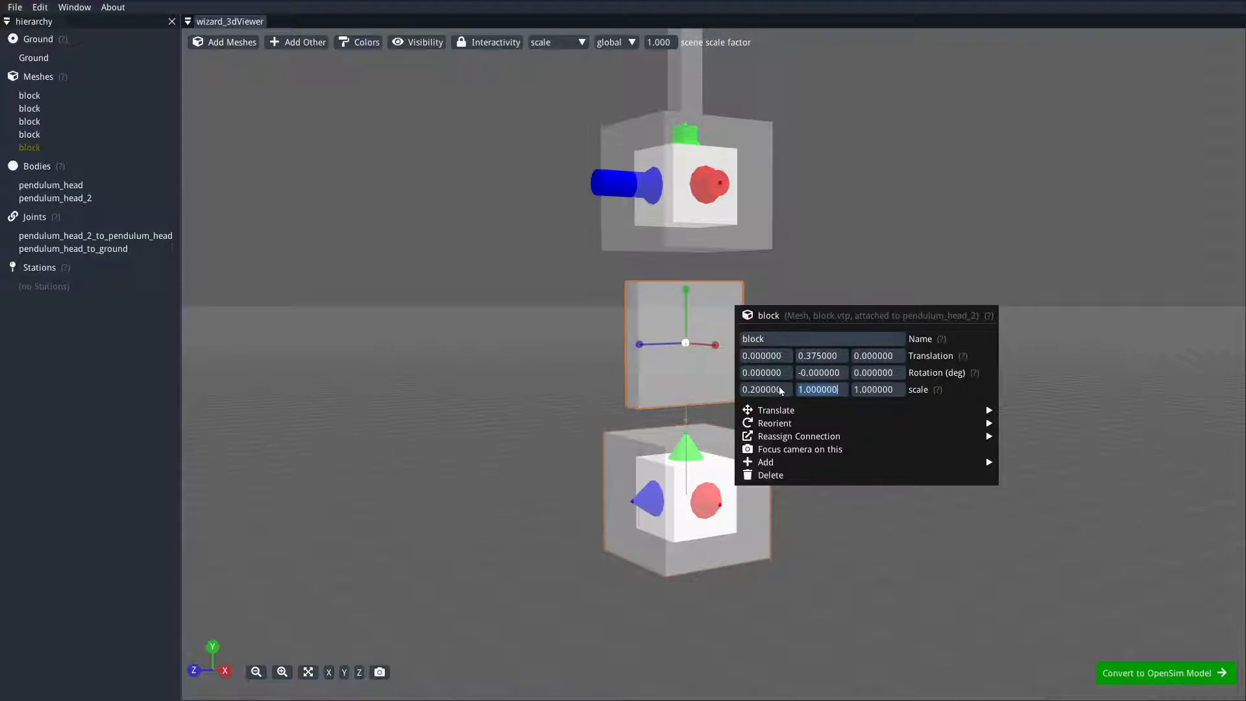
text(2.5)
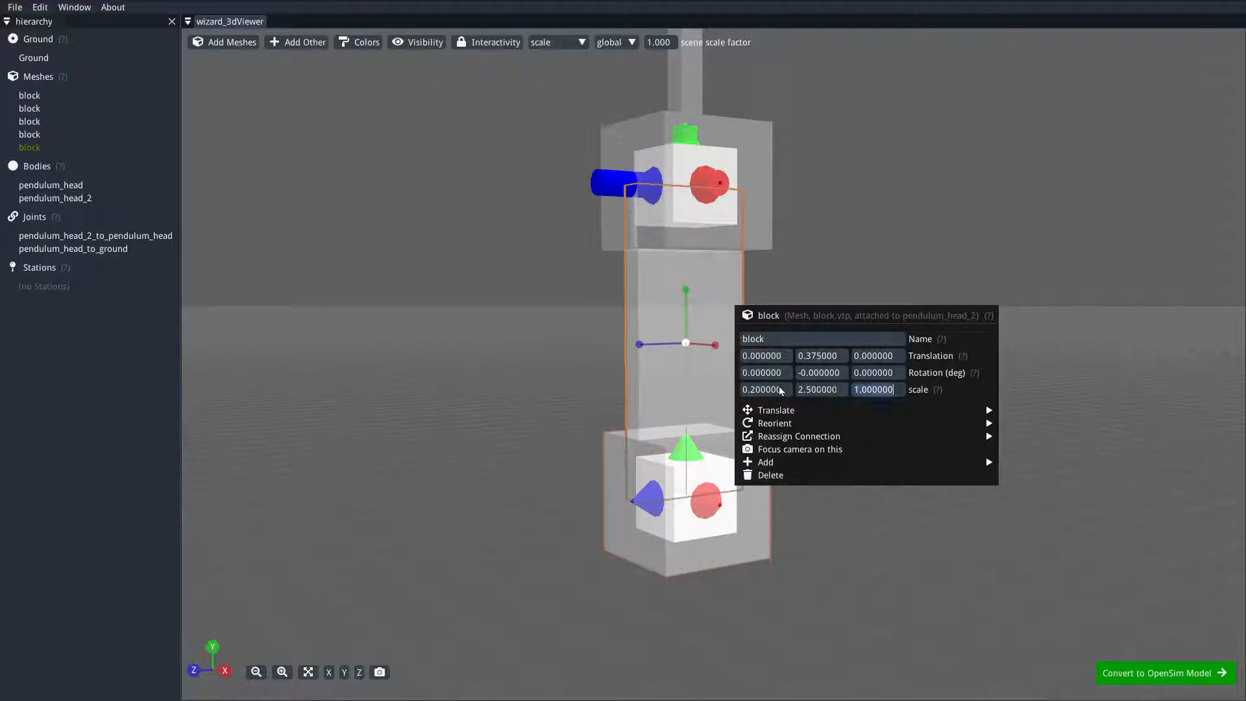
text(0.2)
key(Escape)
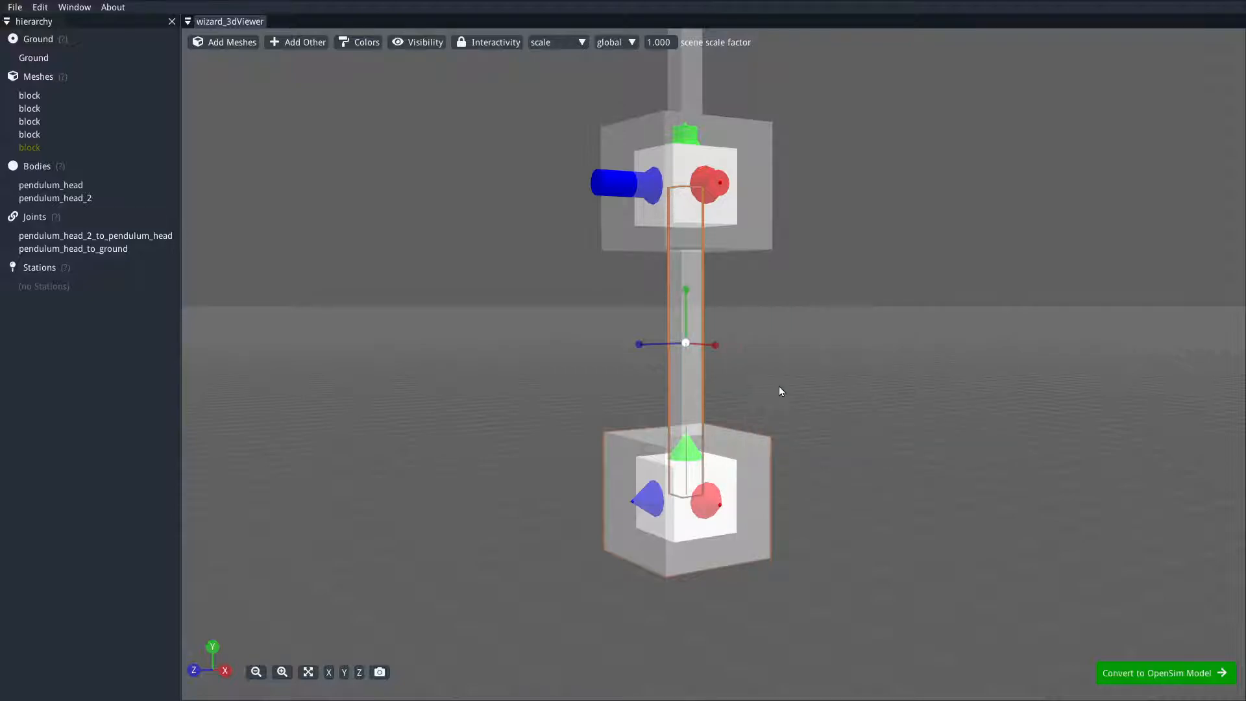
click(779, 387)
Check the whole double pendulum with both struts in place and convert the scene to an OpenSim model.
scroll(851, 309, down, 6)
middle_drag(816, 305, 854, 327)
right_drag(853, 326, 843, 376)
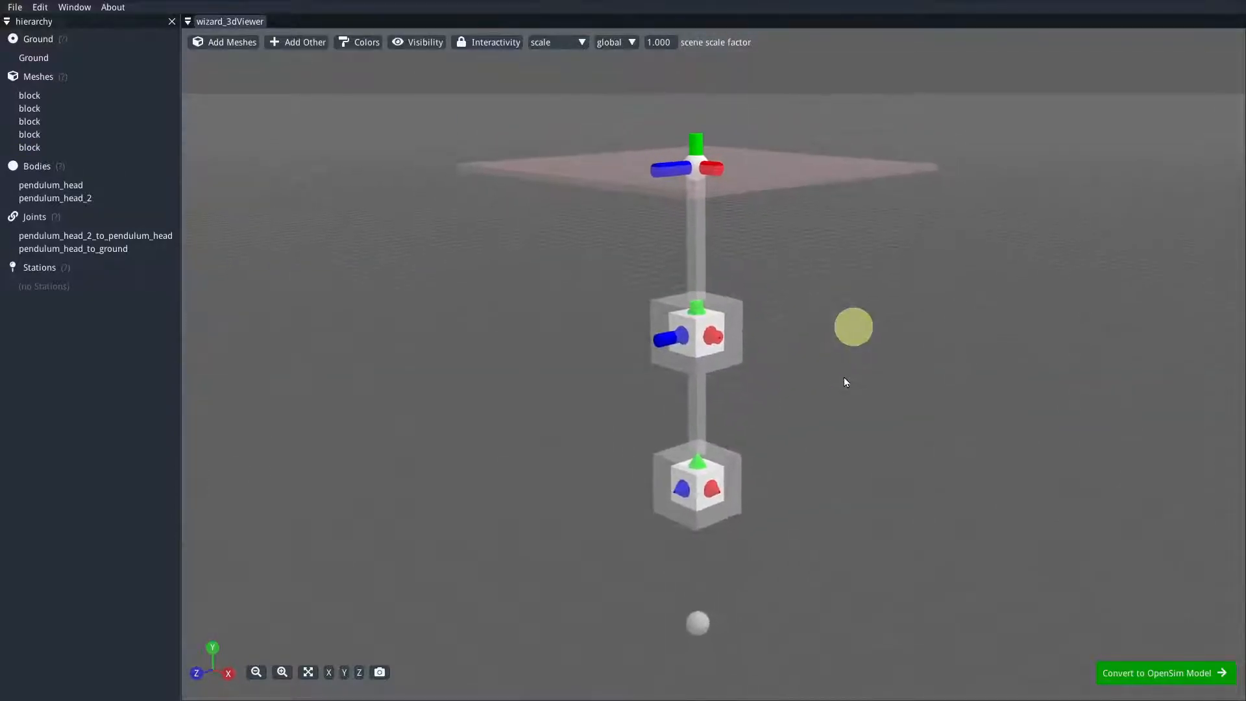
middle_drag(908, 380, 890, 369)
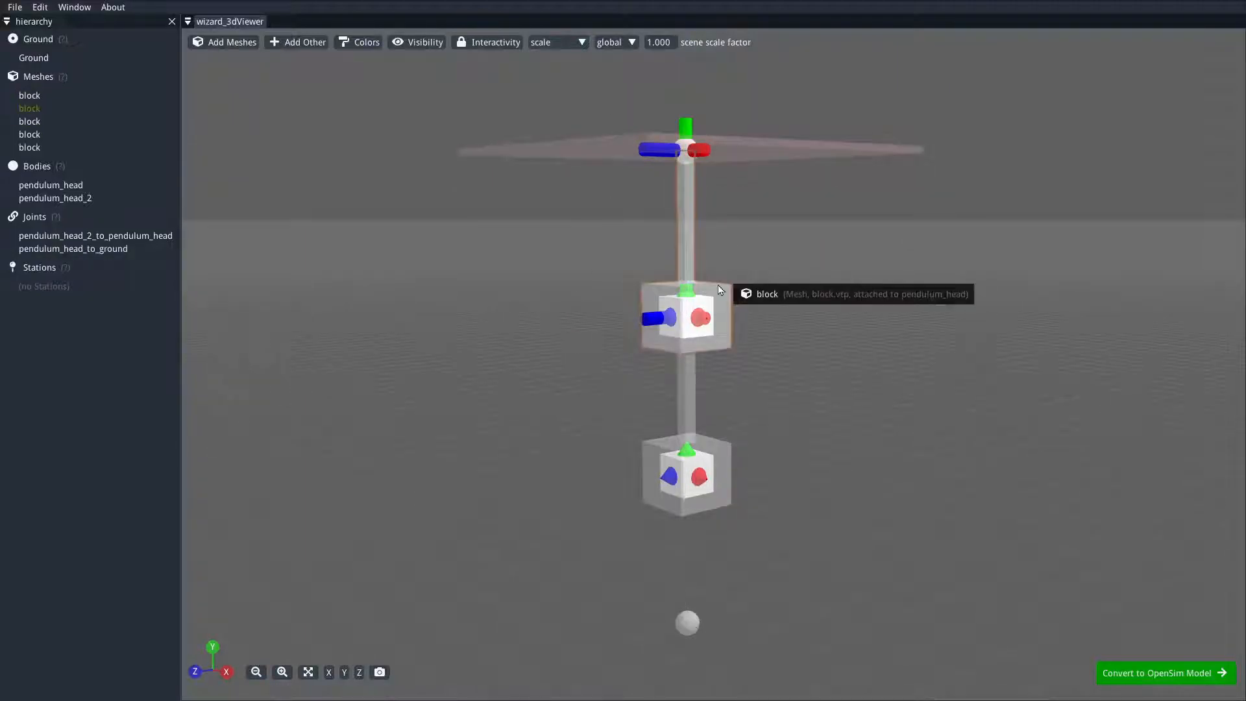
drag(926, 368, 885, 384)
click(1157, 675)
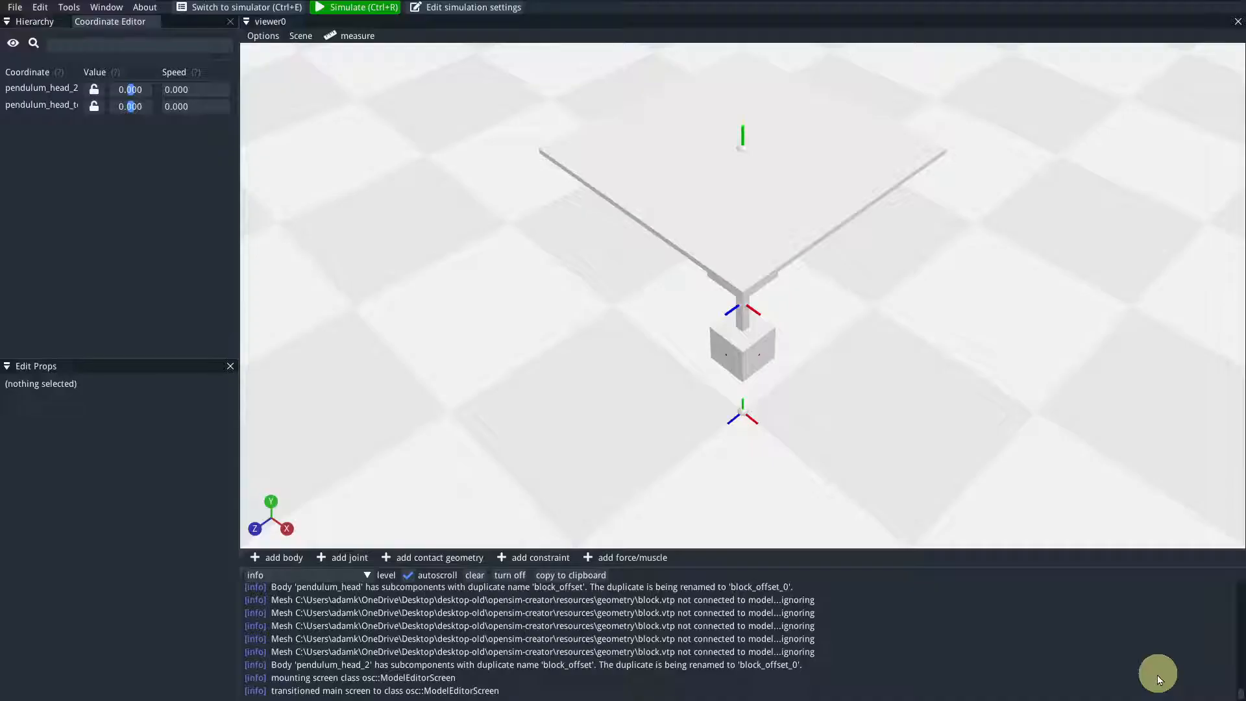
Offset the double pendulum's joint coordinates from rest and run a simulation of its swing.
drag(885, 429, 857, 292)
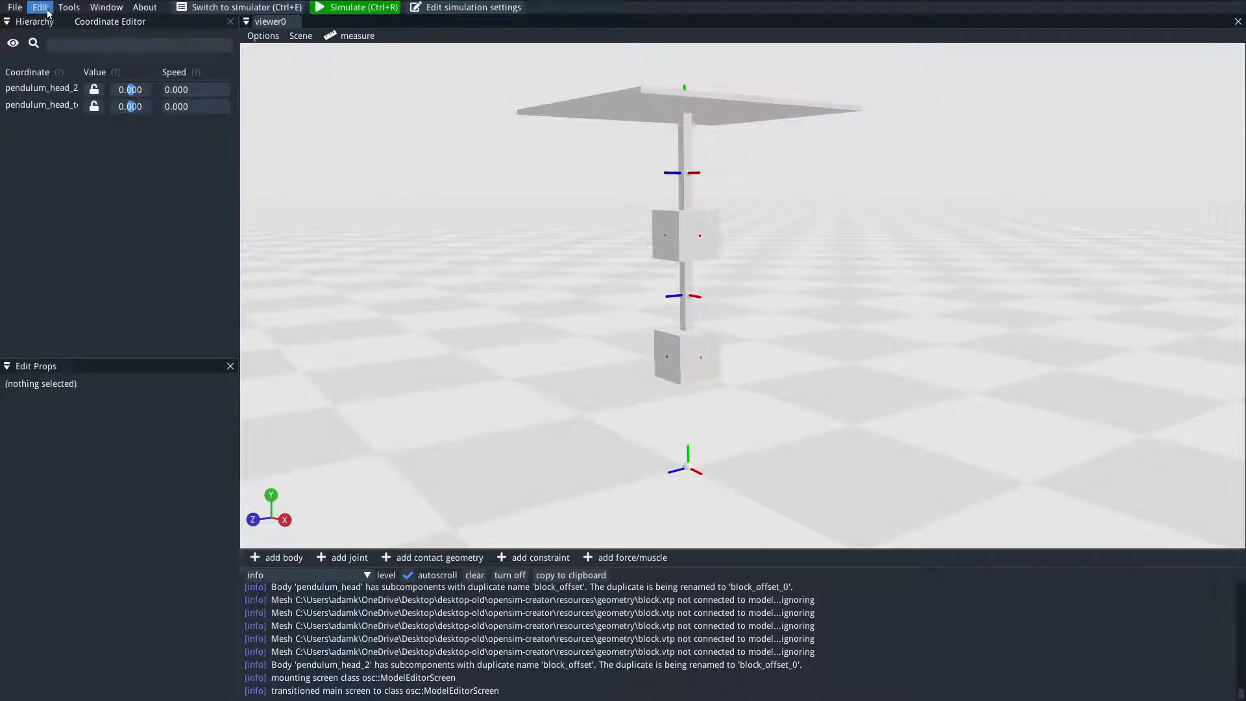
mouse_move(129, 90)
mouse_down()
mouse_move(137, 112)
mouse_move(127, 107)
mouse_up()
click(356, 7)
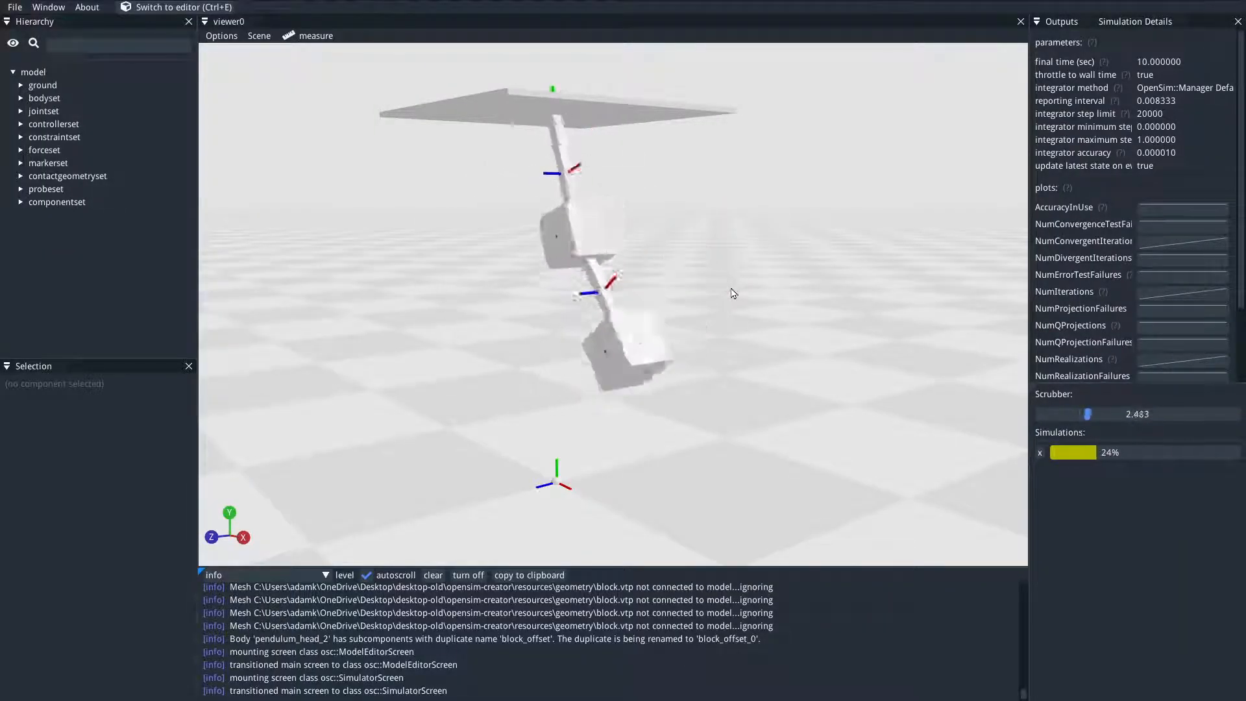
drag(720, 321, 755, 309)
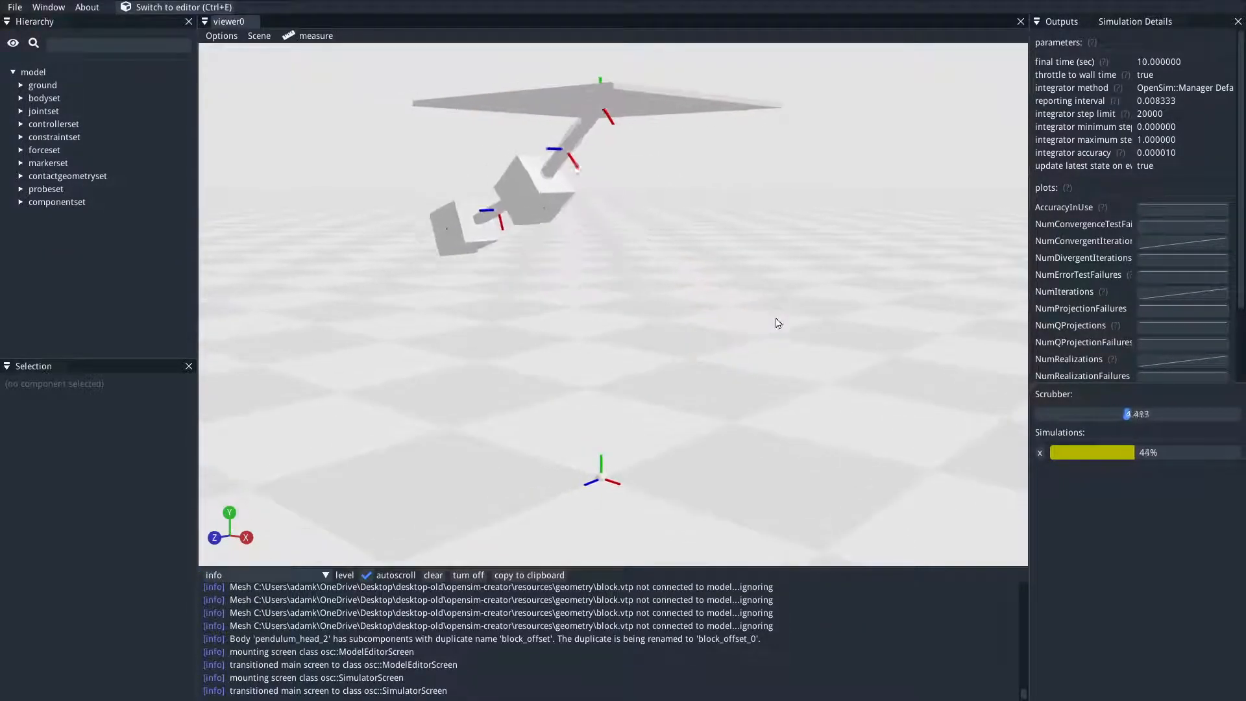
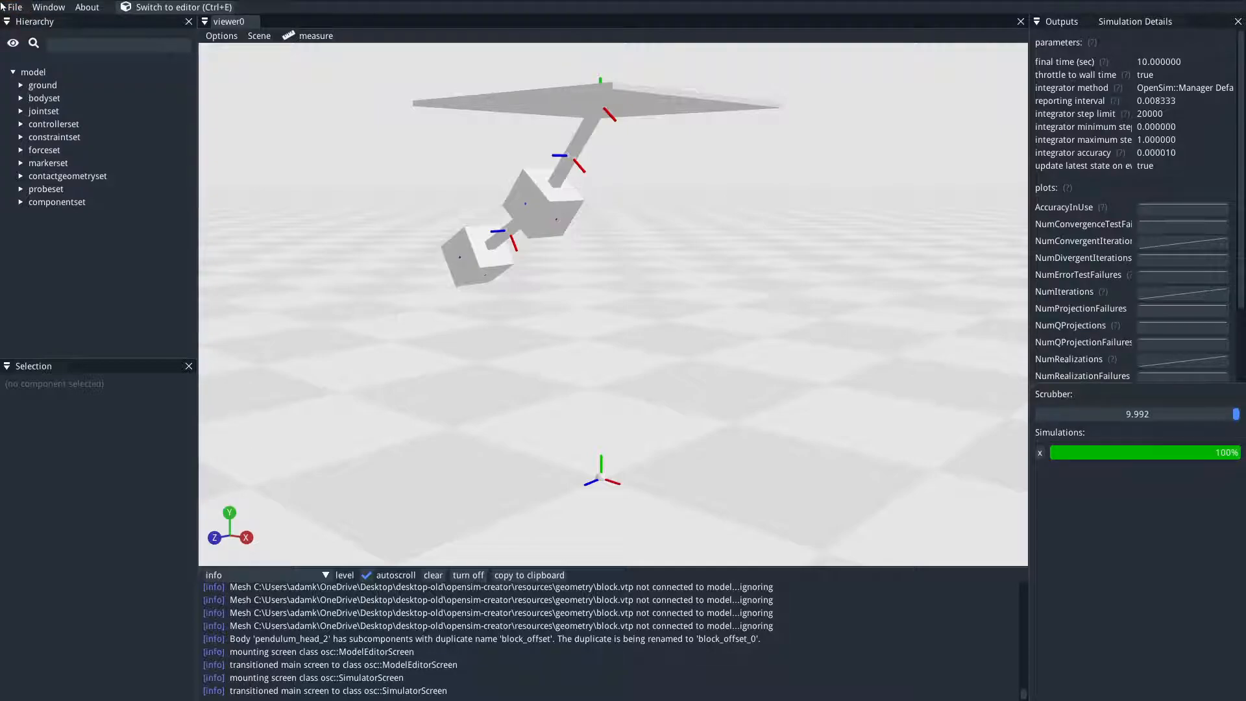
click(14, 7)
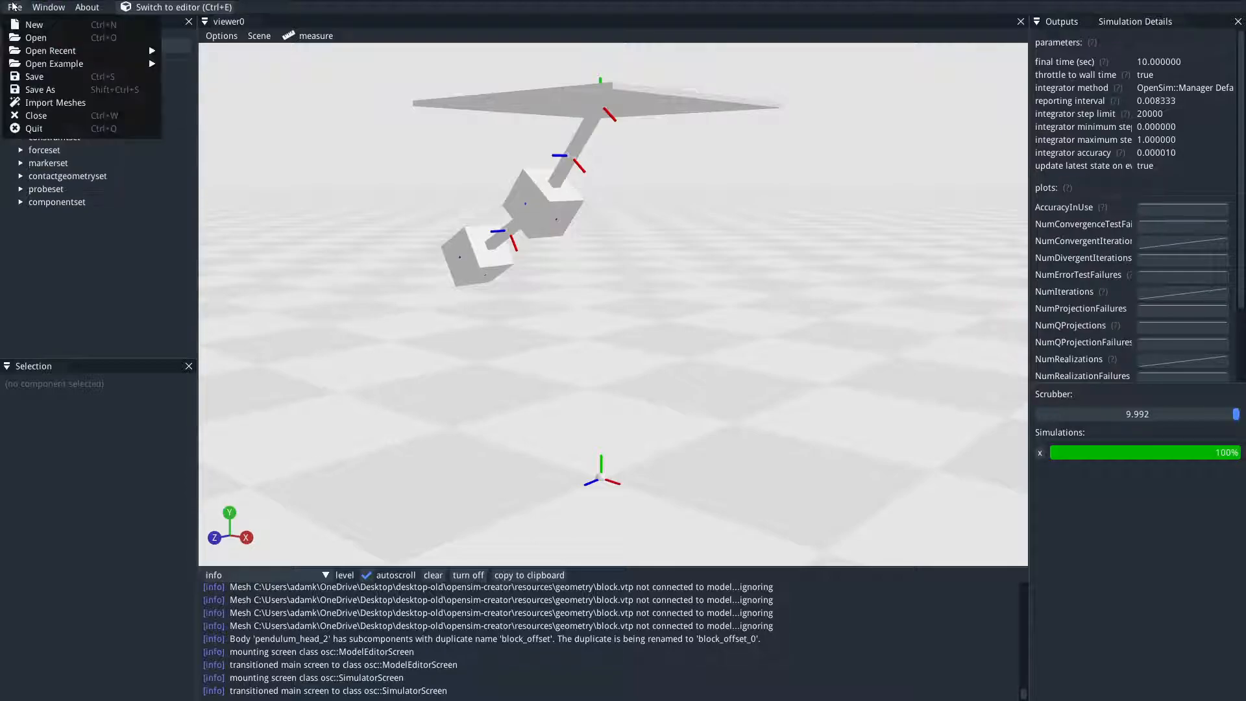
drag(660, 297, 713, 315)
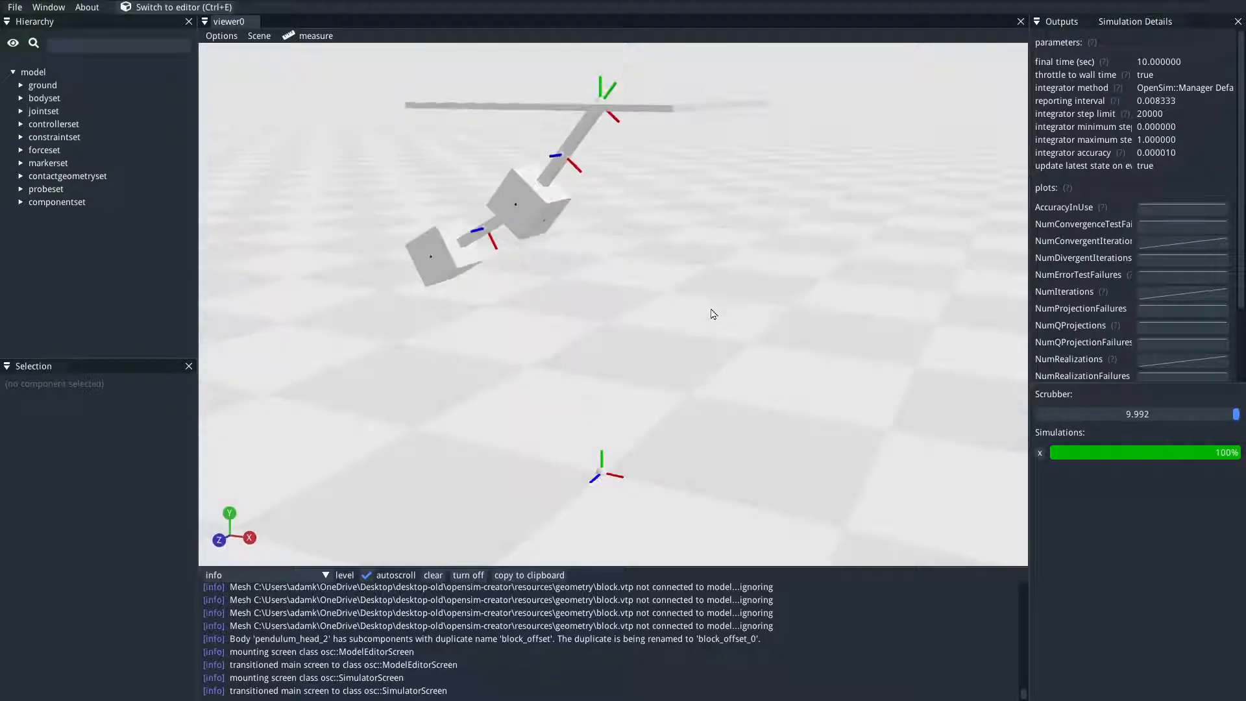
Return to the model editor and save the model as somemodel in the Desktop folder, overwriting the existing file.
click(174, 7)
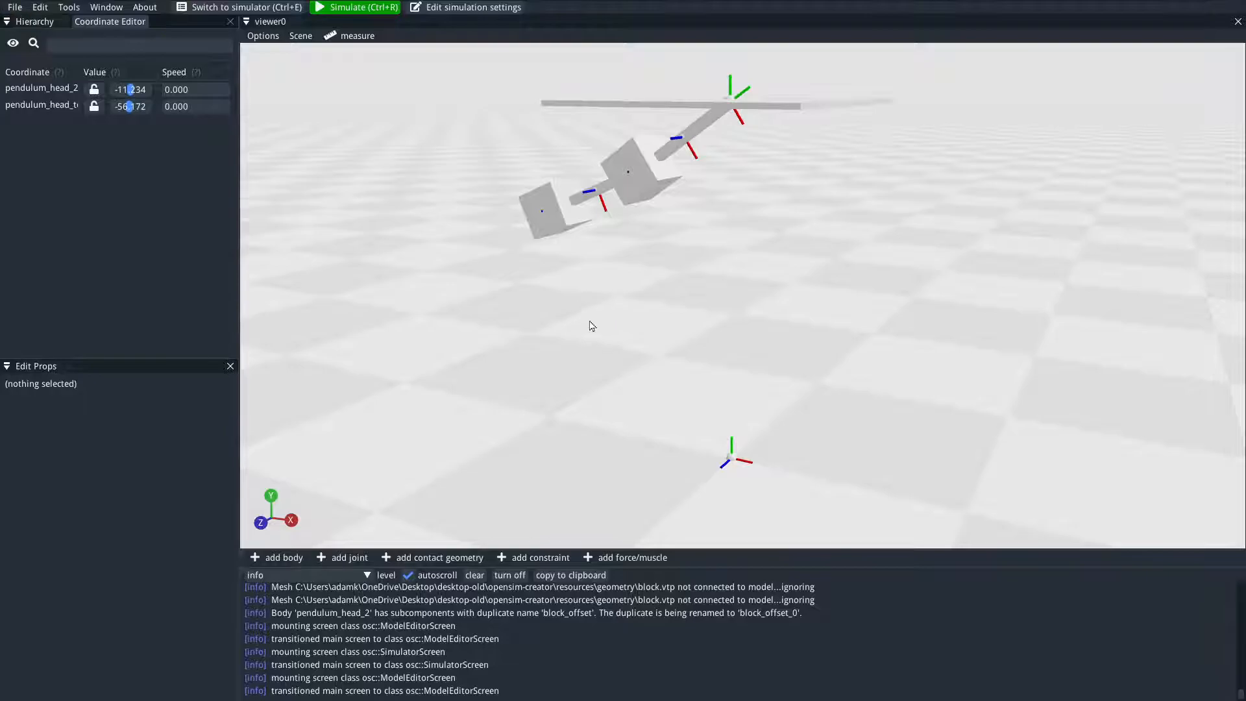
click(9, 6)
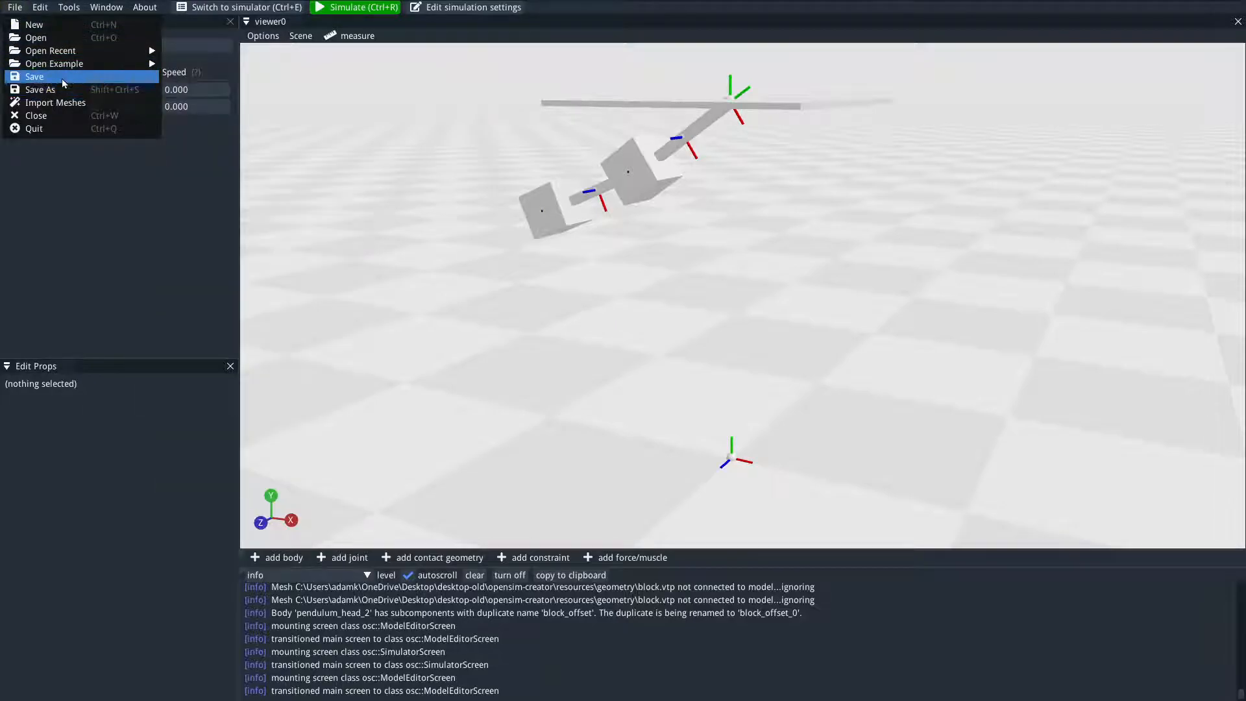
click(63, 89)
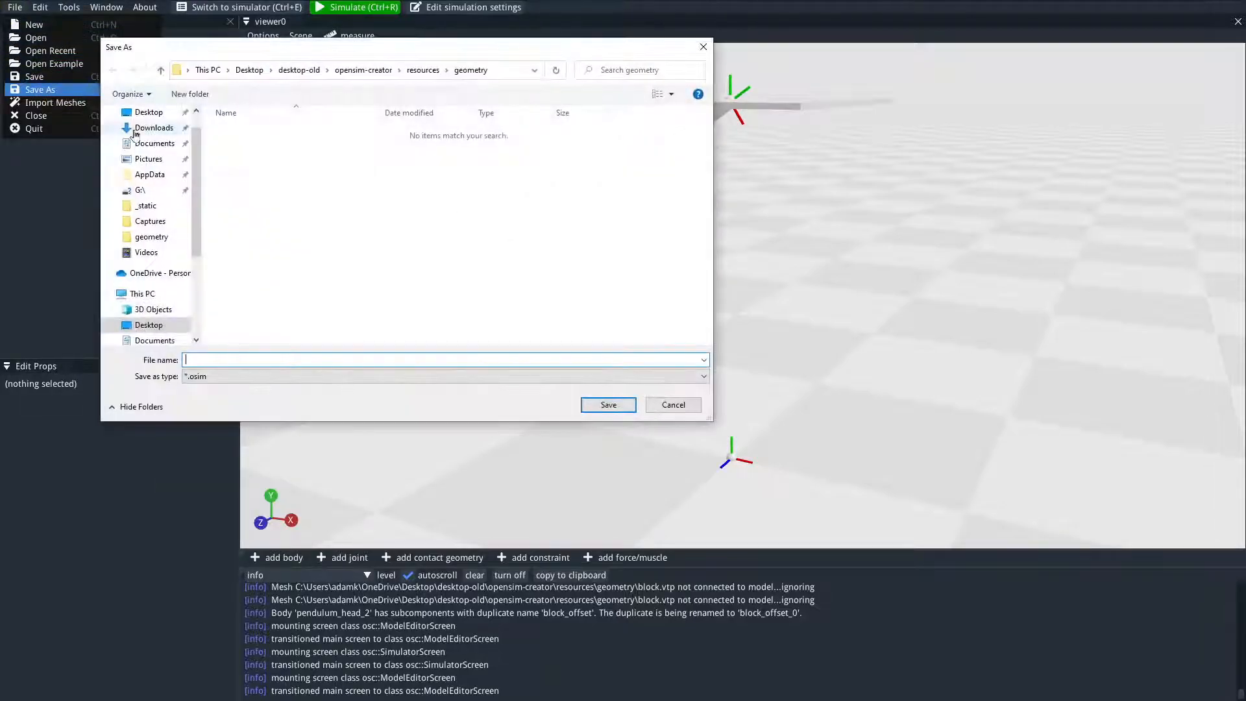
scroll(128, 133, up, 1)
click(133, 138)
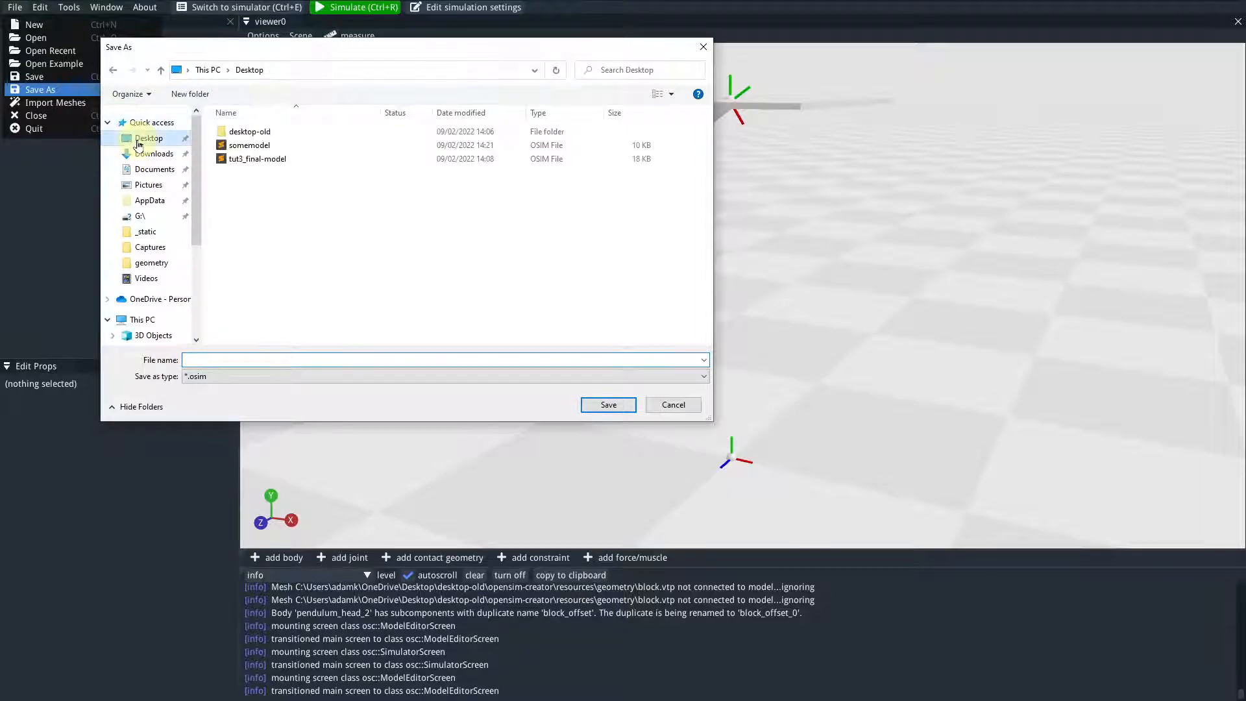
double_click(250, 145)
click(660, 345)
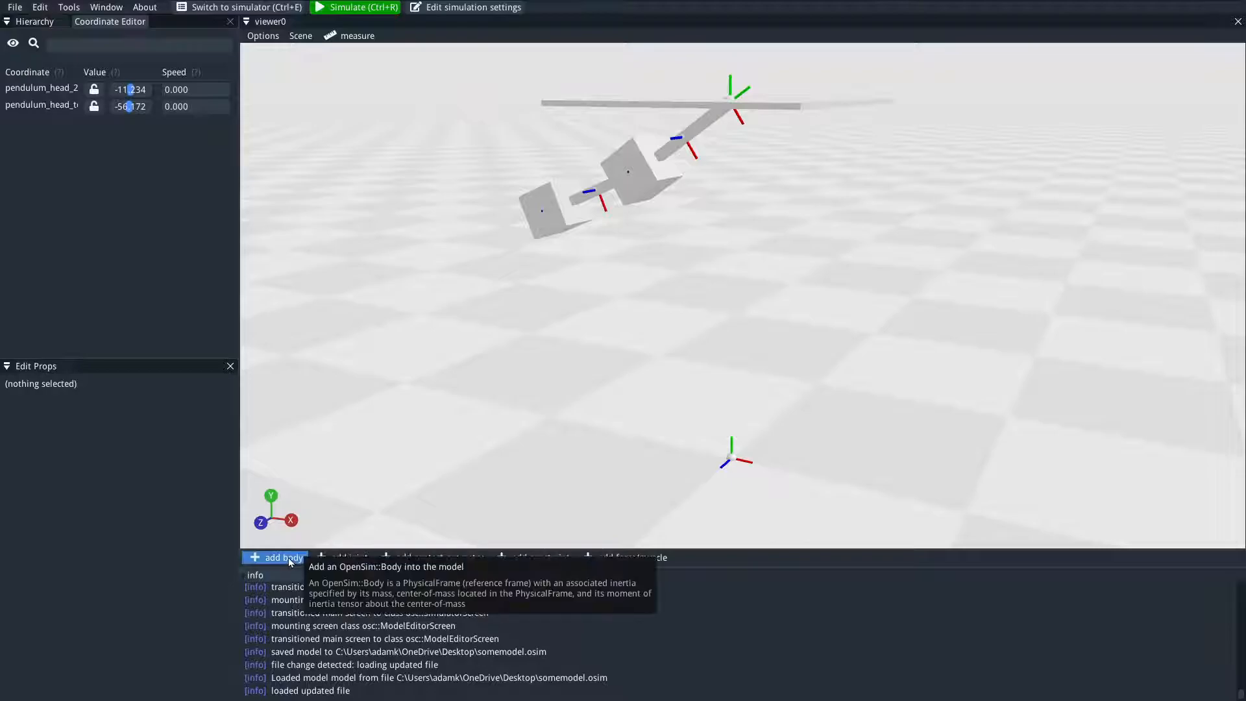
Switch to OpenSim 4.2 and close all models open there.
key(super+Tab)
click(537, 293)
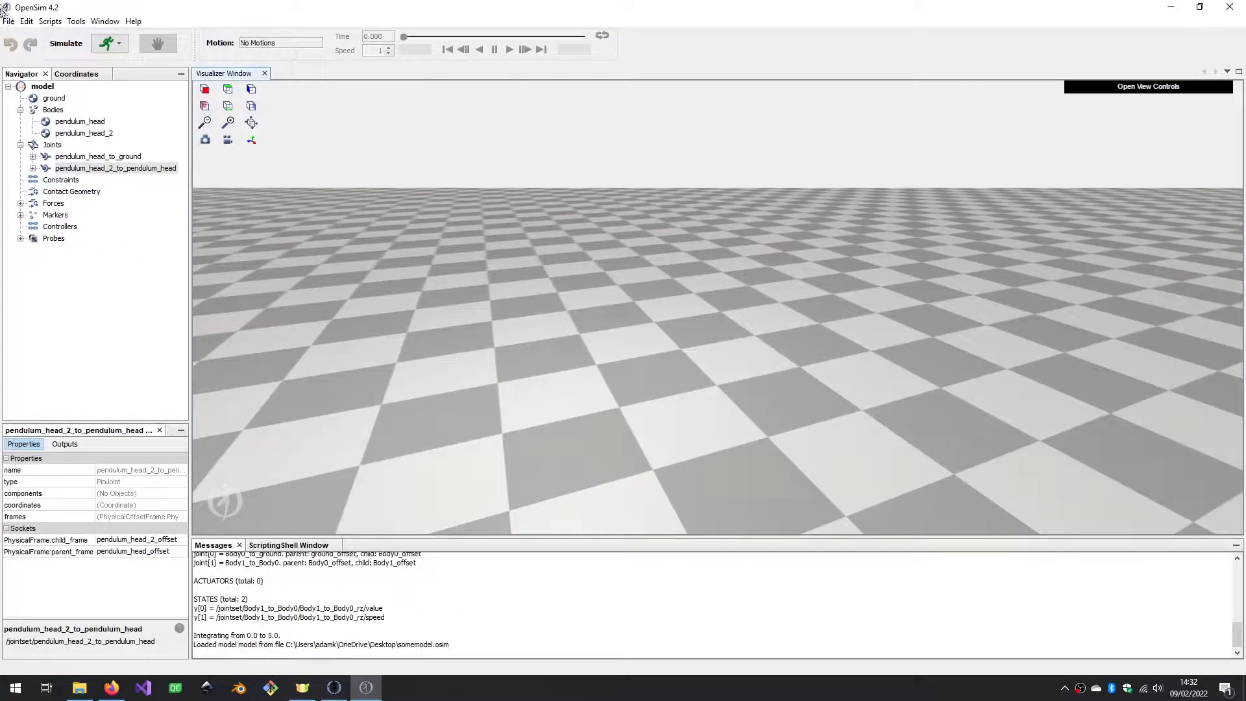
click(10, 21)
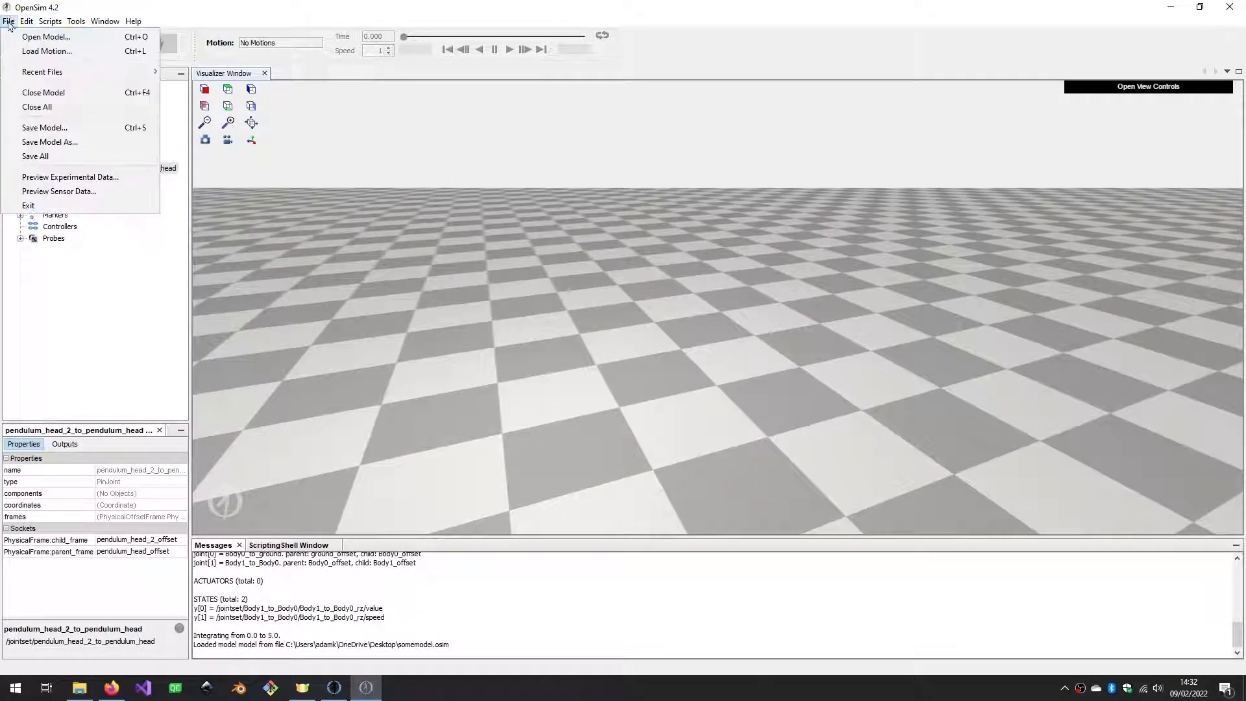
click(68, 108)
Open the somemodel file from the Desktop and look over the loaded double pendulum.
click(8, 21)
click(35, 33)
click(537, 259)
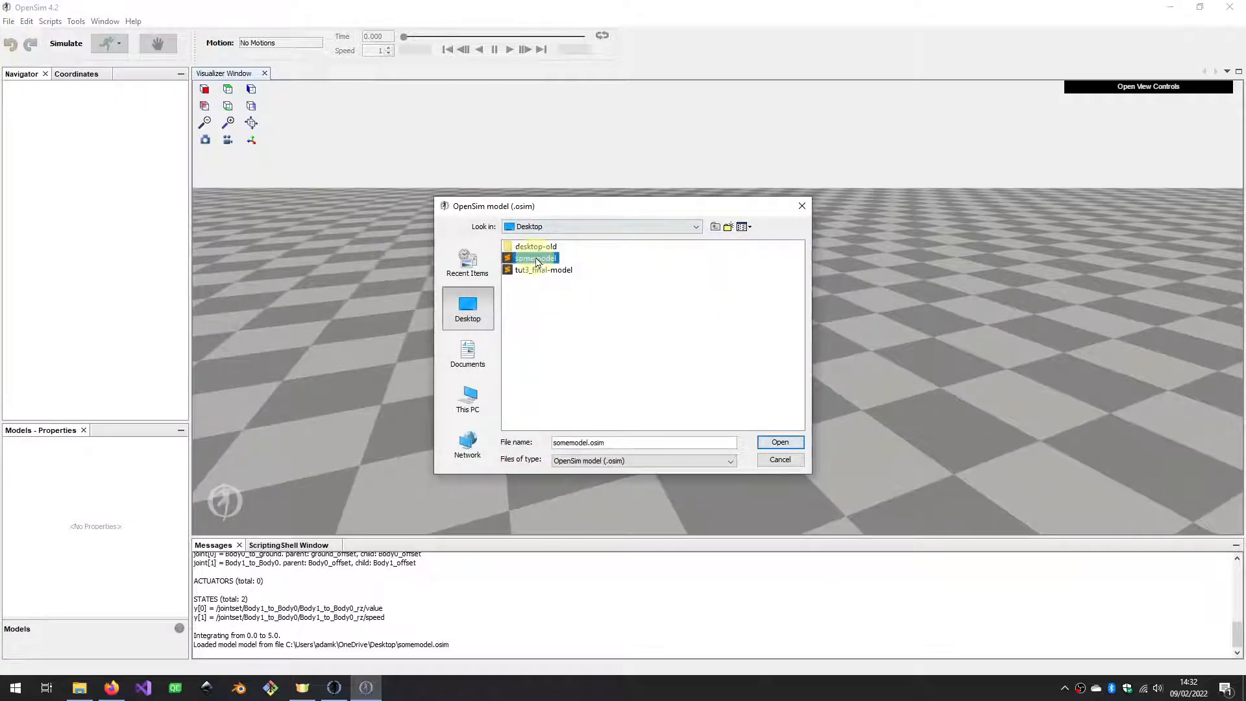
double_click(536, 259)
scroll(673, 412, up, 5)
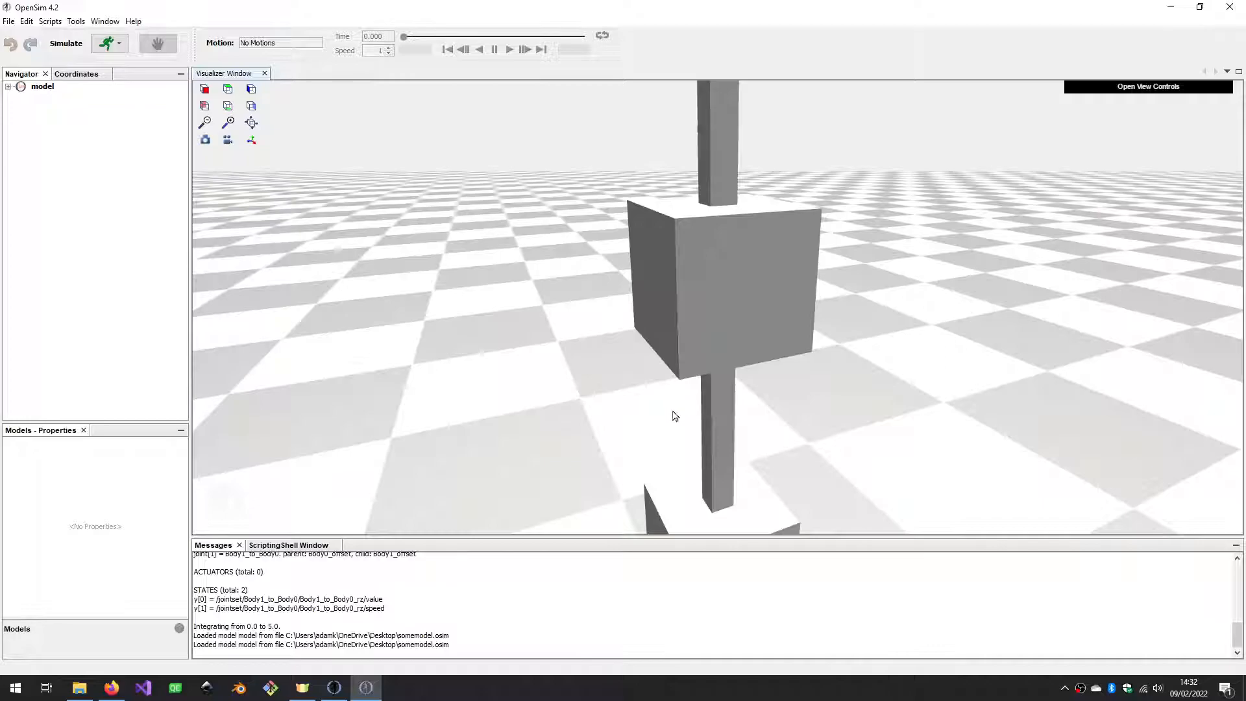
scroll(576, 423, down, 6)
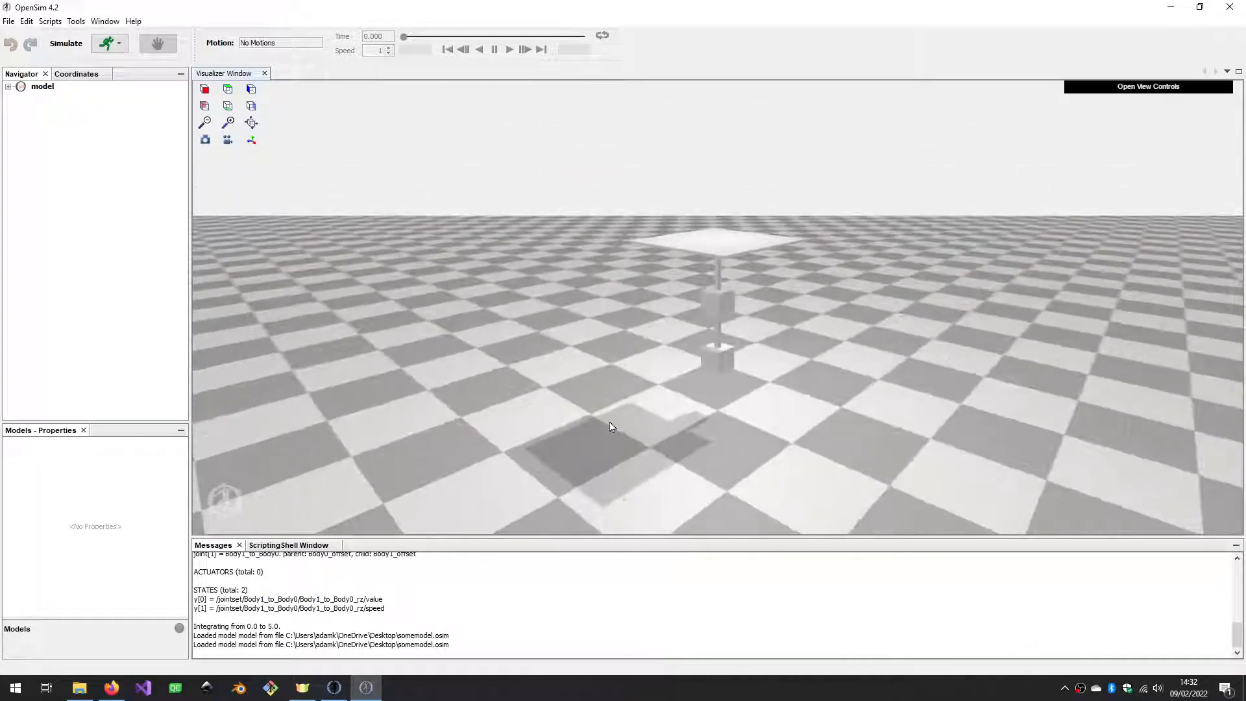
Offset the pendulum_head coordinate to -33.704 and the pendulum_head_2 coordinate to -67.407.
click(76, 74)
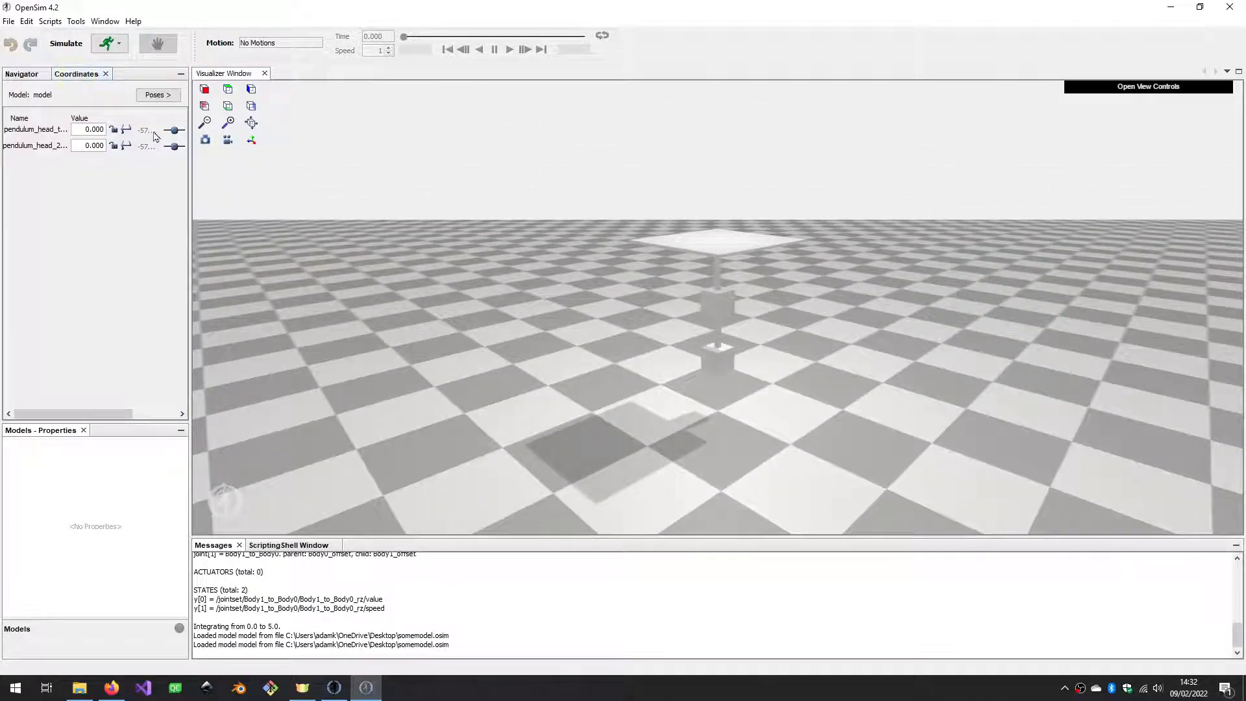
drag(172, 133, 172, 134)
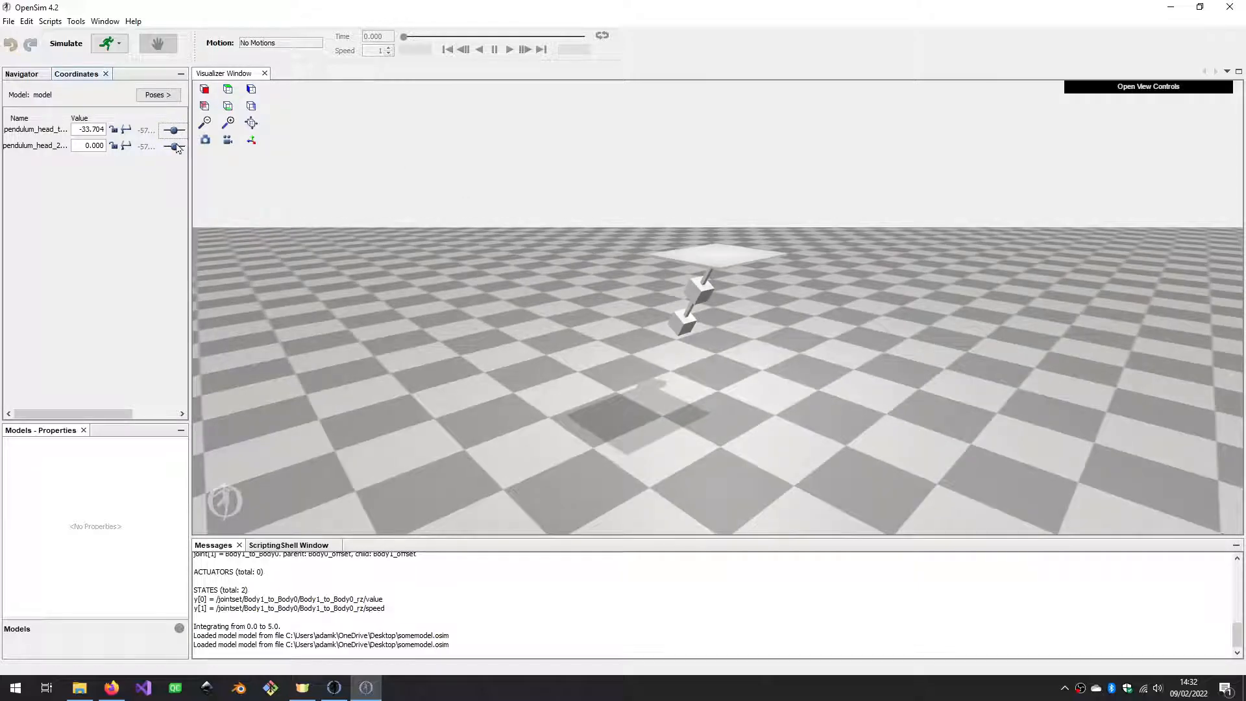
click(176, 148)
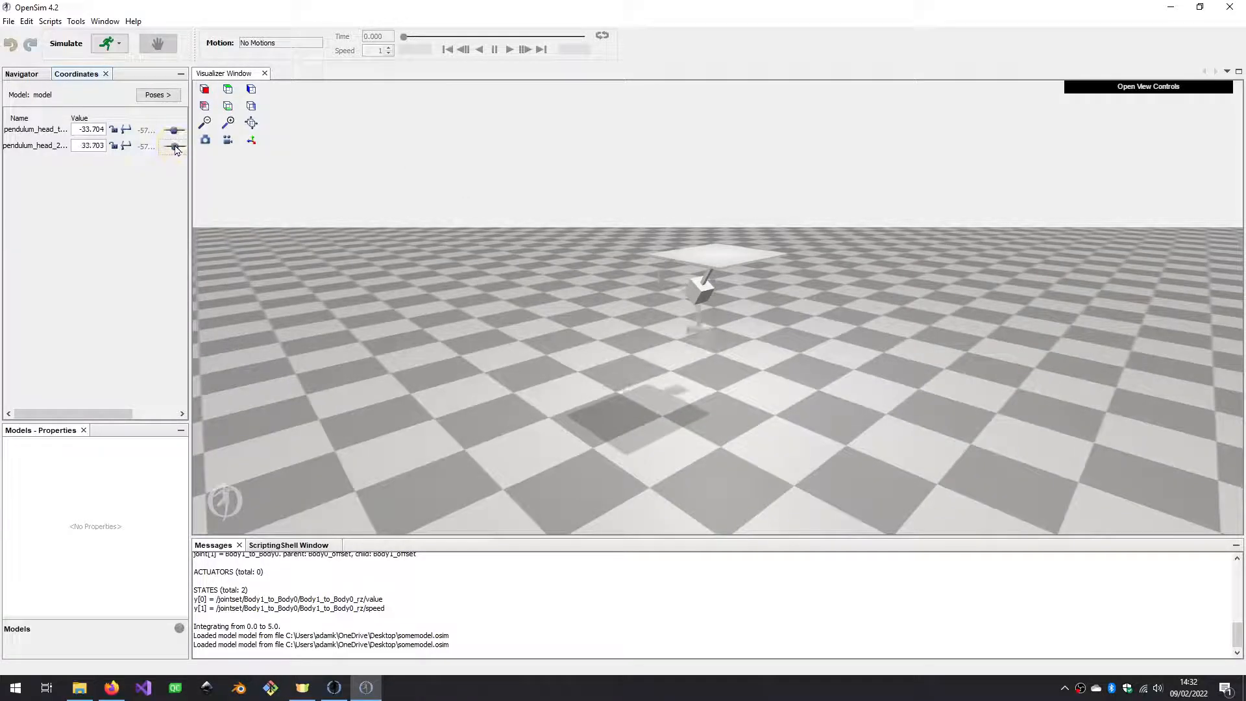
Run a simulation of the offset double pendulum and play back the resulting motion.
scroll(671, 388, up, 5)
drag(673, 389, 722, 402)
scroll(695, 408, down, 5)
scroll(696, 402, down, 5)
scroll(724, 407, up, 5)
click(106, 43)
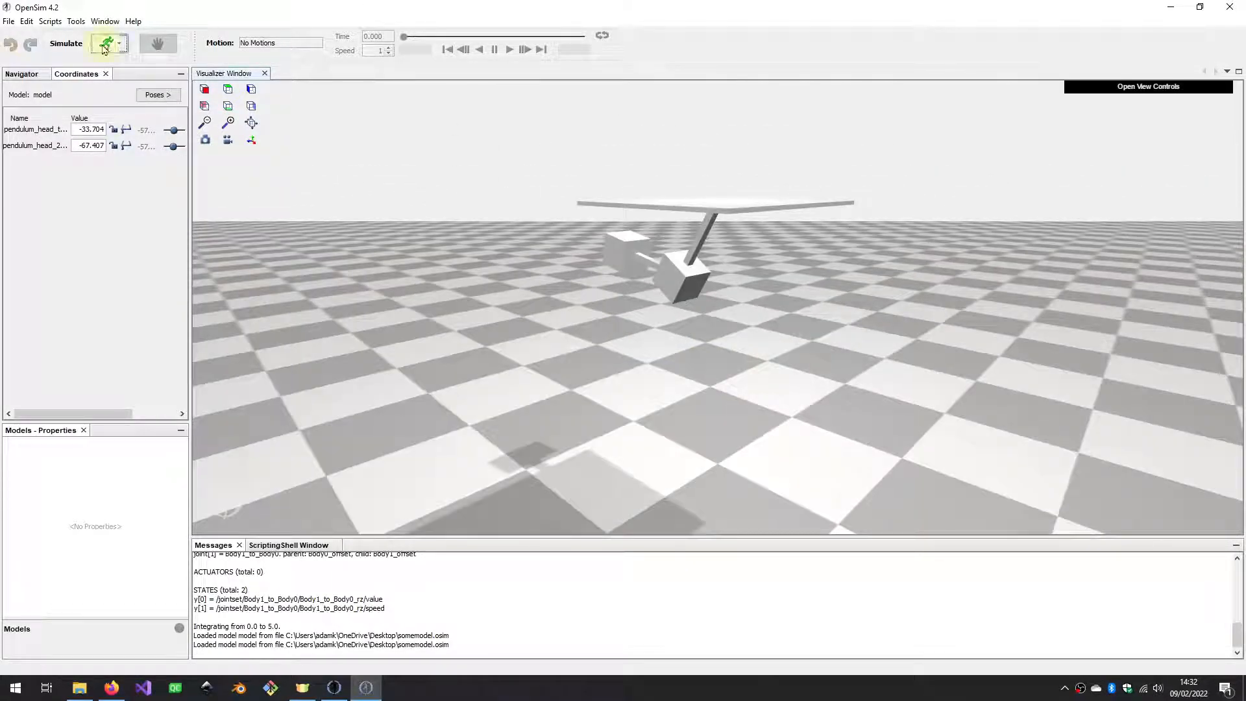
click(511, 50)
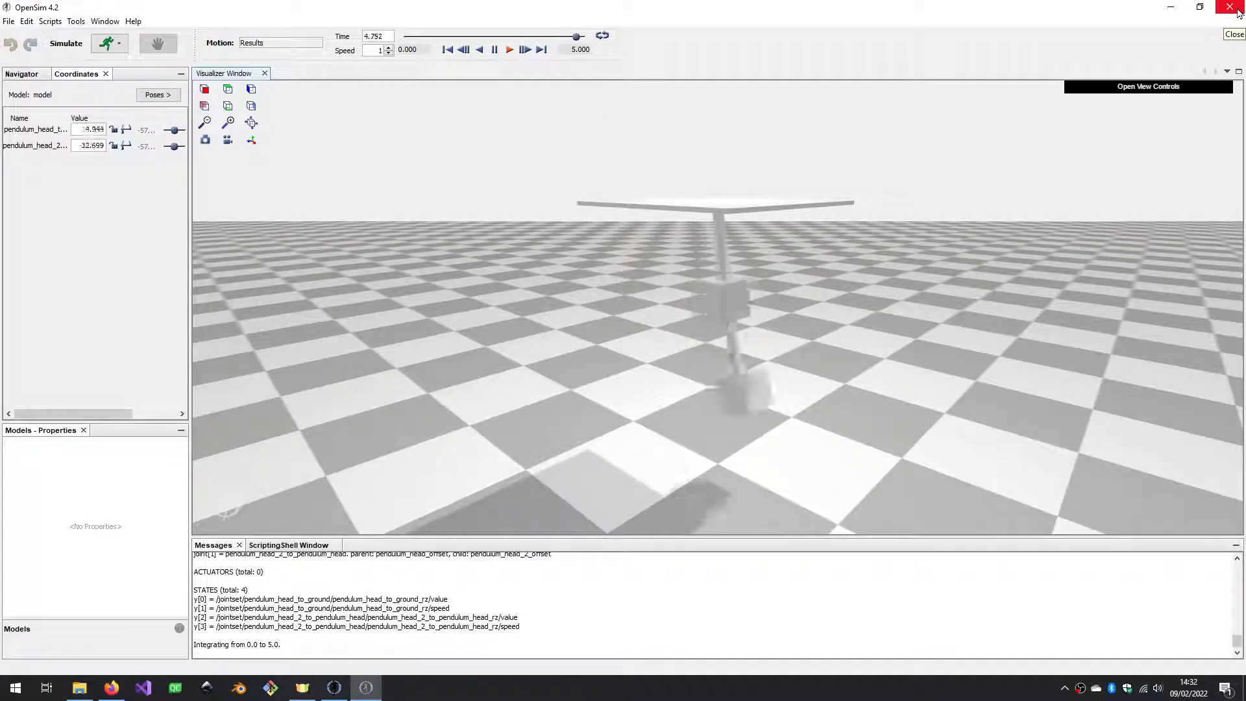
Close OpenSim without saving the Results motion and return to OpenSim Creator.
click(1237, 10)
click(598, 359)
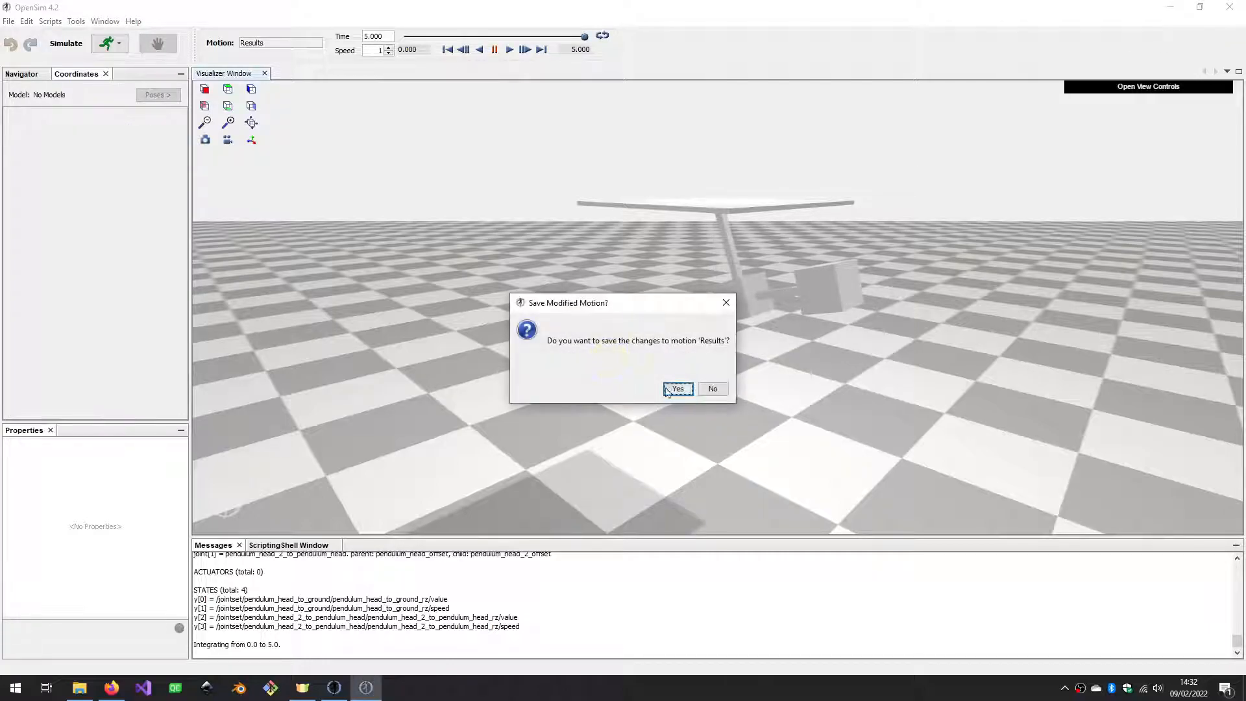
click(712, 389)
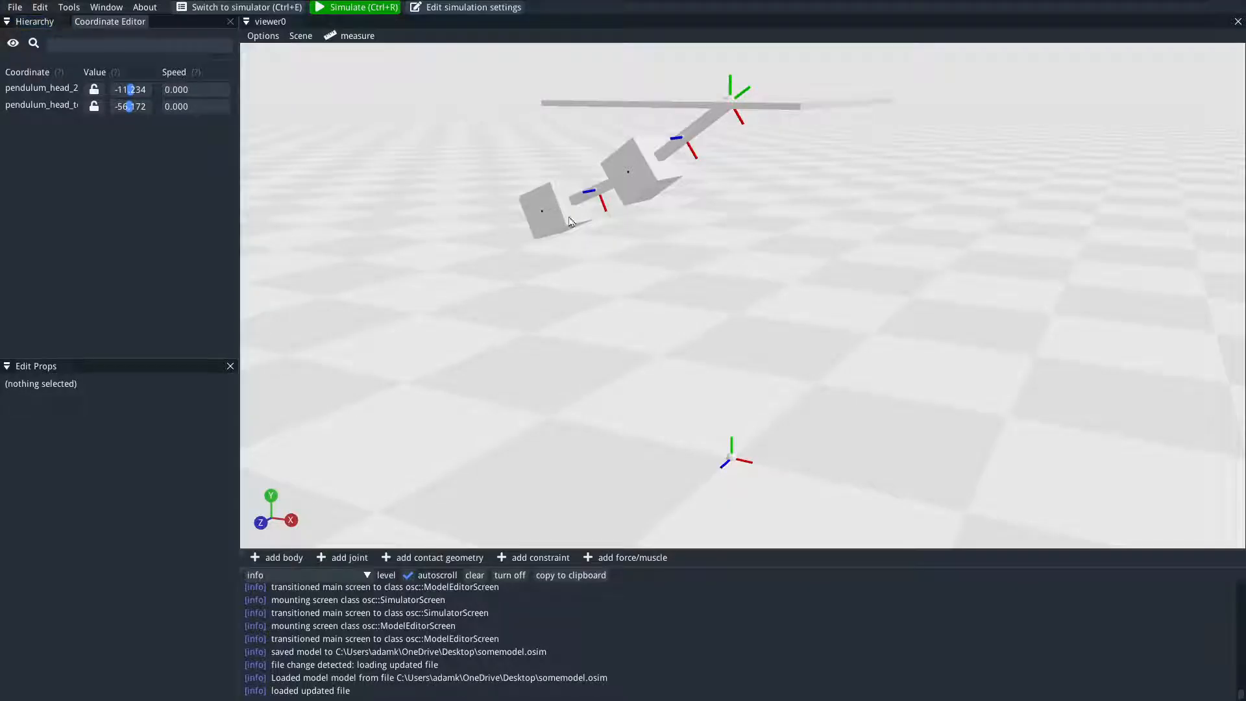
Request the magnitude of the linear_velocity output of the pendulum_head_2 body through its block mesh.
drag(642, 344, 604, 363)
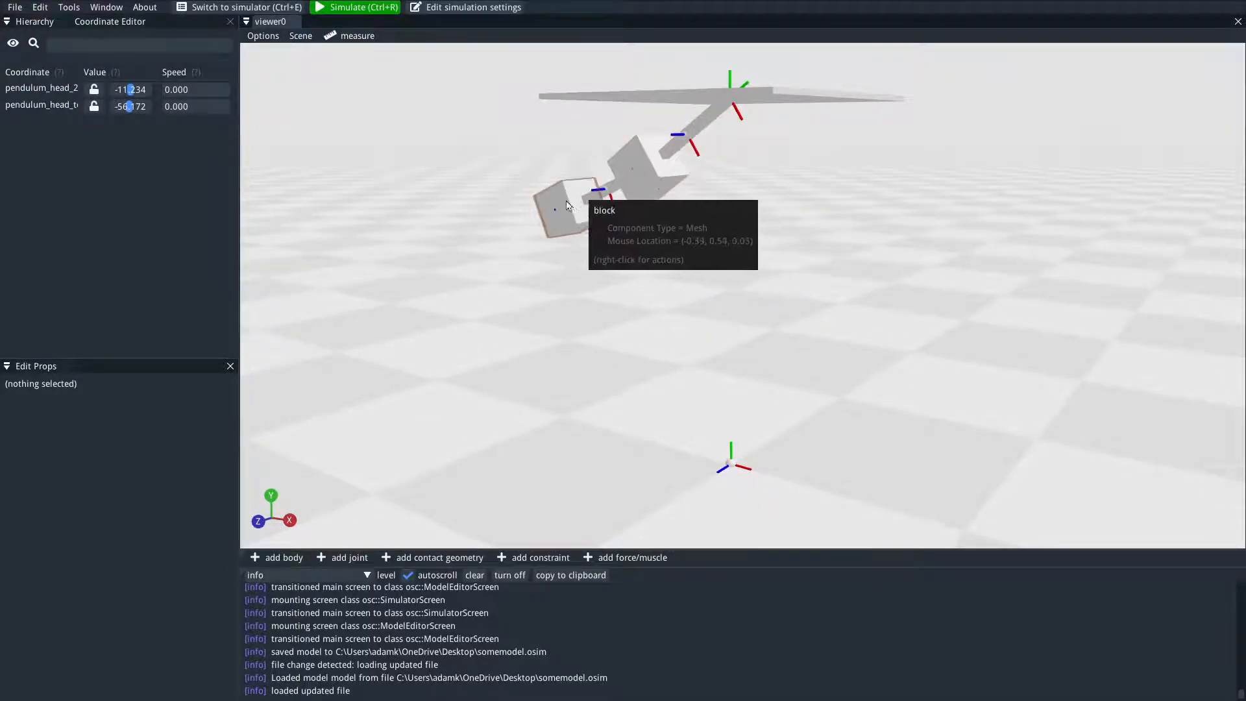
scroll(609, 239, up, 1)
right_drag(608, 236, 621, 267)
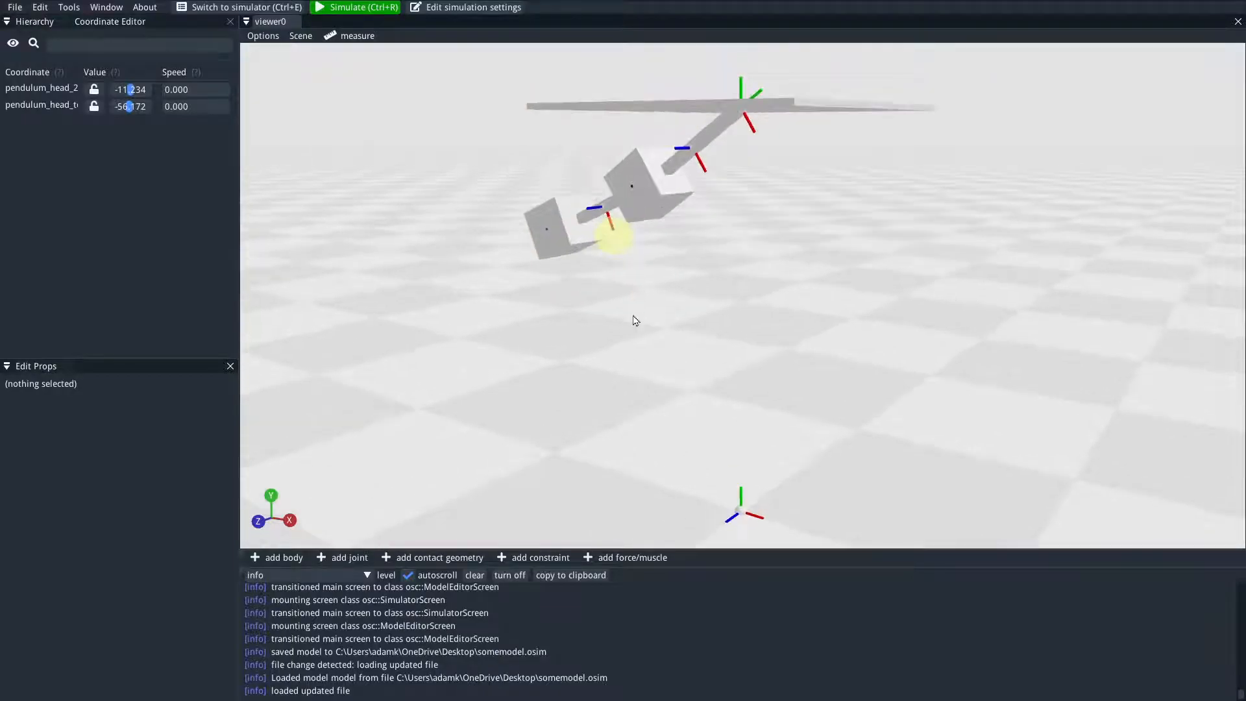
right_click(562, 219)
mouse_move(602, 269)
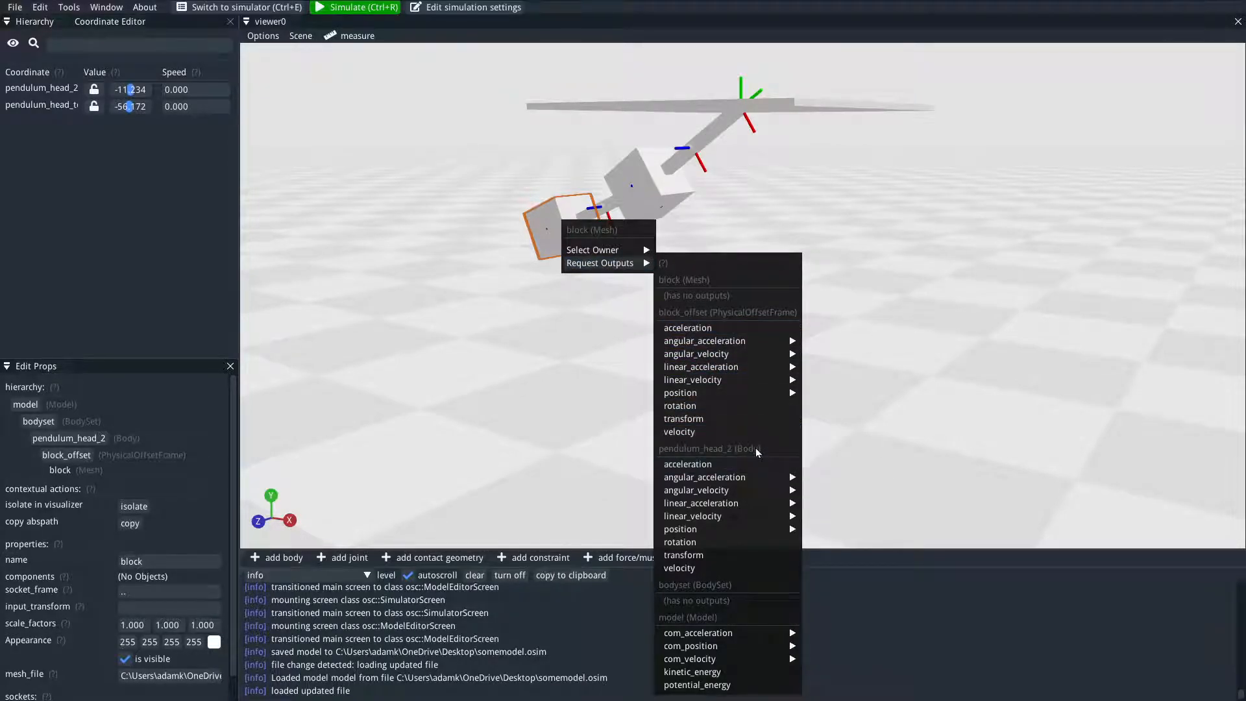
mouse_move(769, 493)
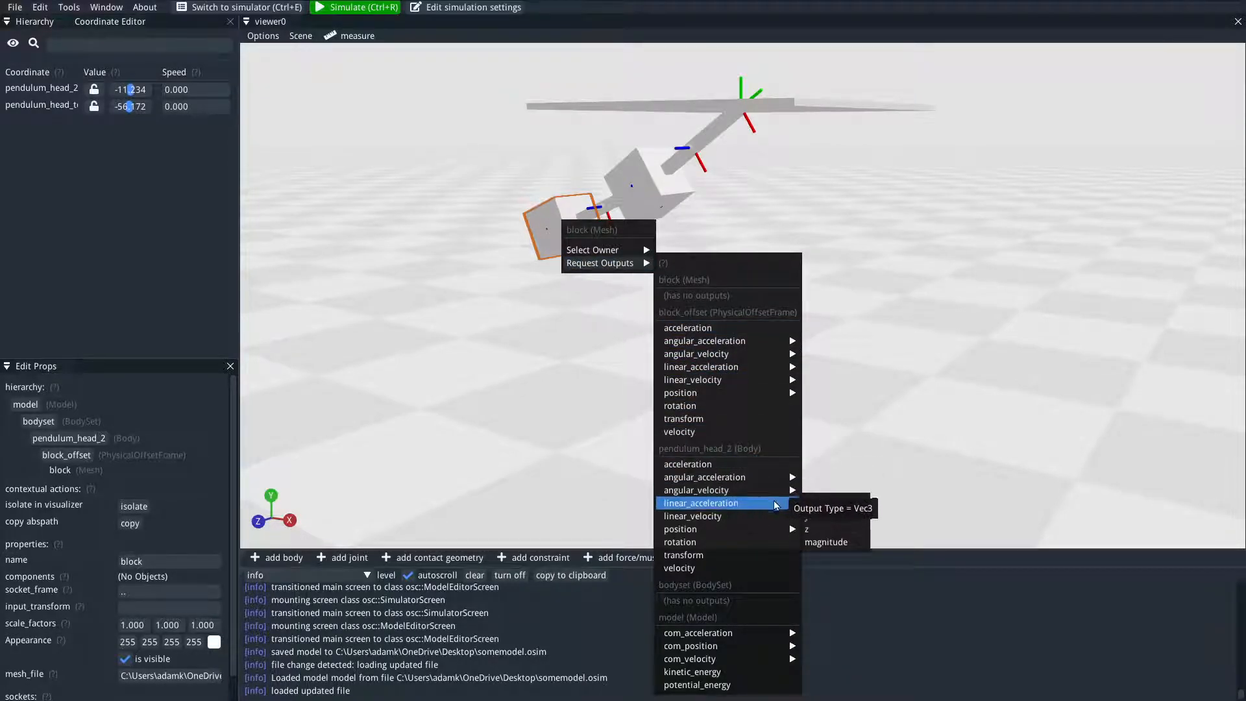
mouse_move(771, 516)
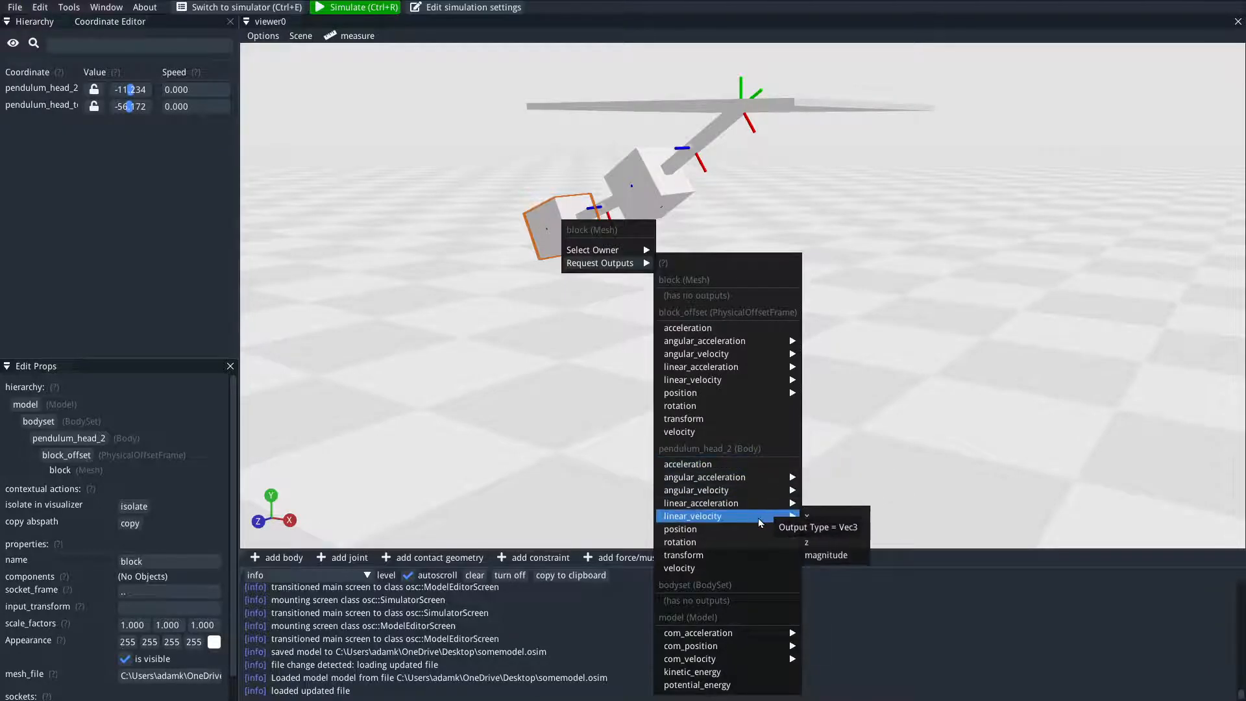
click(833, 554)
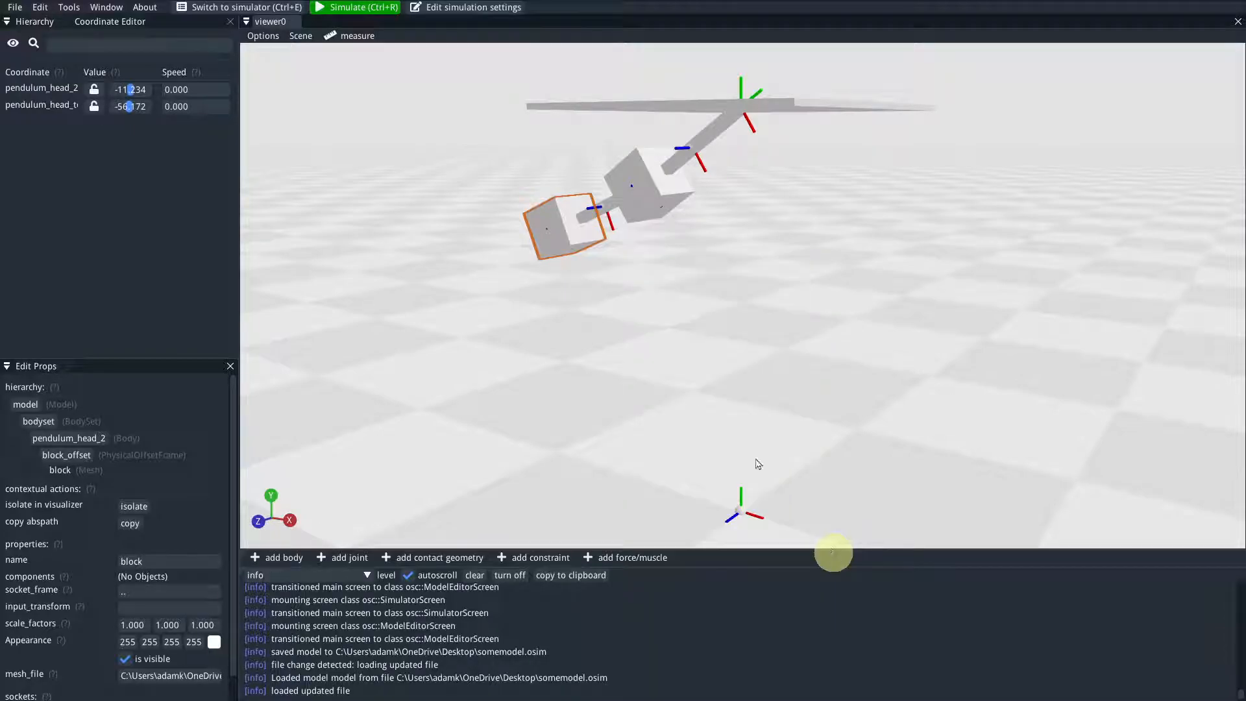
Run a new simulation and show the plot of the requested pendulum_head_2 velocity output.
click(355, 8)
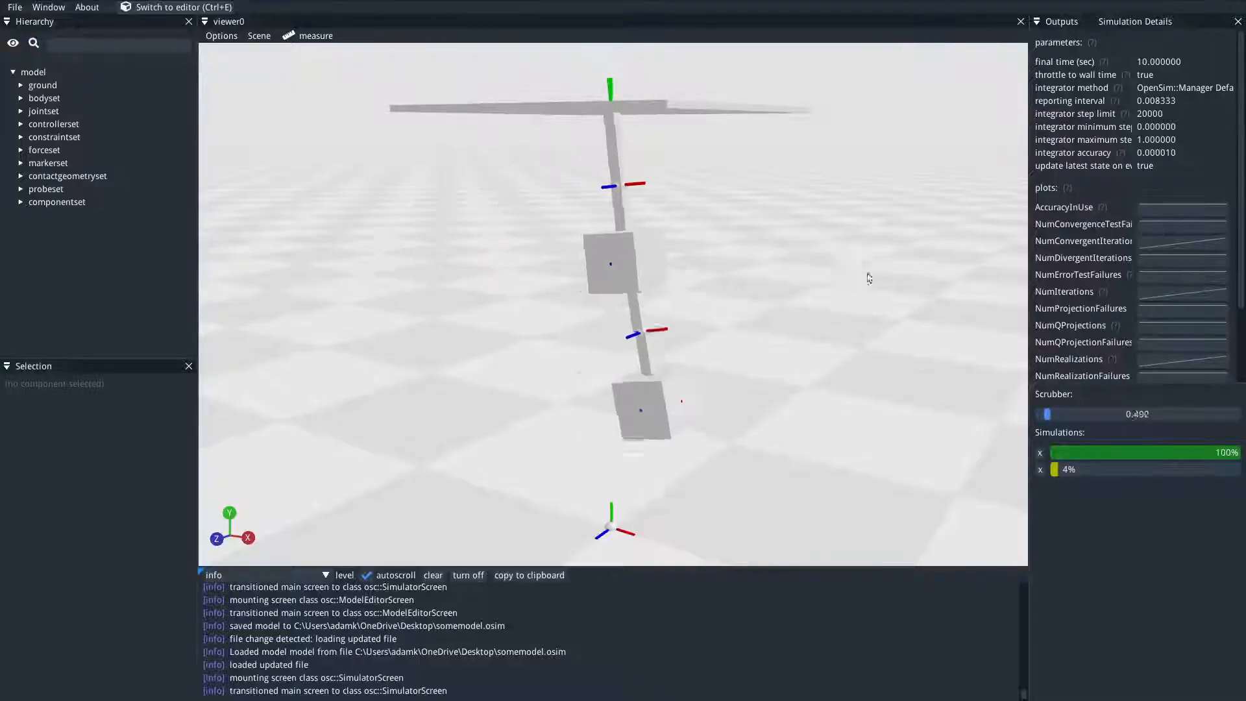
click(1062, 22)
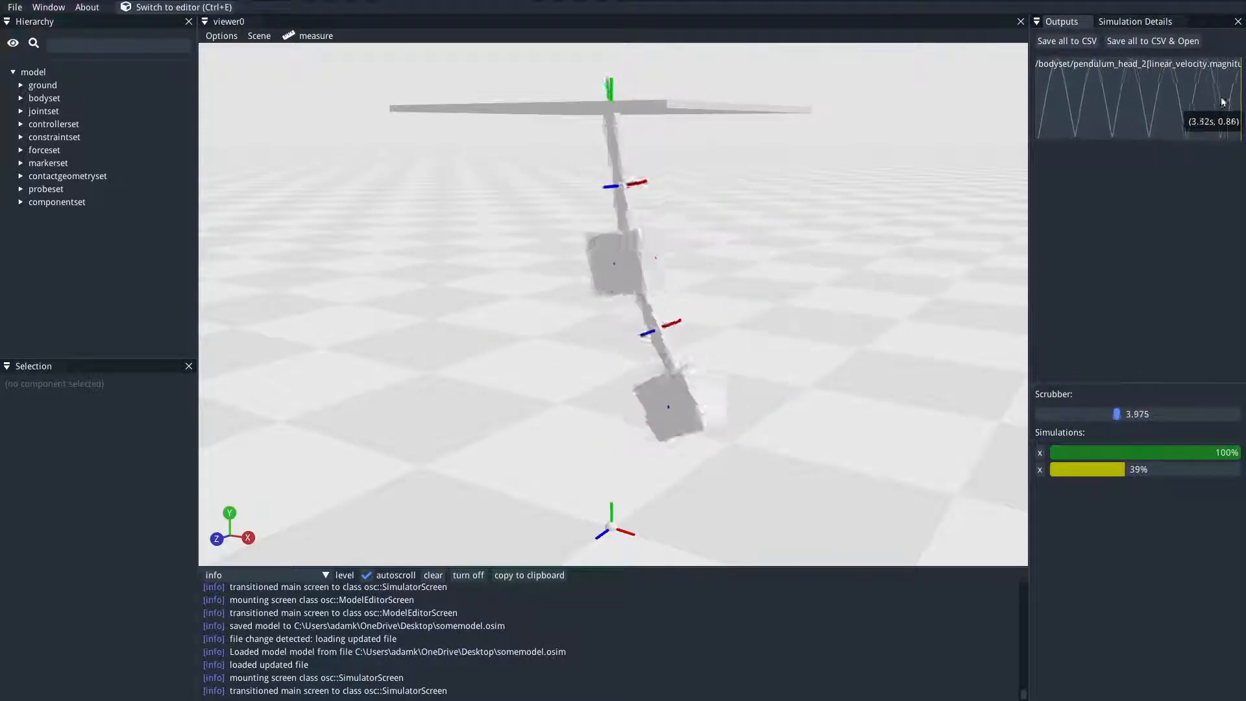
mouse_move(1152, 96)
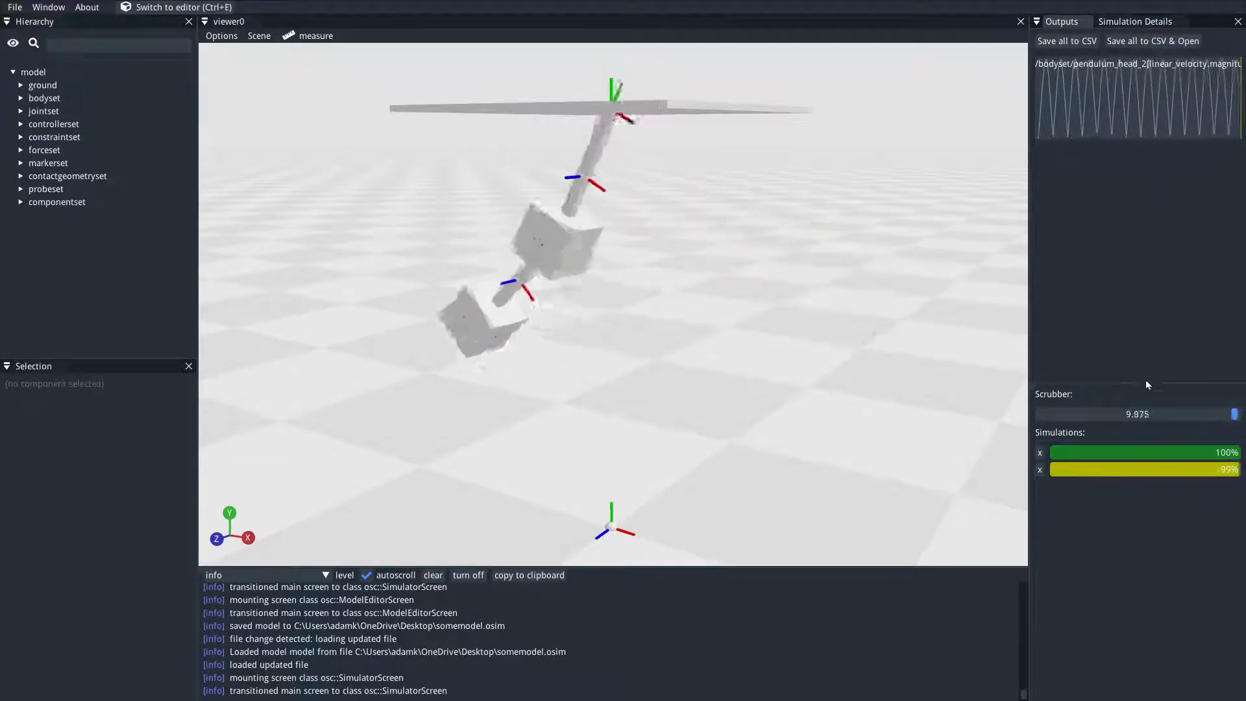
click(1143, 449)
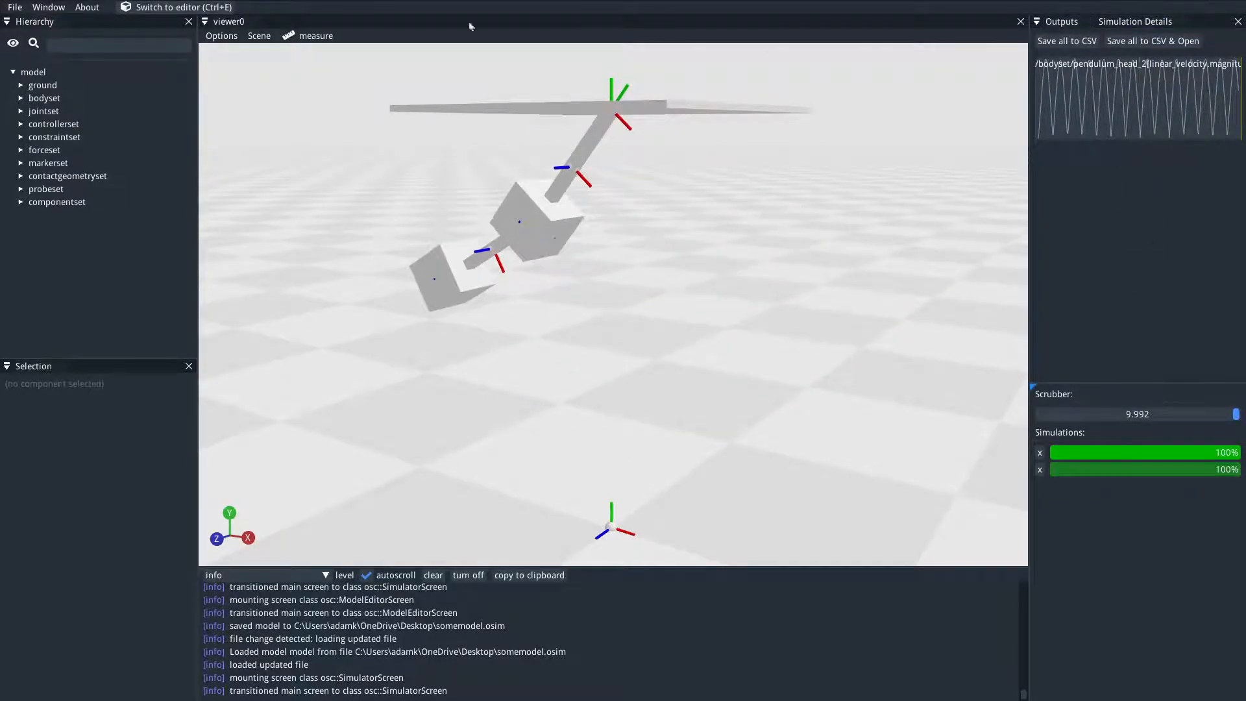
Return to the model editor and request the y component of the pendulum_head body's position output.
click(162, 7)
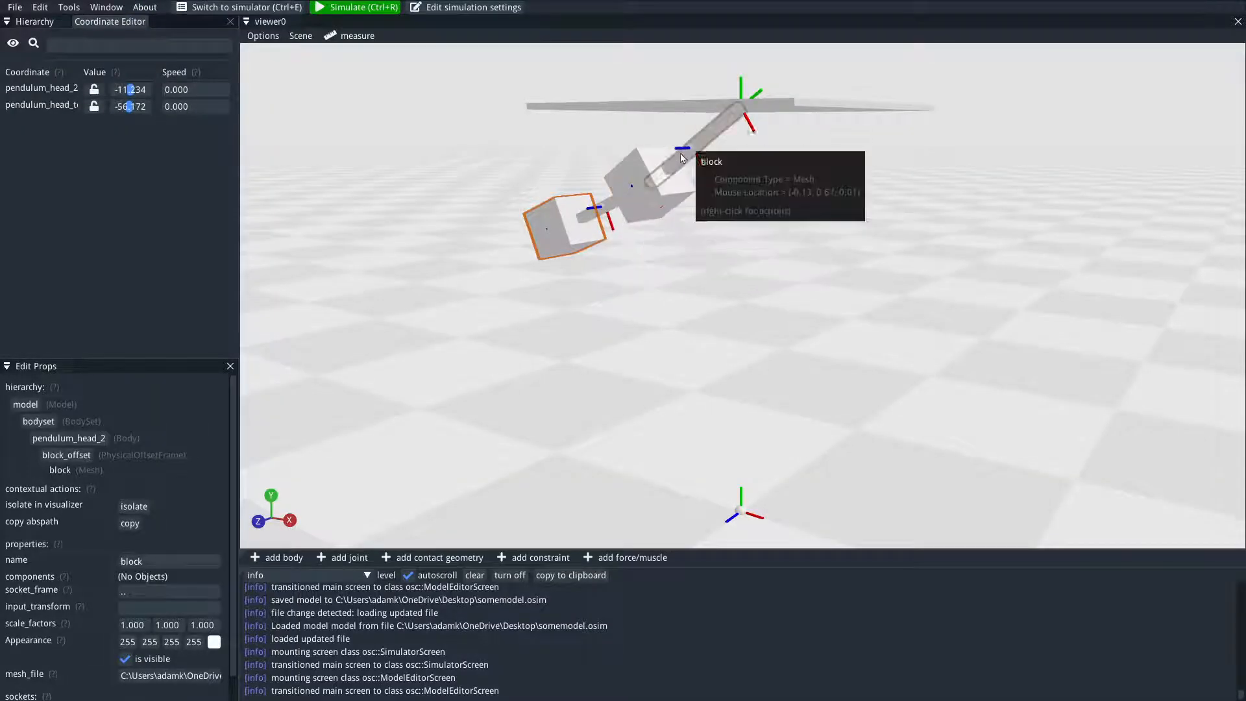
right_click(632, 182)
mouse_move(714, 223)
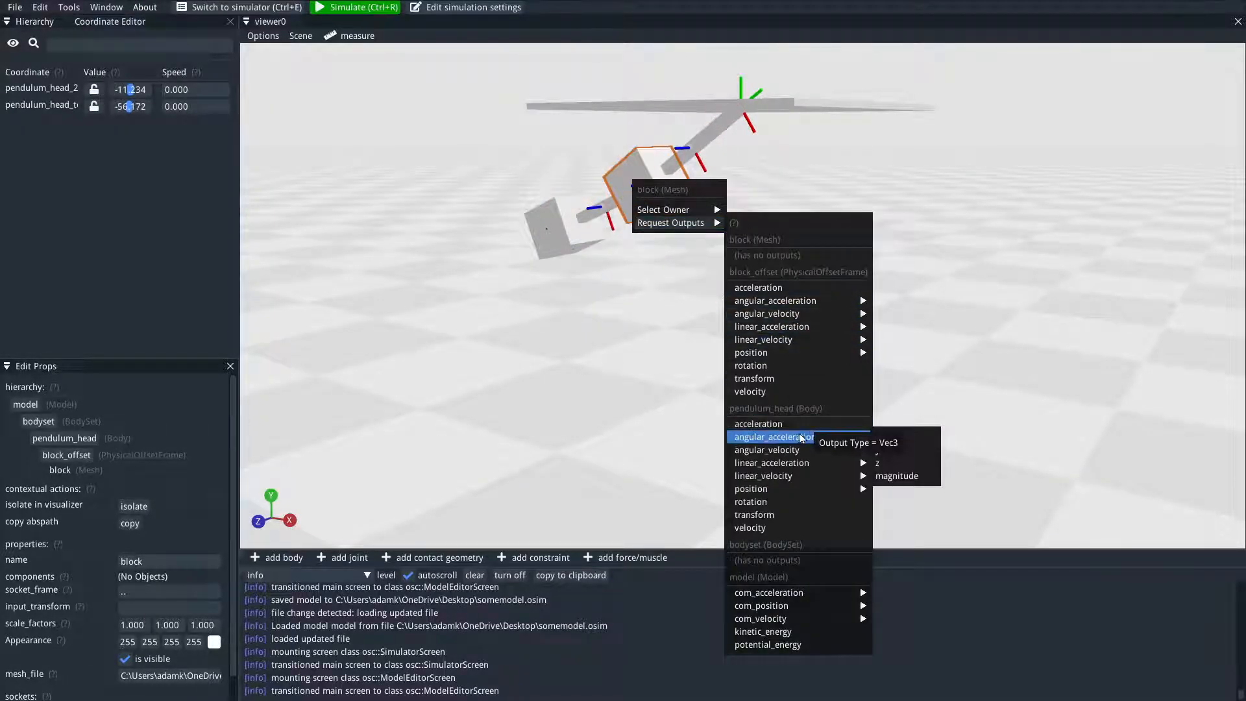
mouse_move(836, 494)
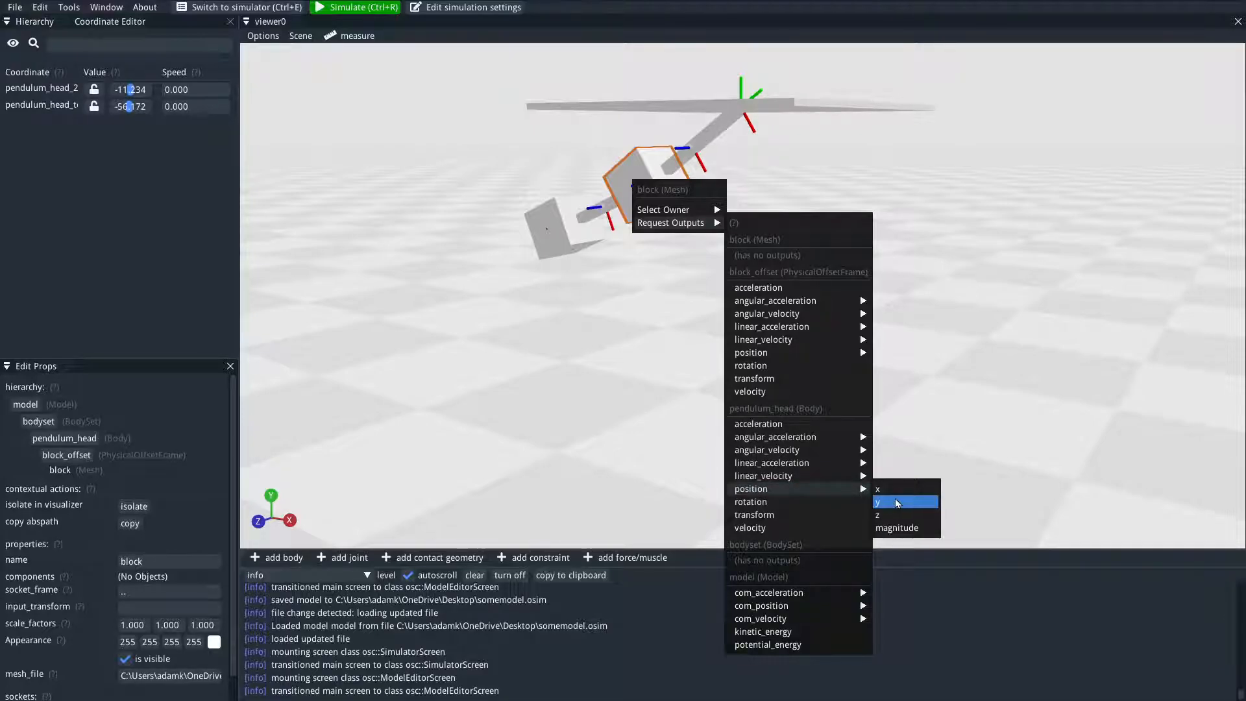
click(897, 504)
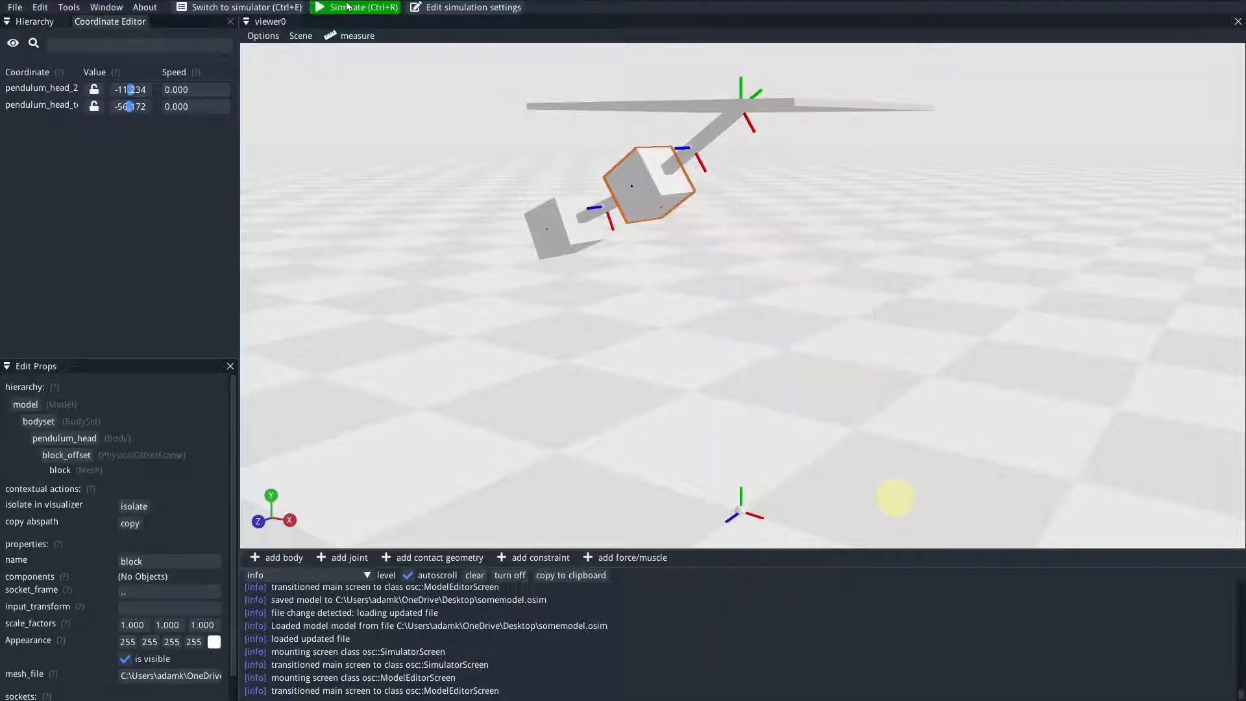
Switch to the simulator and examine both output plots while scrubbing through the swing, ending at 4.067 s.
click(269, 7)
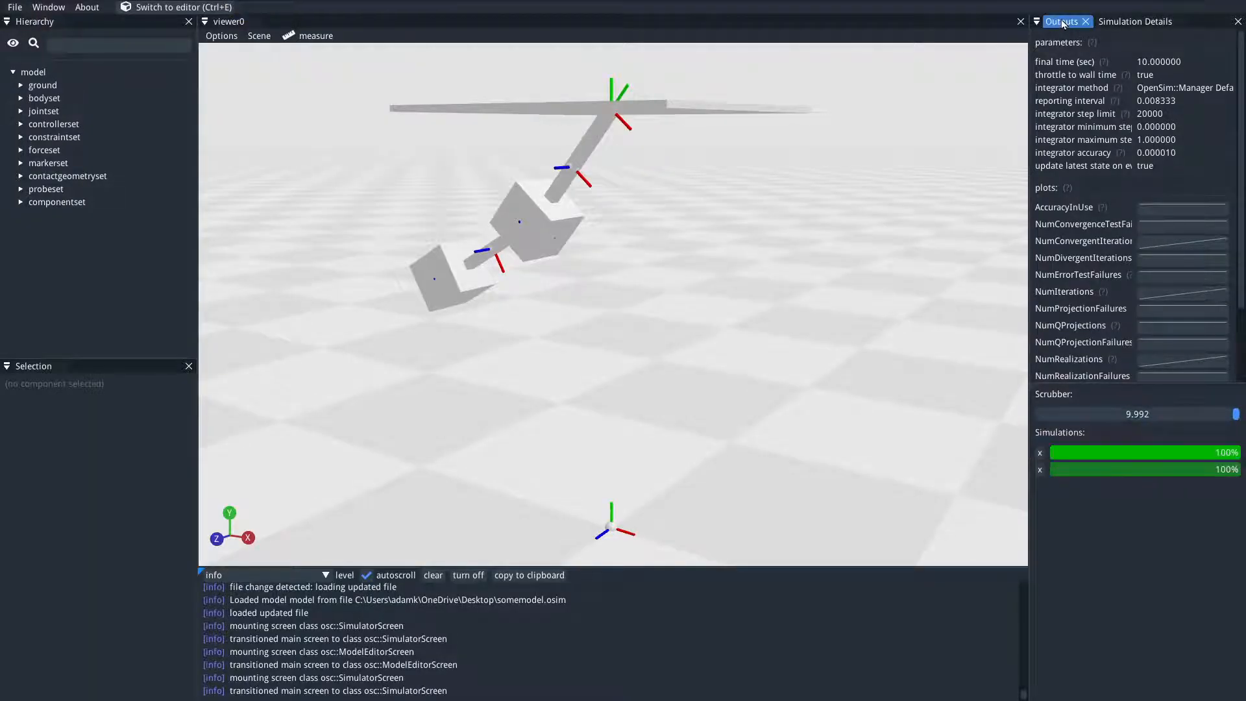
click(1062, 23)
drag(1129, 185, 1183, 193)
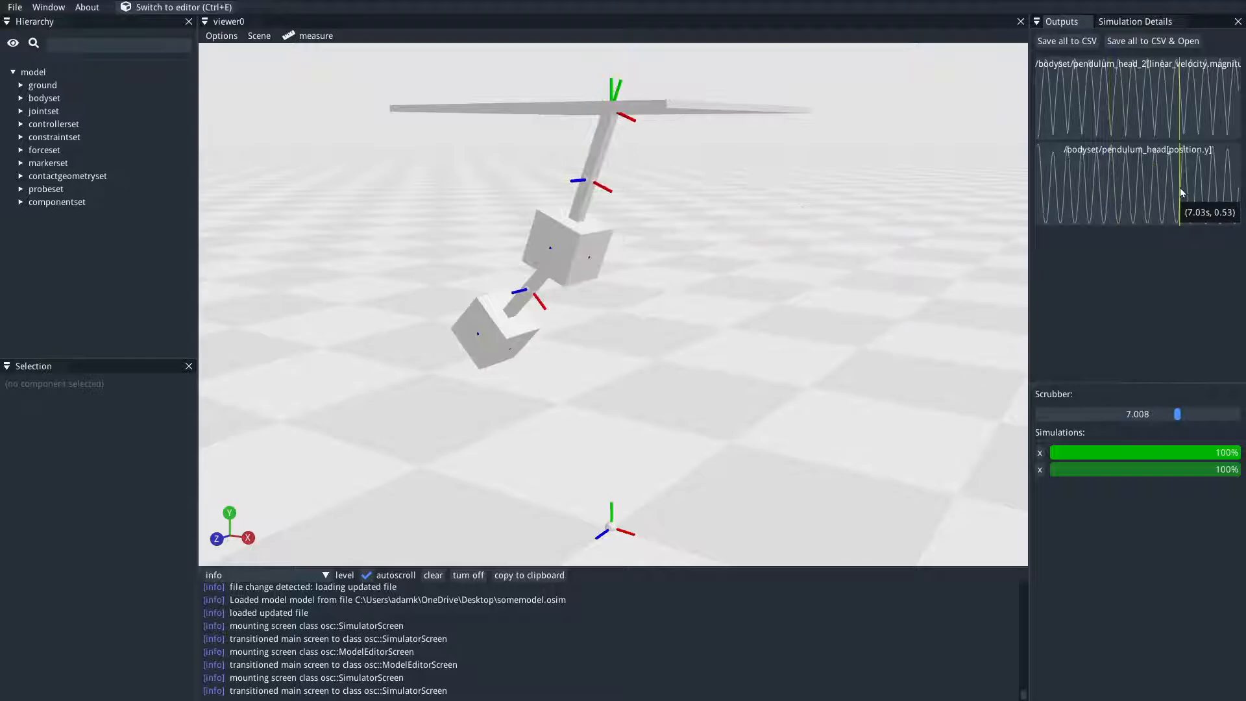
drag(1155, 104, 1047, 104)
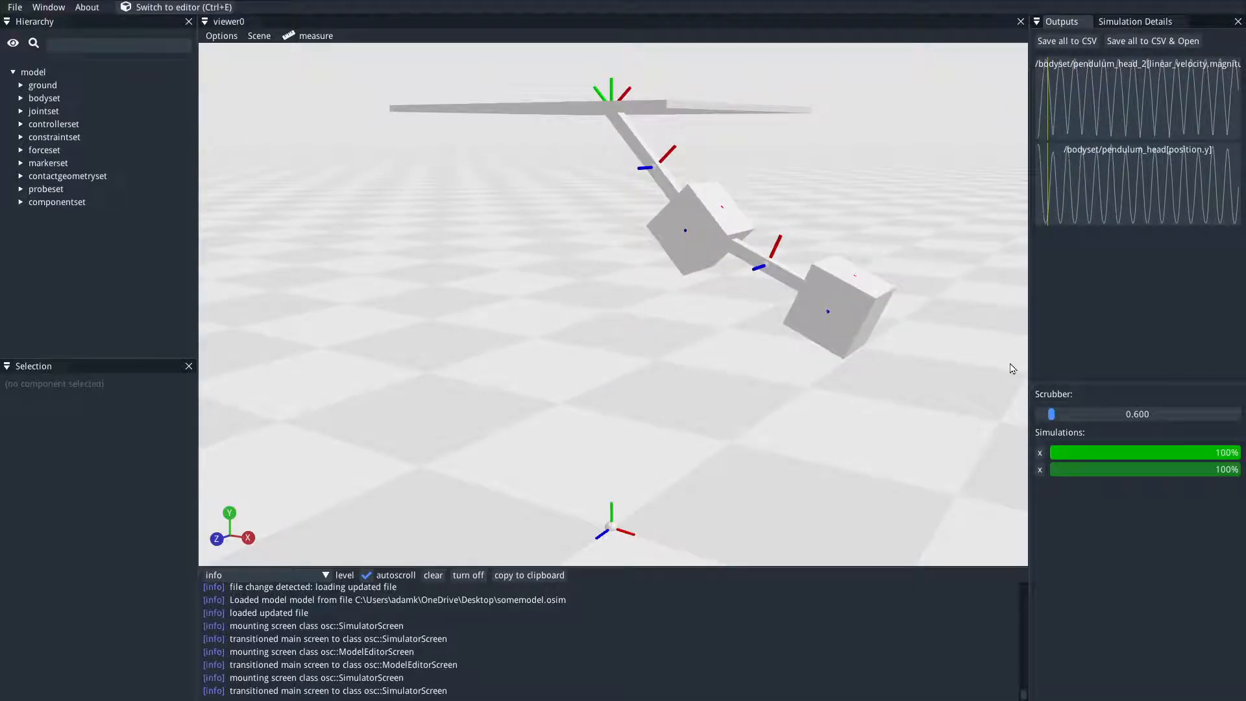
mouse_move(658, 381)
mouse_down()
mouse_move(634, 384)
mouse_move(669, 387)
mouse_up()
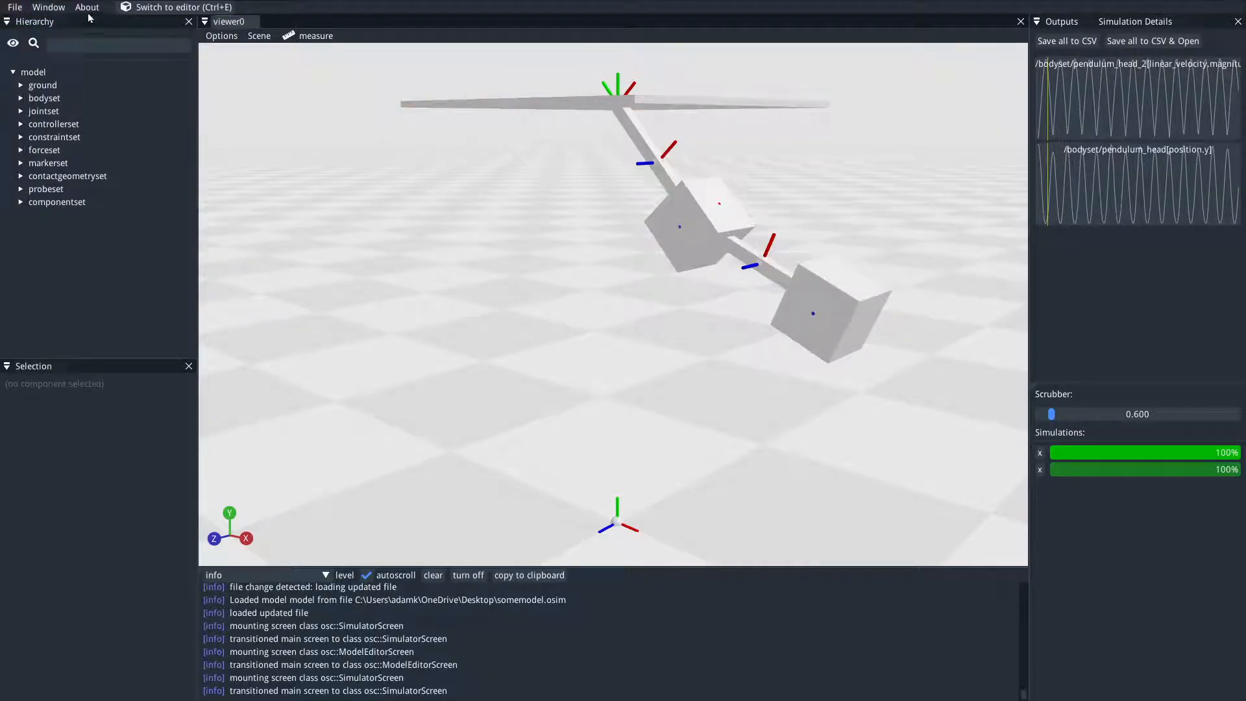
drag(1052, 414, 1119, 414)
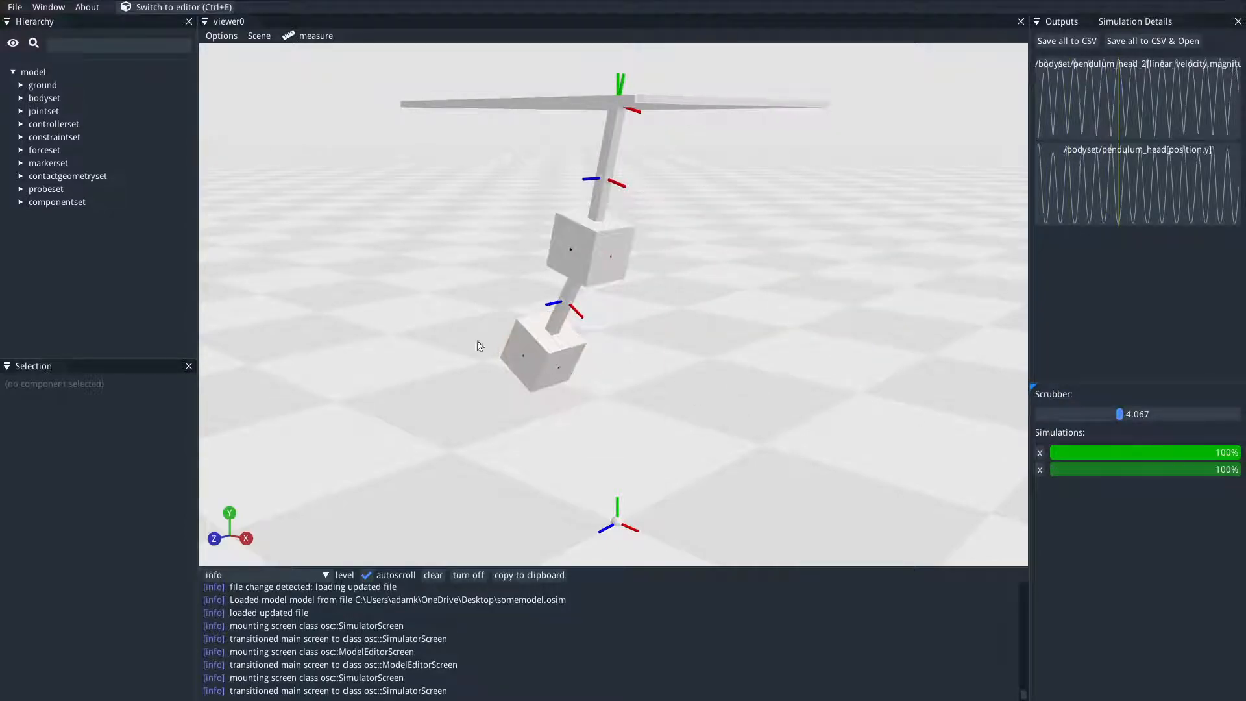